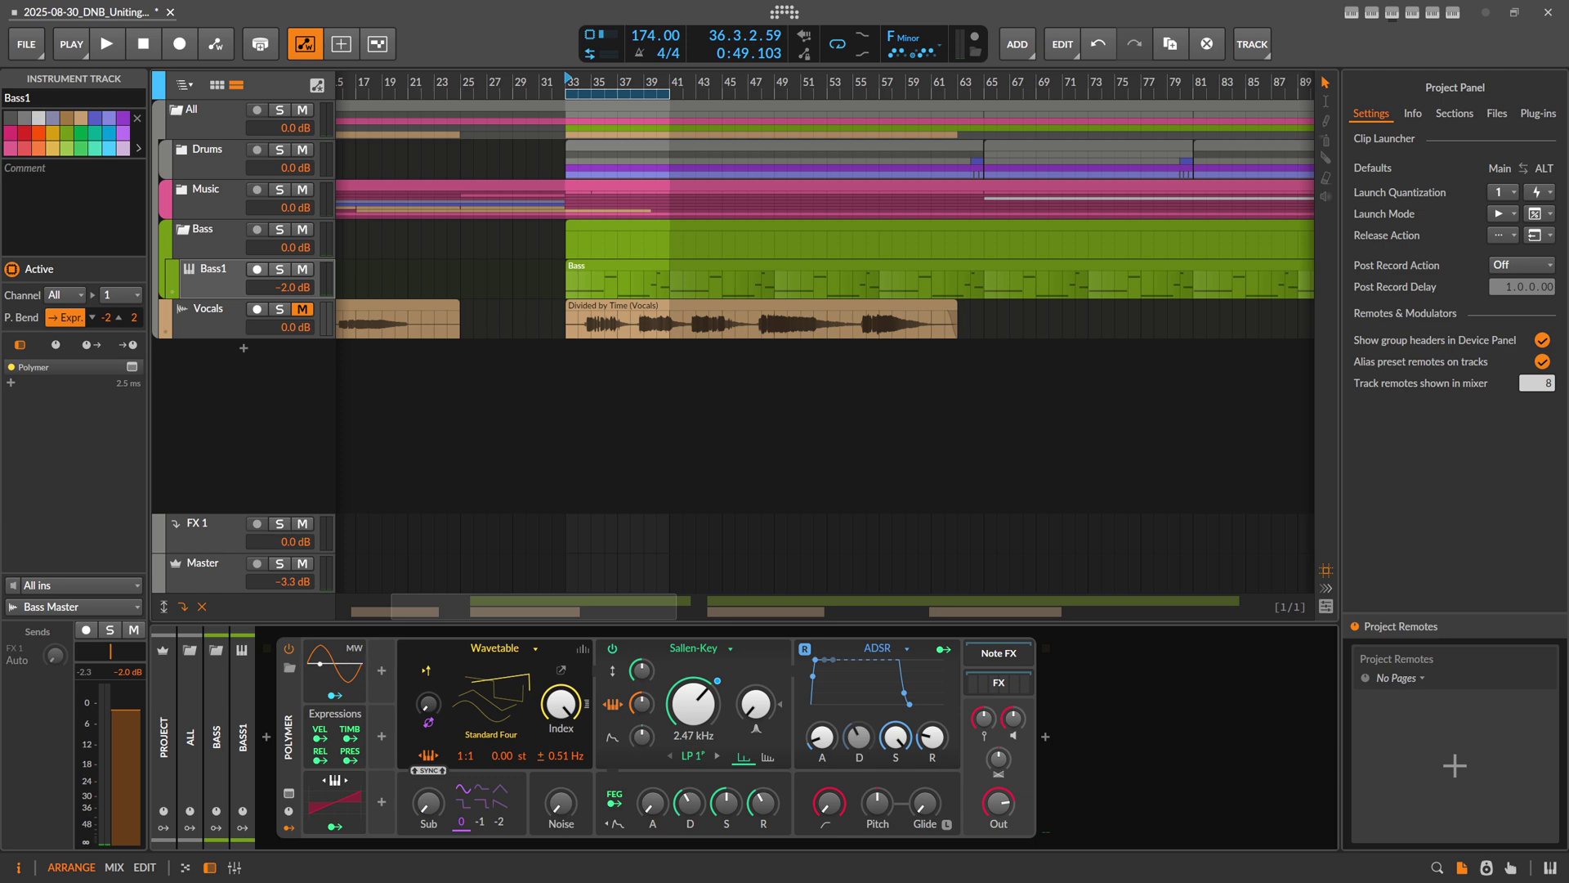
Switch to Firefox to view the video comments in YouTube Studio and return to the Bitwig project
{"action": "key", "text": "alt+Tab"}
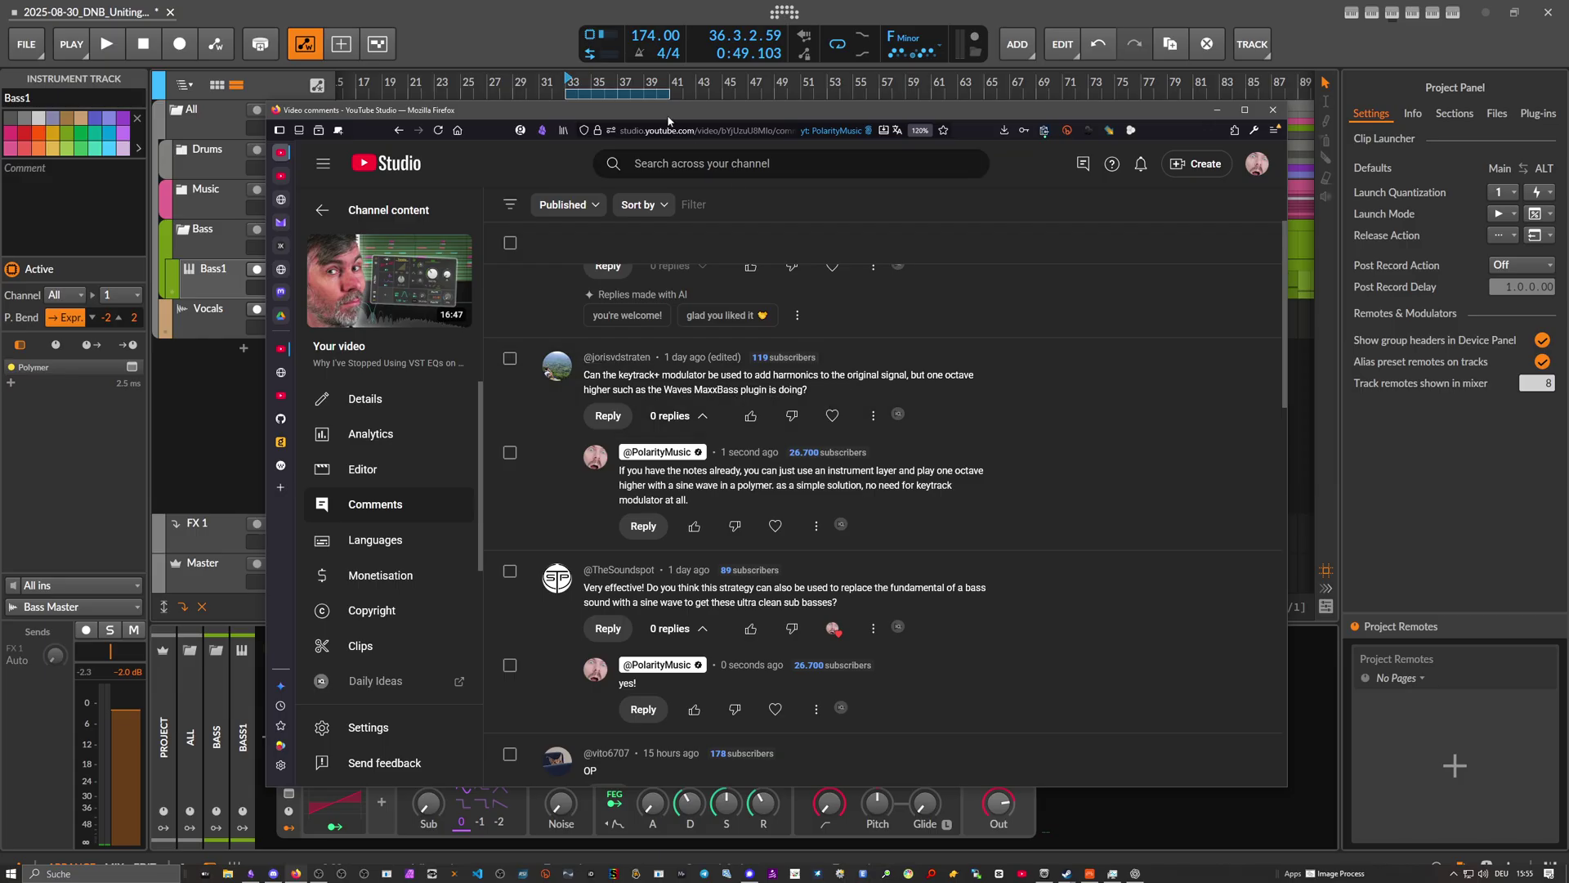
{"action": "key", "text": "alt+Tab"}
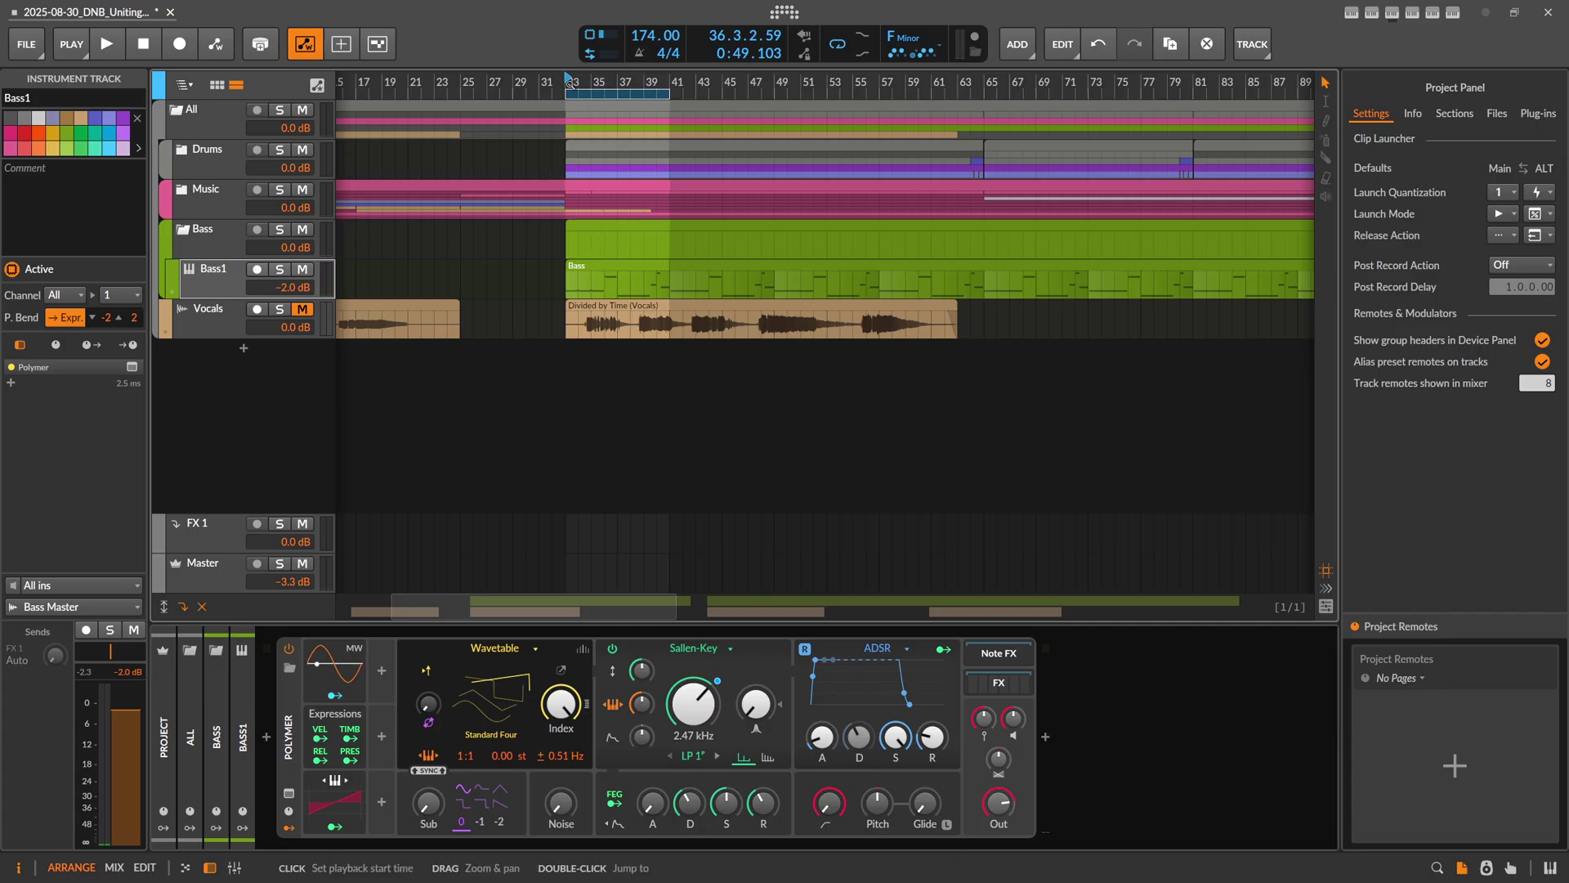
Solo the Bass1 track during playback and insert a Spectrum analyzer after its Polymer
{"action": "key", "text": "space"}
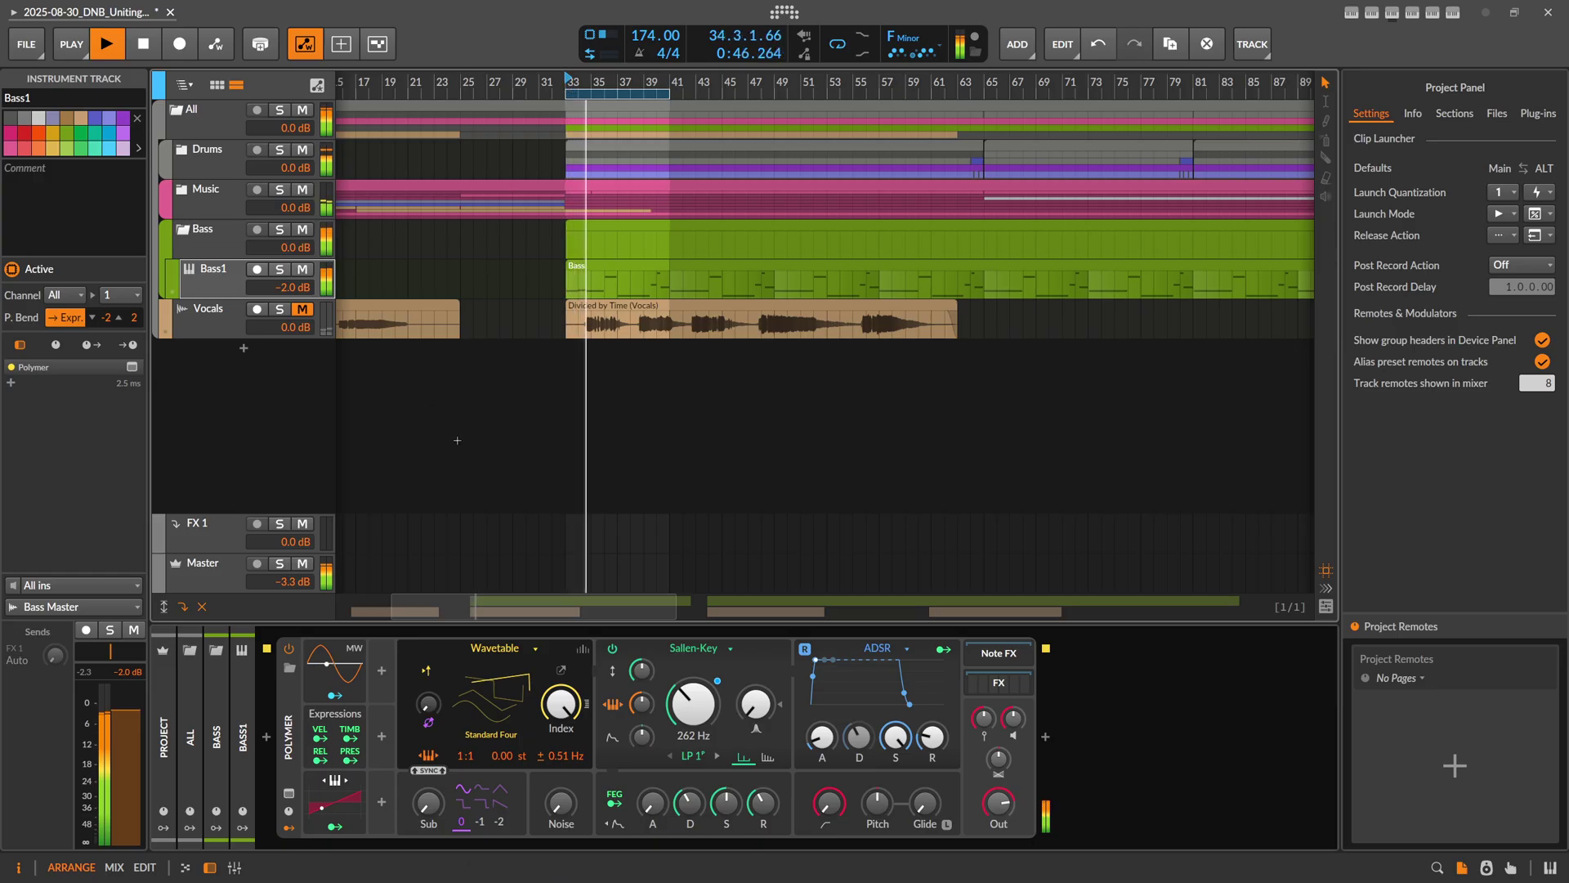
{"action": "left_click", "coordinate": [278, 270]}
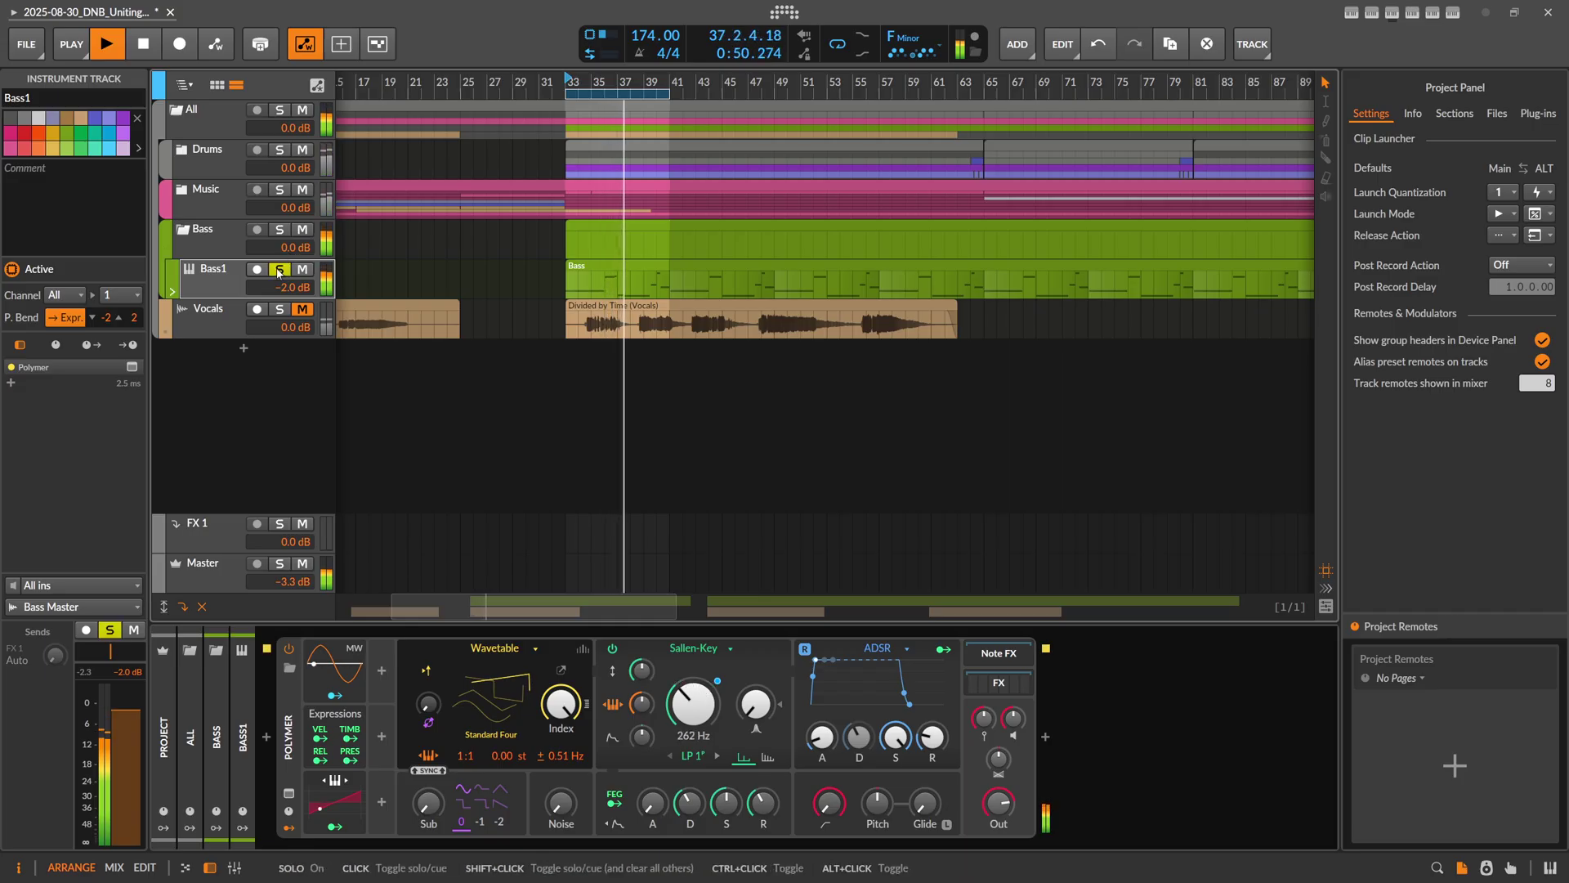
{"action": "left_click", "coordinate": [1045, 736]}
{"action": "type", "text": "spec"}
{"action": "key", "text": "Return"}
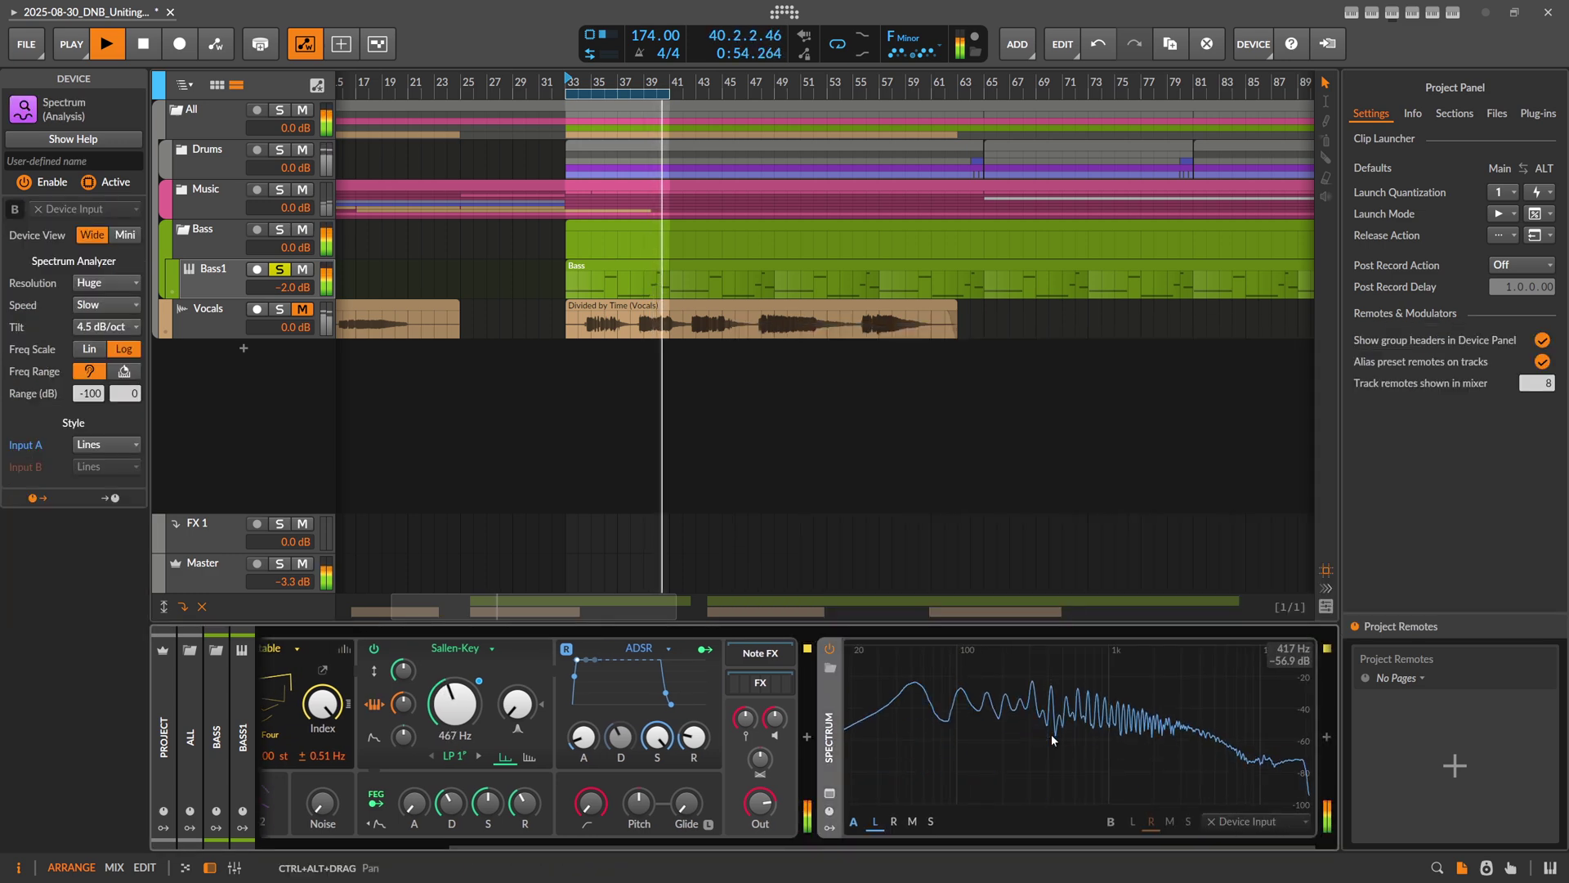
Examine the bass sound's harmonics in the Spectrum's expanded view during playback and close that view
{"action": "key", "text": "space"}
{"action": "left_click", "coordinate": [831, 793]}
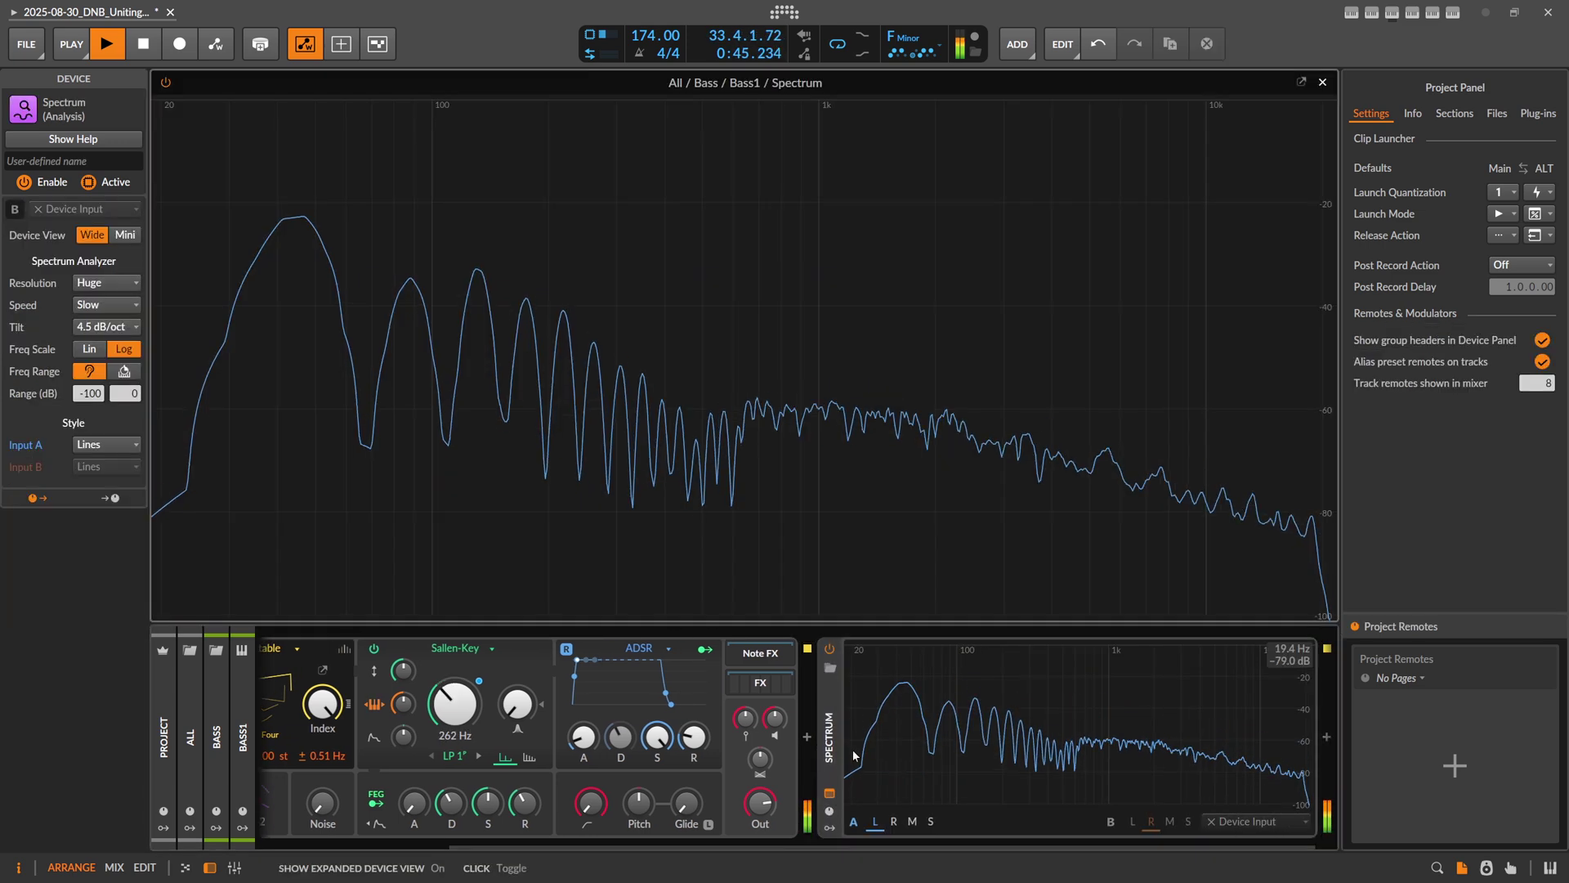
{"action": "key", "text": "space"}
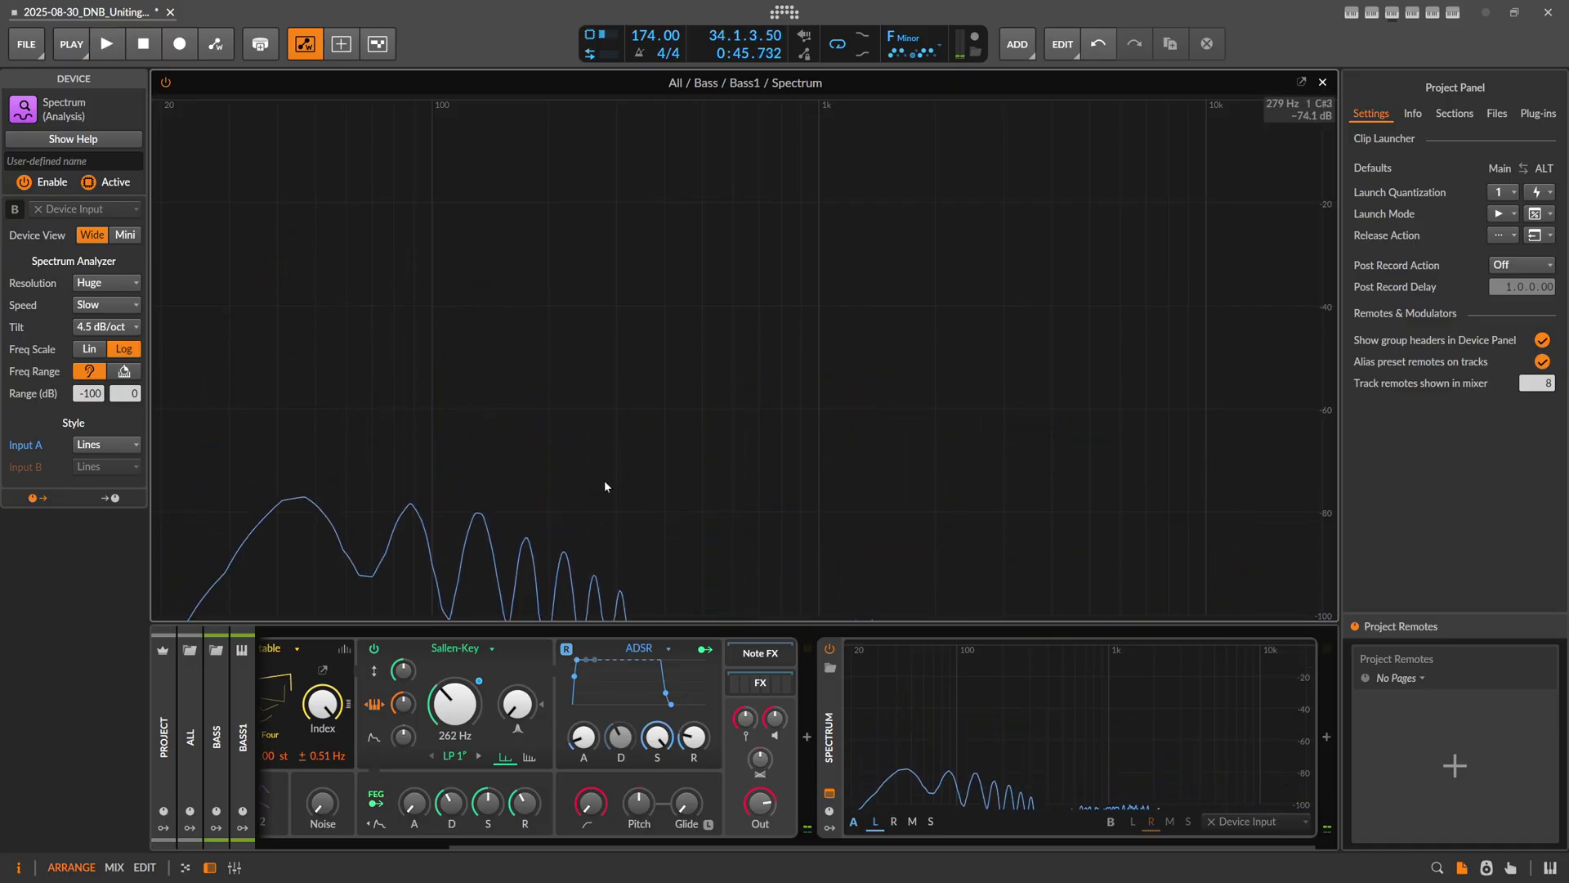
{"action": "scroll", "coordinate": [486, 845], "scroll_direction": "left", "scroll_amount": 3}
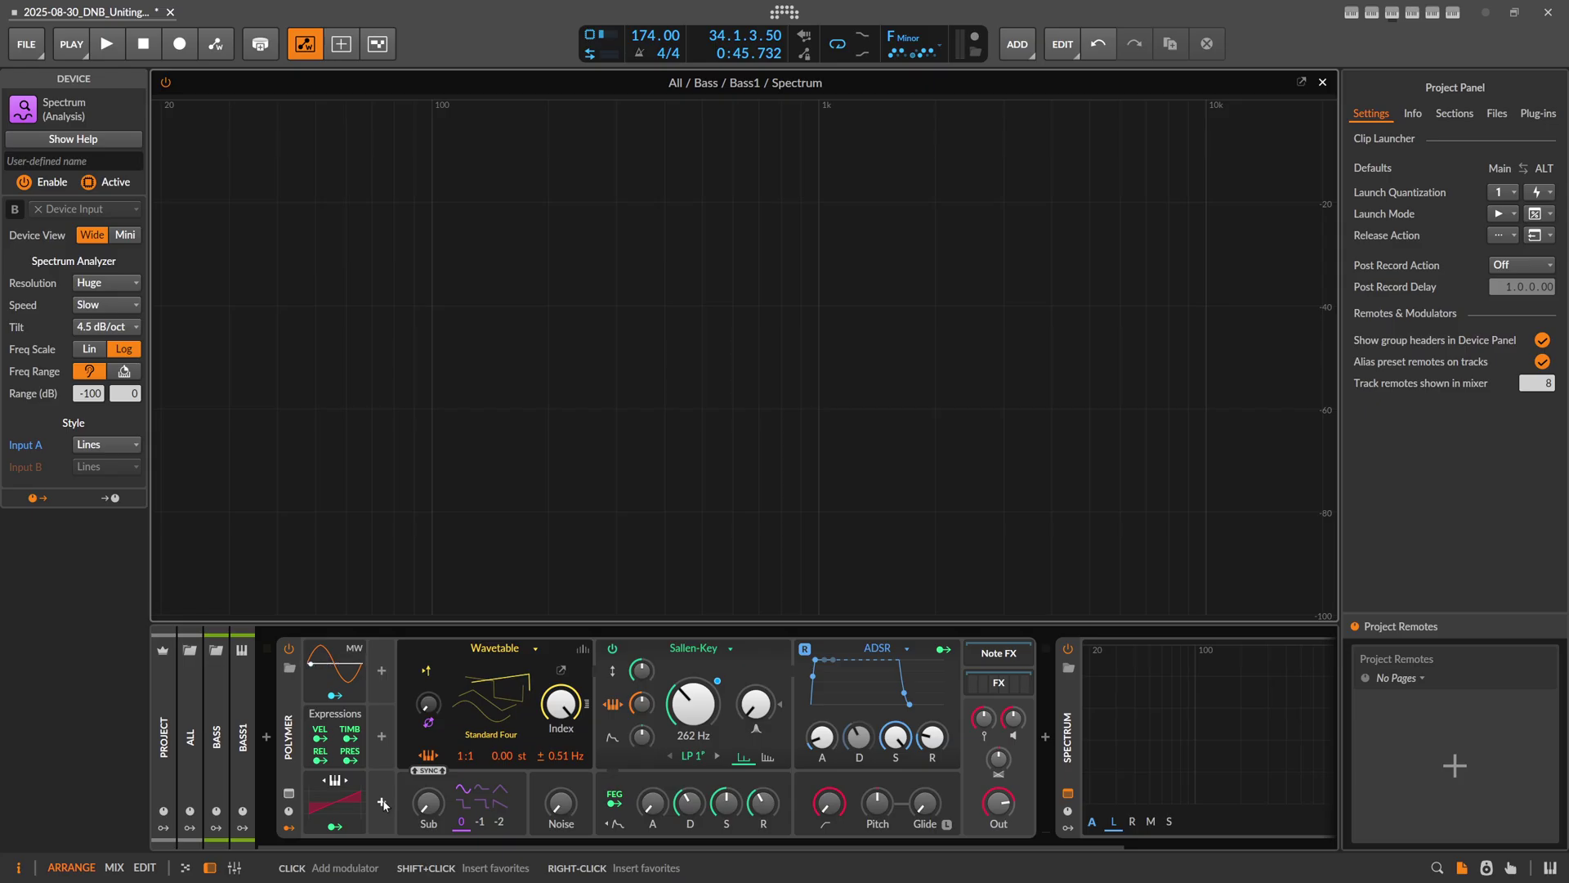
{"action": "left_click", "coordinate": [1323, 83]}
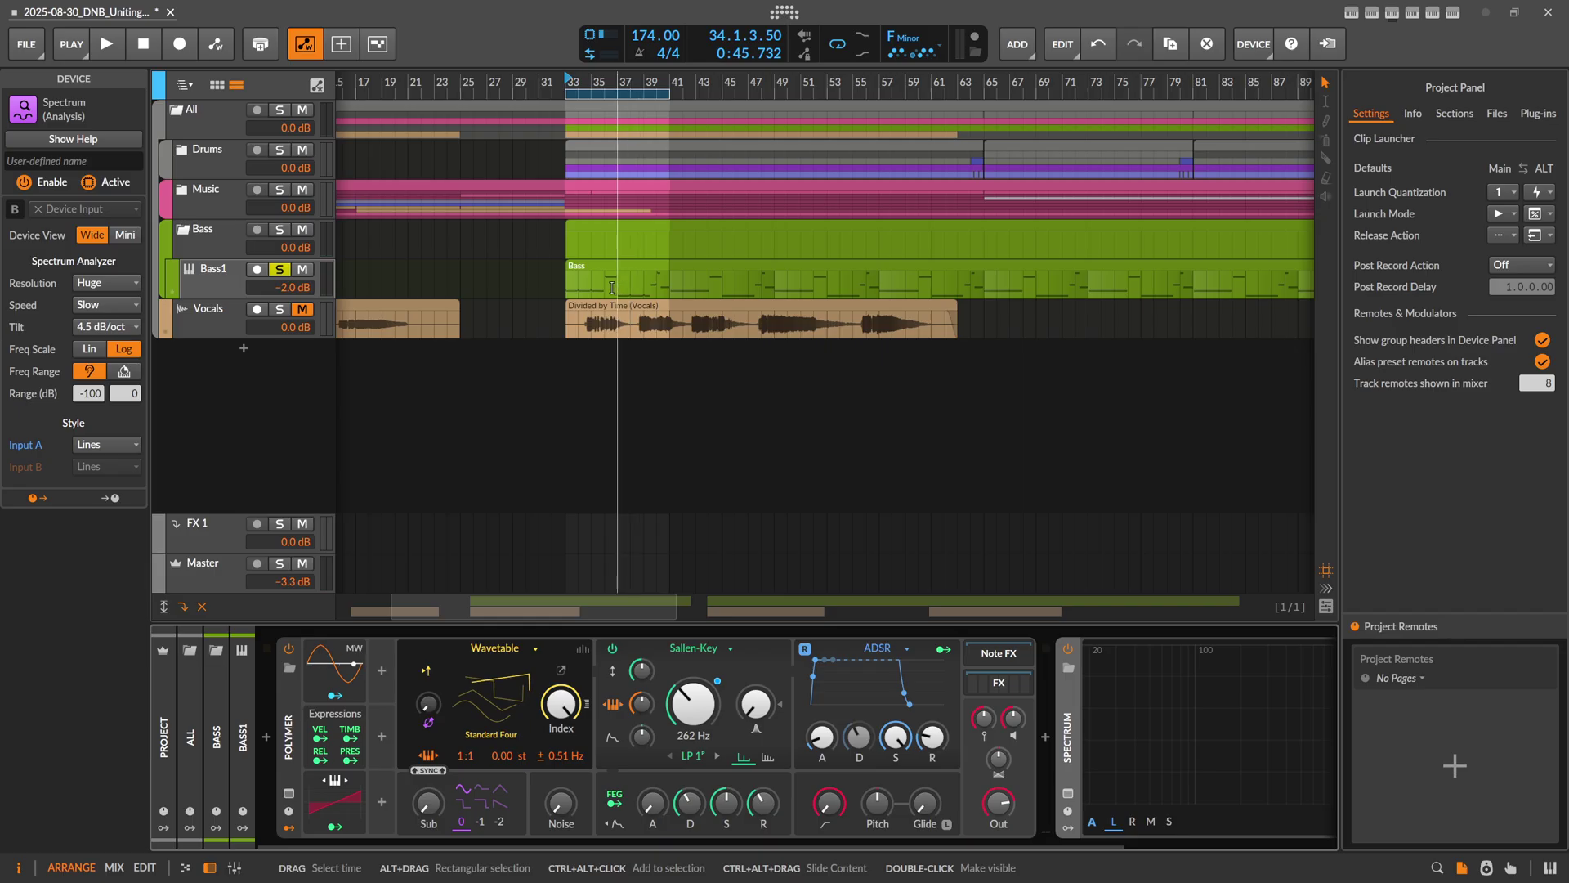
Wrap the Bass1 Polymer in an Instrument Layer and add a second layer containing a new Polymer
{"action": "left_click", "coordinate": [293, 746]}
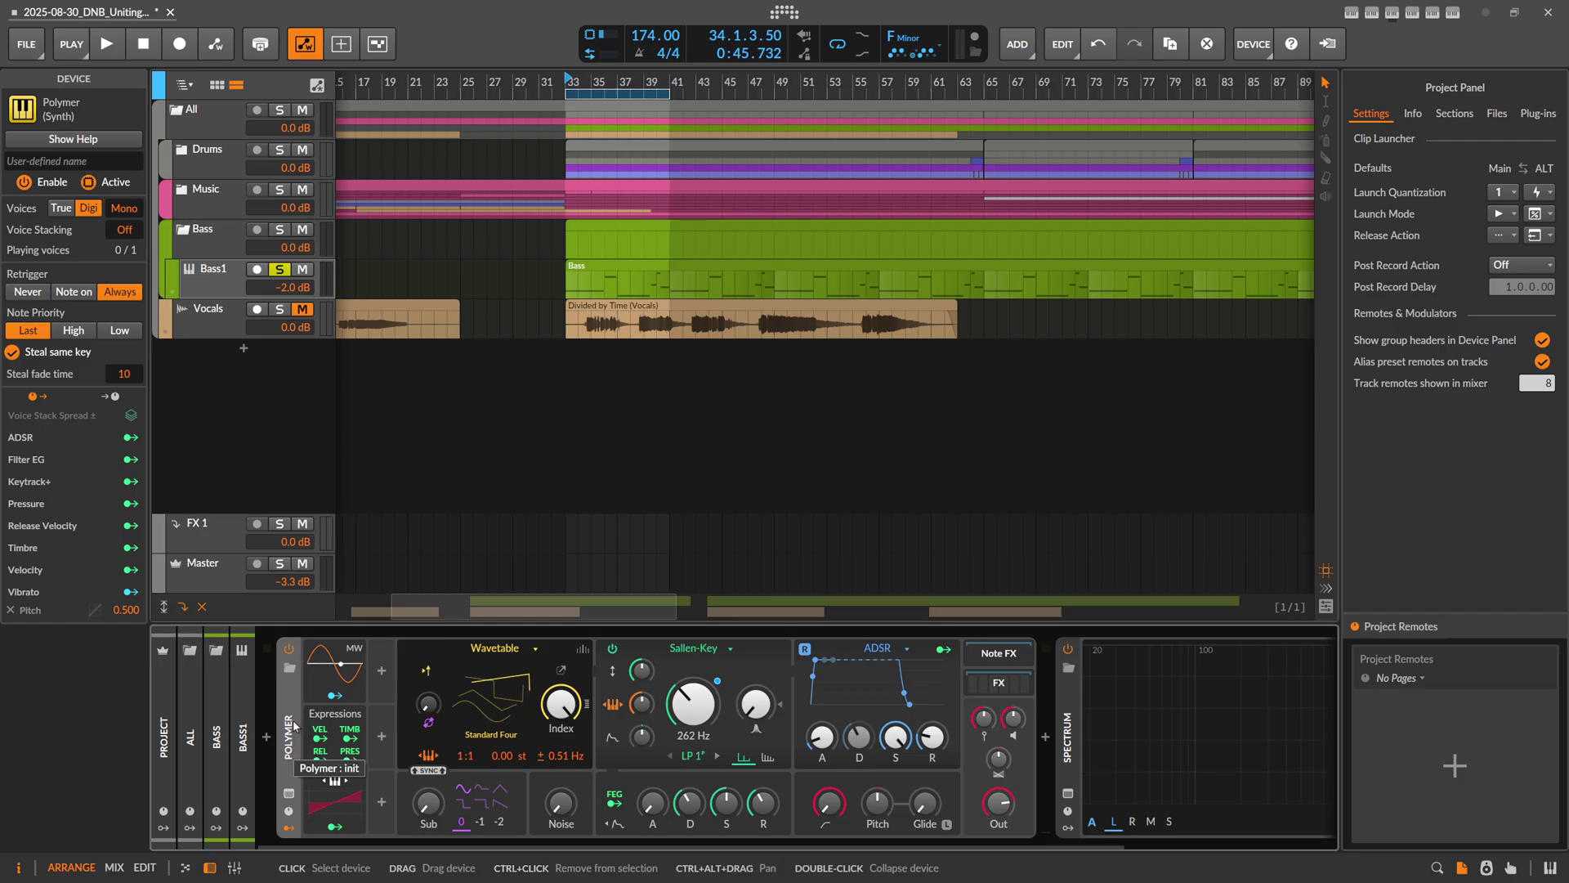
{"action": "key", "text": "ctrl+g"}
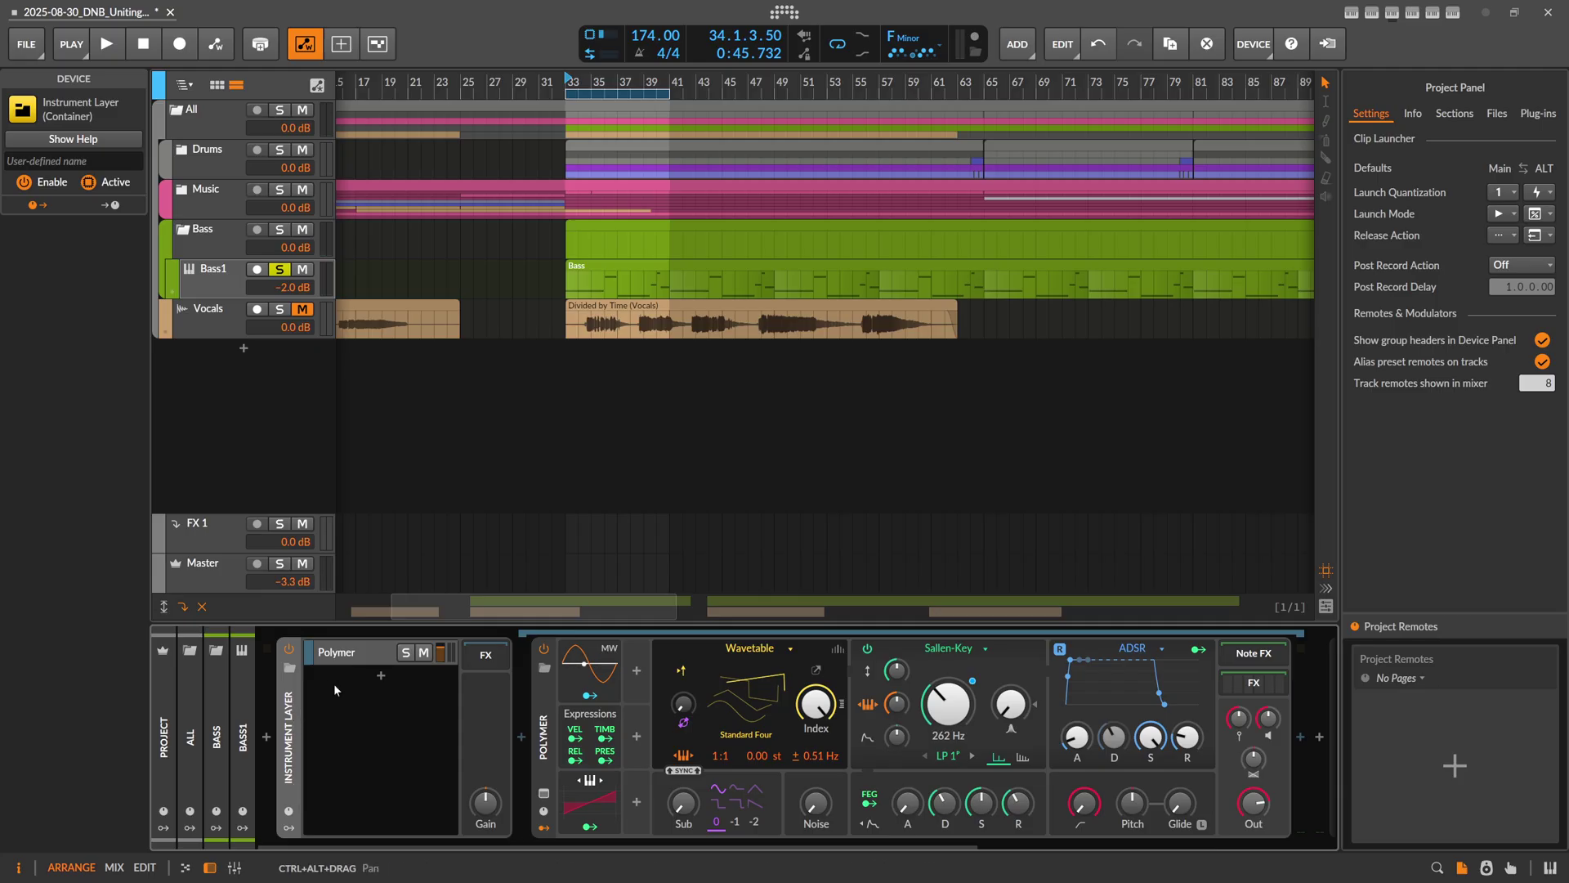
{"action": "left_click", "coordinate": [381, 676]}
{"action": "type", "text": "polymer"}
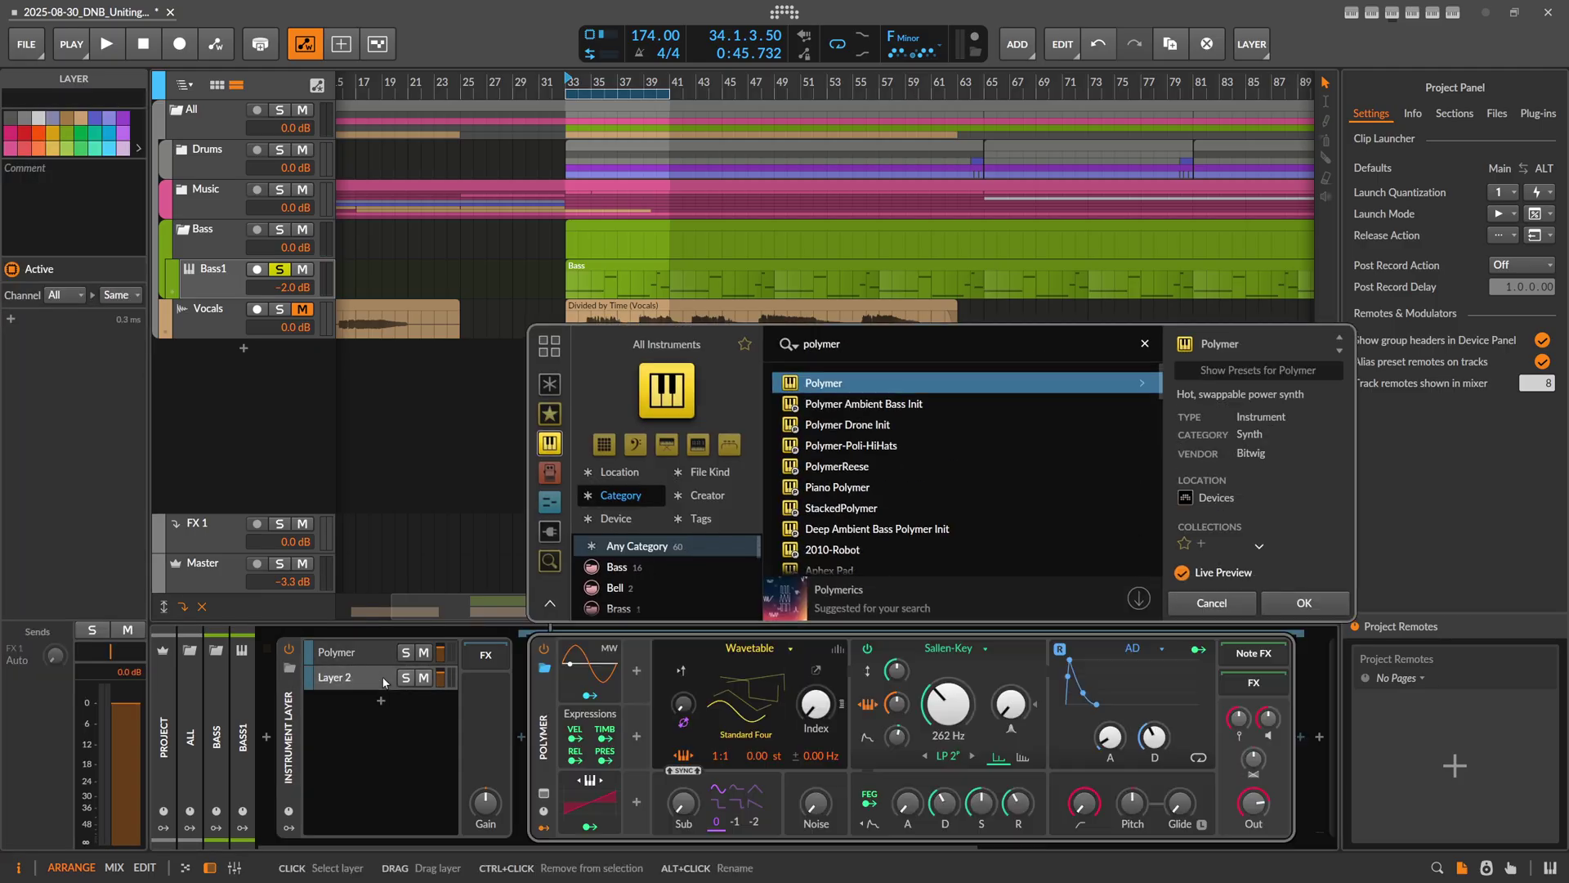
{"action": "key", "text": "Return"}
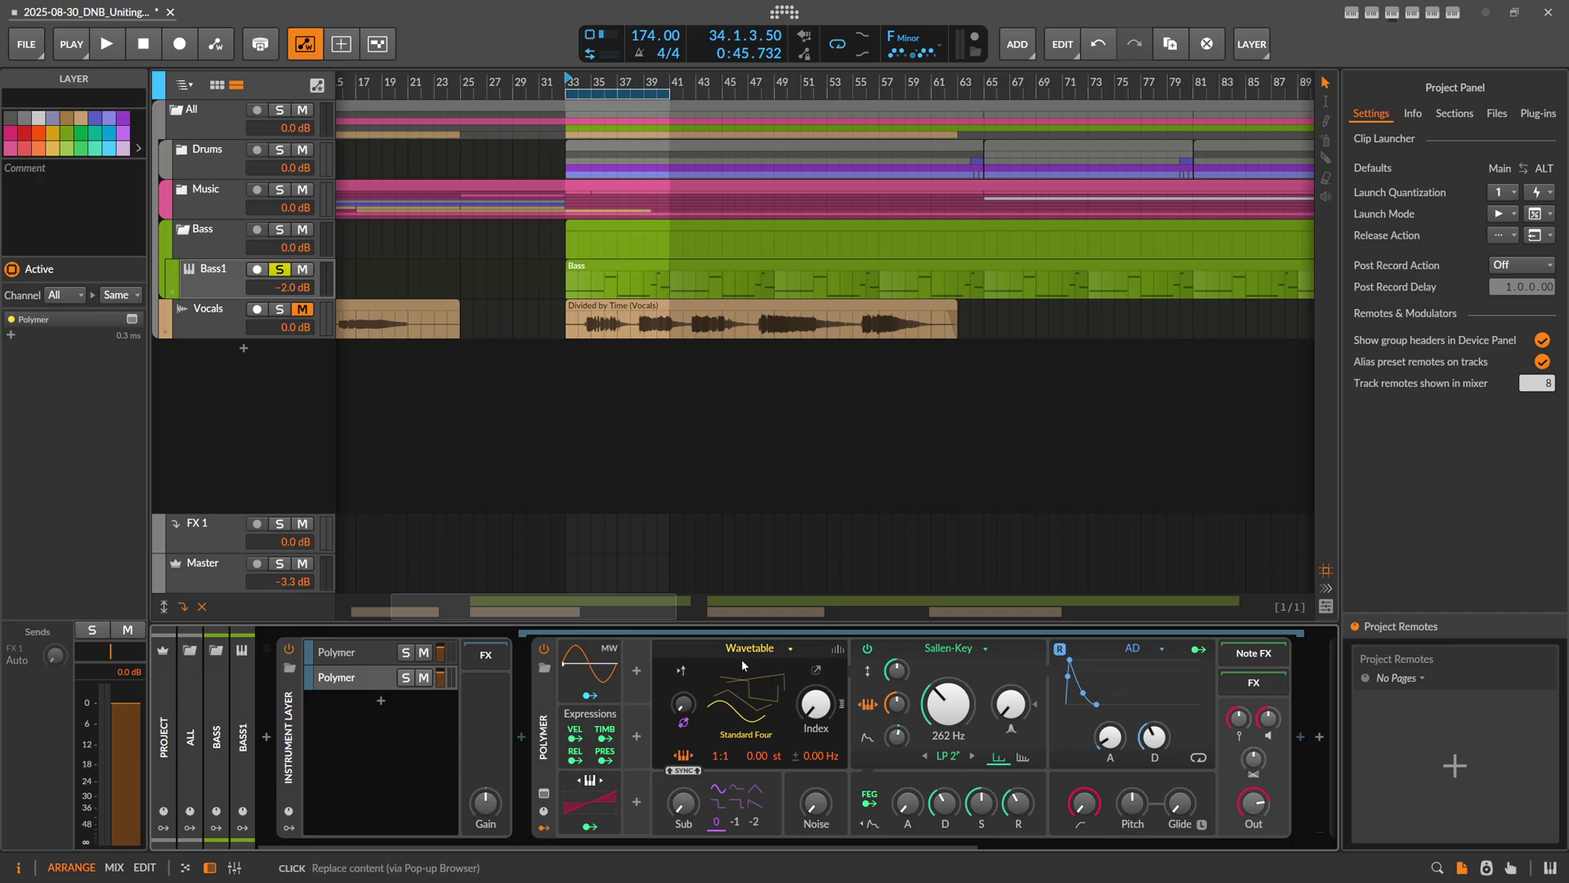
Switch the new Polymer's oscillator to Sine and compare its settings with the first layer's Polymer
{"action": "left_click", "coordinate": [776, 651]}
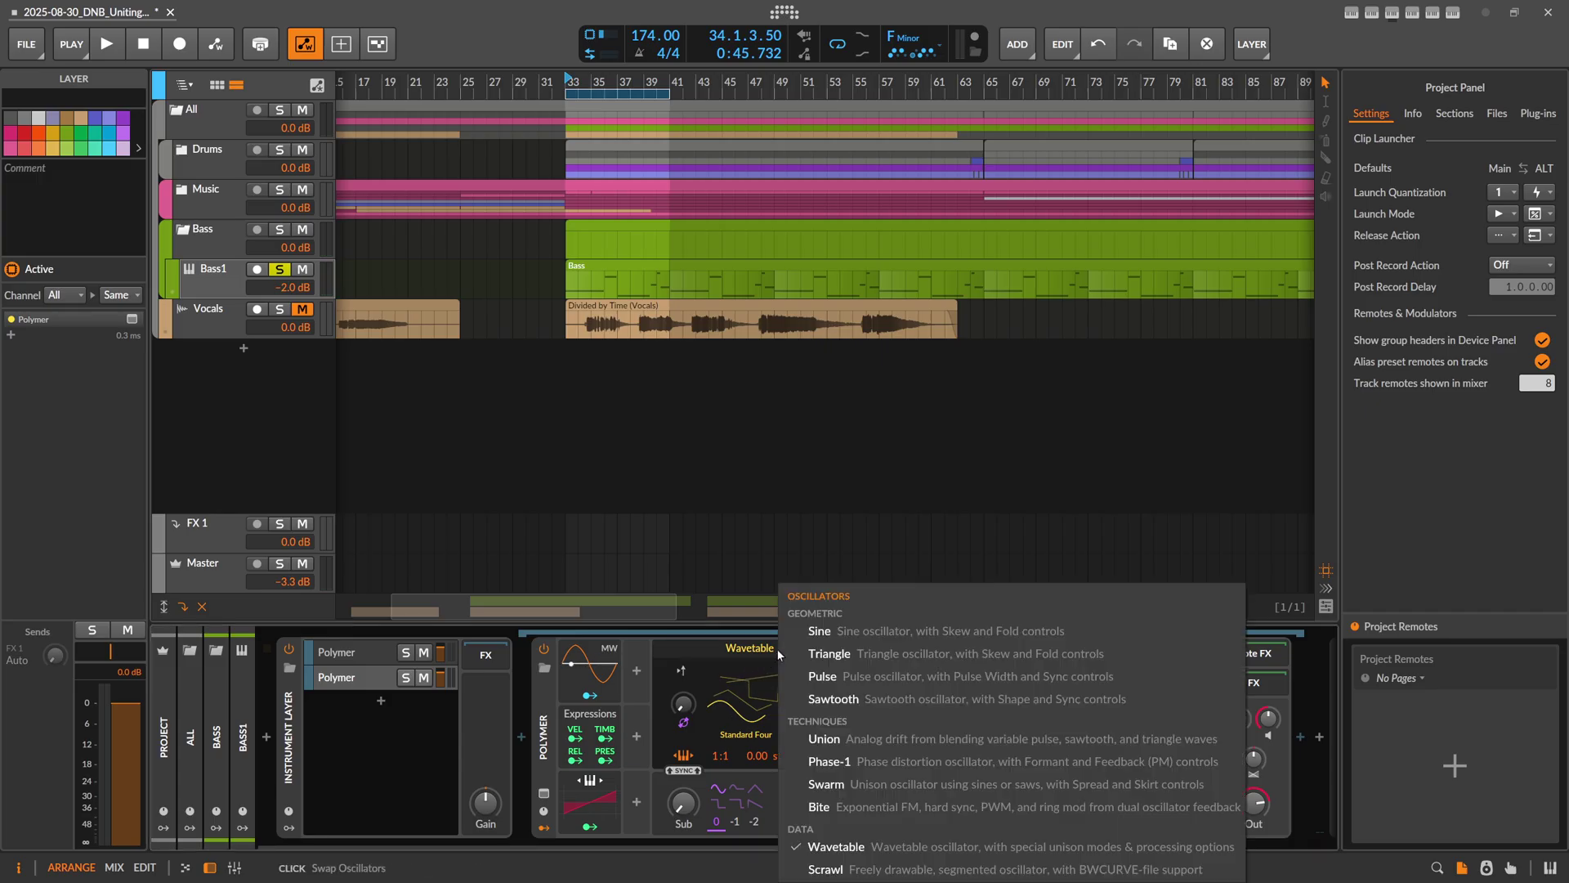
{"action": "left_click", "coordinate": [826, 645]}
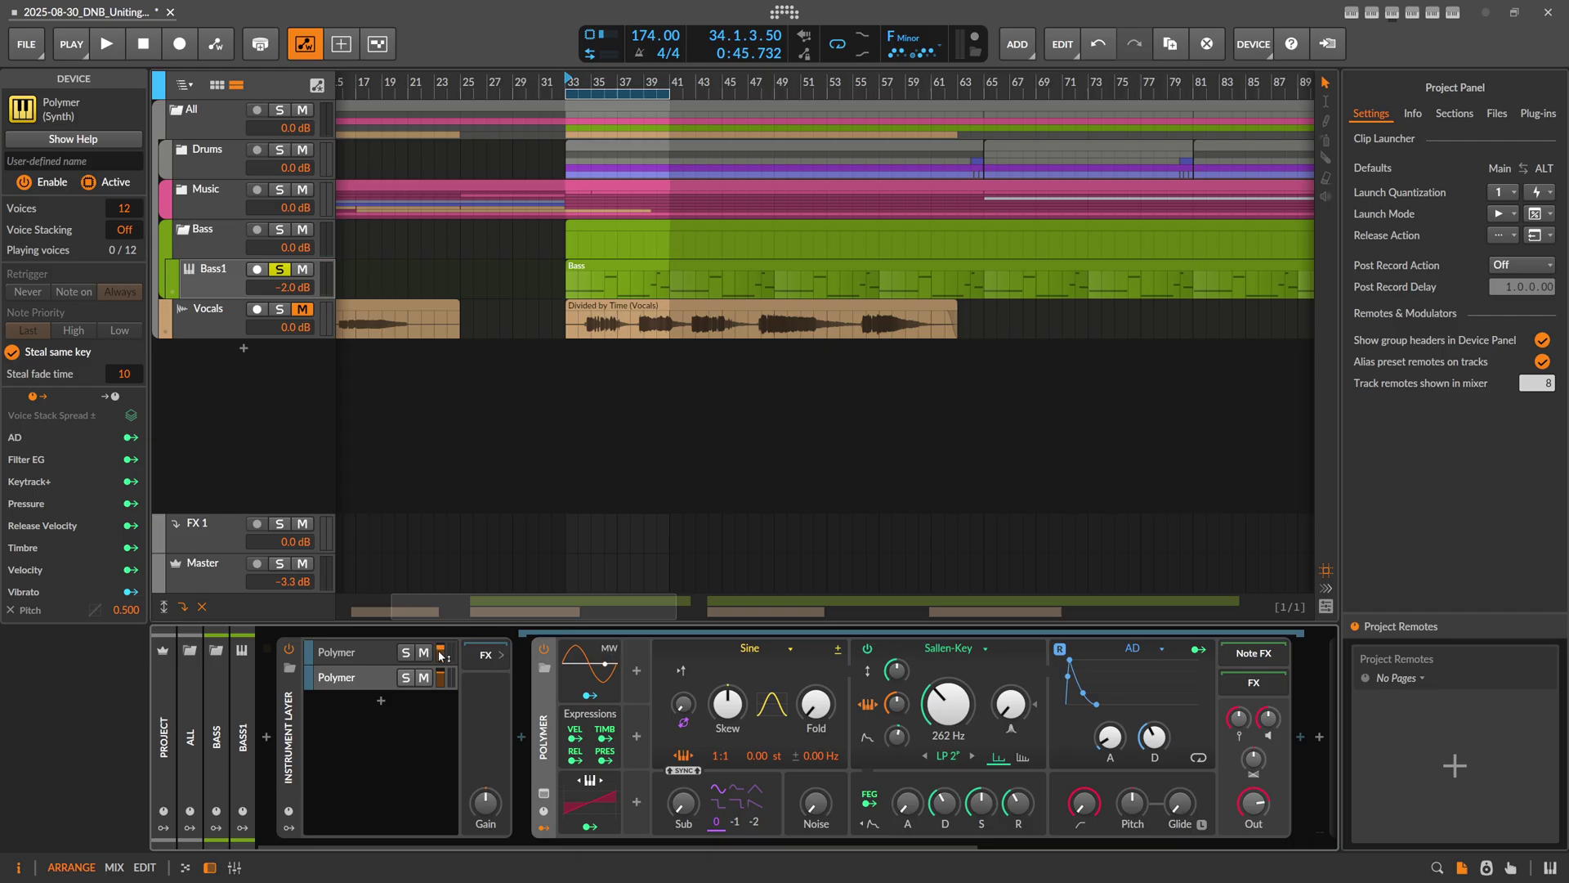
{"action": "left_click", "coordinate": [375, 647]}
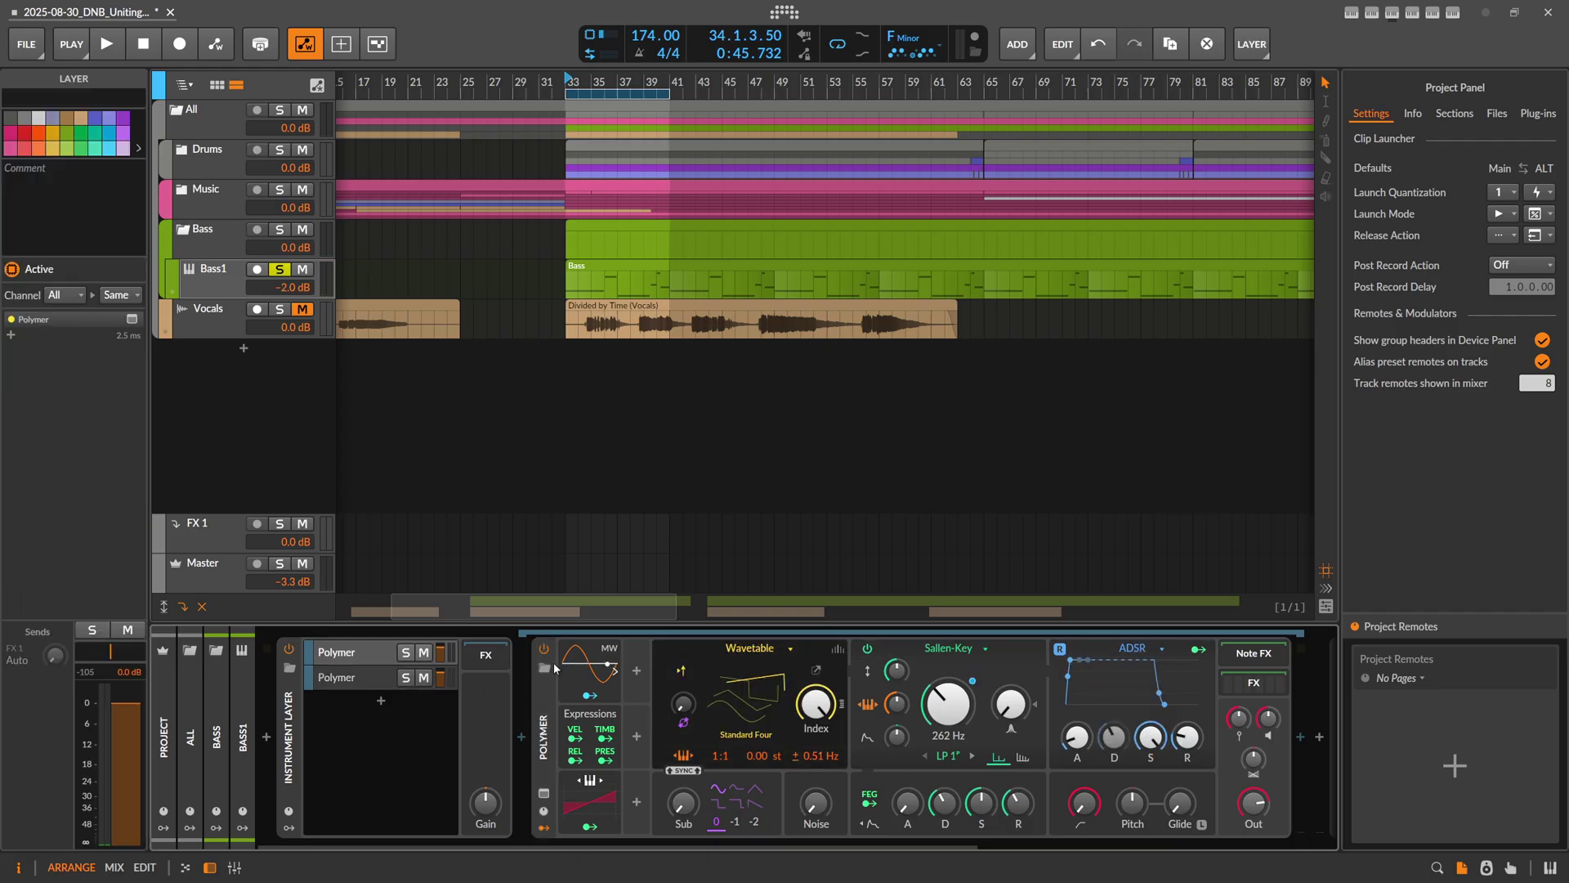
{"action": "left_click", "coordinate": [361, 677]}
Set the sine Polymer's amplitude envelope to ADSR with a shorter release and turn off its filter
{"action": "left_click", "coordinate": [1134, 647]}
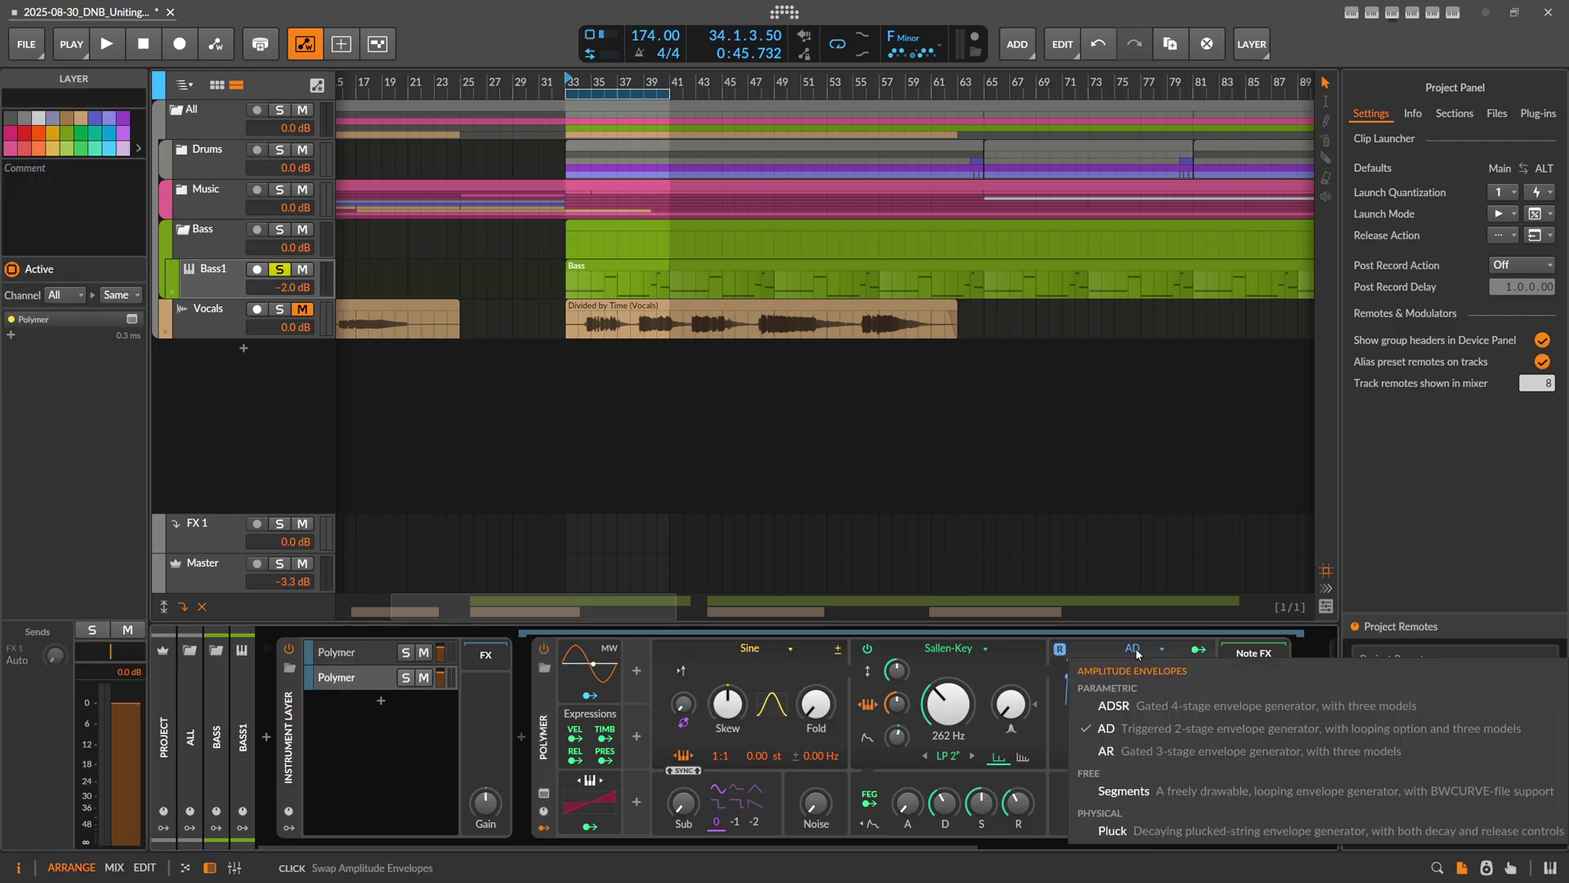
{"action": "left_click", "coordinate": [1159, 703]}
{"action": "left_click_drag", "start_coordinate": [1190, 741], "coordinate": [1190, 768]}
{"action": "left_click", "coordinate": [871, 649]}
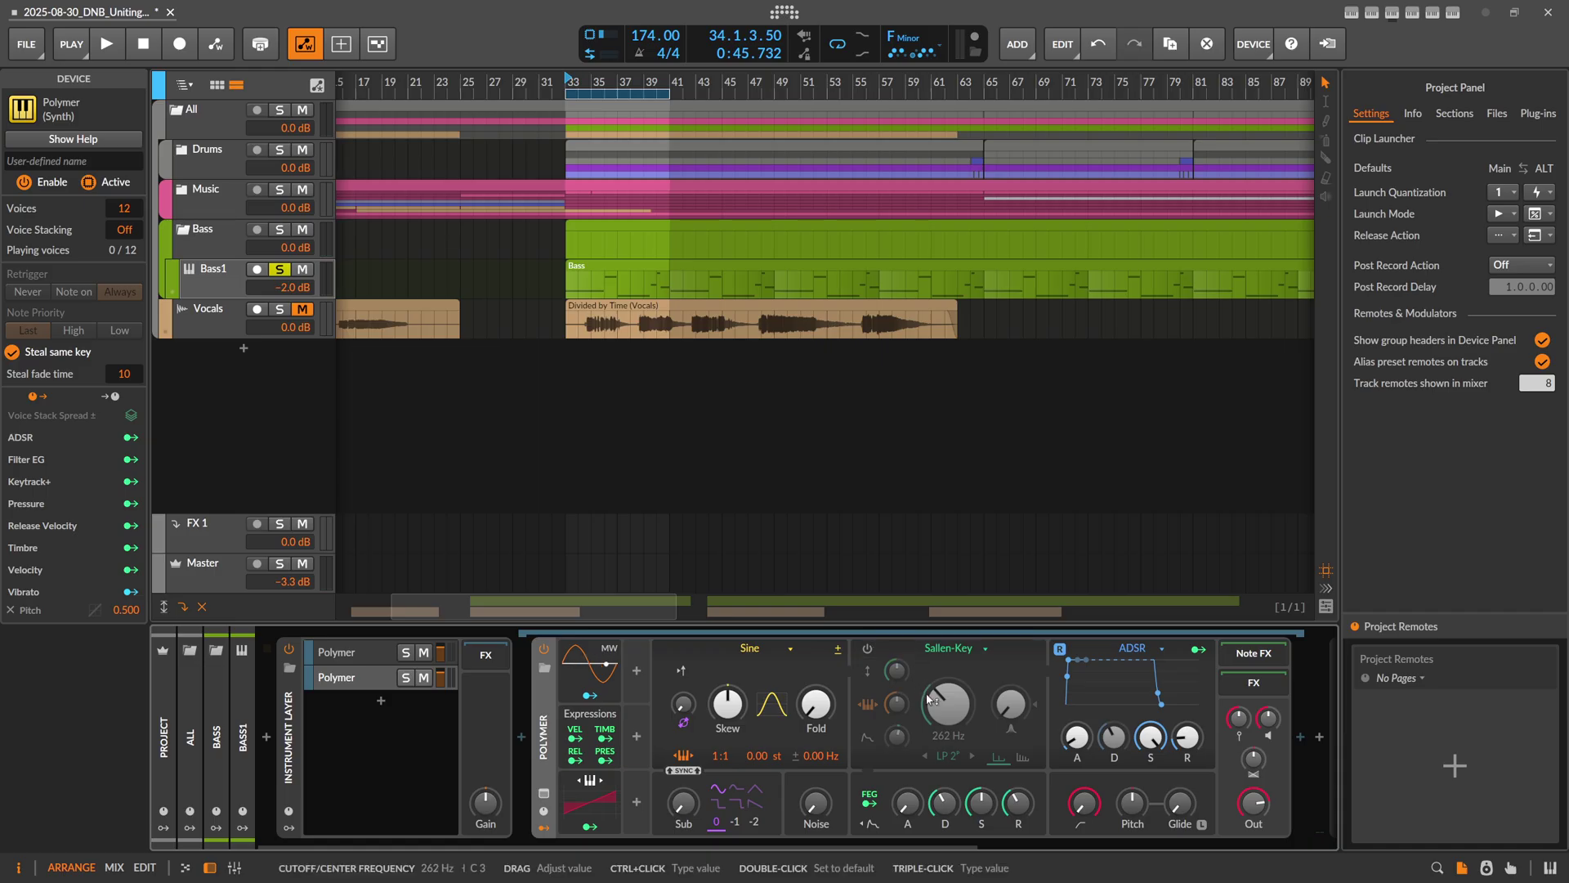
Solo the second Polymer layer and audition it briefly
{"action": "left_click", "coordinate": [406, 678]}
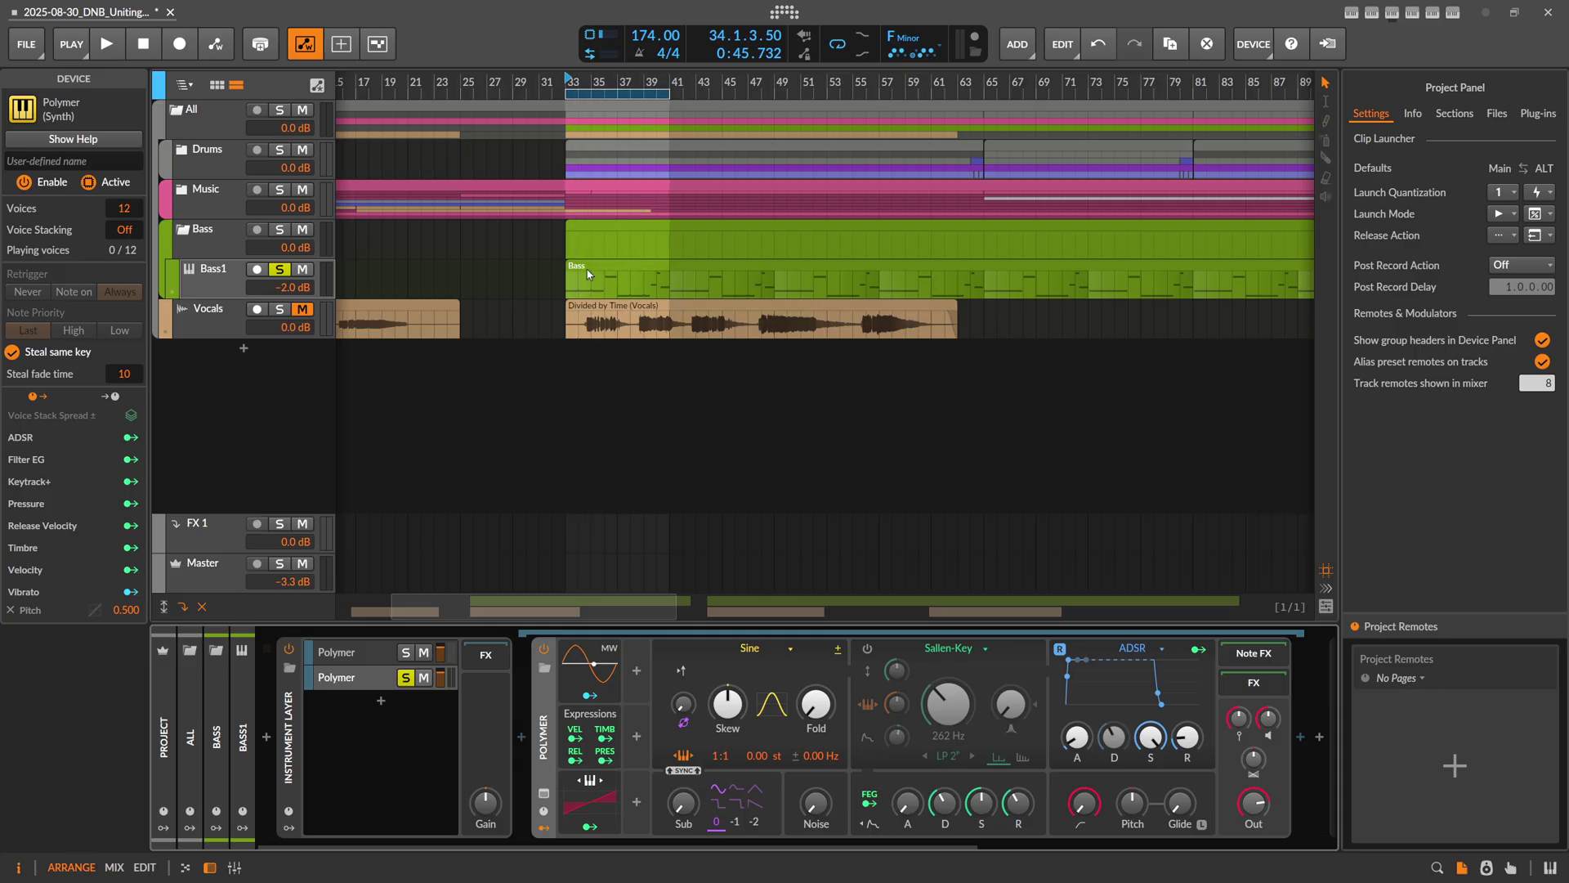
{"action": "key", "text": "space"}
{"action": "left_click", "coordinate": [405, 652]}
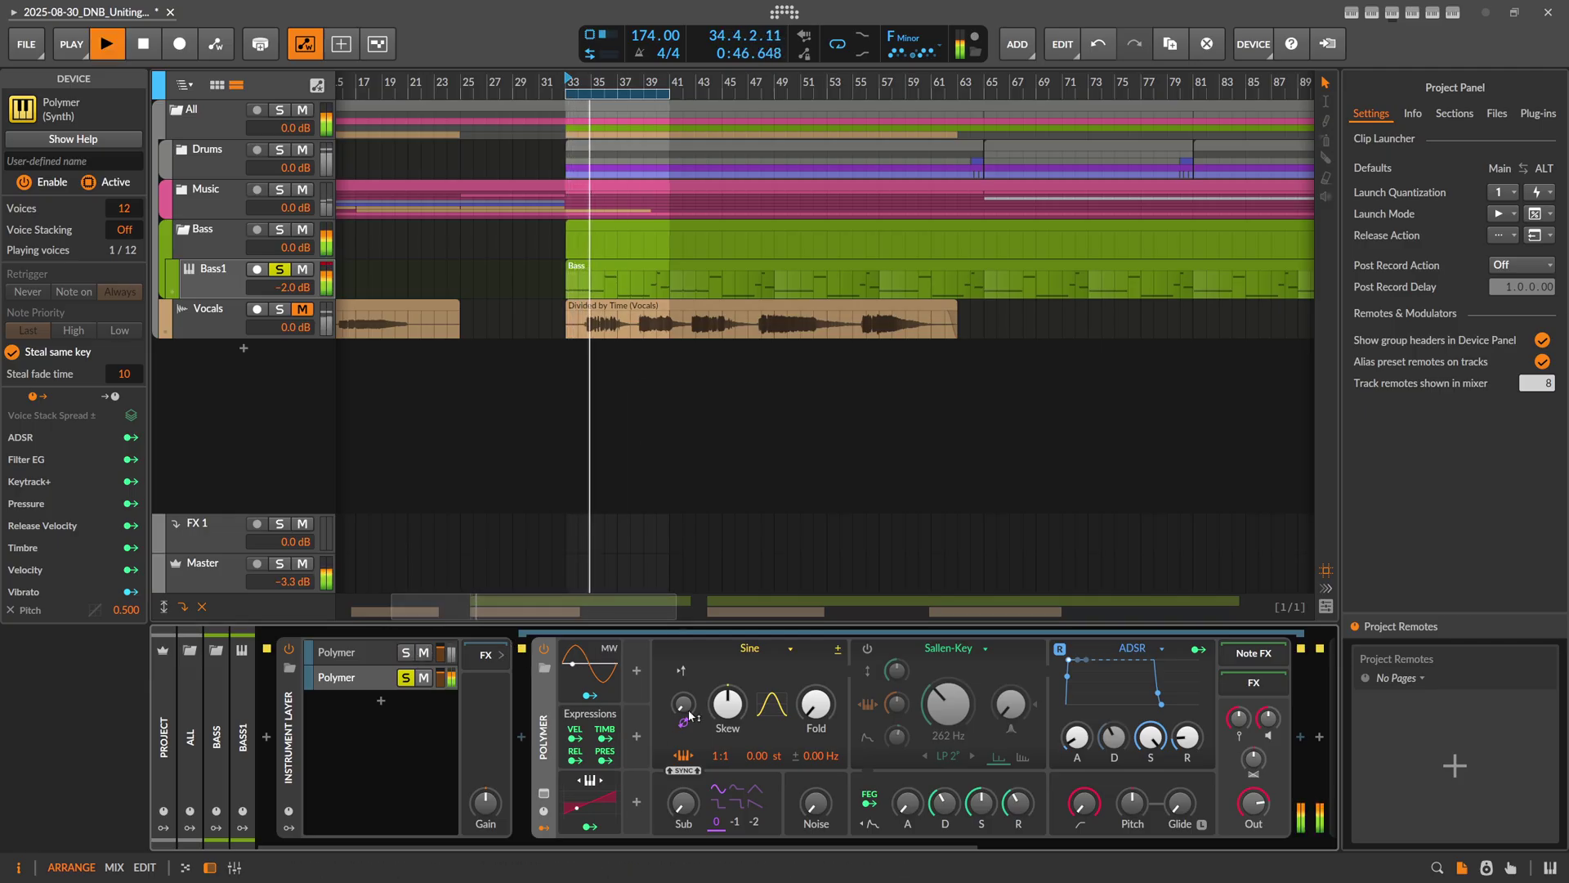
{"action": "key", "text": "space"}
Examine the layers in the Spectrum's expanded view during playback, toggling layer solos to compare, and end with no layer soloed
{"action": "scroll", "coordinate": [570, 836], "scroll_direction": "down", "scroll_amount": 5}
{"action": "double_click", "coordinate": [877, 782]}
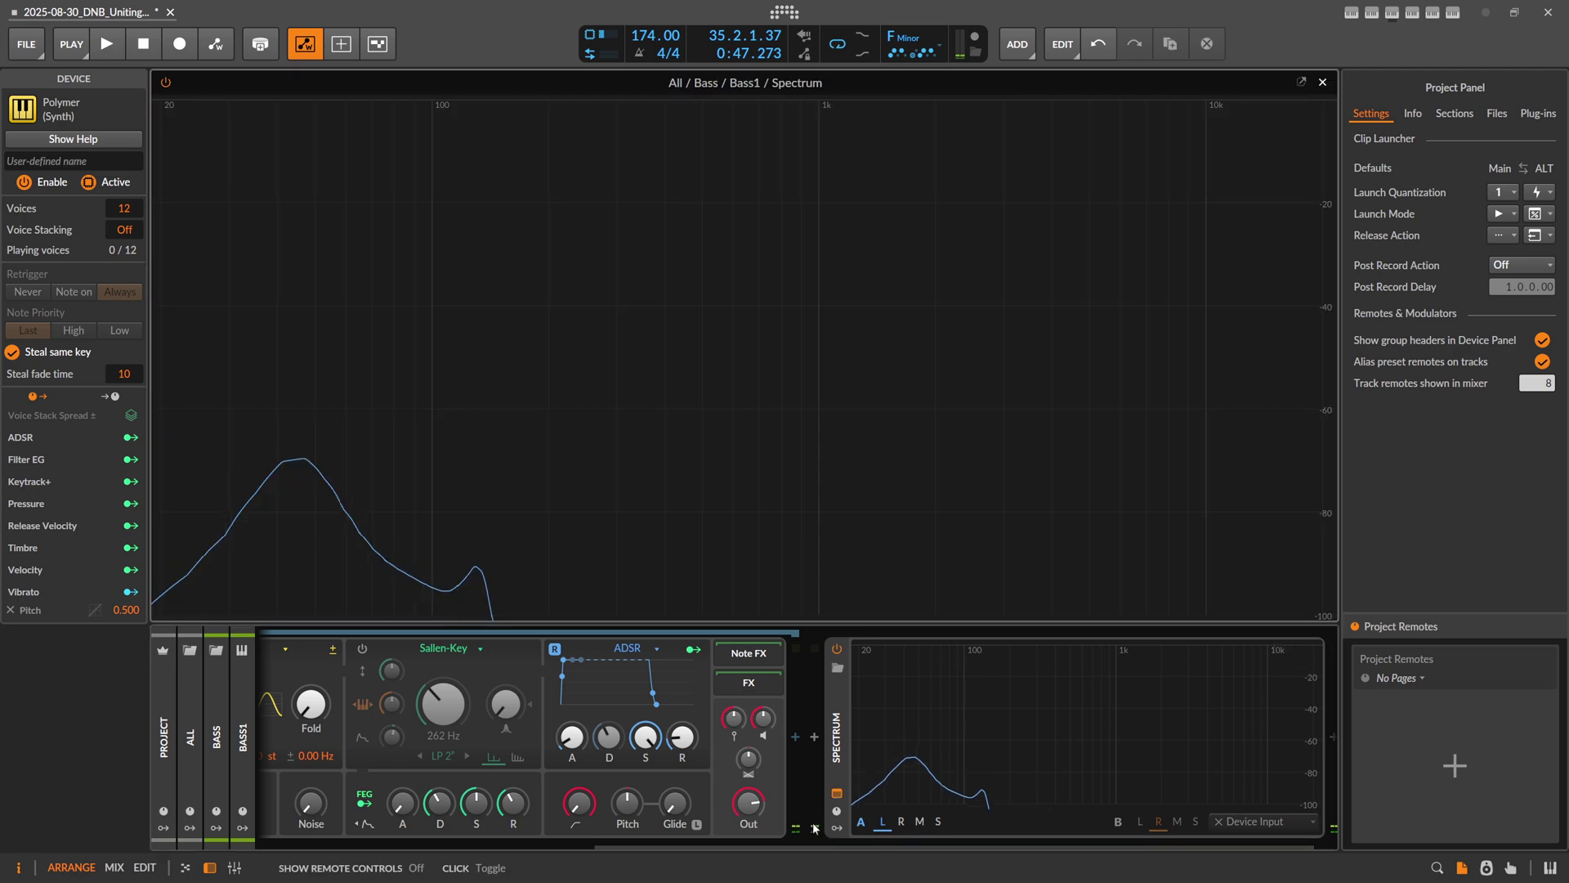
{"action": "scroll", "coordinate": [572, 761], "scroll_direction": "up", "scroll_amount": 5}
{"action": "key", "text": "space"}
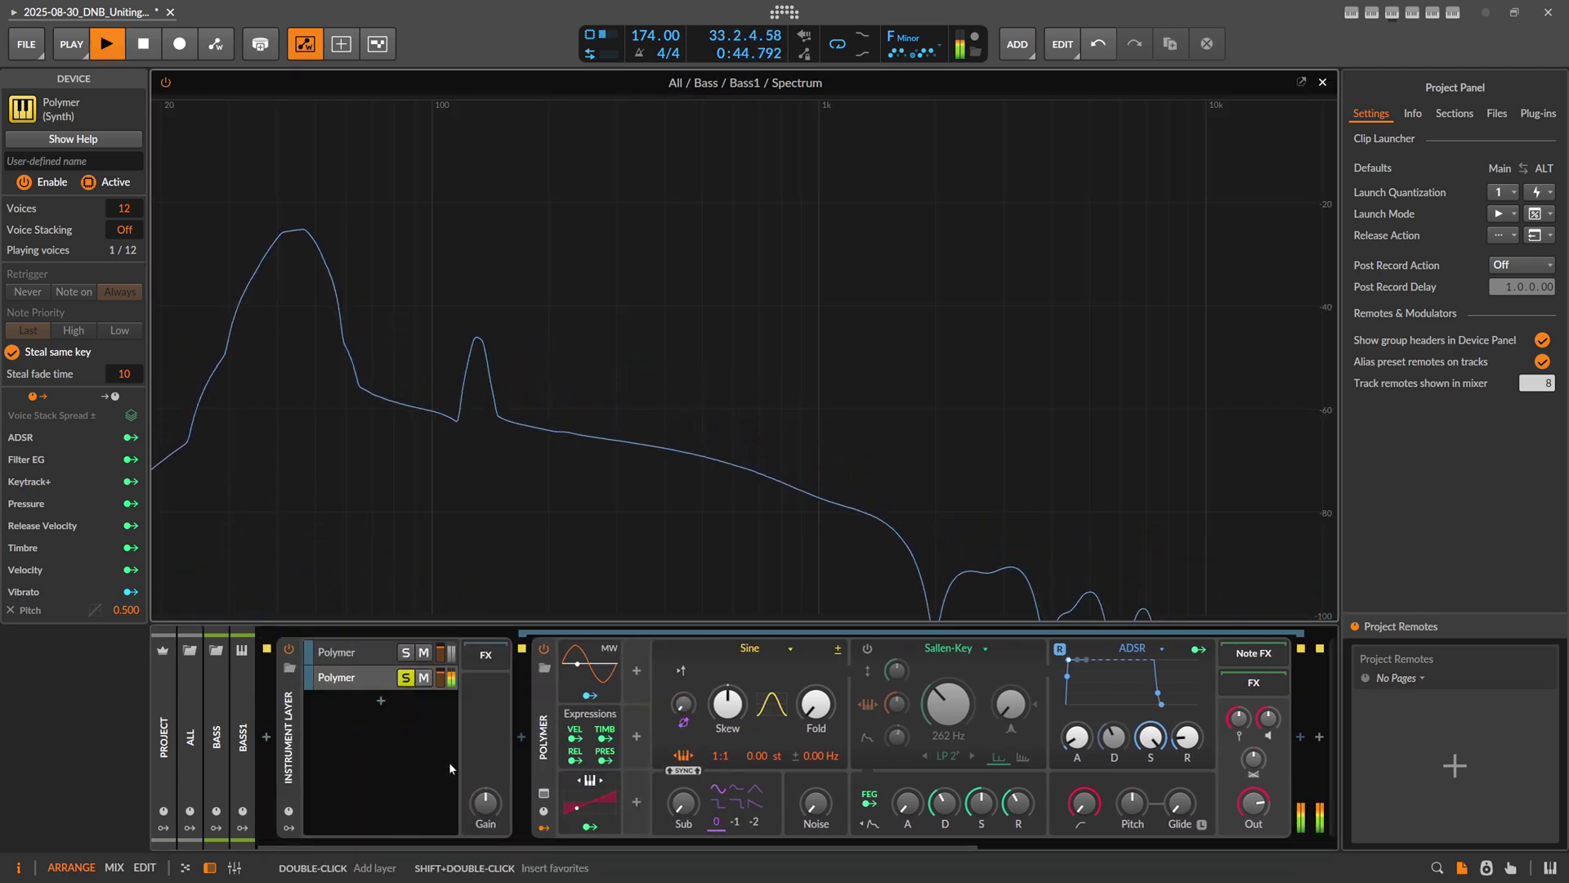
{"action": "left_click", "coordinate": [406, 652]}
{"action": "left_click", "coordinate": [406, 652]}
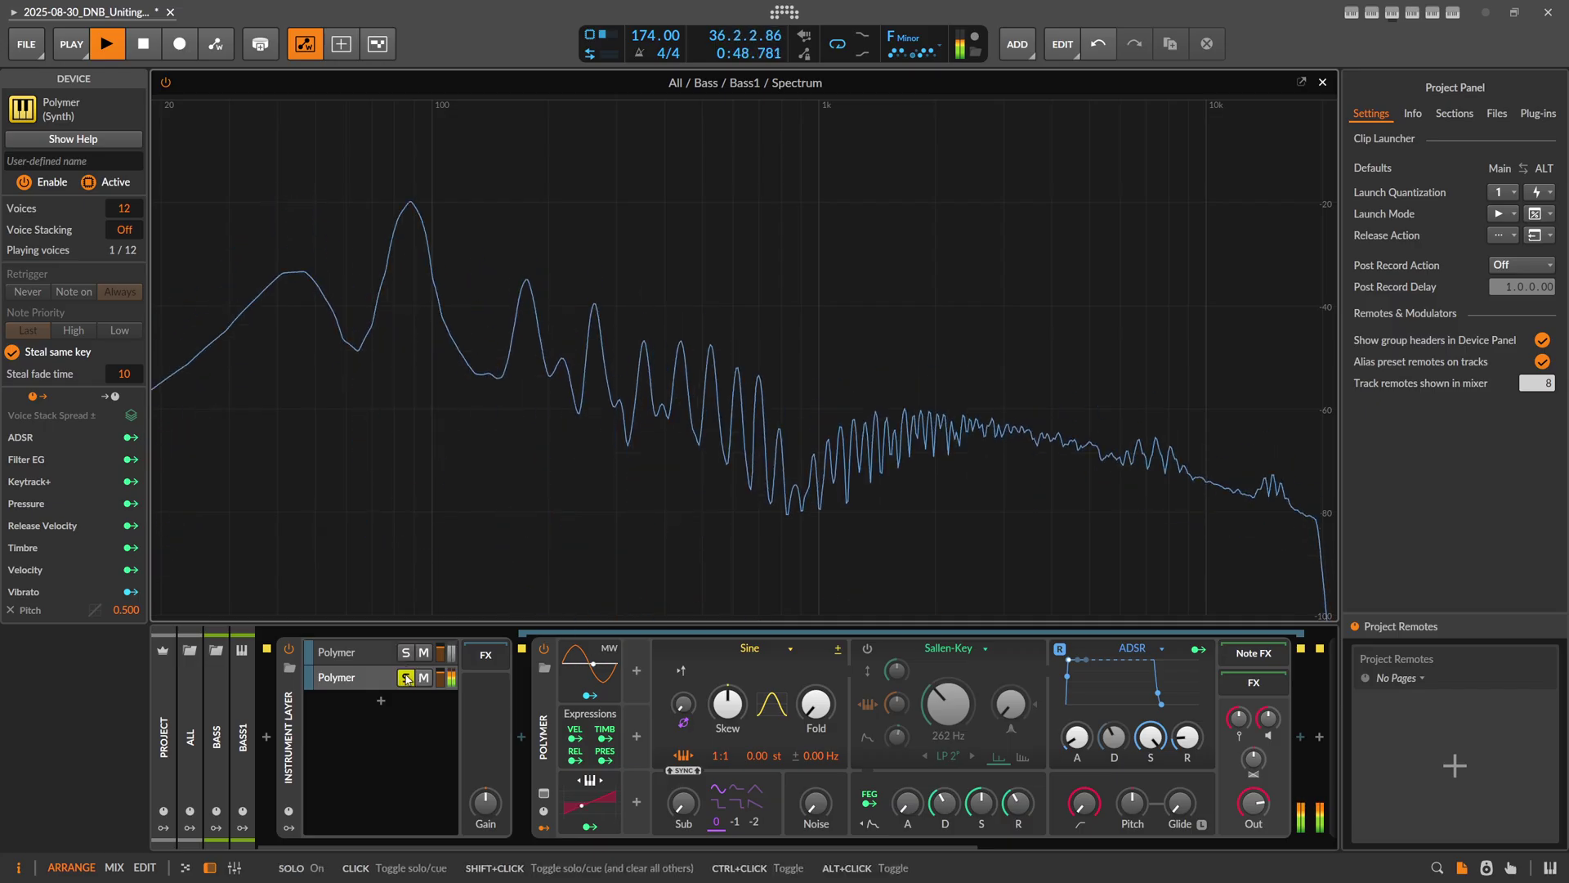
{"action": "key", "text": "space"}
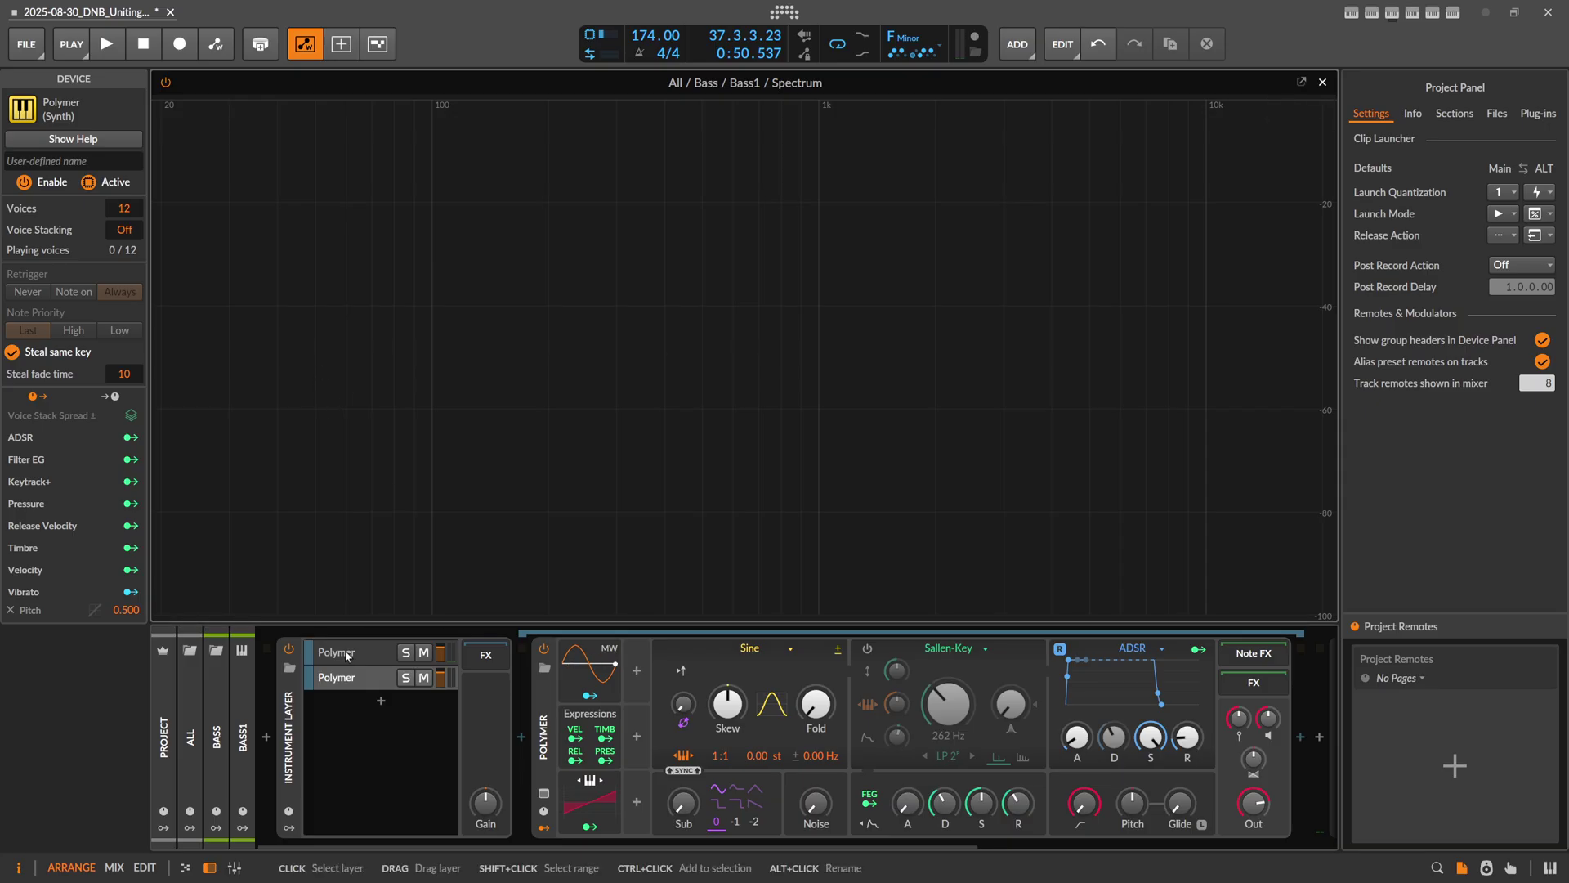
Rename the second layer of the Instrument Layer to Sine
{"action": "left_click", "coordinate": [346, 680]}
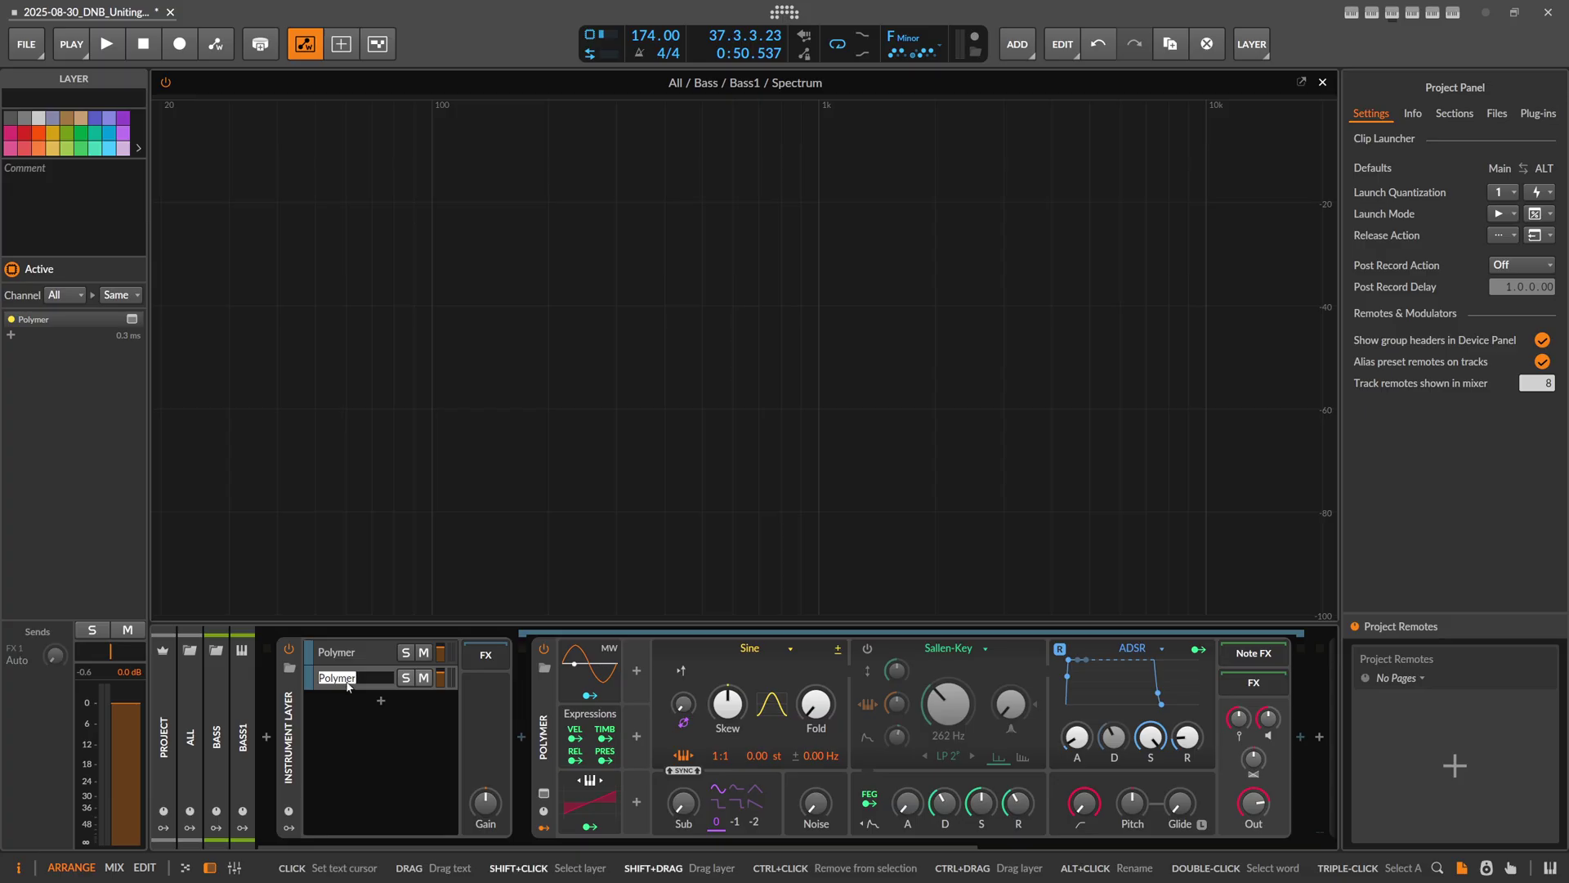
{"action": "left_click", "coordinate": [345, 680], "text": "alt"}
{"action": "type", "text": "Sine"}
{"action": "key", "text": "Return"}
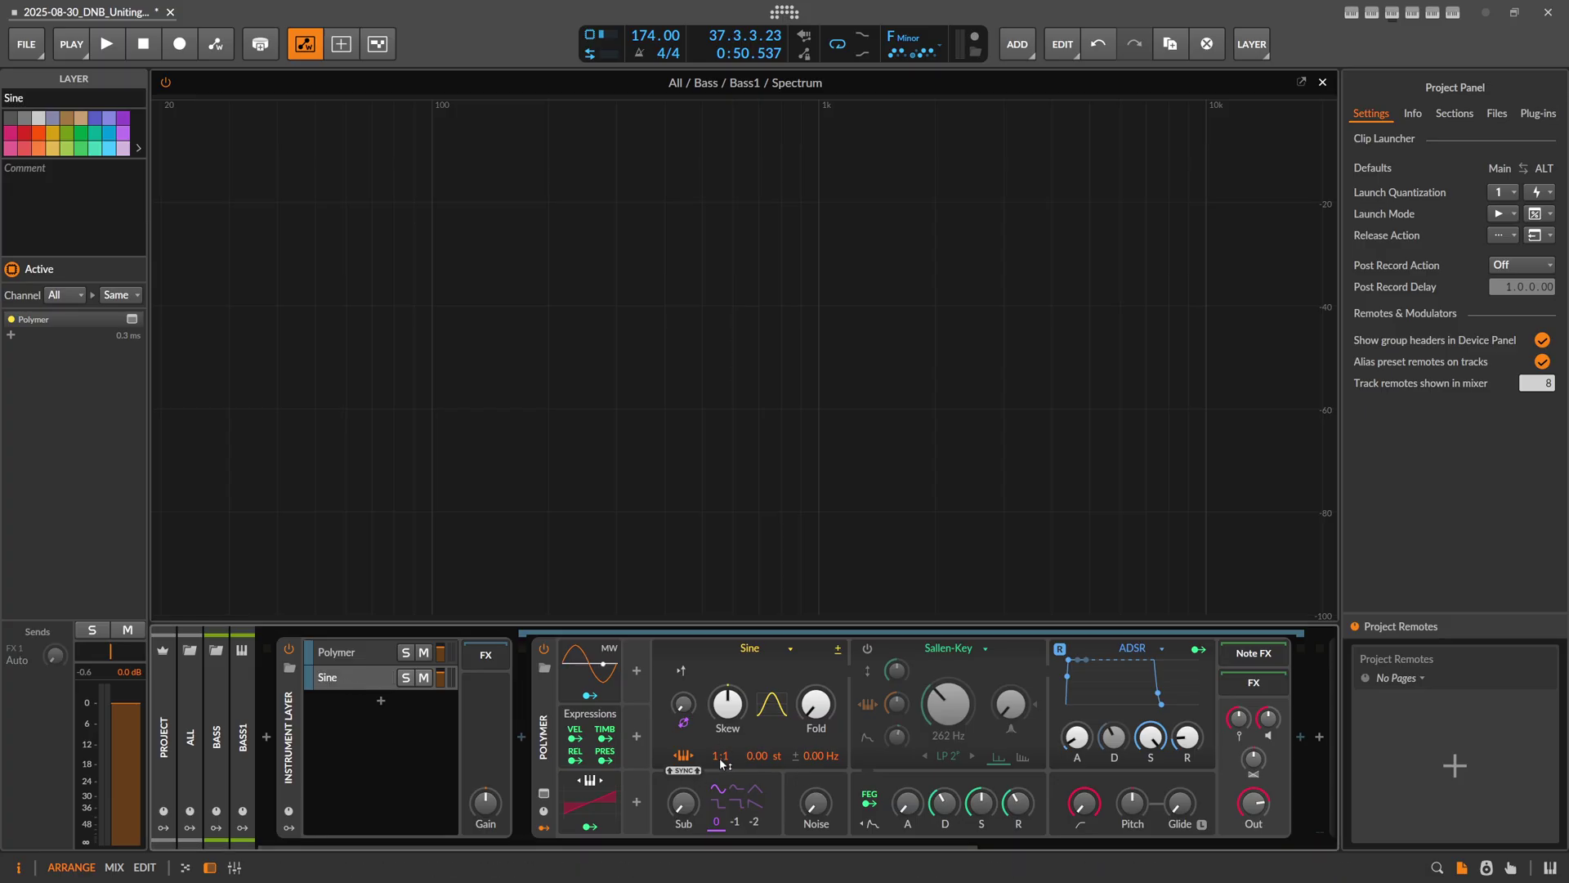
Set the Sine layer's oscillator pitch ratio to 2:1
{"action": "scroll", "coordinate": [716, 760], "scroll_direction": "up", "scroll_amount": 1}
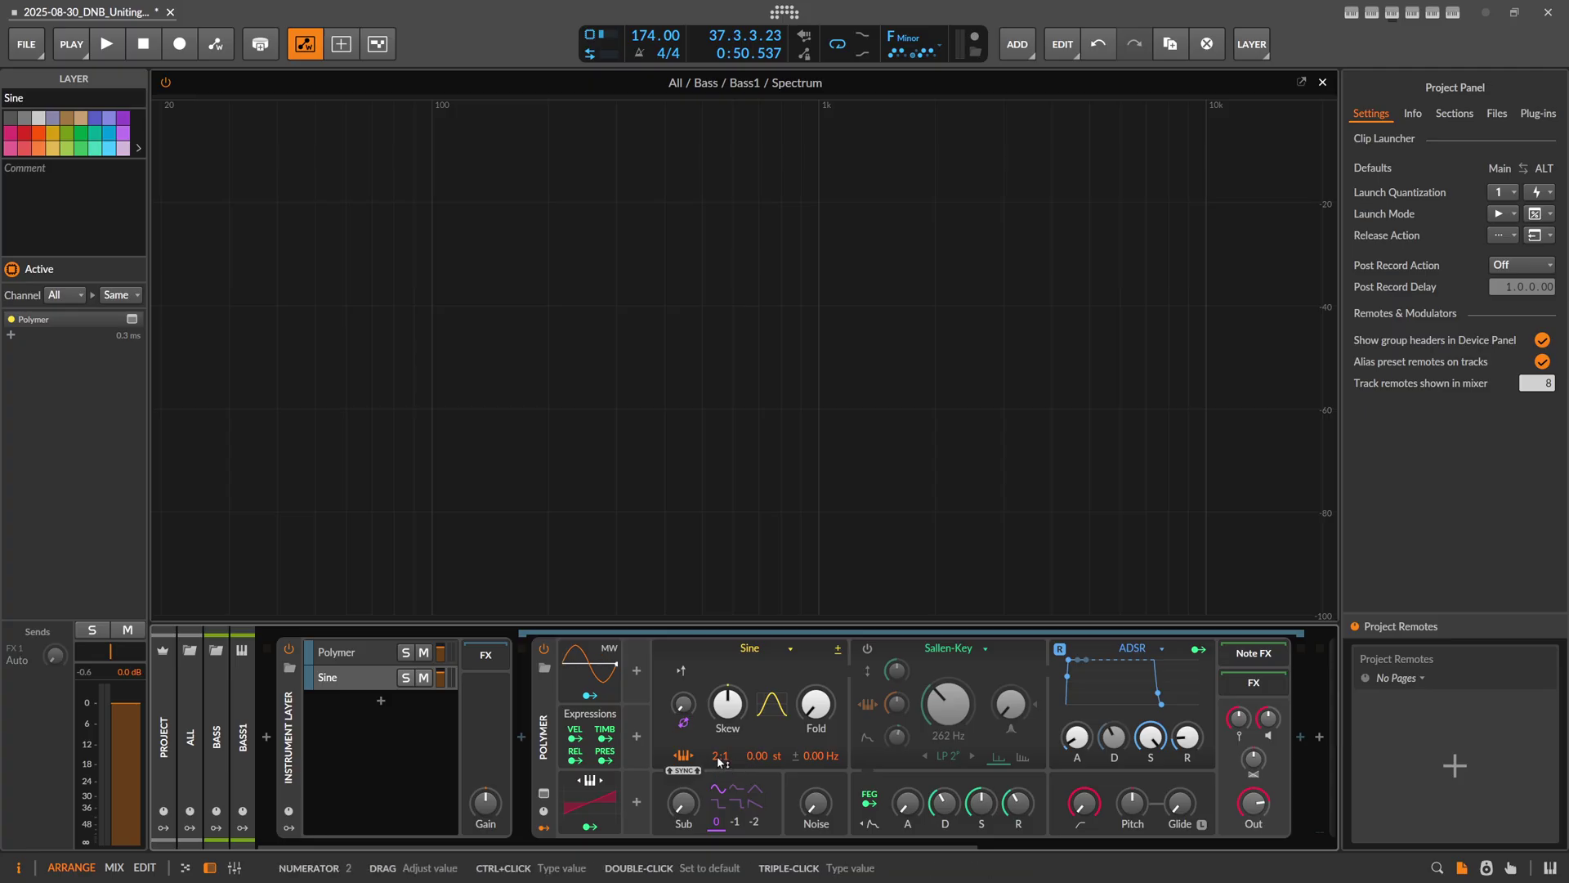
{"action": "scroll", "coordinate": [717, 760], "scroll_direction": "up", "scroll_amount": 1}
{"action": "key", "text": "ctrl+z"}
Audition the soloed Sine layer at different pitch ratios, return the ratio to 2:1 and stop playback
{"action": "key", "text": "space"}
{"action": "left_click", "coordinate": [407, 678]}
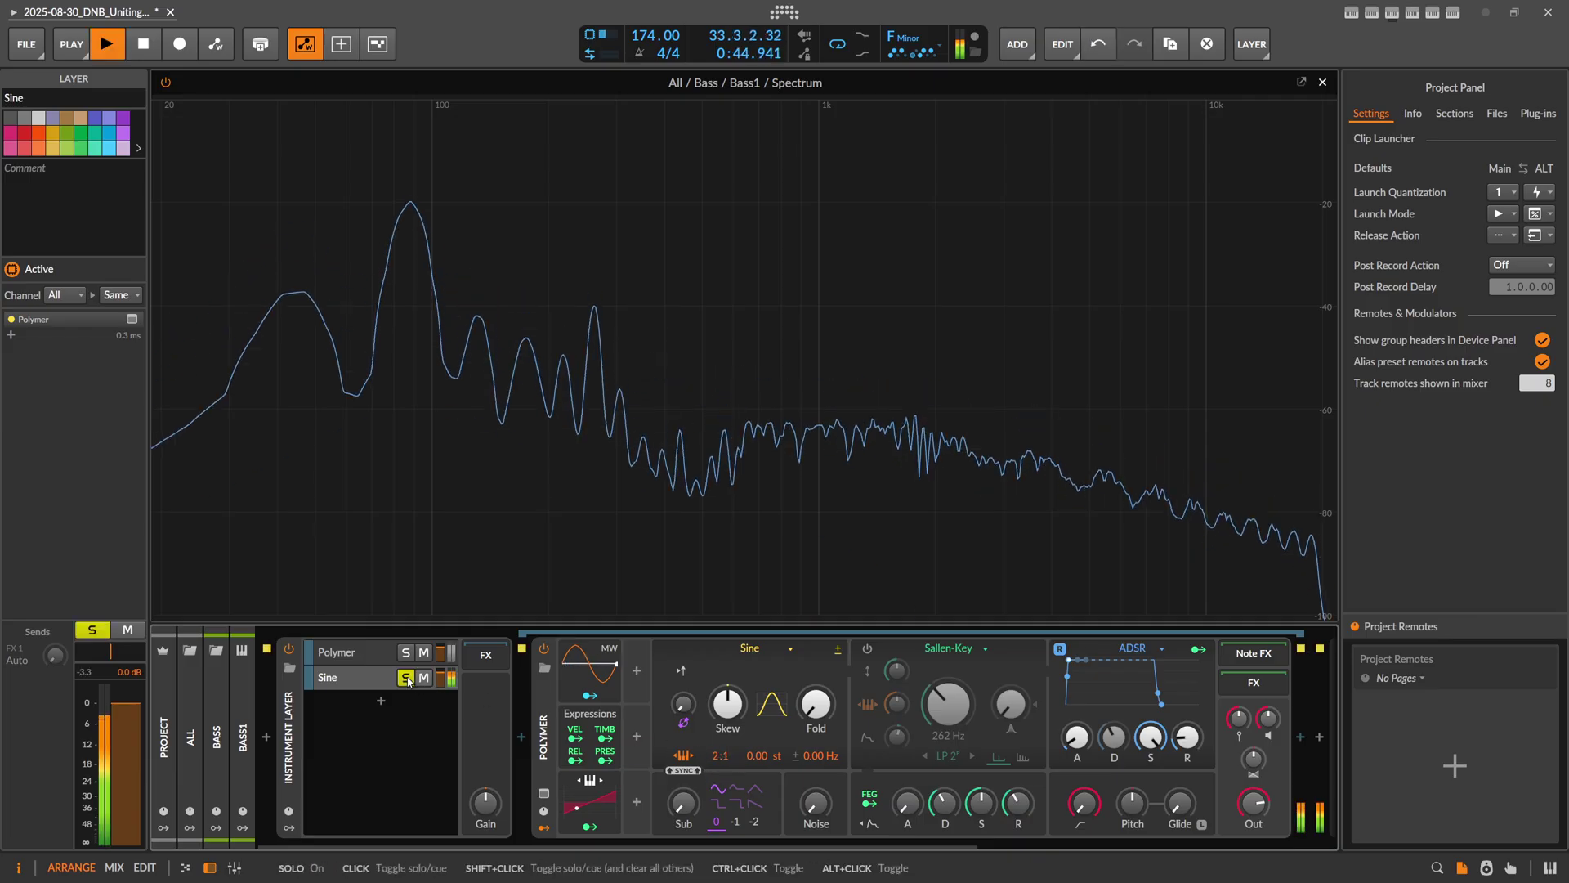
{"action": "scroll", "coordinate": [720, 756], "scroll_direction": "up", "scroll_amount": 1}
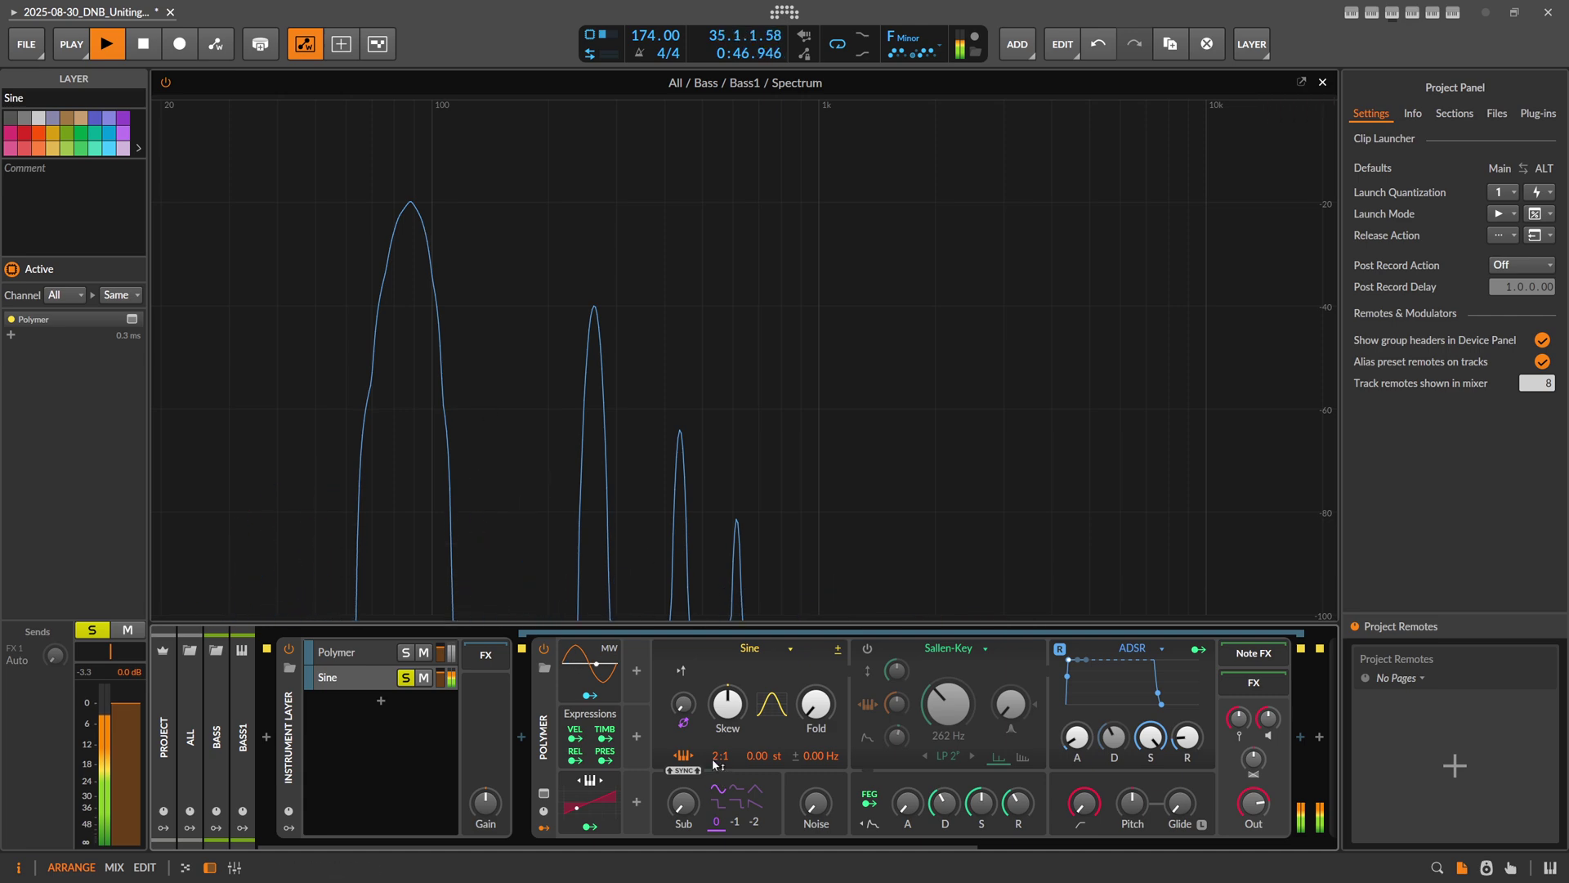
{"action": "scroll", "coordinate": [719, 756], "scroll_direction": "down", "scroll_amount": 2}
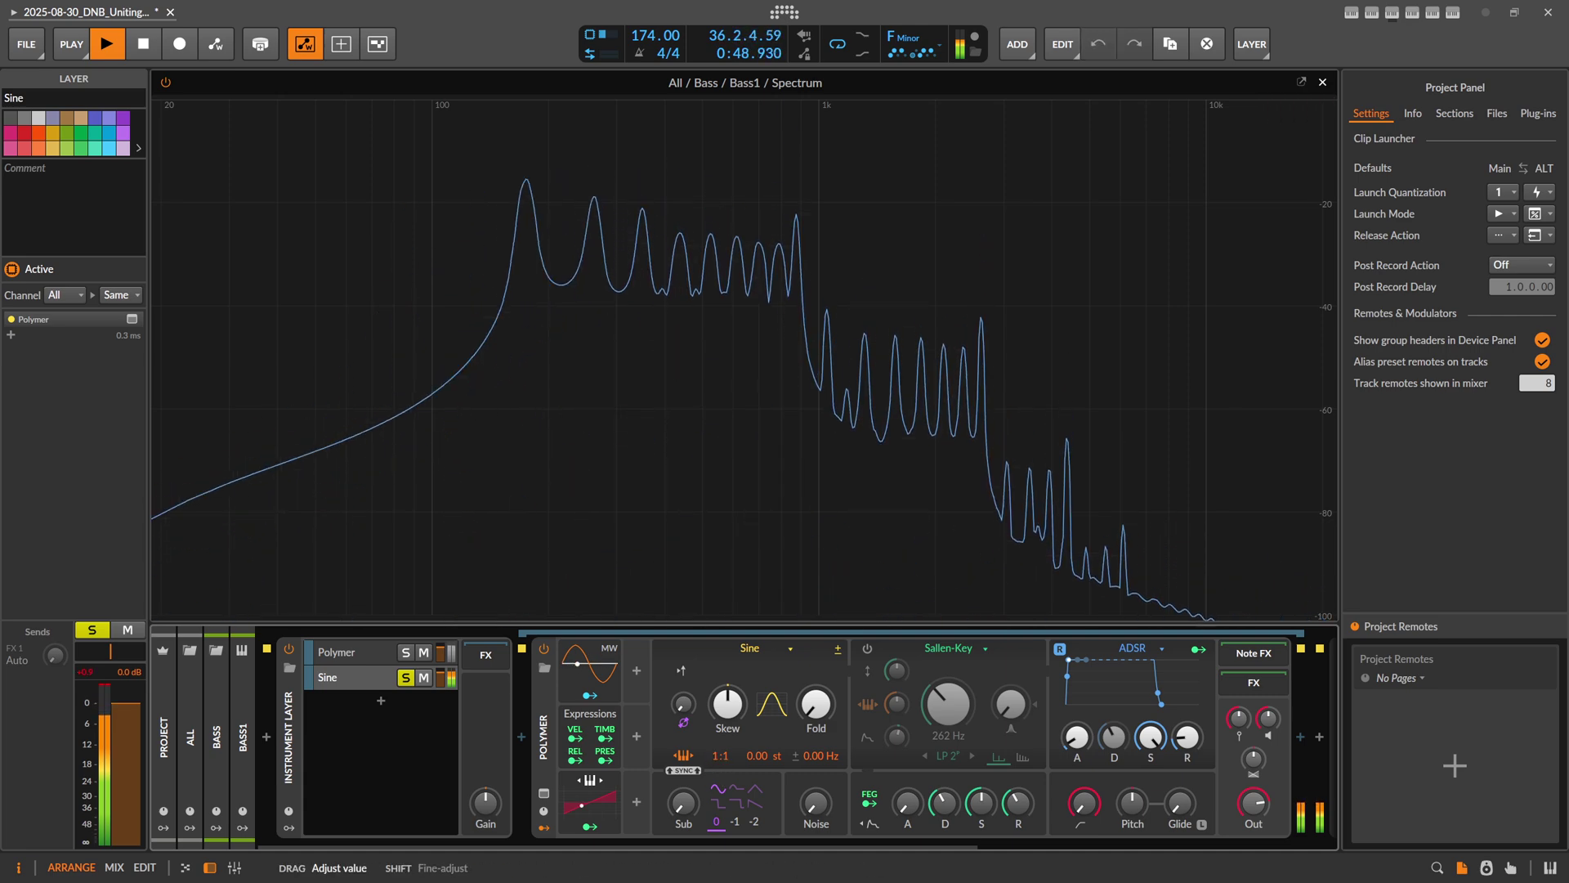
{"action": "scroll", "coordinate": [719, 756], "scroll_direction": "up", "scroll_amount": 1}
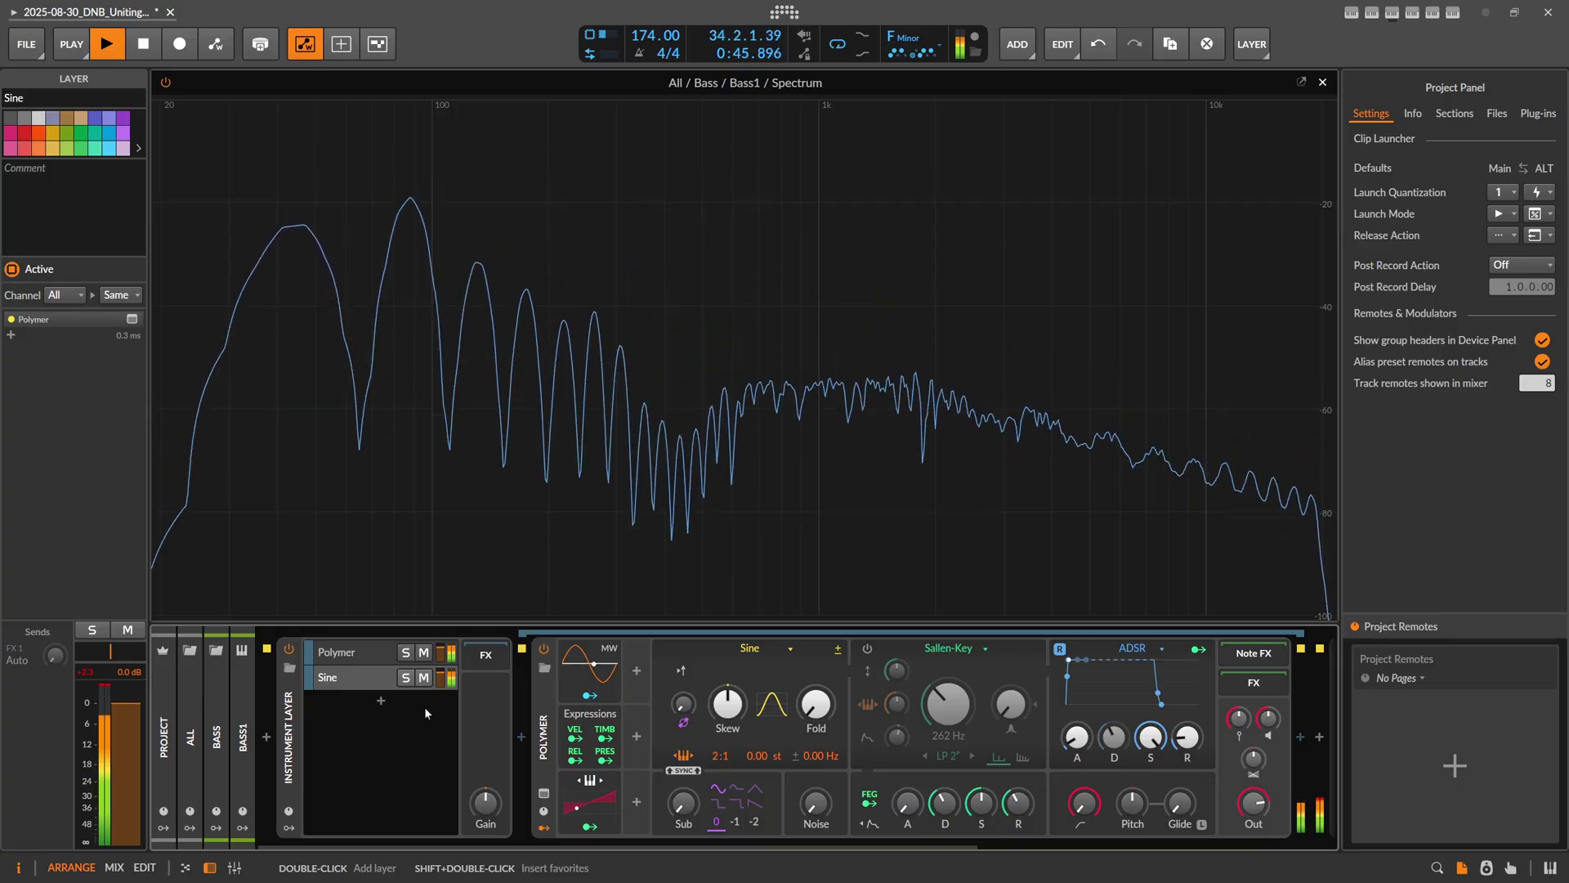
{"action": "key", "text": "space"}
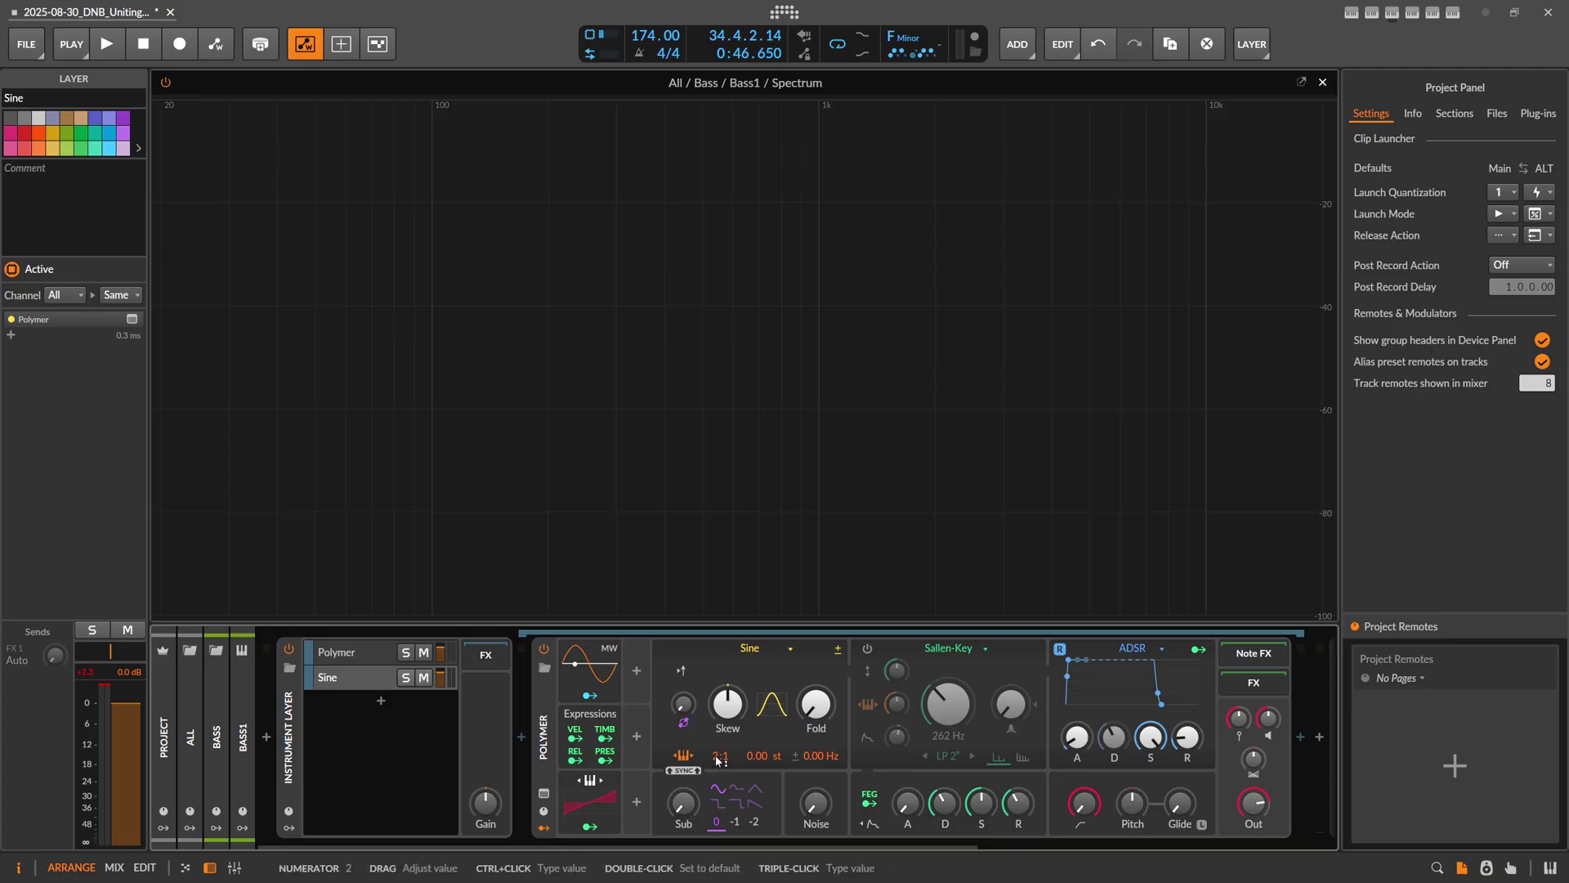
Move the wavetable Polymer out of the first layer to directly before the Instrument Layer
{"action": "left_click", "coordinate": [370, 657]}
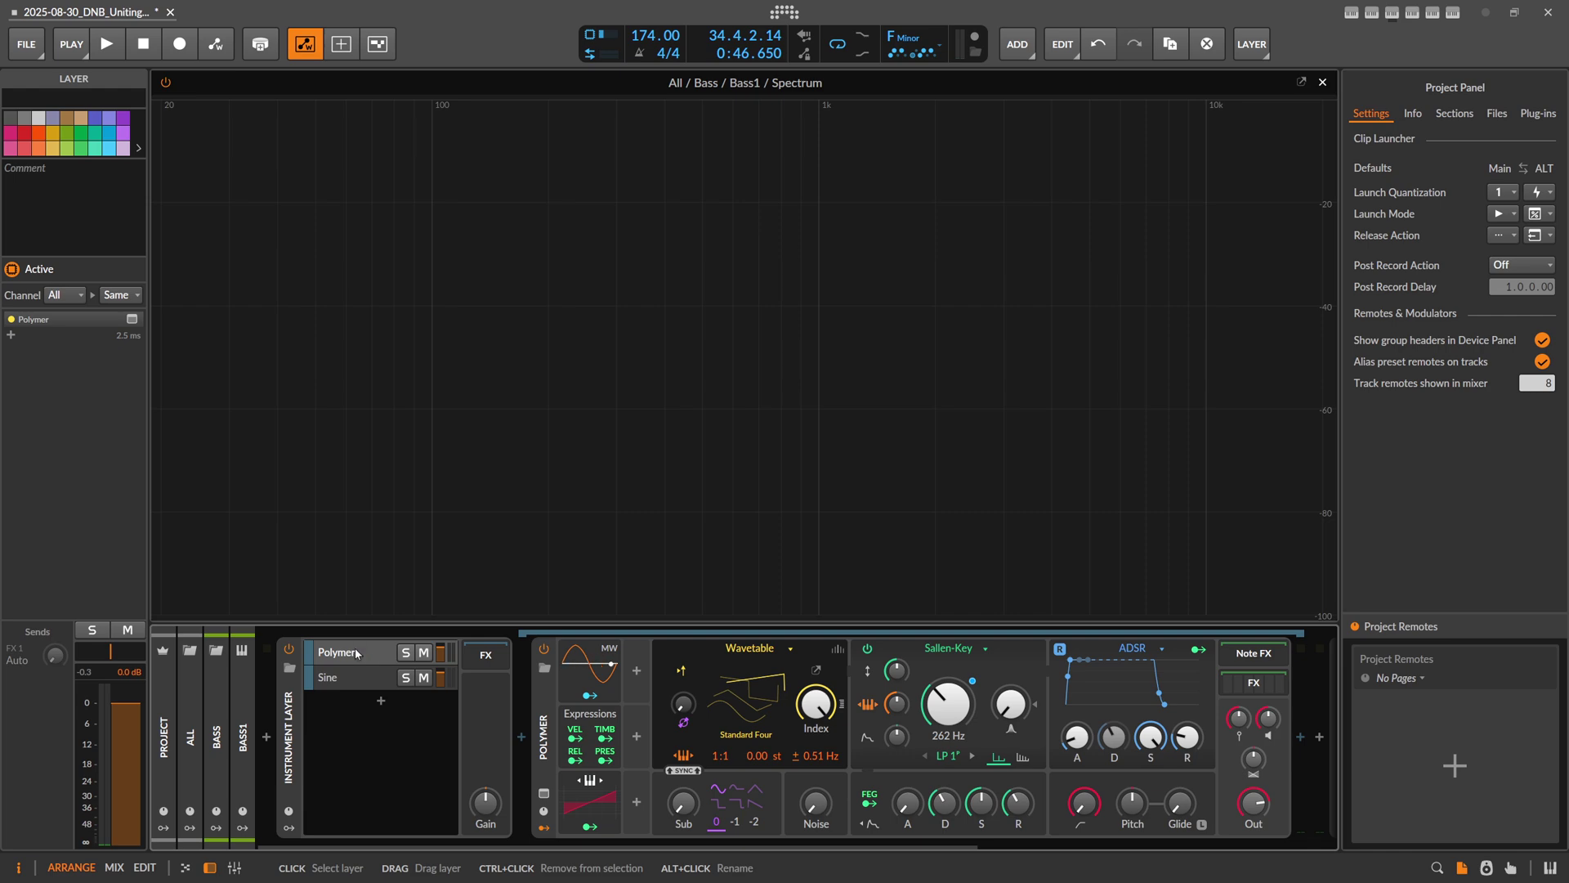
{"action": "left_click", "coordinate": [354, 666]}
{"action": "left_click", "coordinate": [359, 661]}
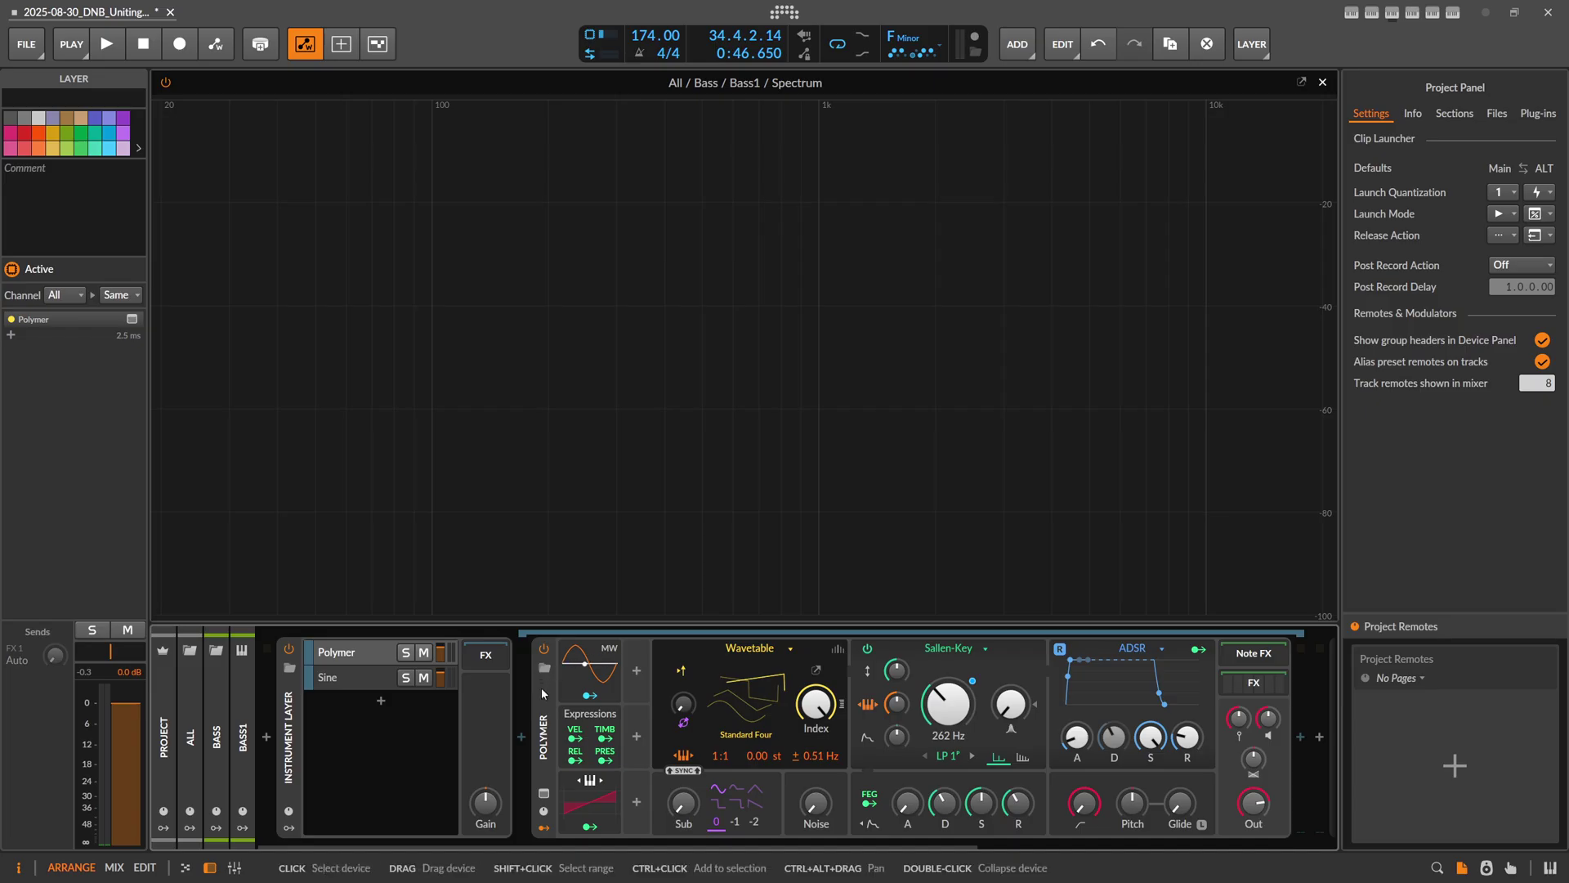
{"action": "left_click_drag", "start_coordinate": [541, 693], "coordinate": [276, 706]}
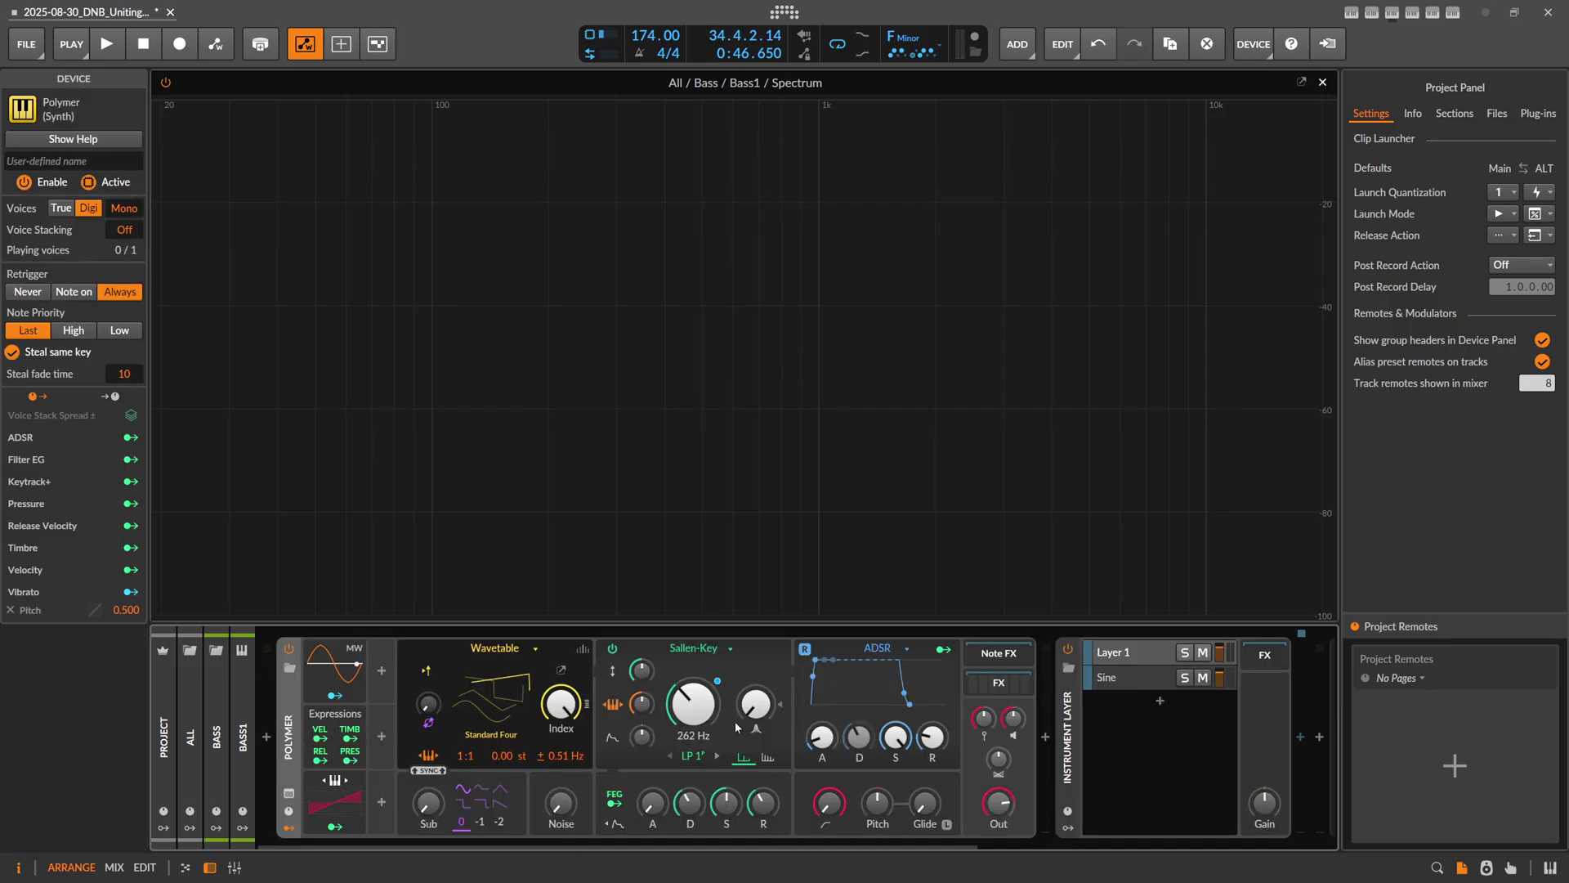
Delete the Instrument Layer that follows the wavetable Polymer in the Bass1 device chain
{"action": "left_click", "coordinate": [1073, 727]}
{"action": "key", "text": "Delete"}
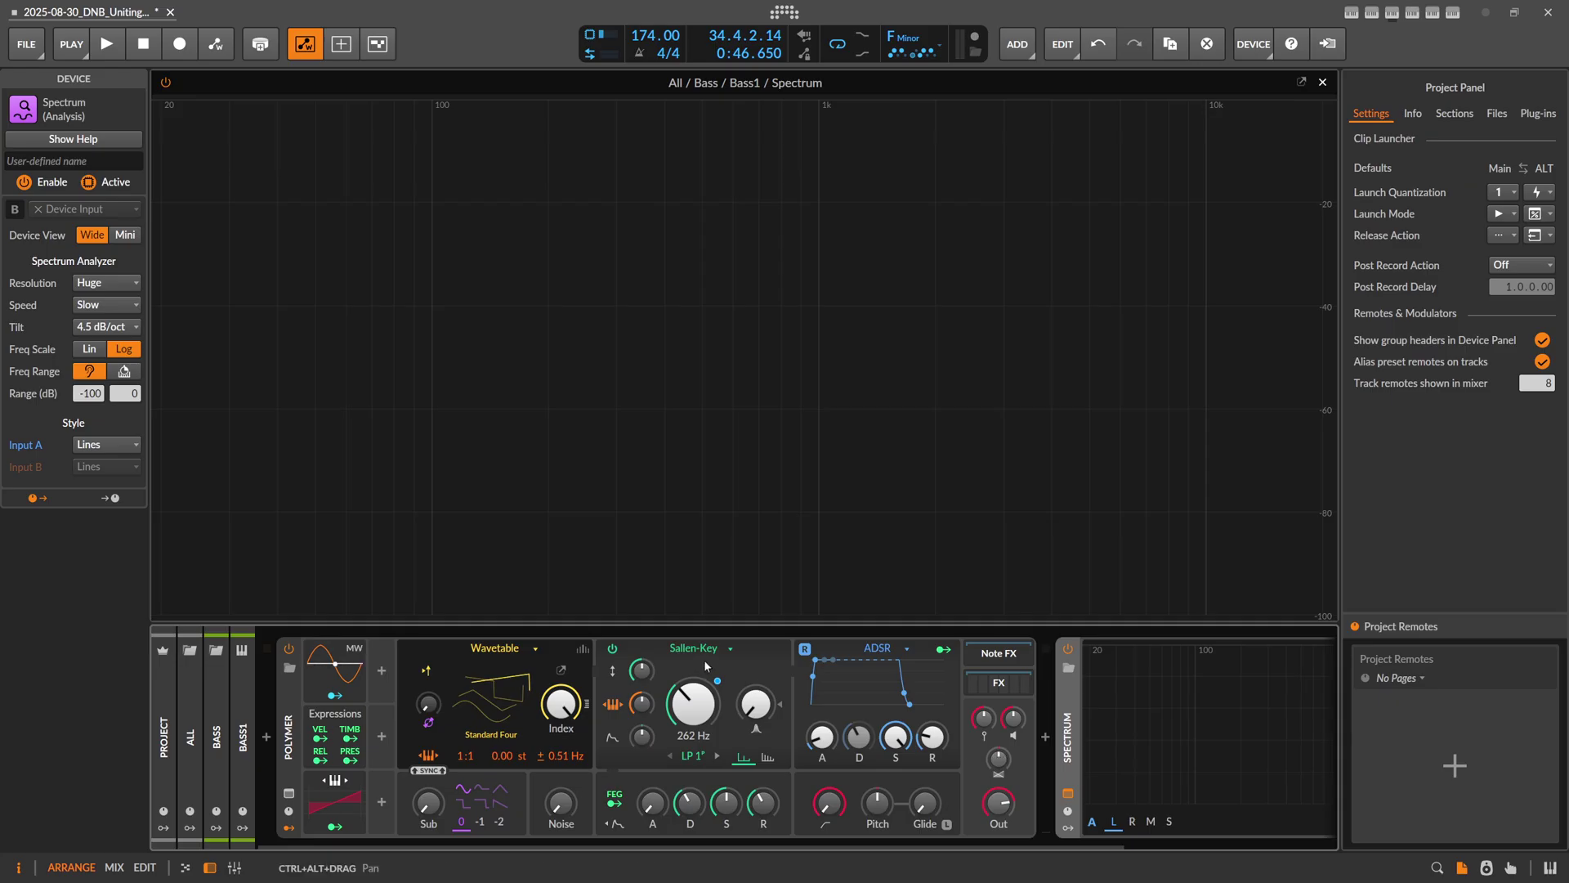
Switch to Firefox, read the YouTube Studio comment about replacing a bass fundamental with a sine wave, and return to Bitwig Studio
{"action": "key", "text": "alt+Tab"}
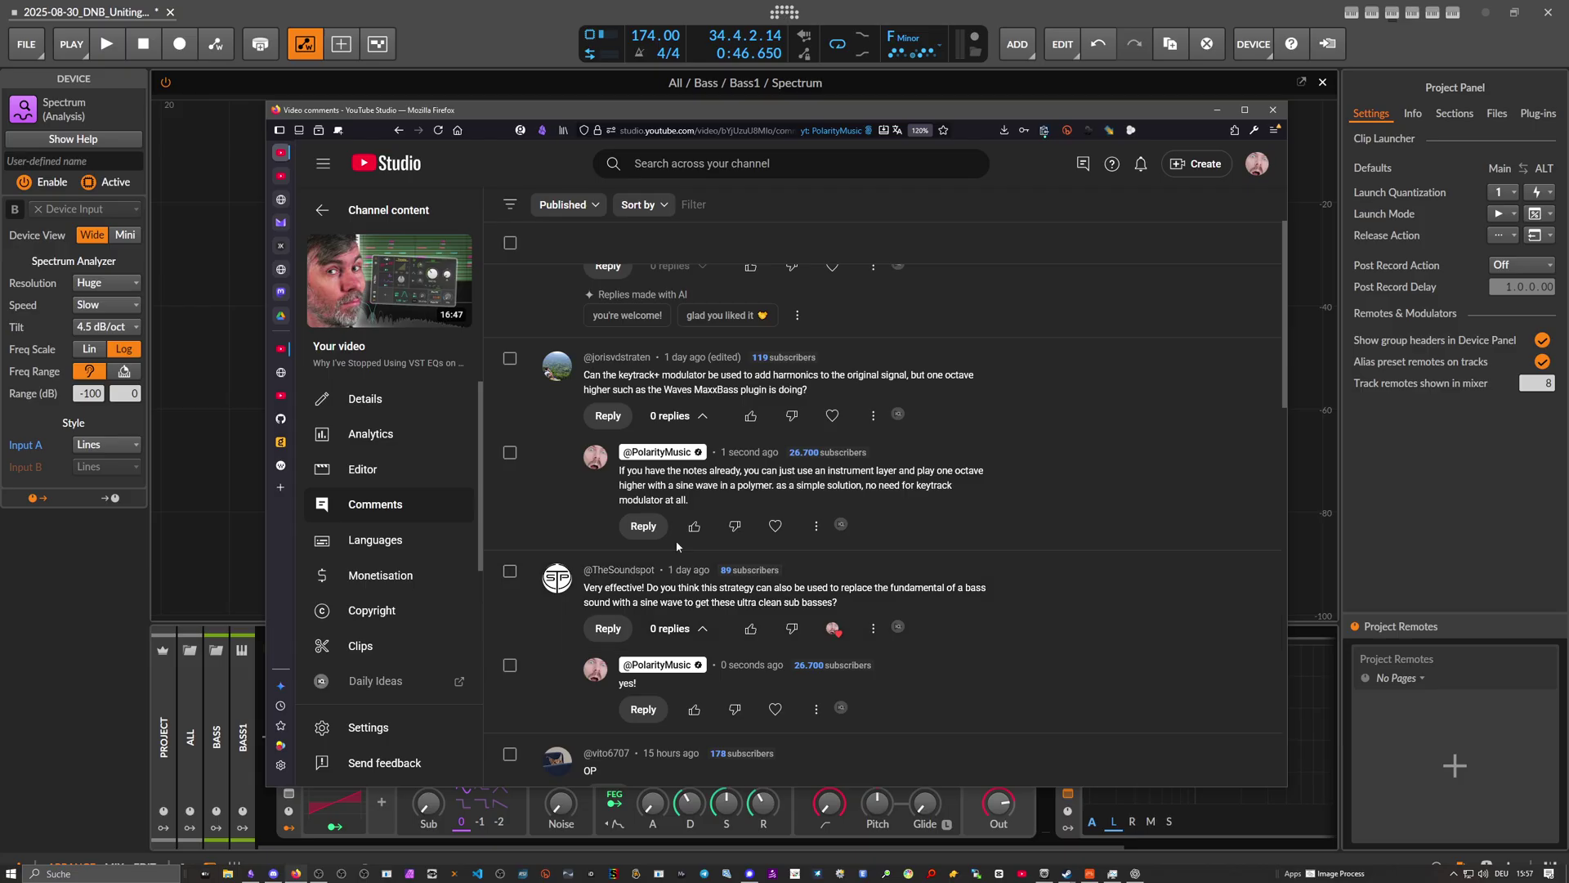
{"action": "scroll", "coordinate": [675, 541], "scroll_direction": "down", "scroll_amount": 1}
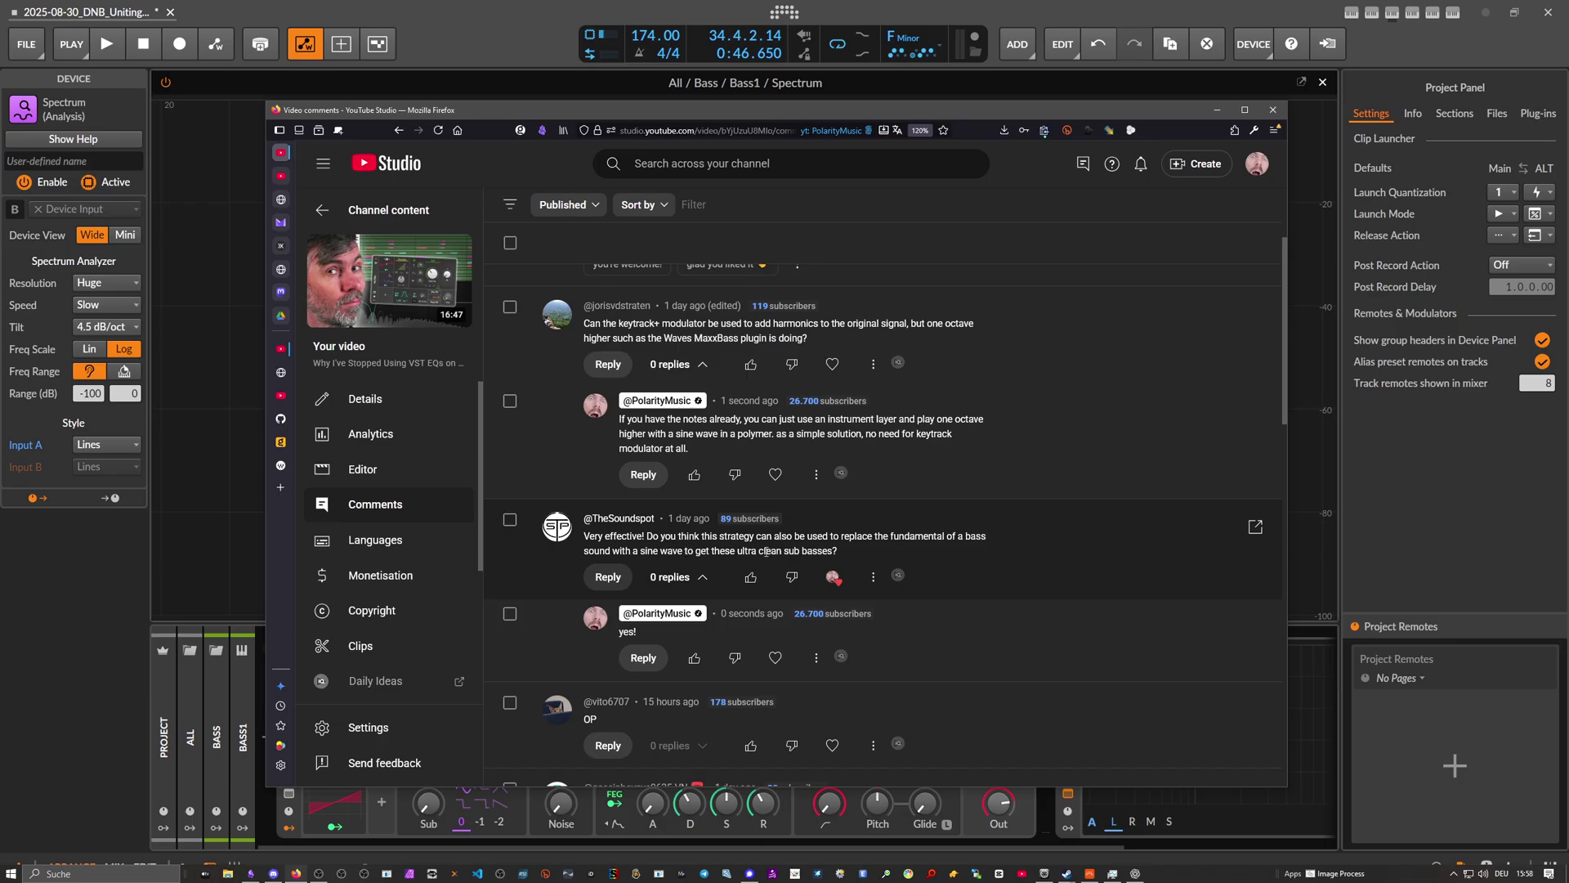
{"action": "left_click", "coordinate": [533, 33]}
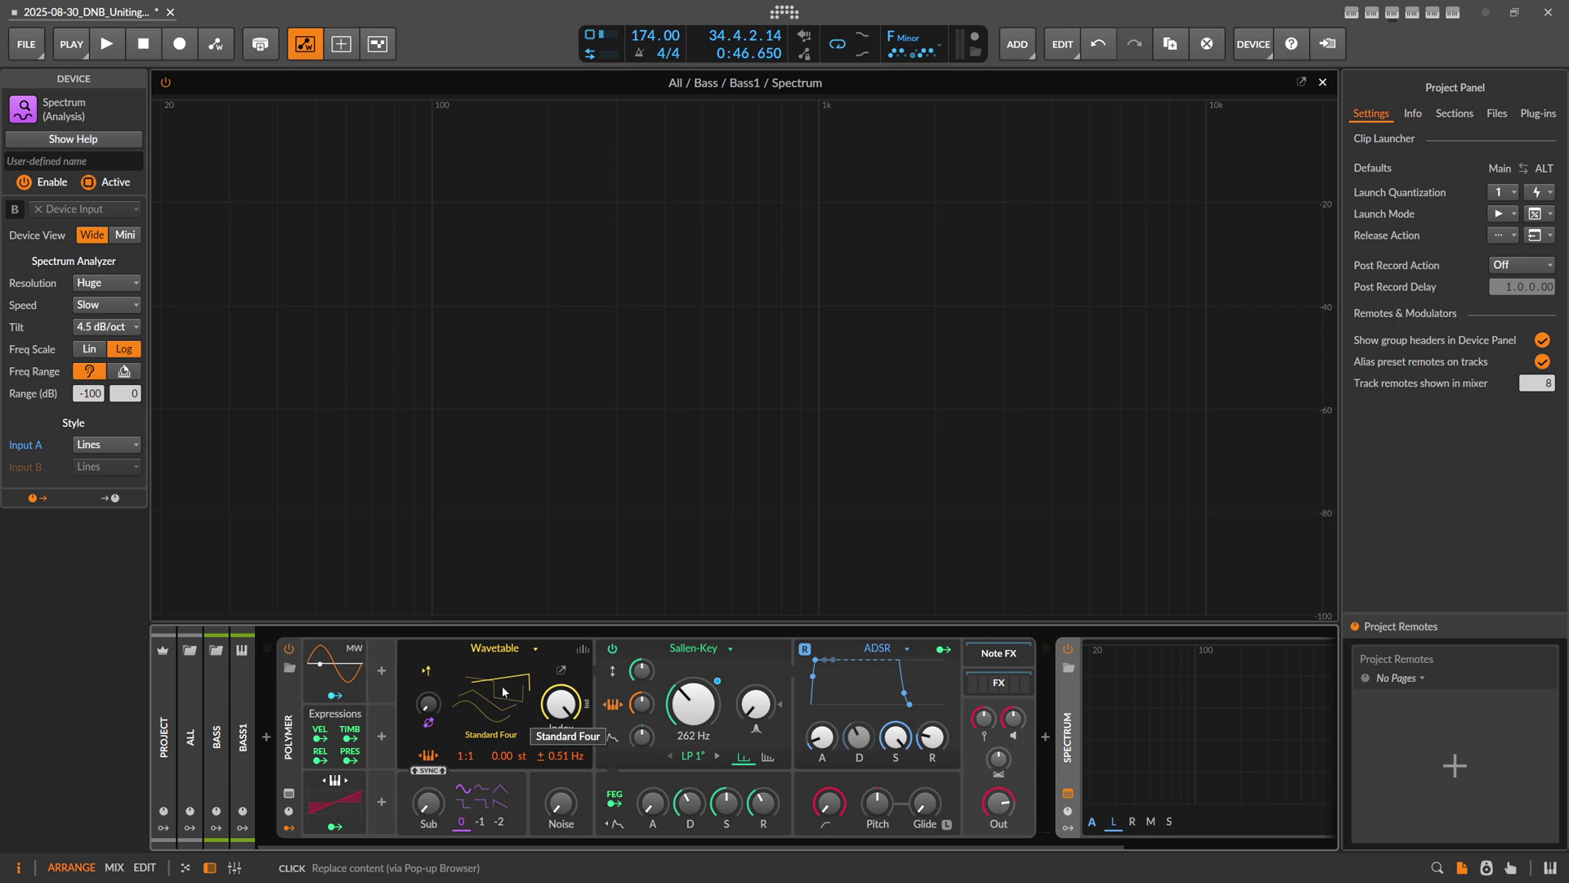
Play the wavetable Polymer bass on its own, examine its fundamental in the spectrum analyzer, and stop playback
{"action": "key", "text": "space"}
{"action": "key", "text": "space"}
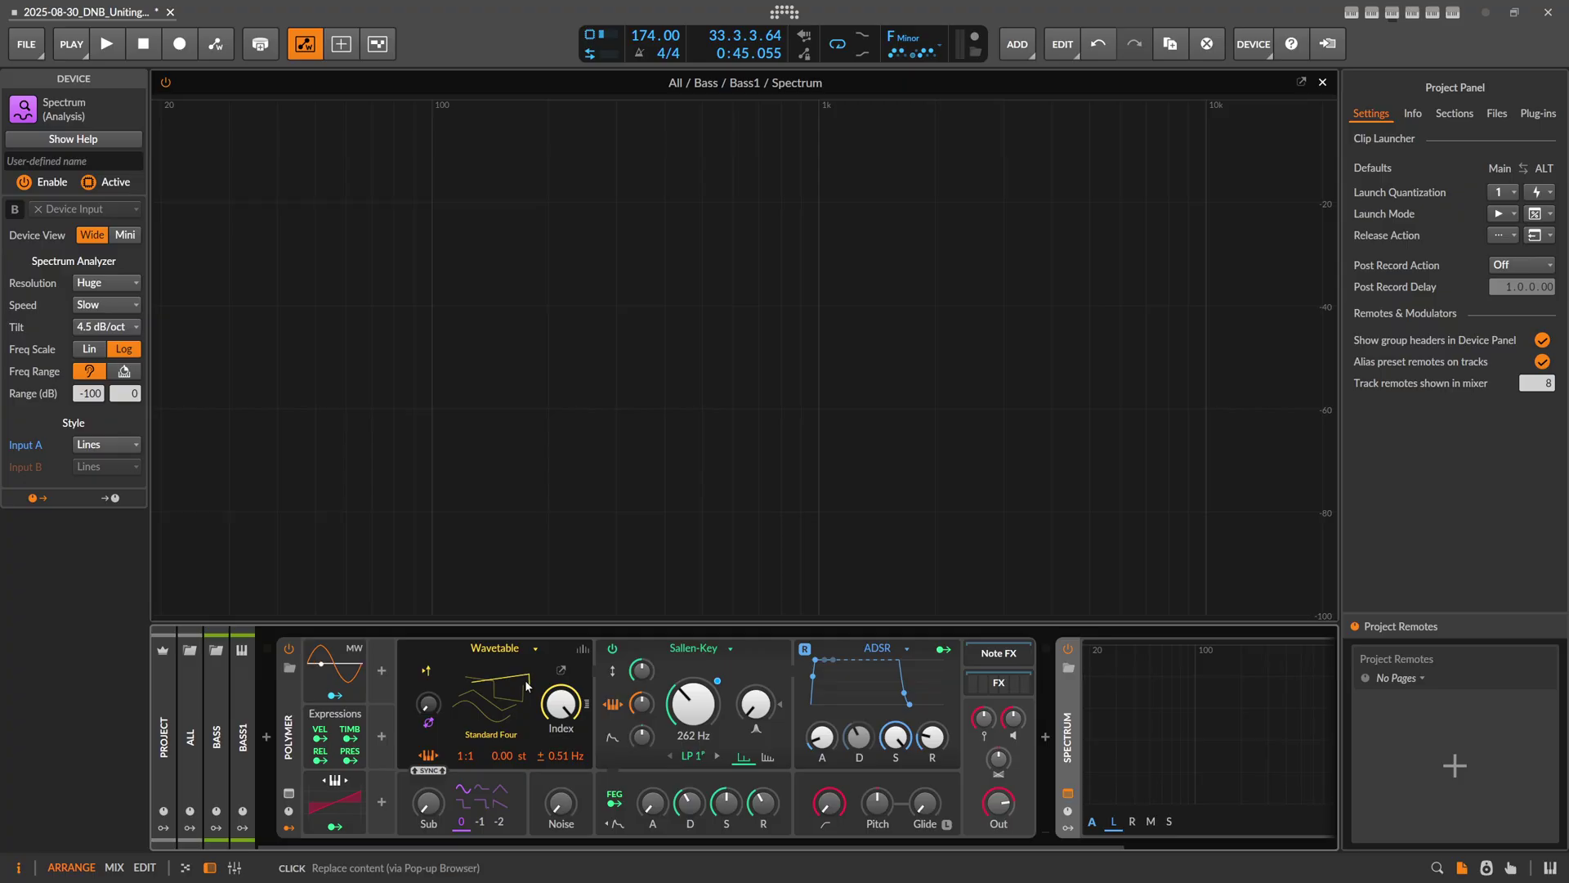
{"action": "key", "text": "space"}
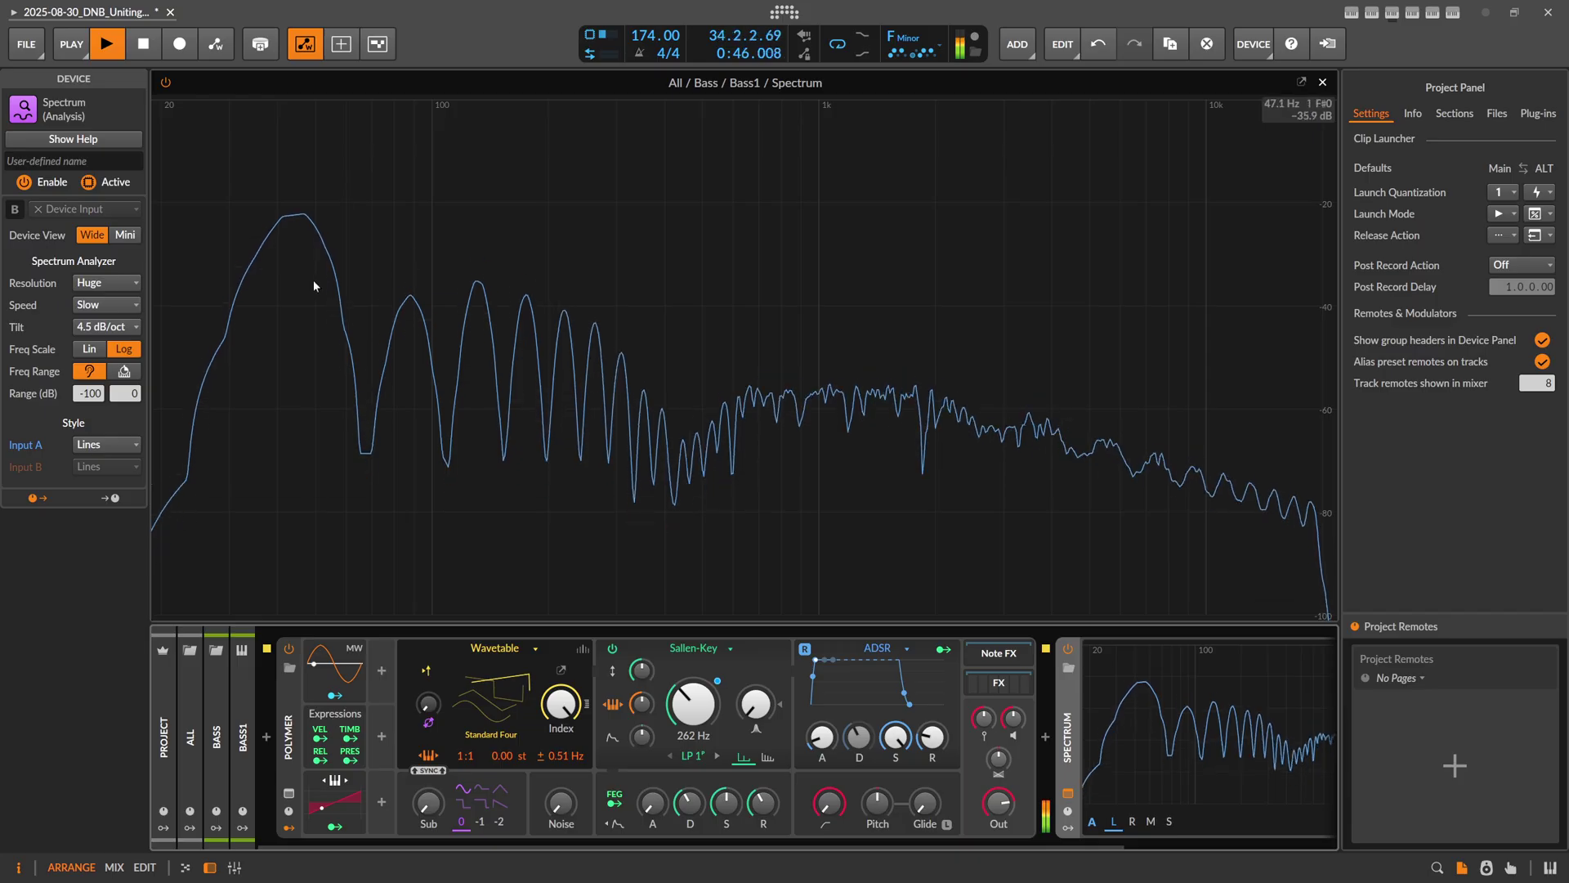
{"action": "key", "text": "space"}
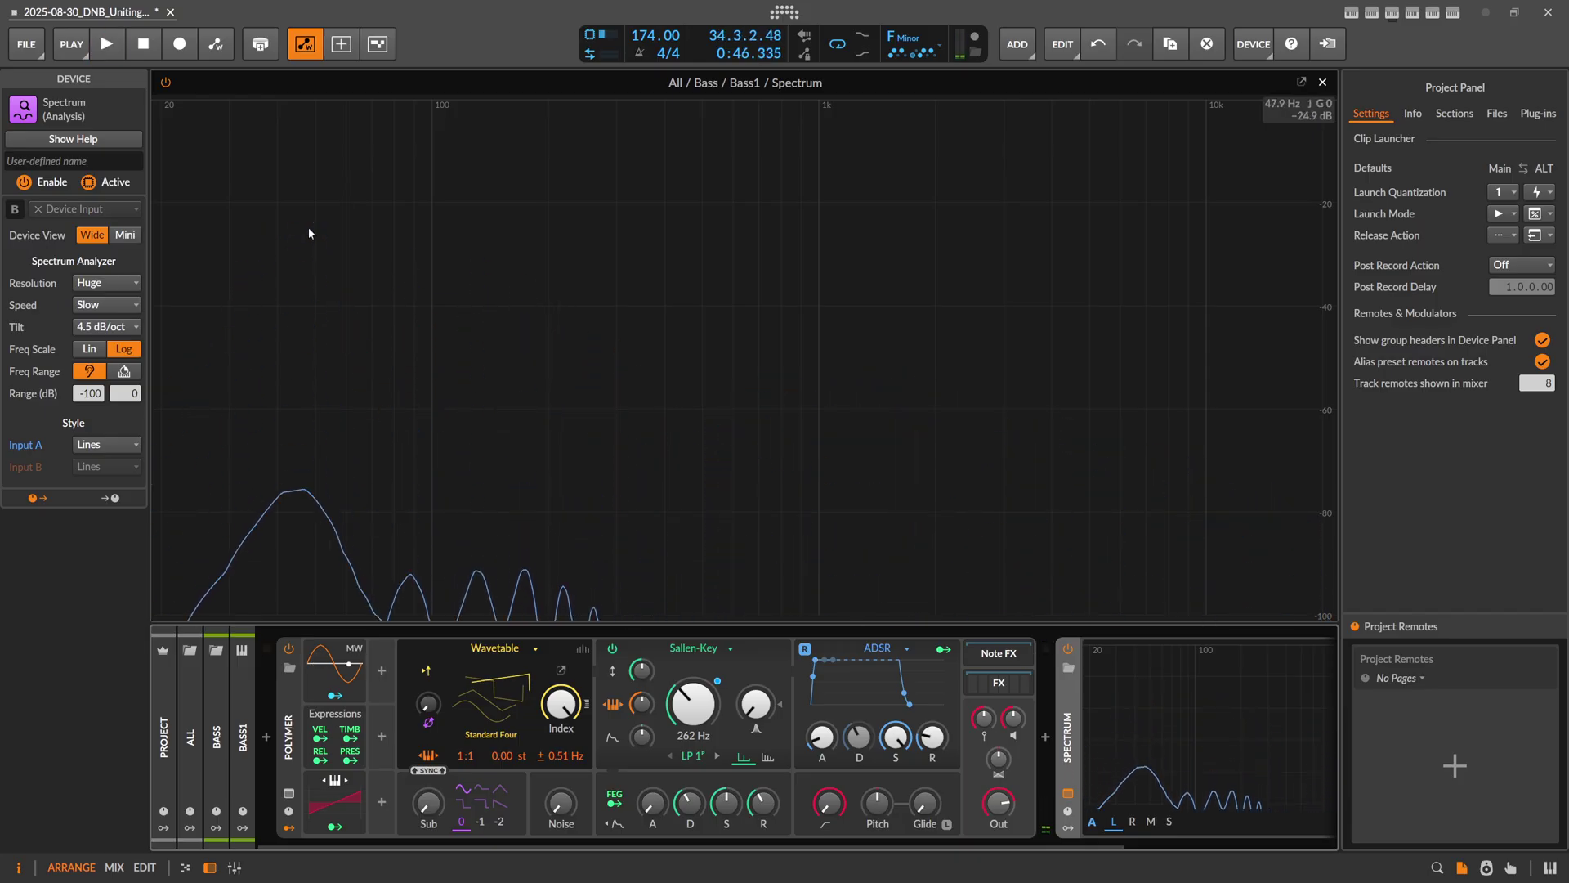
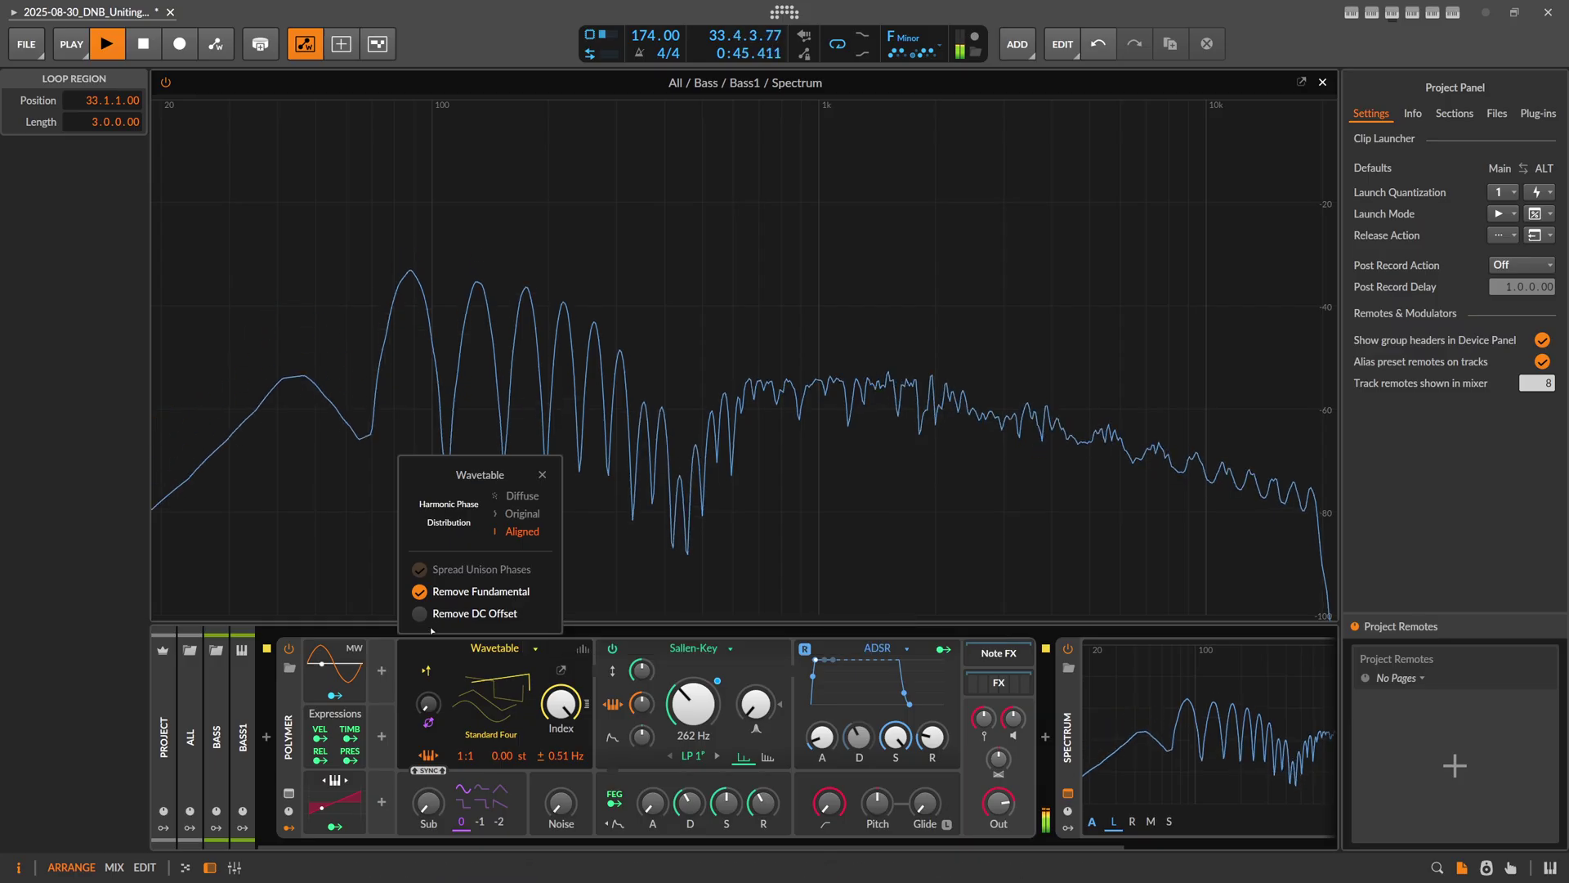
Close the Wavetable options, raise the Polymer's Sub oscillator level to 100 %, and audition the bass with the sine sub
{"action": "left_click", "coordinate": [542, 475]}
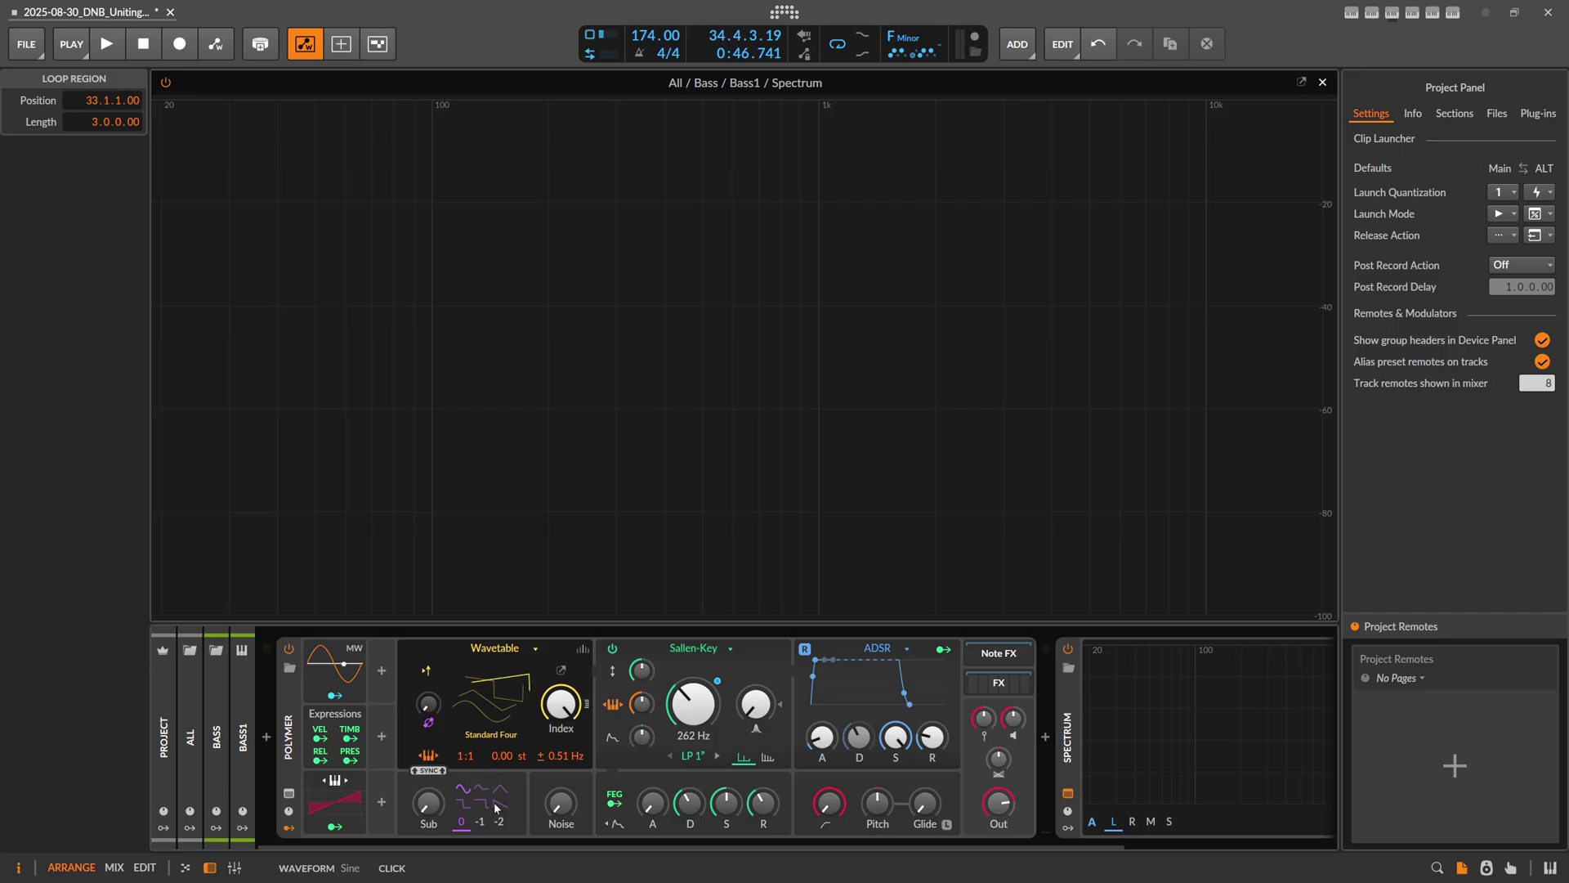
{"action": "left_click", "coordinate": [429, 824]}
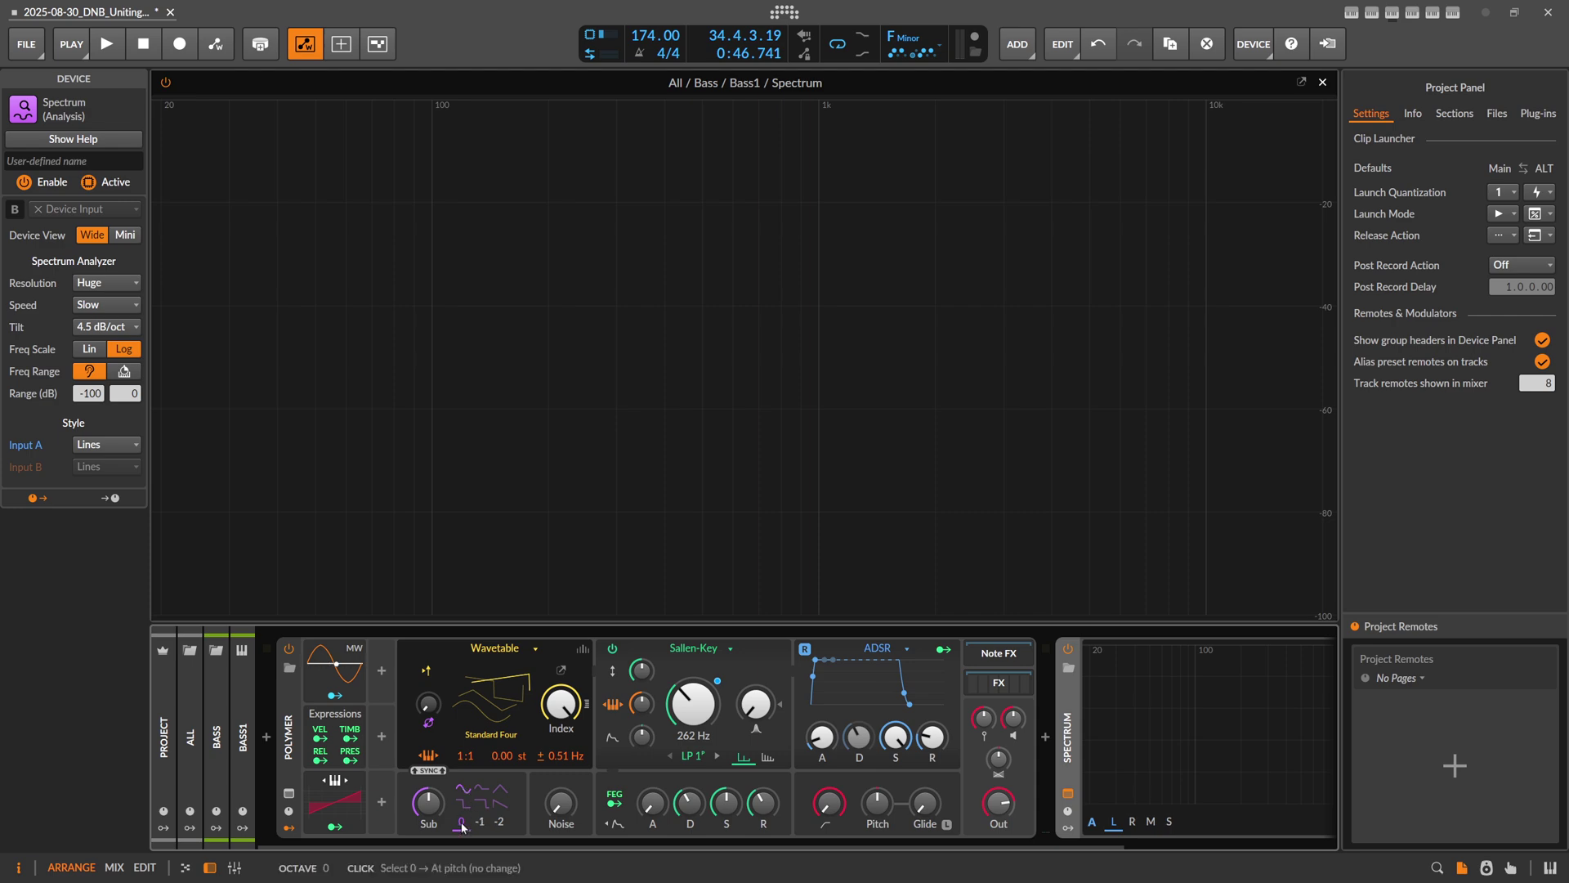
{"action": "key", "text": "space"}
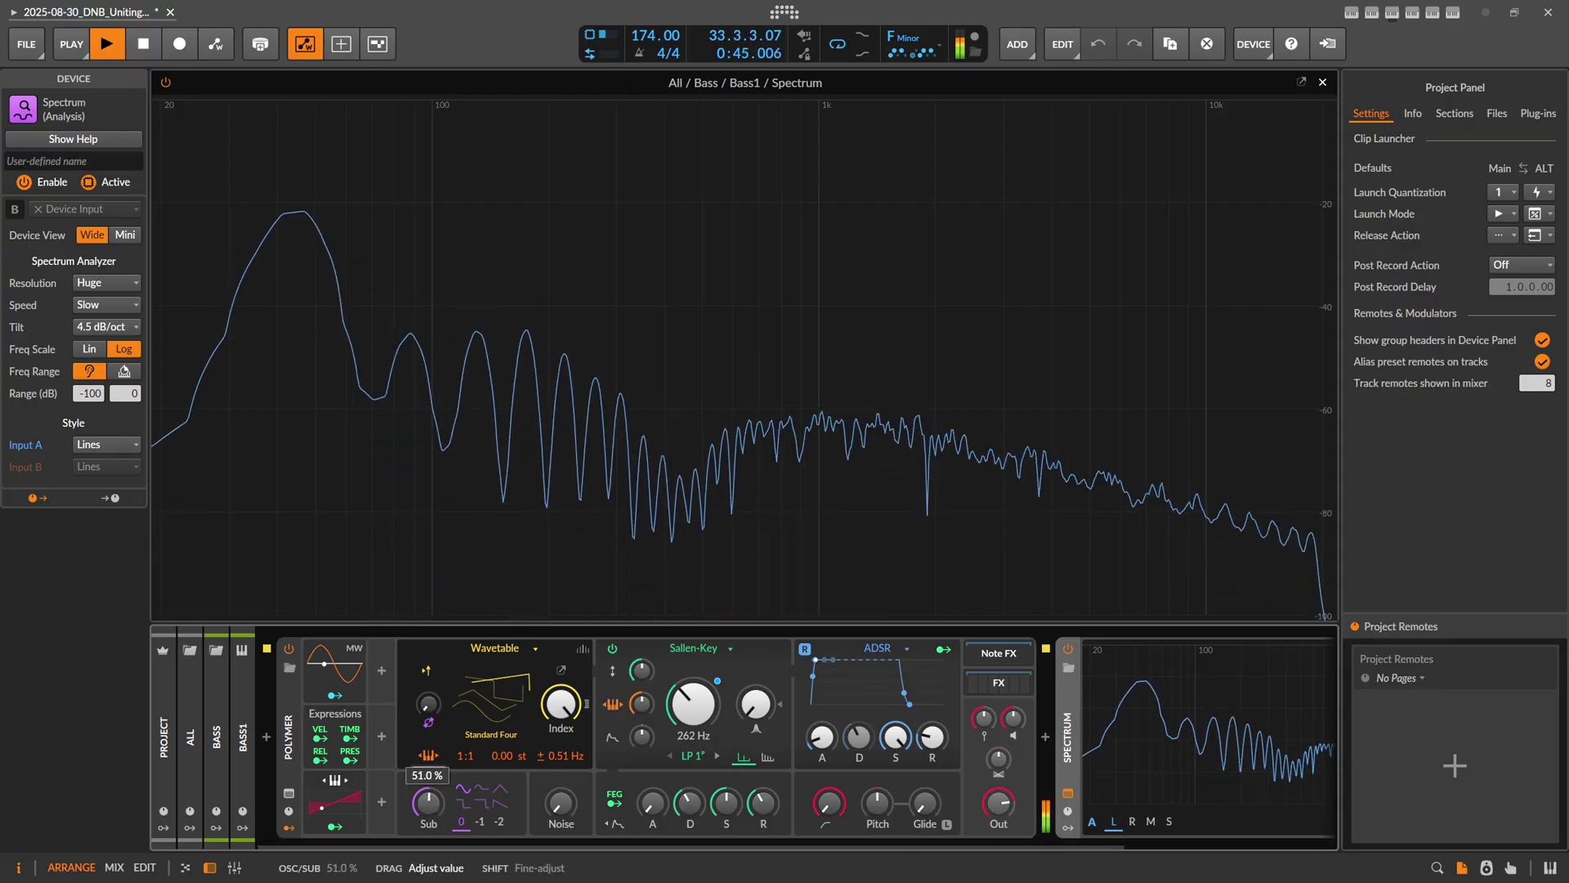
{"action": "left_click_drag", "start_coordinate": [433, 813], "coordinate": [434, 774]}
{"action": "key", "text": "space"}
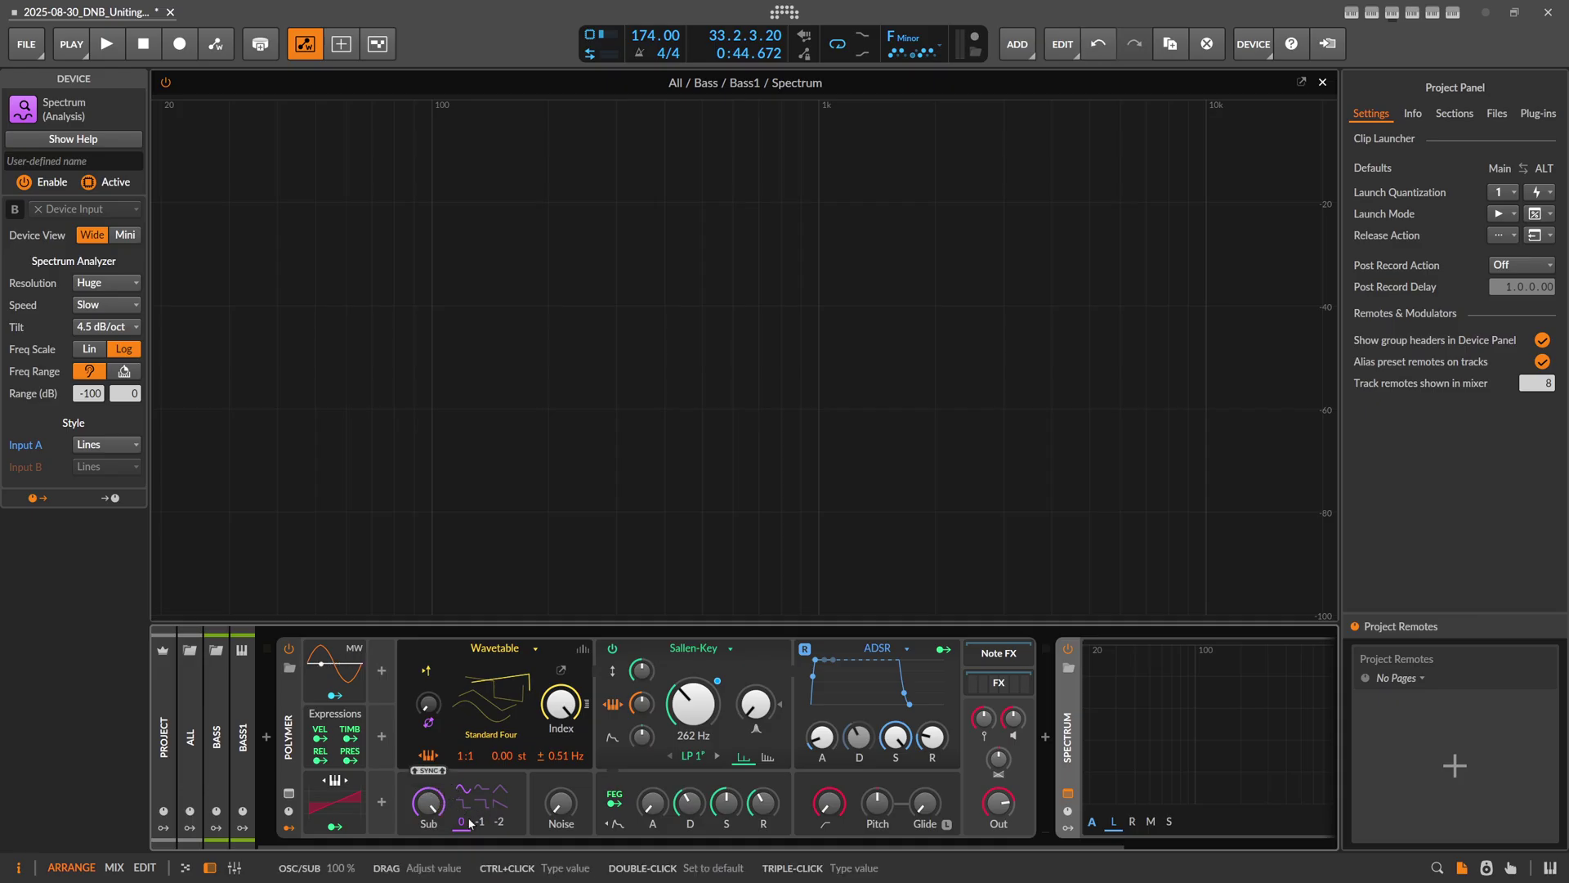
{"action": "key", "text": "space"}
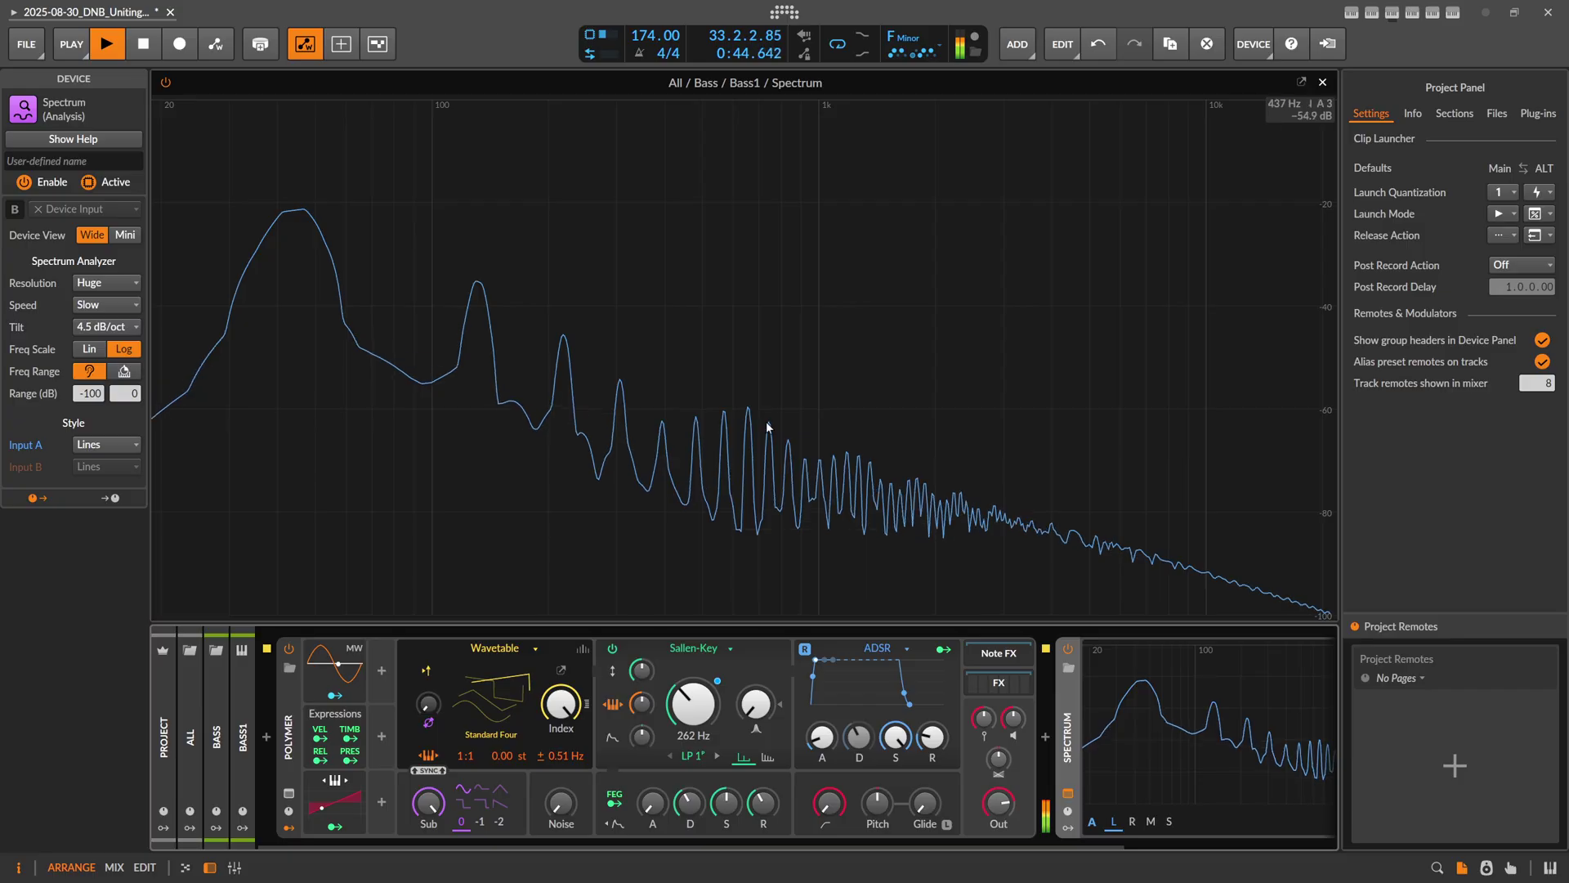
{"action": "key", "text": "space"}
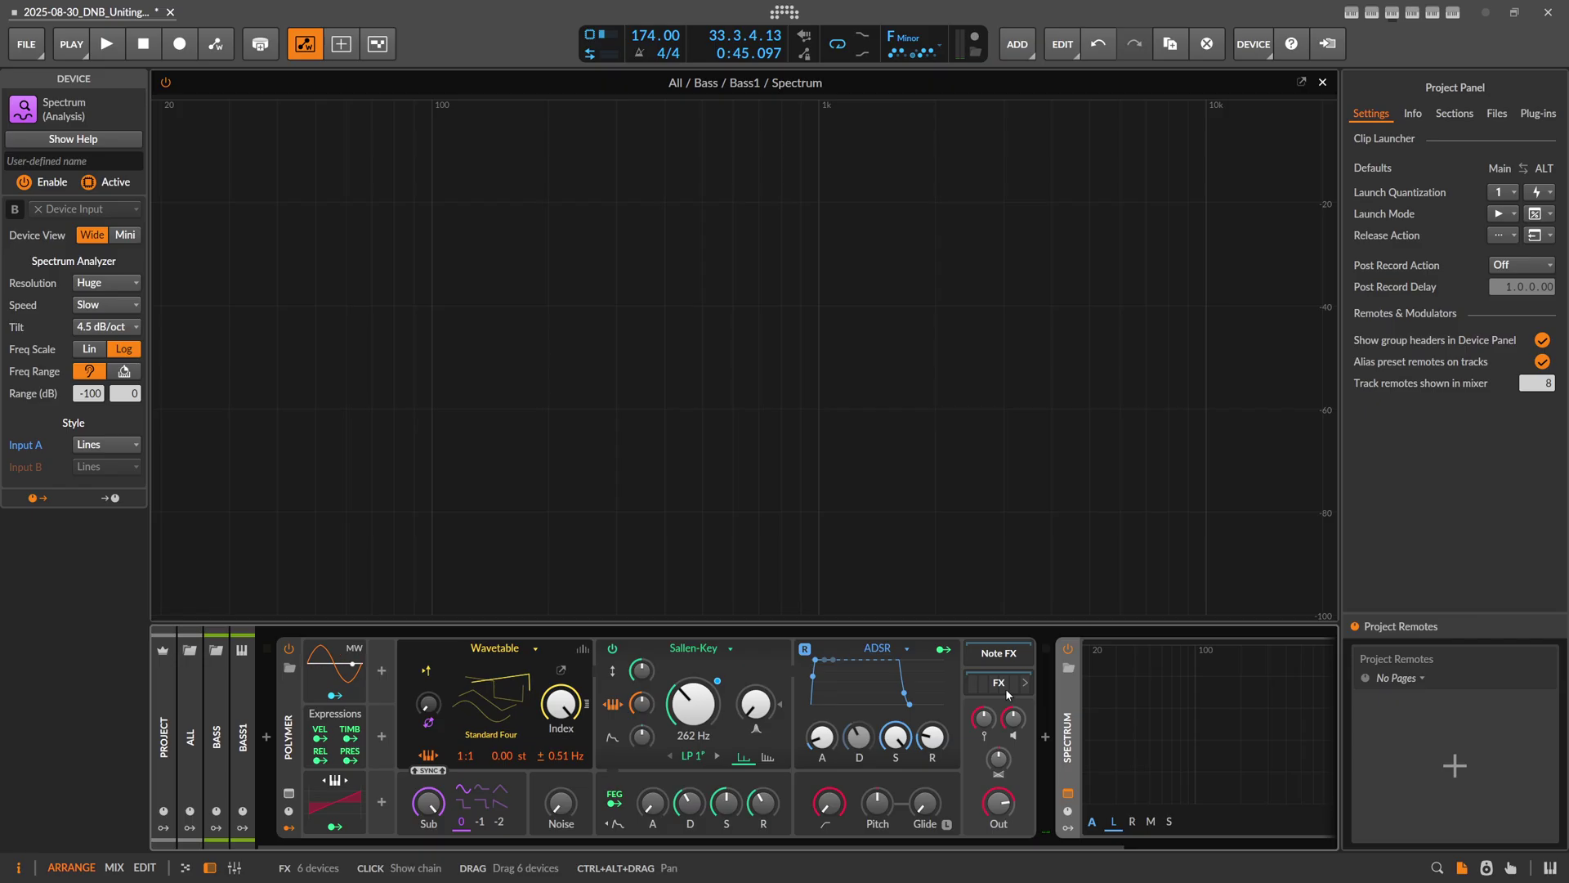
Reset the Polymer's Sub level to its default, turn off Remove Fundamental in the Wavetable options, and audition the bass
{"action": "double_click", "coordinate": [429, 804]}
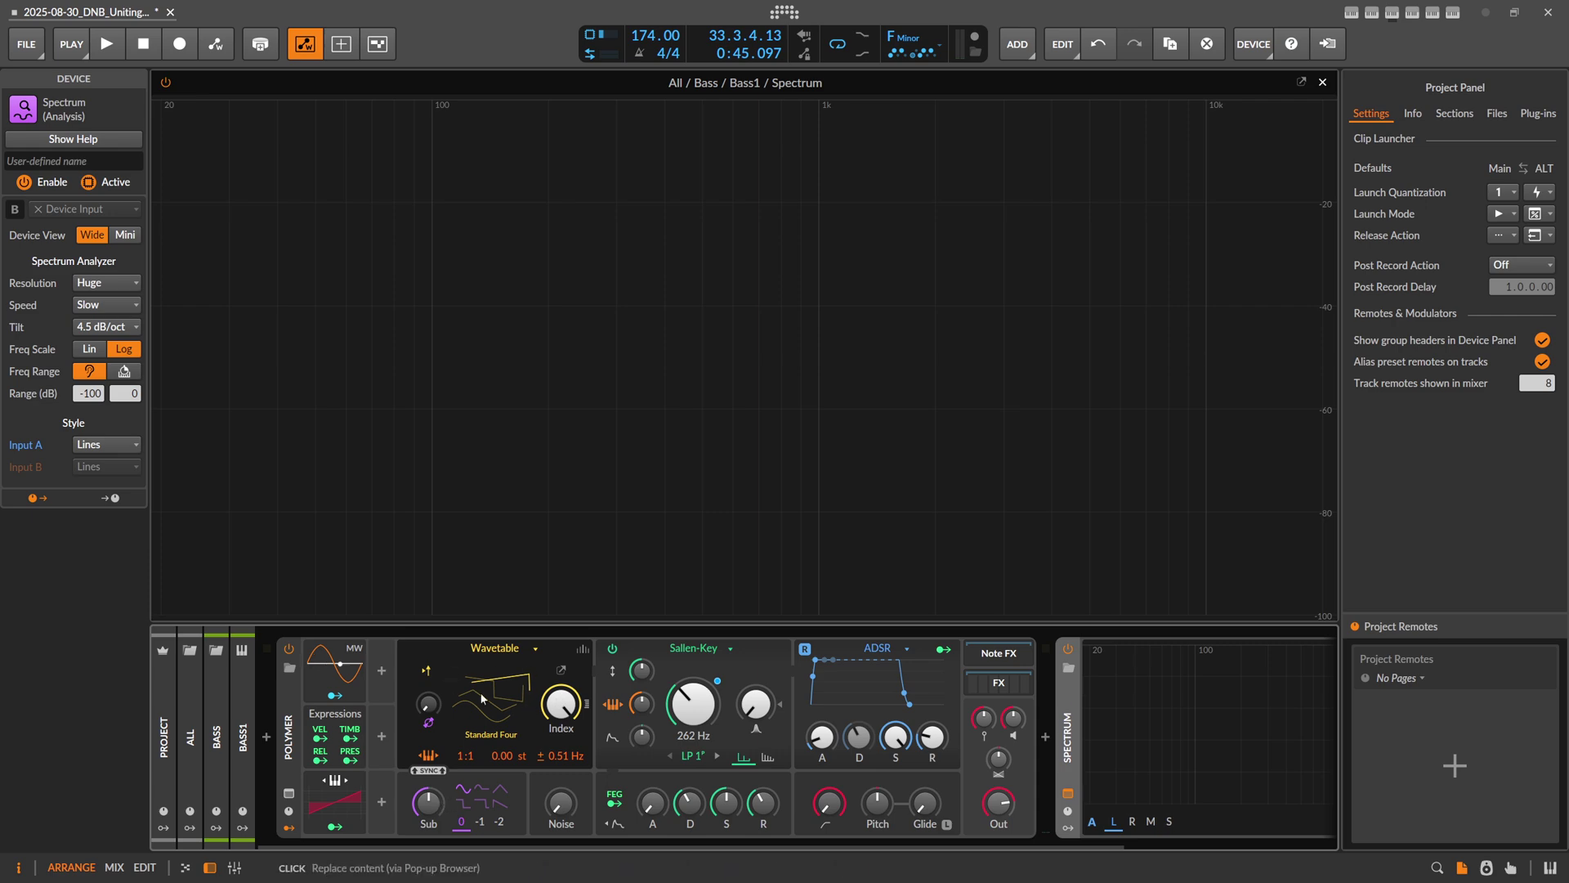
{"action": "left_click", "coordinate": [561, 669]}
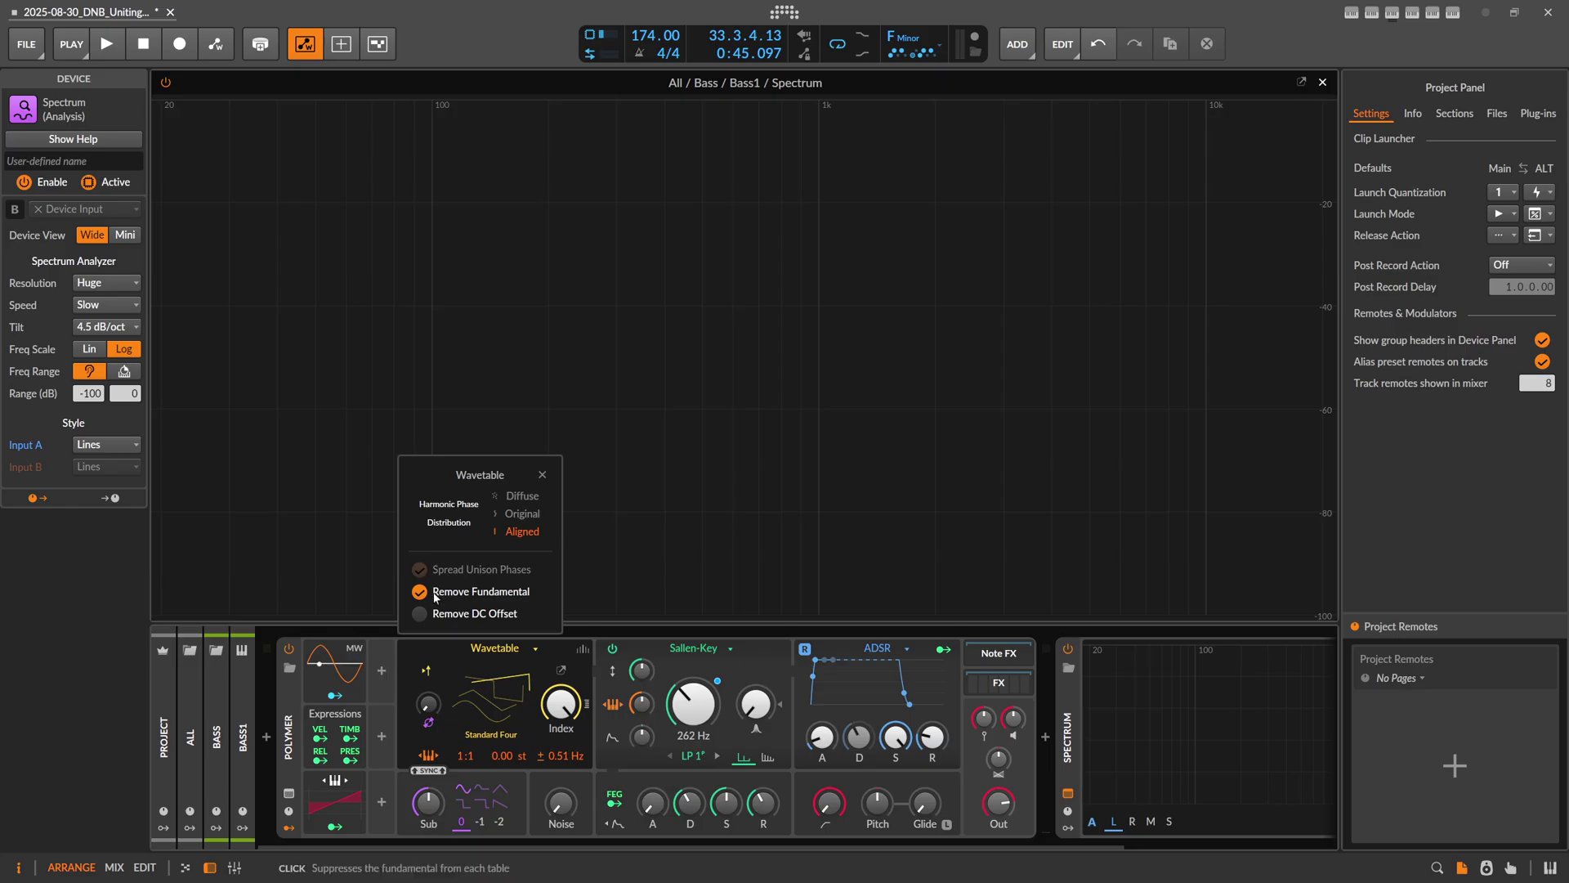
{"action": "left_click", "coordinate": [542, 474]}
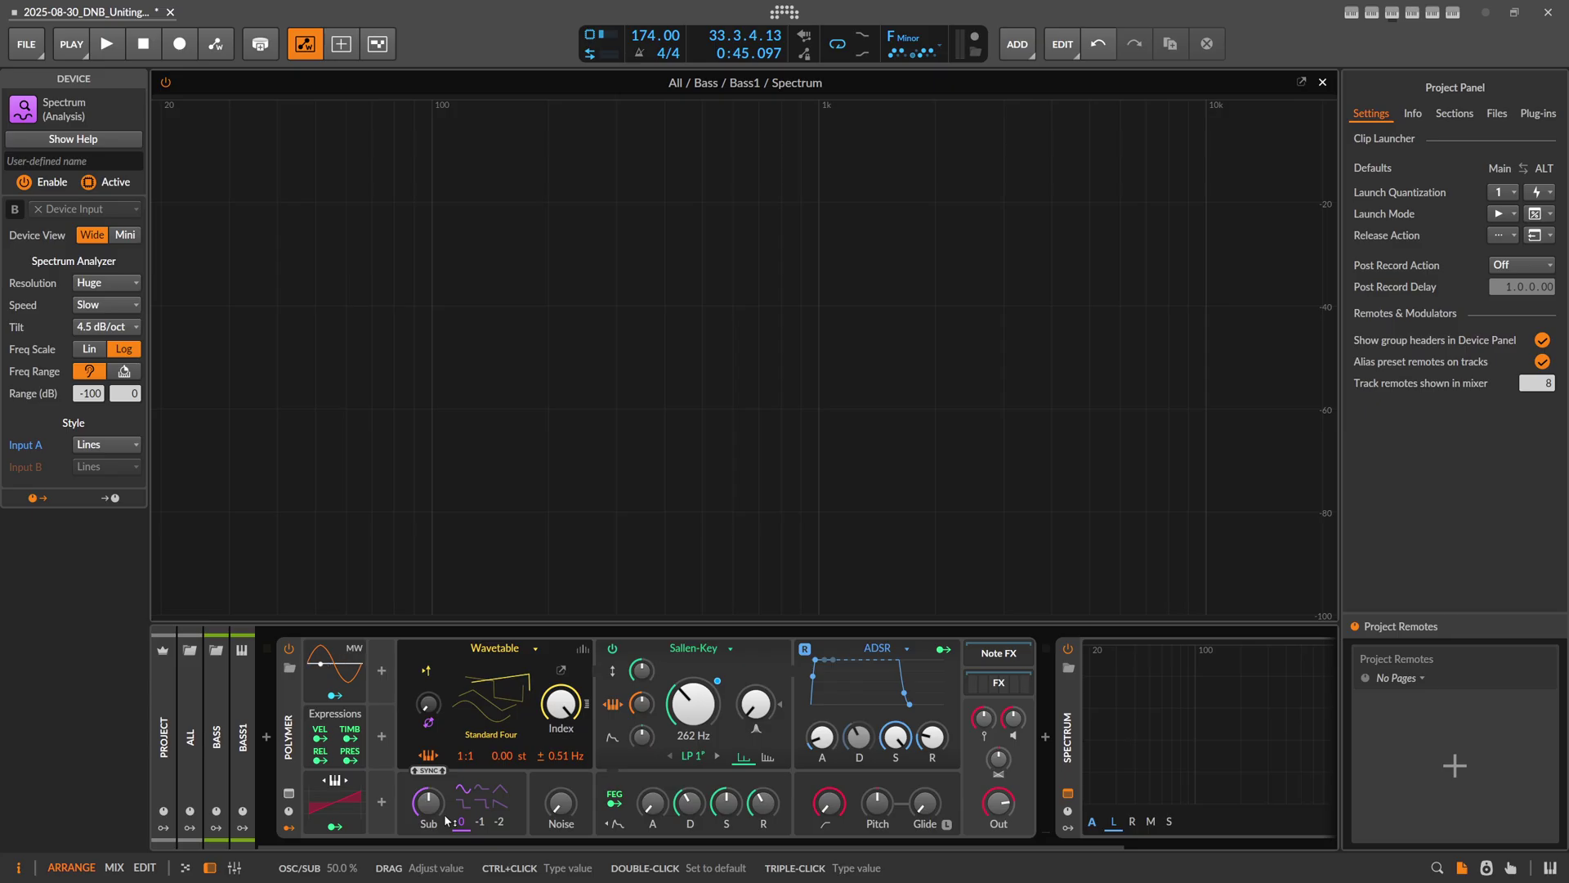
{"action": "left_click", "coordinate": [563, 671]}
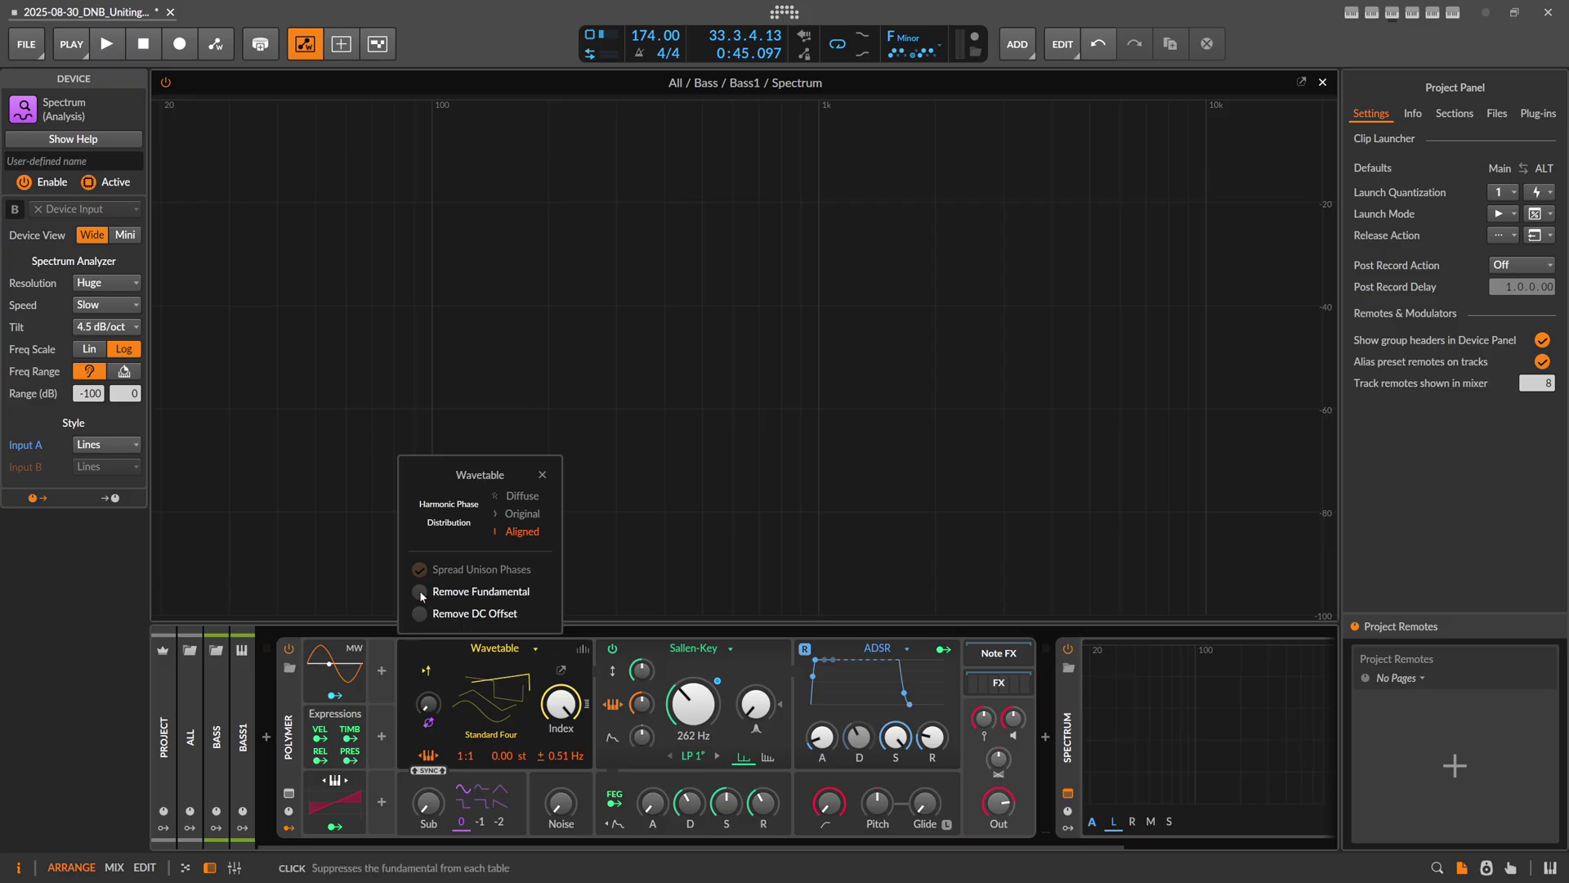
{"action": "left_click", "coordinate": [542, 477]}
{"action": "key", "text": "space"}
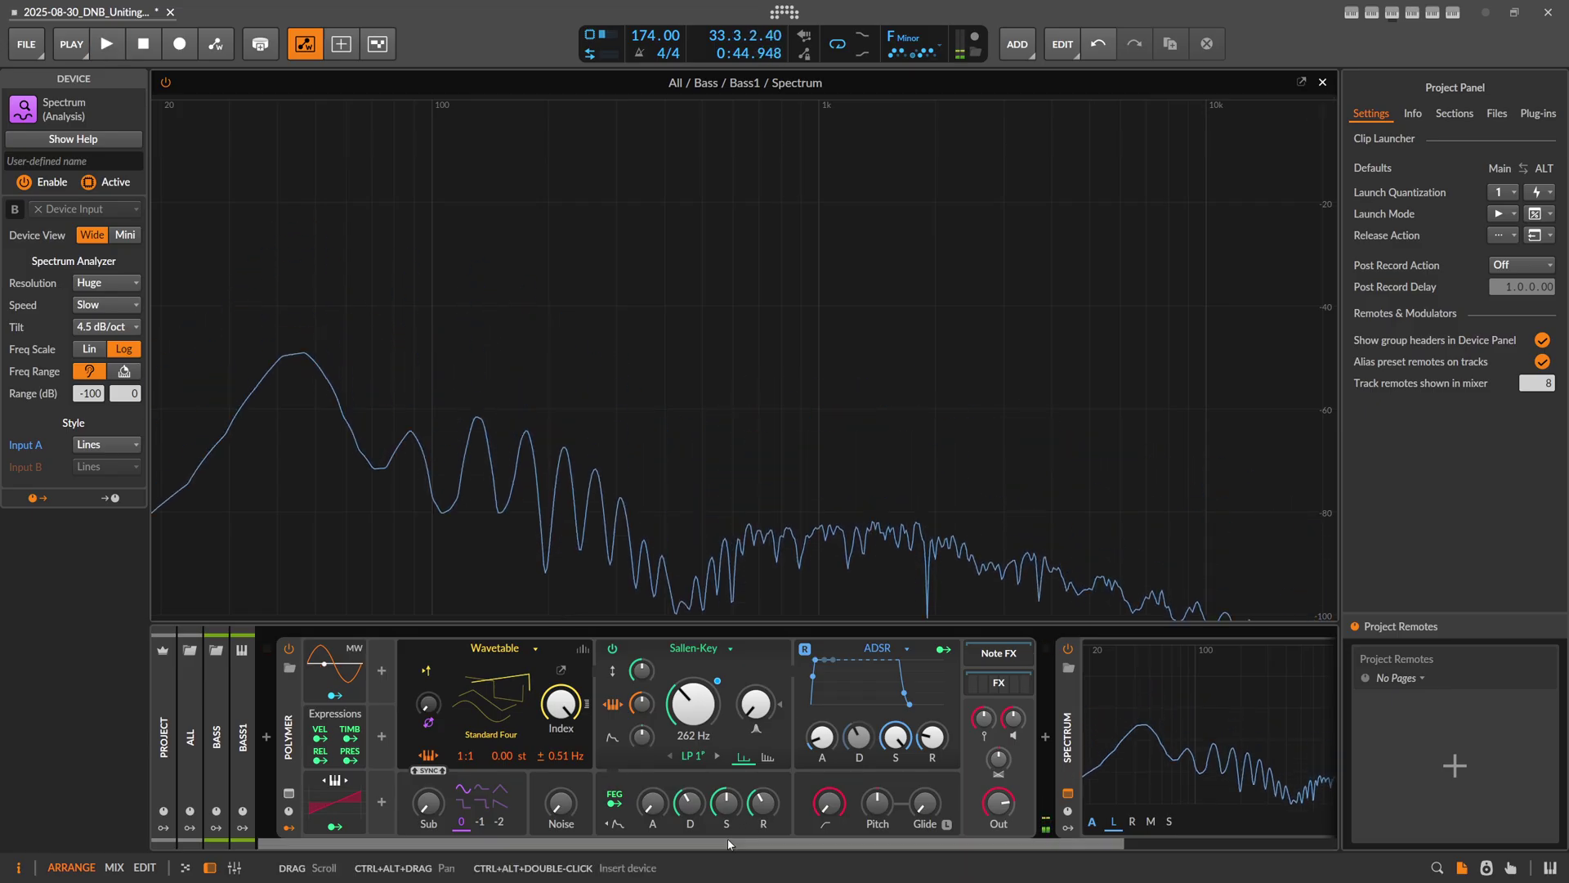
Insert an EQ+ device between the Polymer and the Spectrum analyzer in the Bass1 device chain
{"action": "scroll", "coordinate": [821, 772], "scroll_direction": "down", "scroll_amount": 4}
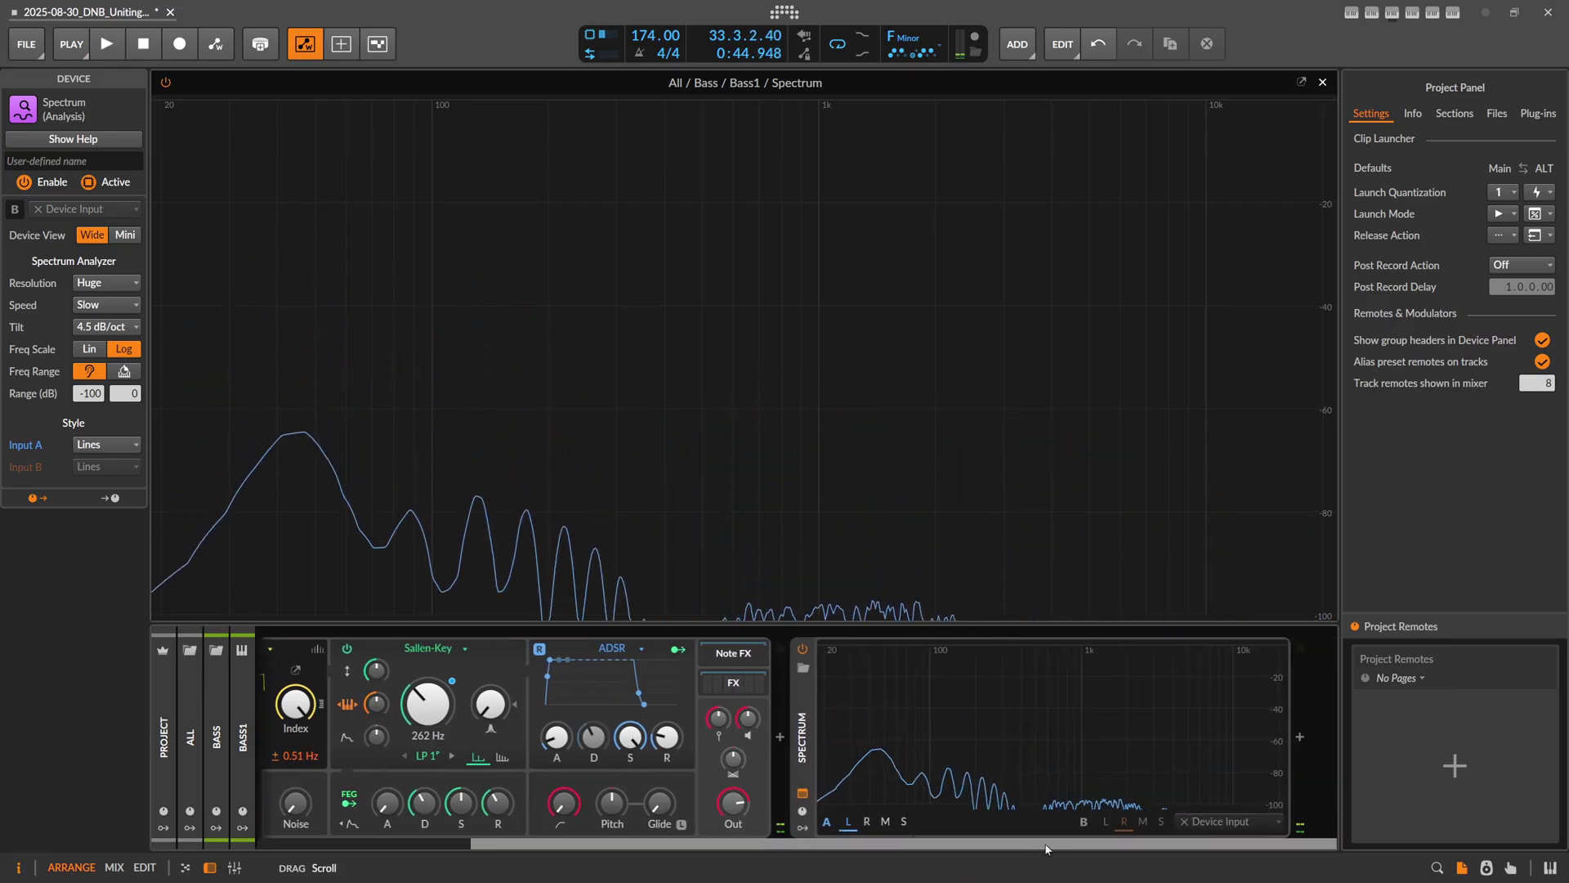
{"action": "left_click", "coordinate": [780, 737]}
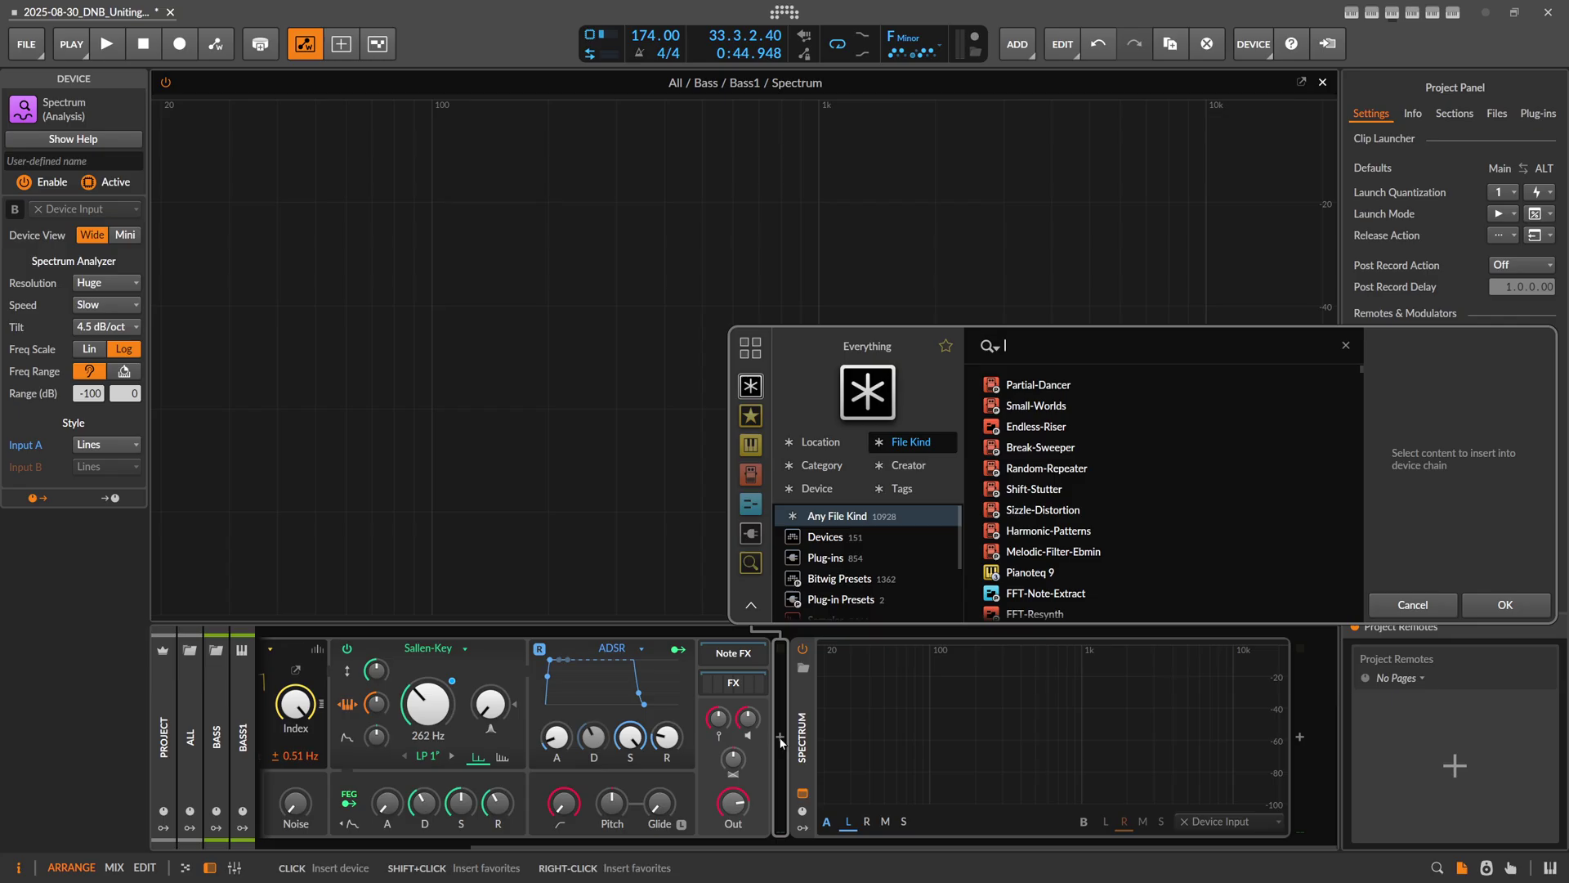
{"action": "type", "text": "eq"}
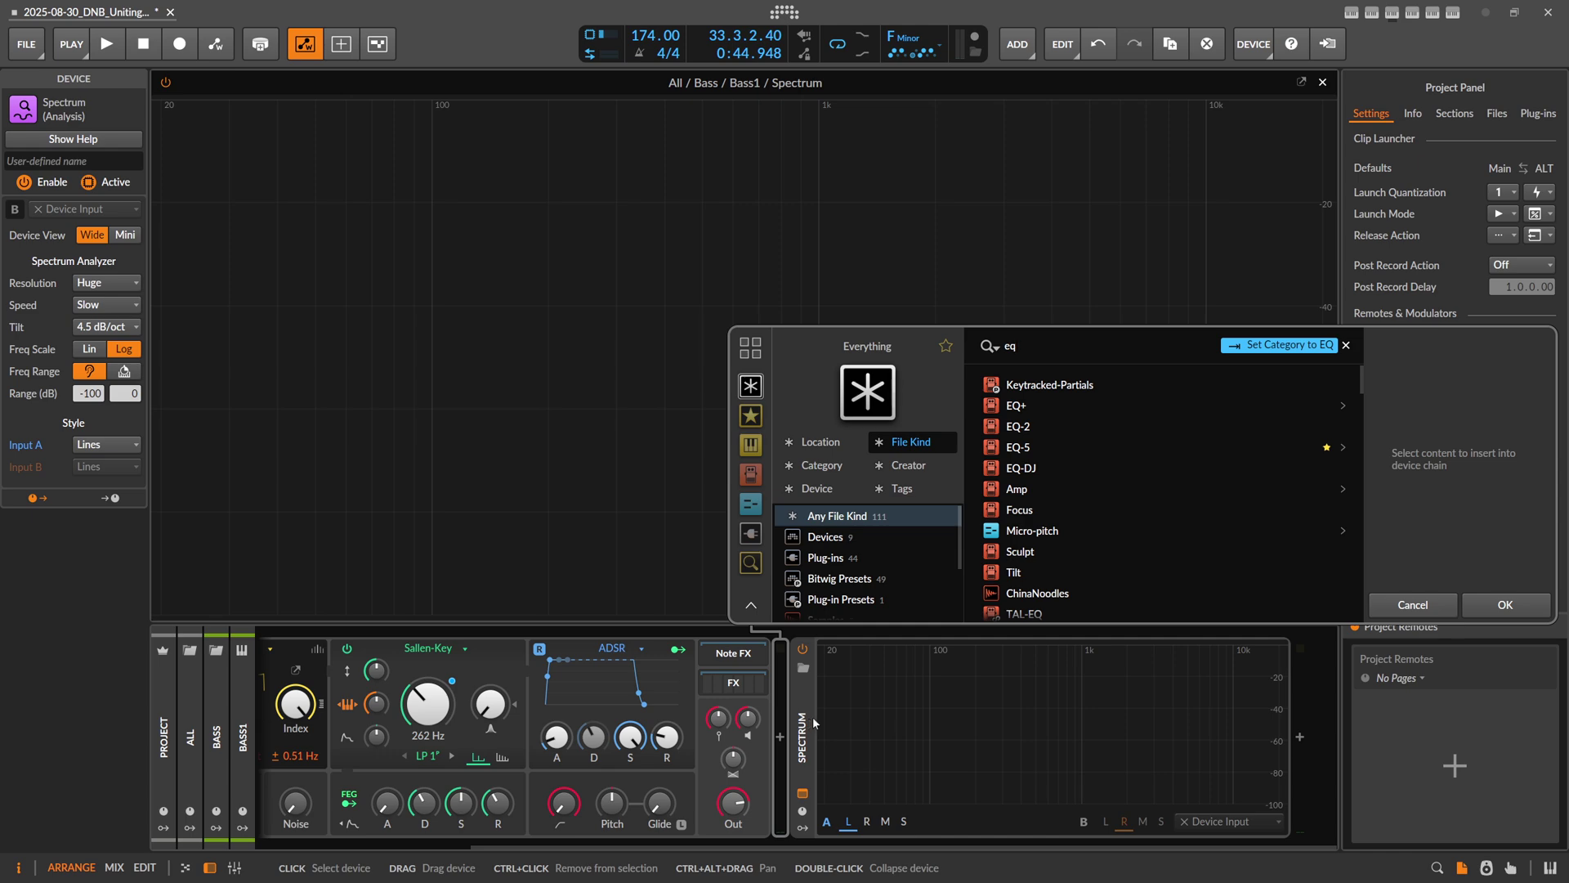
{"action": "double_click", "coordinate": [1032, 404]}
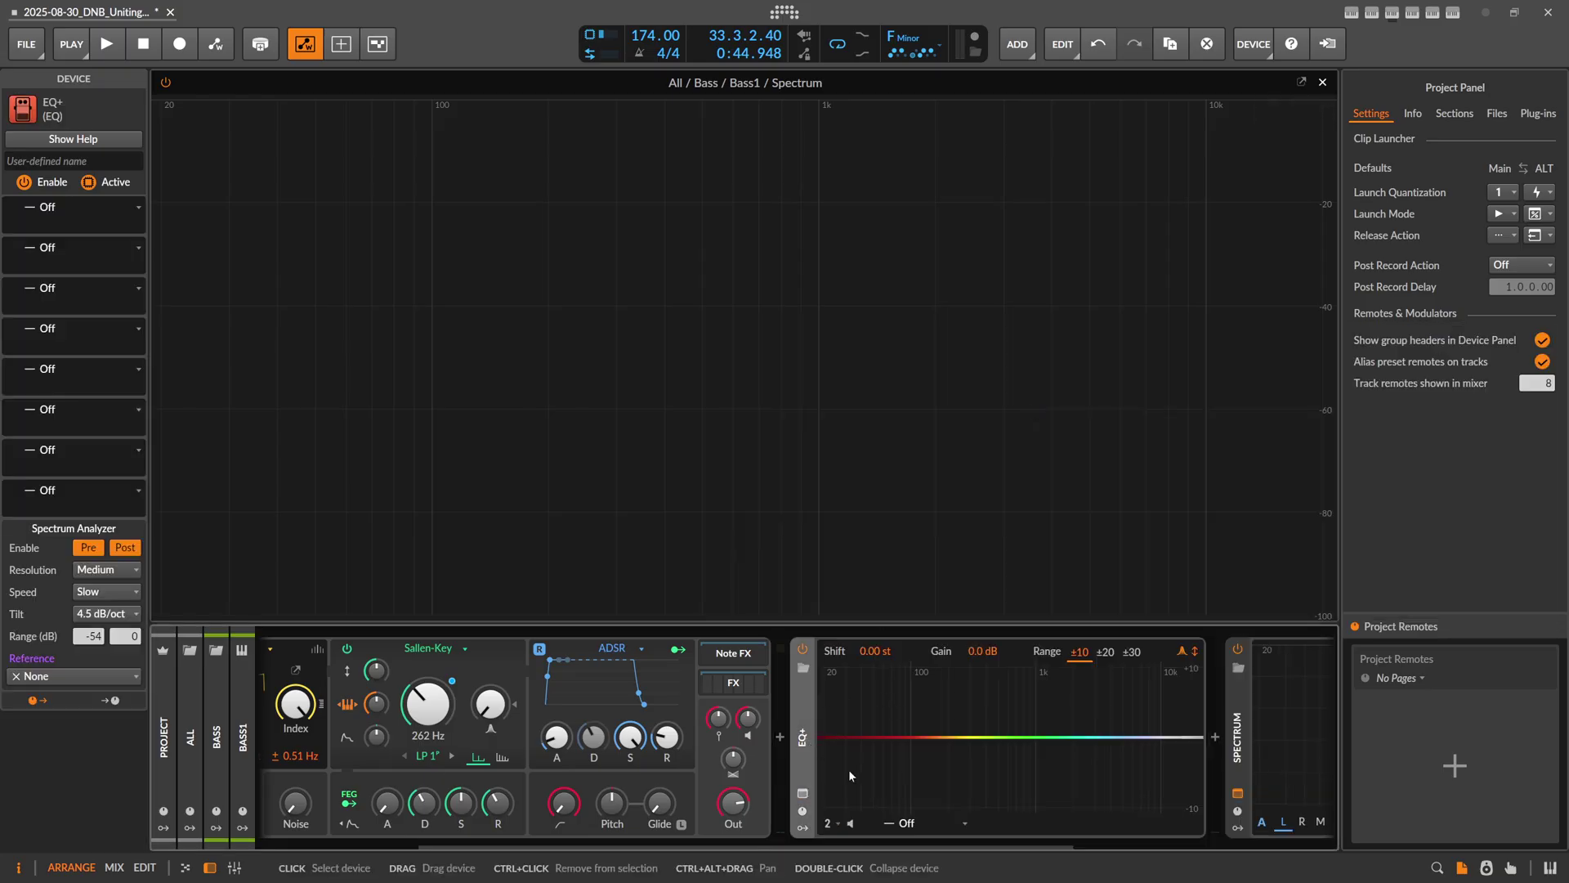
Add a band at about 59 Hz in the EQ+ and set its type to Low-cut 8 with a 48 dB/oct slope
{"action": "double_click", "coordinate": [882, 801]}
{"action": "right_click", "coordinate": [883, 801]}
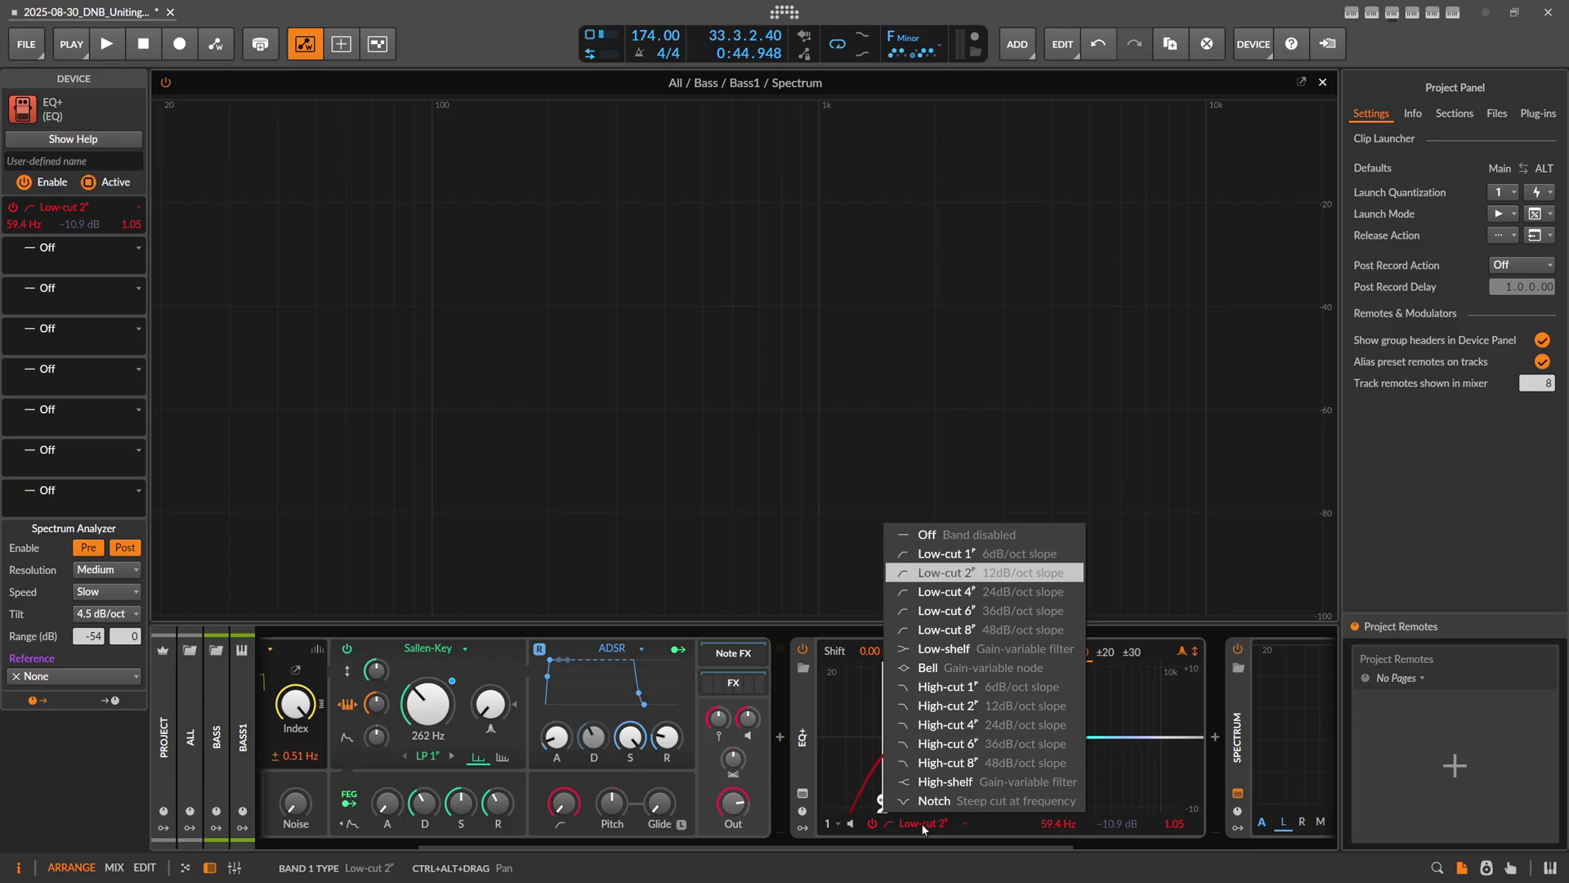
{"action": "left_click", "coordinate": [1003, 631]}
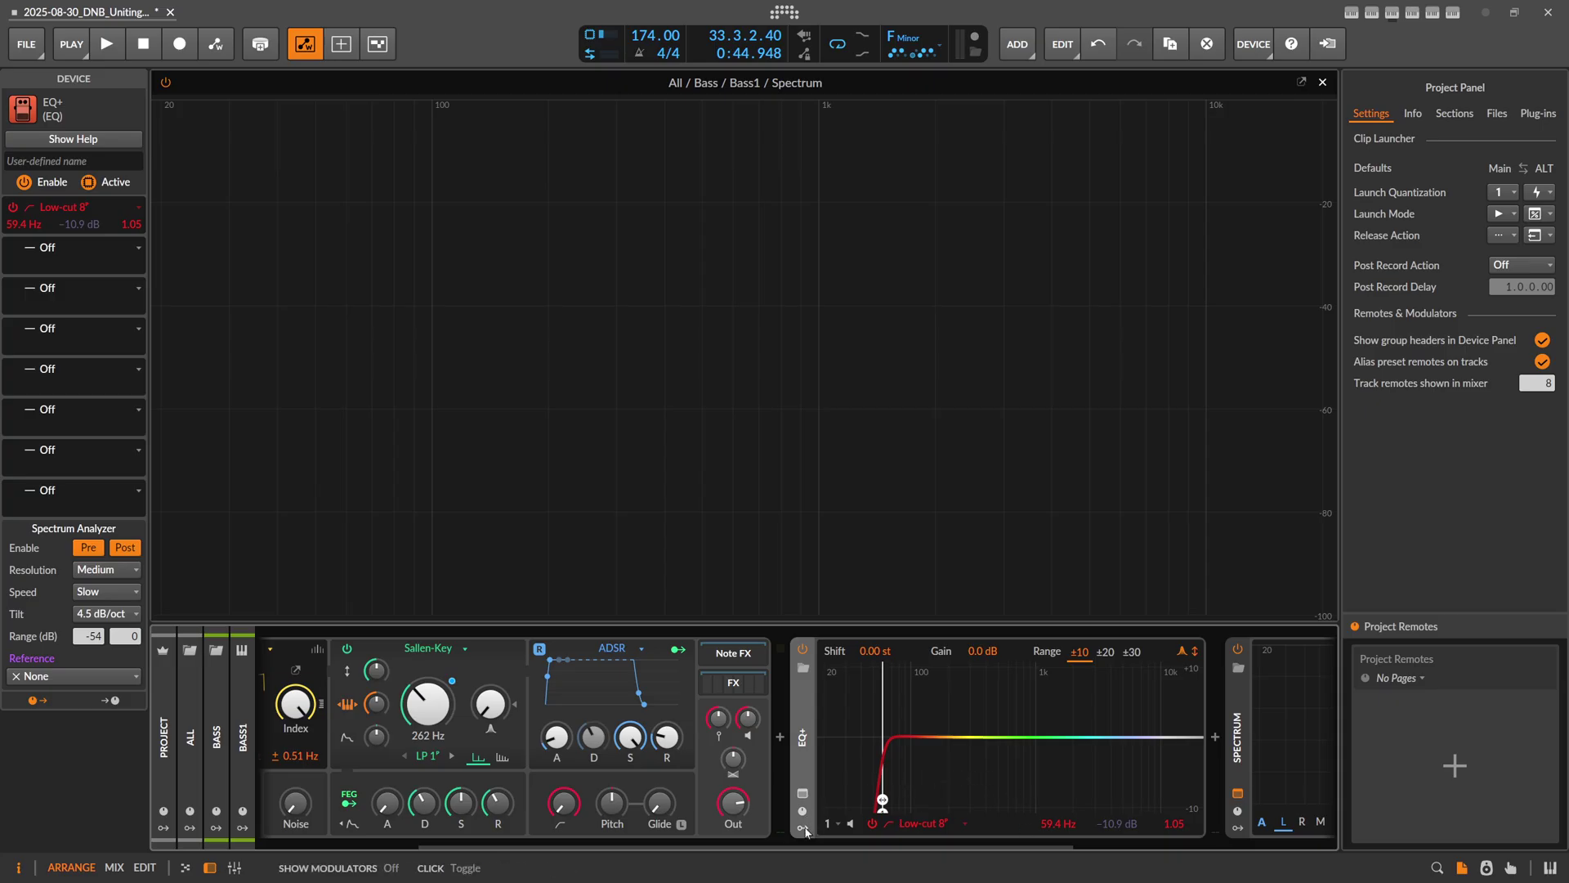
Add a Keytrack+ modulator to the EQ+ device
{"action": "left_click", "coordinate": [832, 674]}
{"action": "type", "text": "key"}
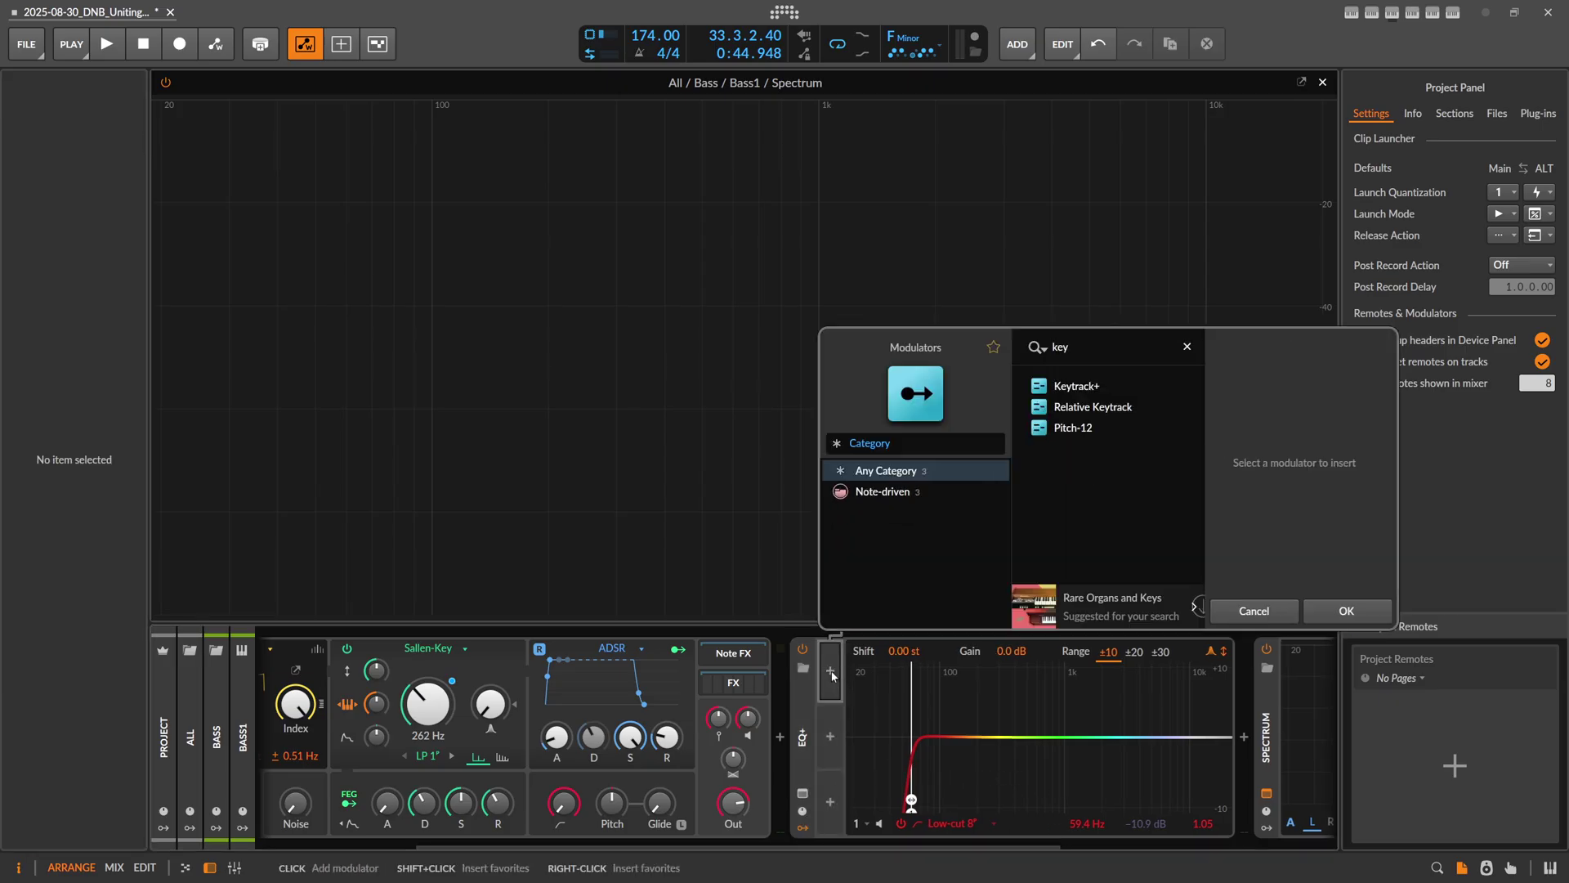
{"action": "key", "text": "Return"}
Map Keytrack+ to the EQ+ global Shift parameter with a modulation amount of 60.00
{"action": "left_click_drag", "start_coordinate": [780, 848], "coordinate": [922, 851]}
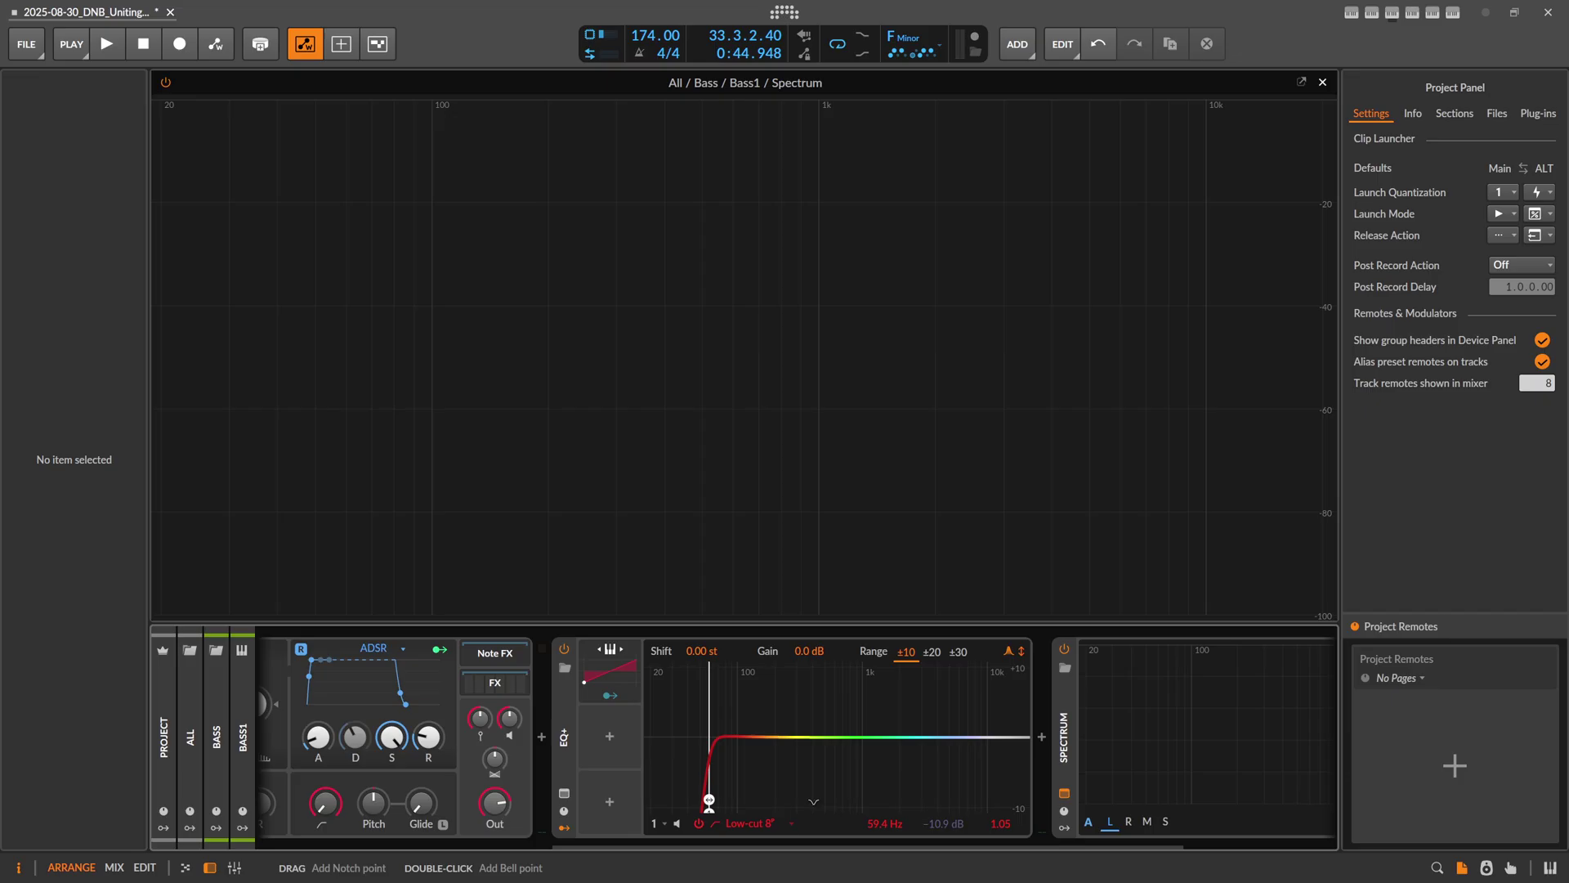
{"action": "left_click", "coordinate": [614, 696]}
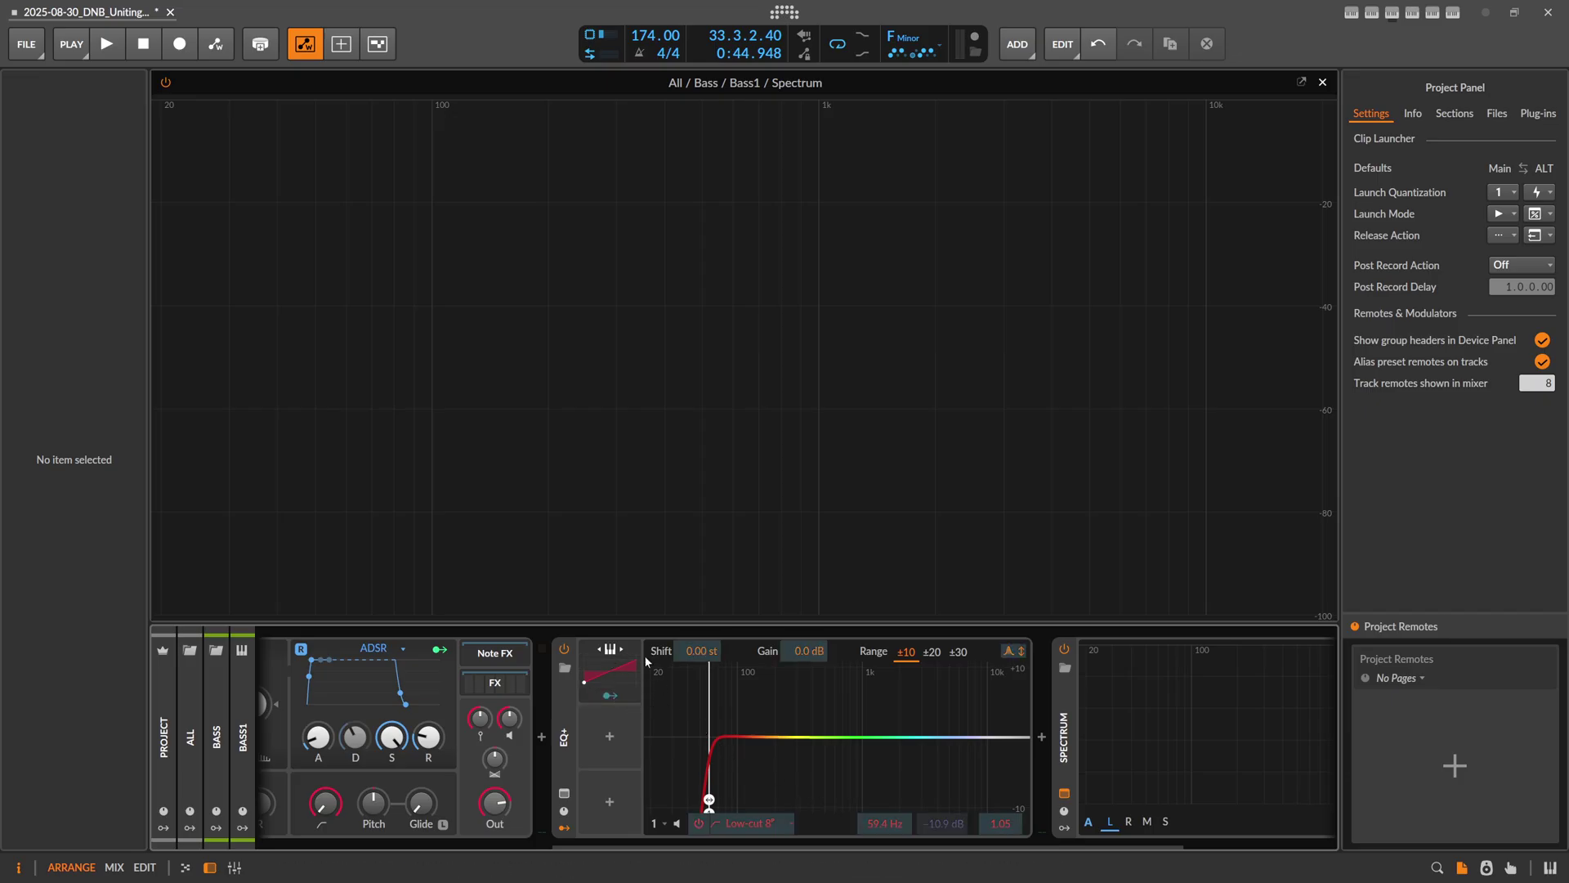
{"action": "left_click_drag", "start_coordinate": [699, 655], "coordinate": [698, 613]}
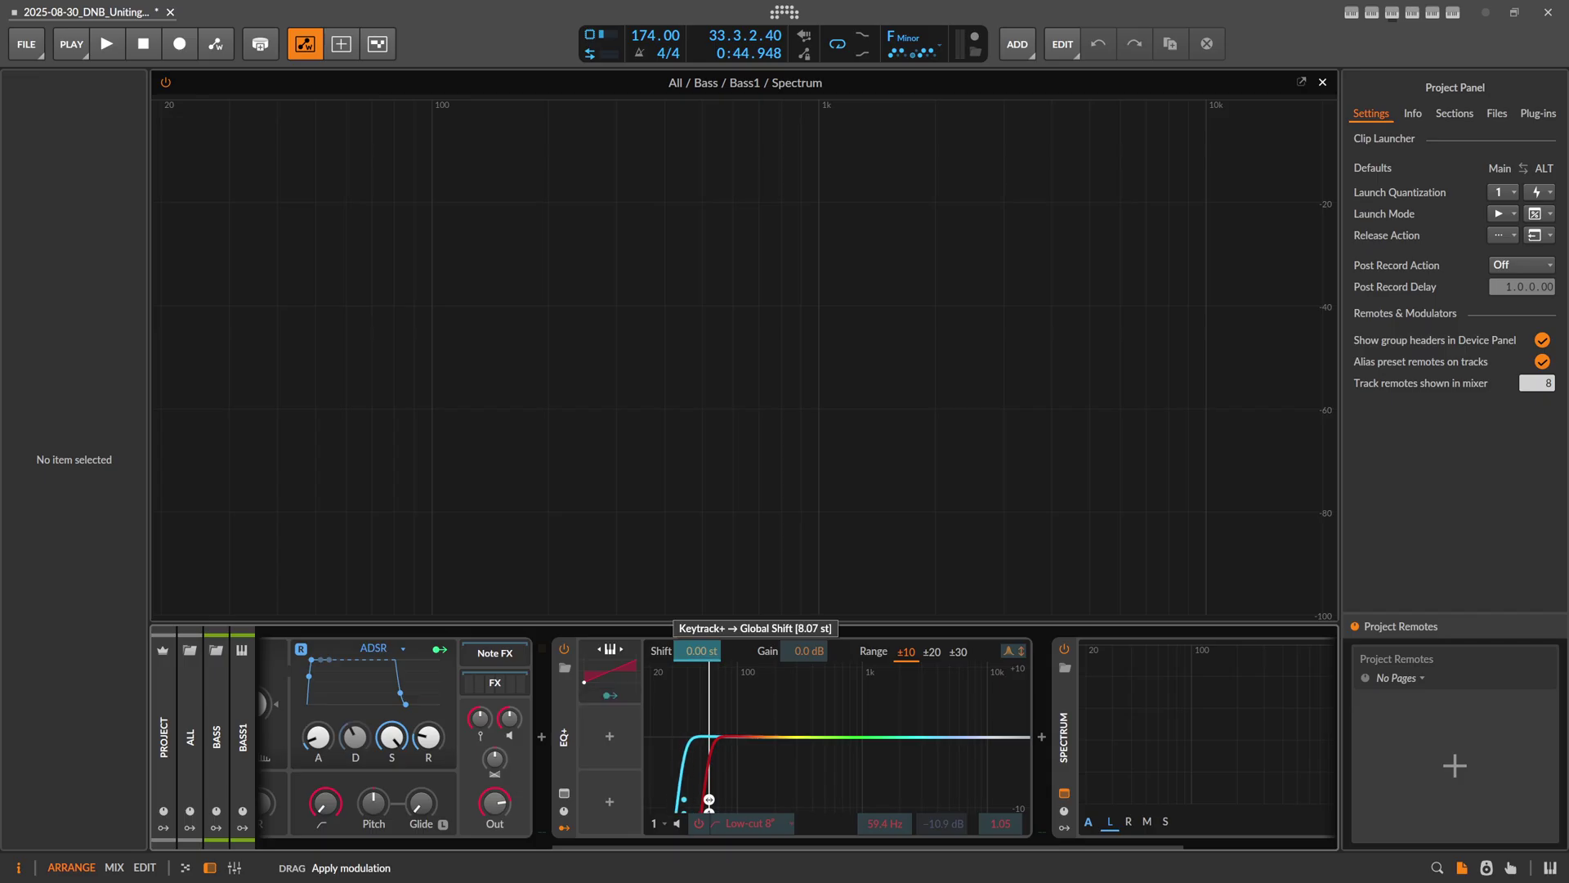
{"action": "left_click", "coordinate": [609, 670]}
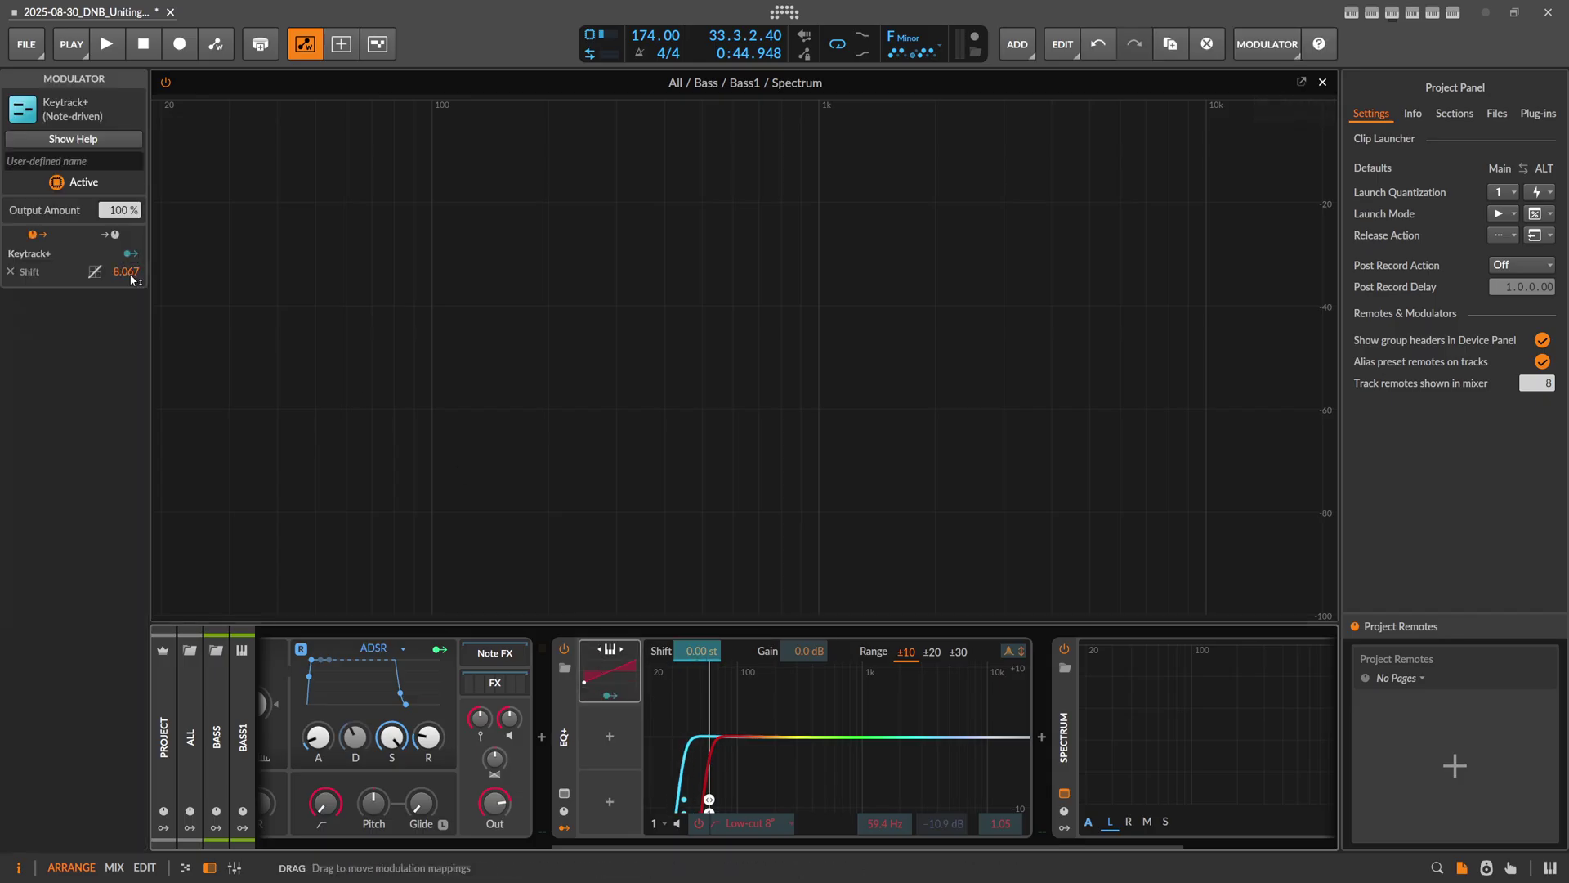
{"action": "left_click_drag", "start_coordinate": [131, 281], "coordinate": [131, 279]}
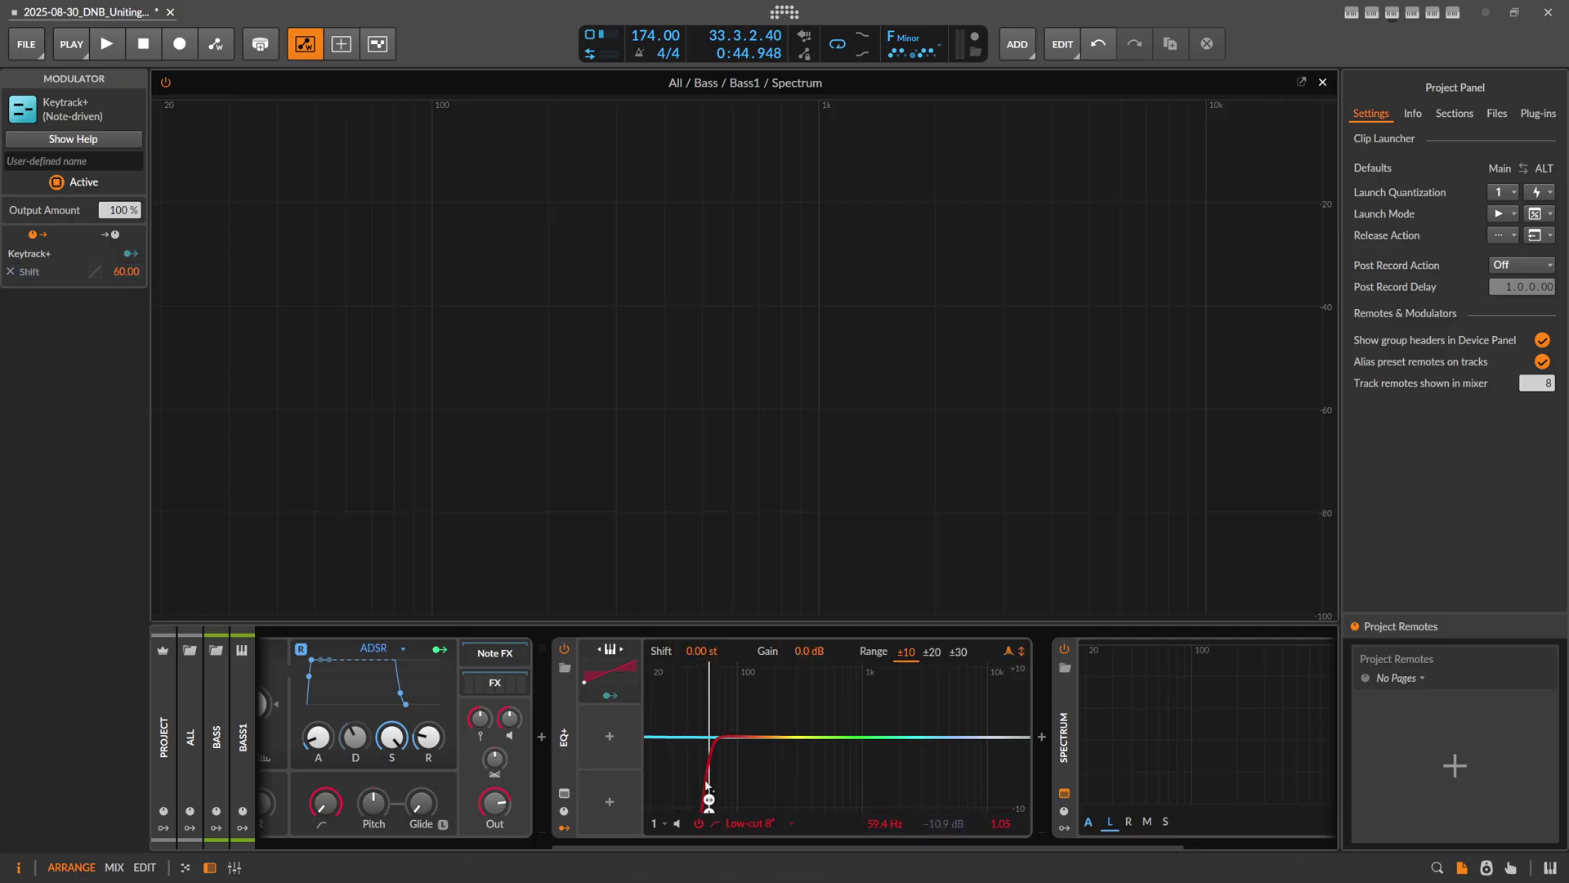
Set the EQ+ low-cut band's frequency to C3
{"action": "left_click", "coordinate": [706, 798]}
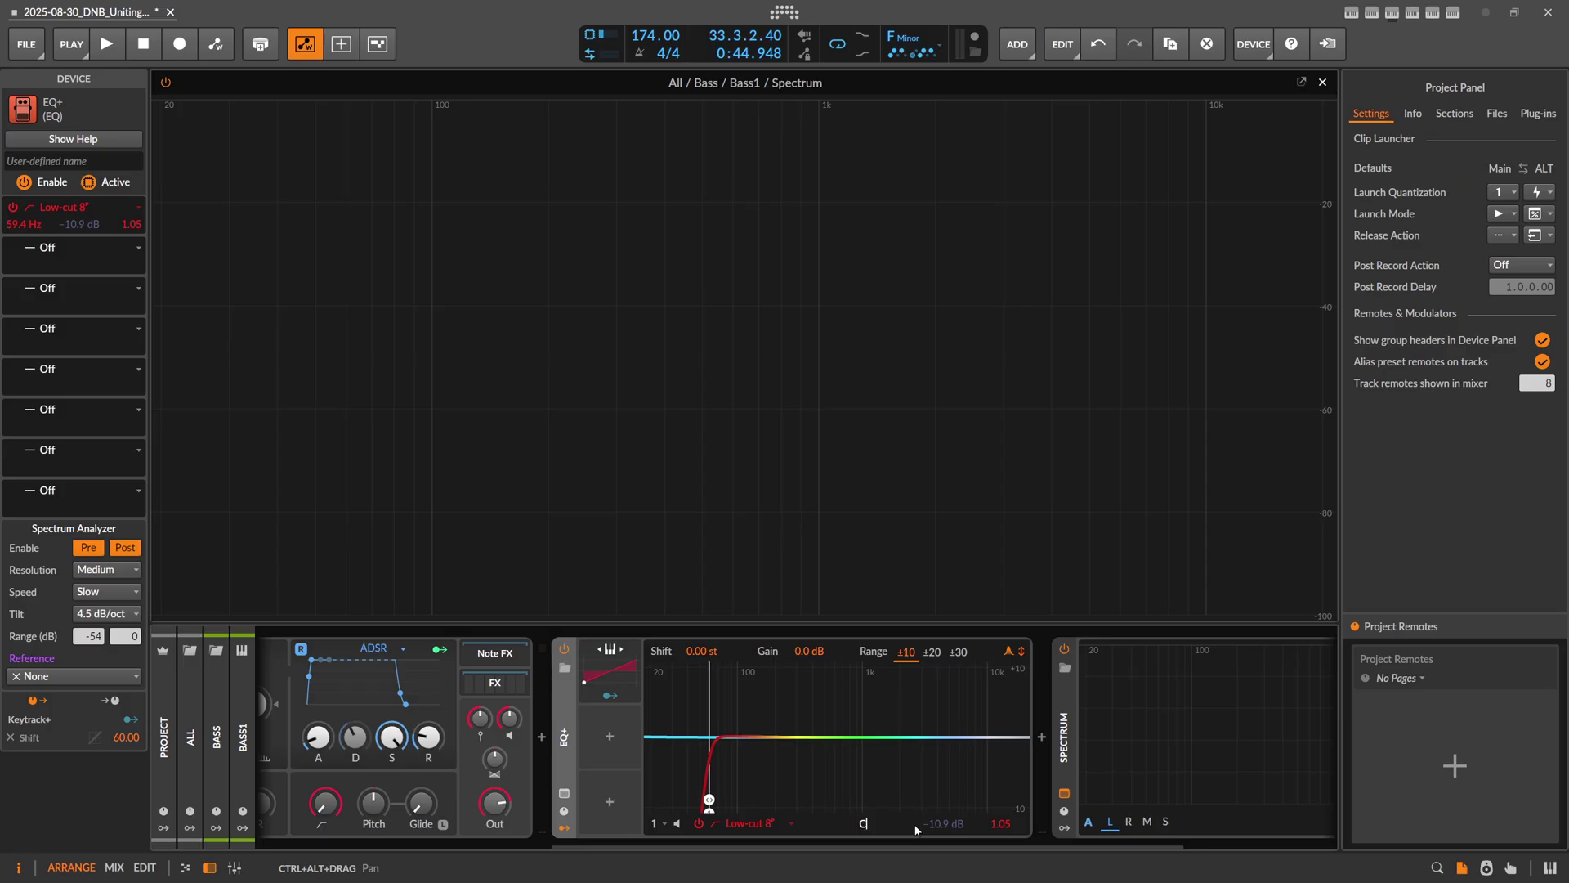
{"action": "type", "text": "C3"}
{"action": "key", "text": "Return"}
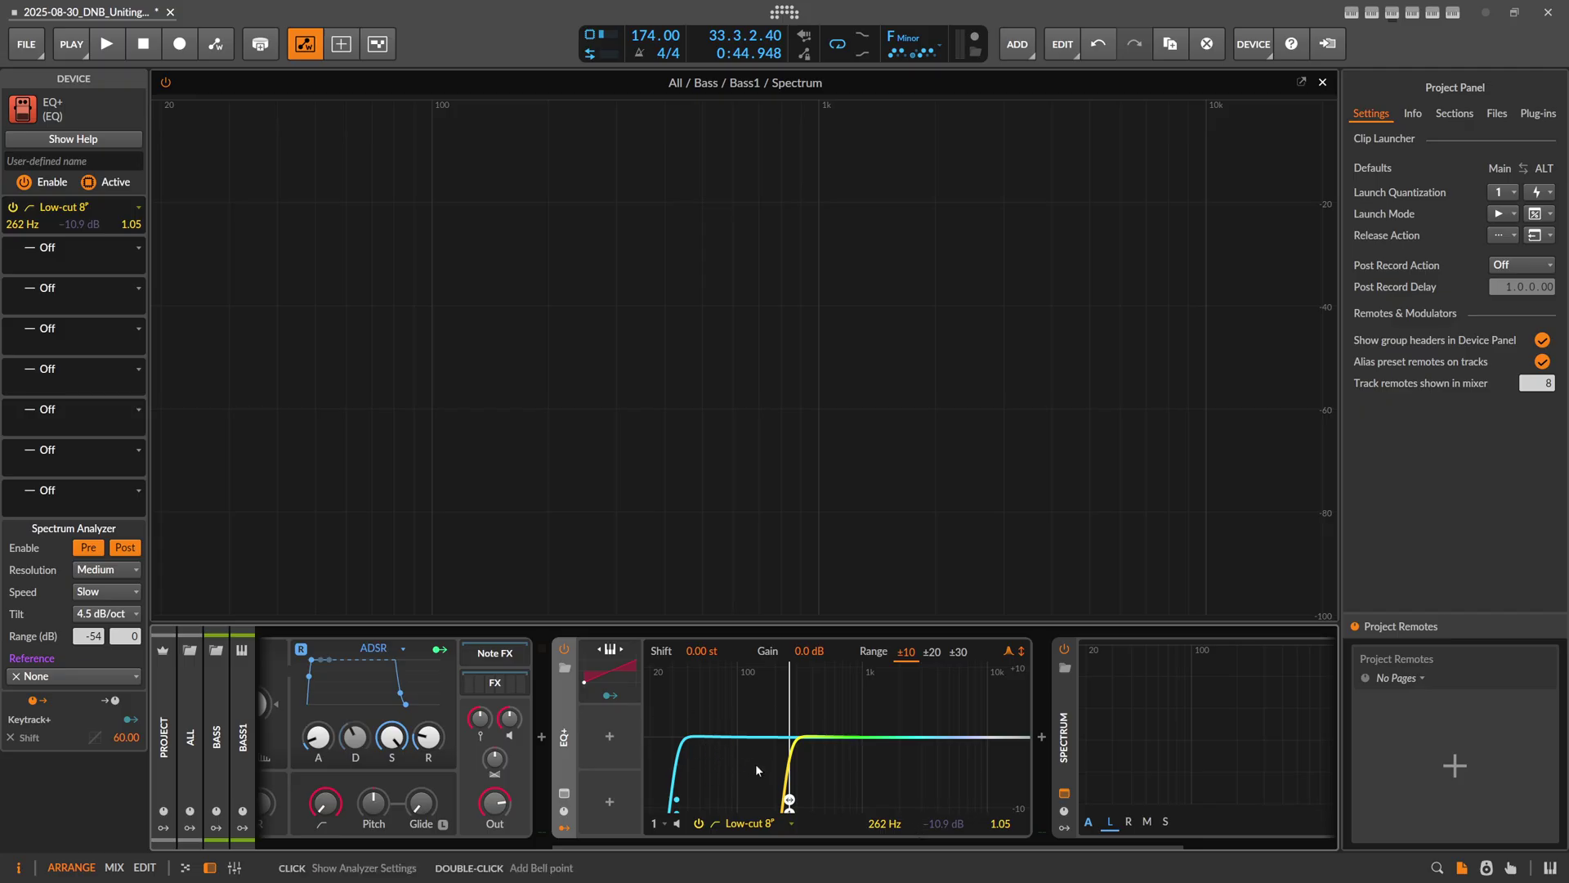
Set the EQ+ spectrum analyzer resolution to Huge and play the bass to check the keytracked low-cut
{"action": "left_click", "coordinate": [91, 569]}
{"action": "left_click", "coordinate": [98, 648]}
{"action": "key", "text": "space"}
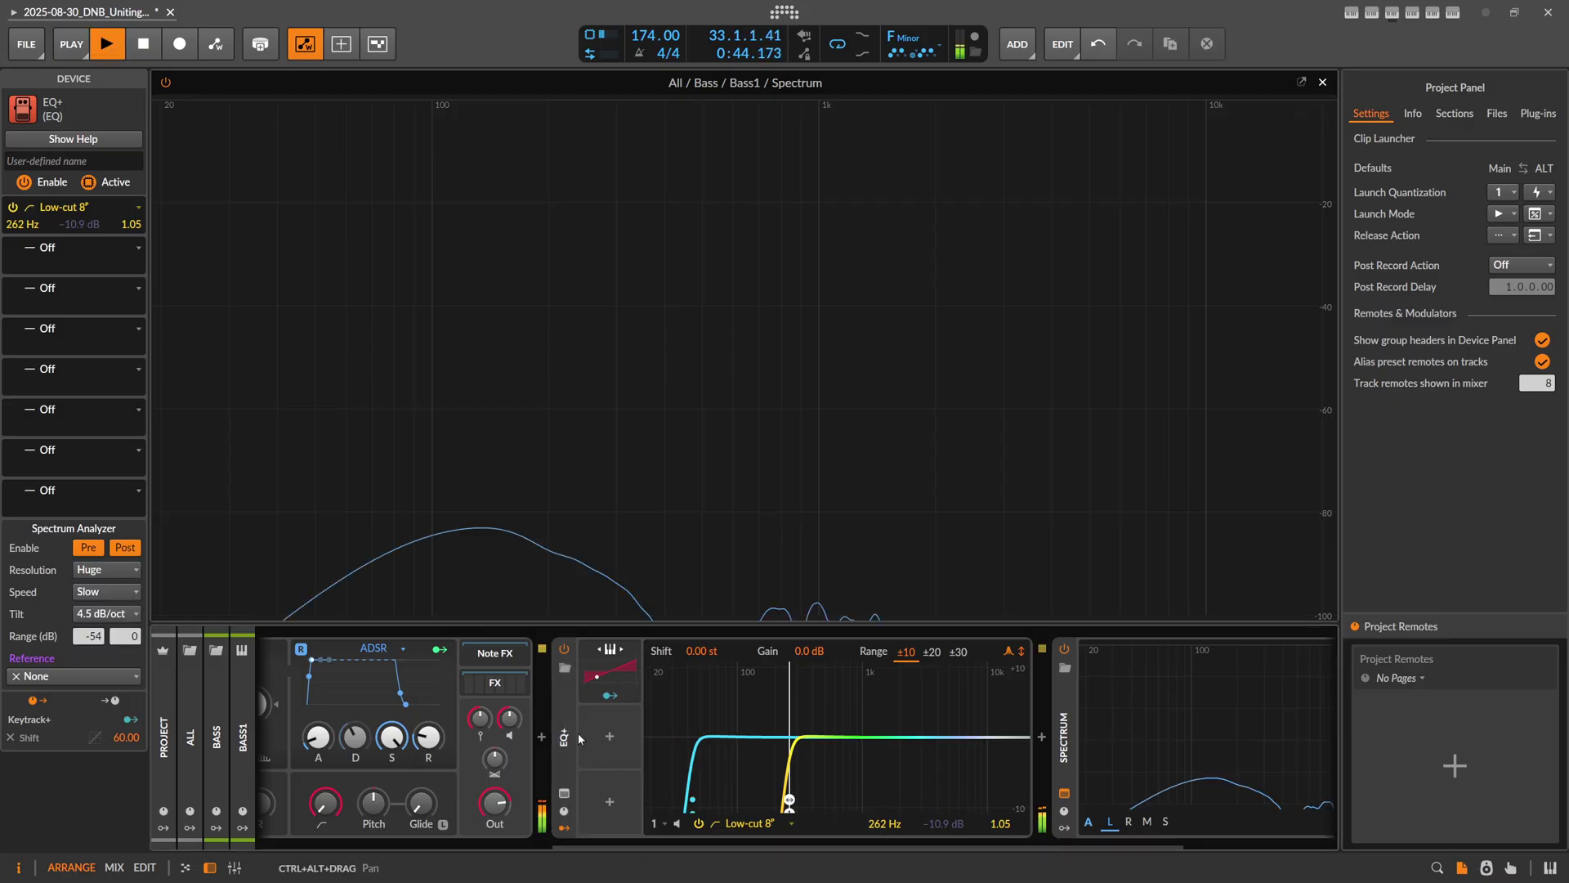
{"action": "key", "text": "space"}
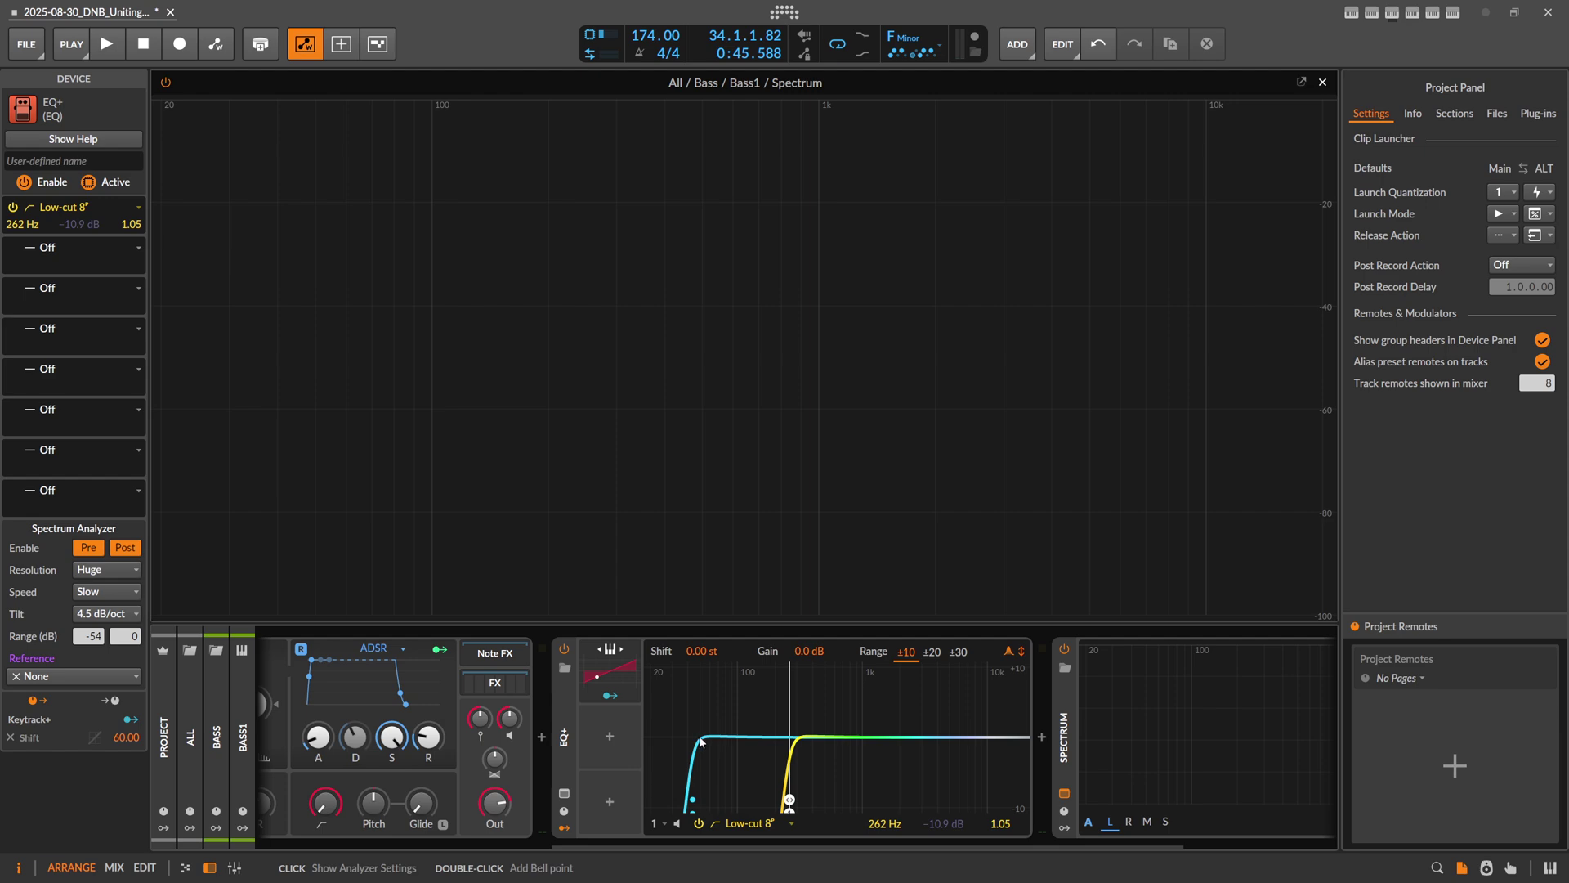
{"action": "key", "text": "space"}
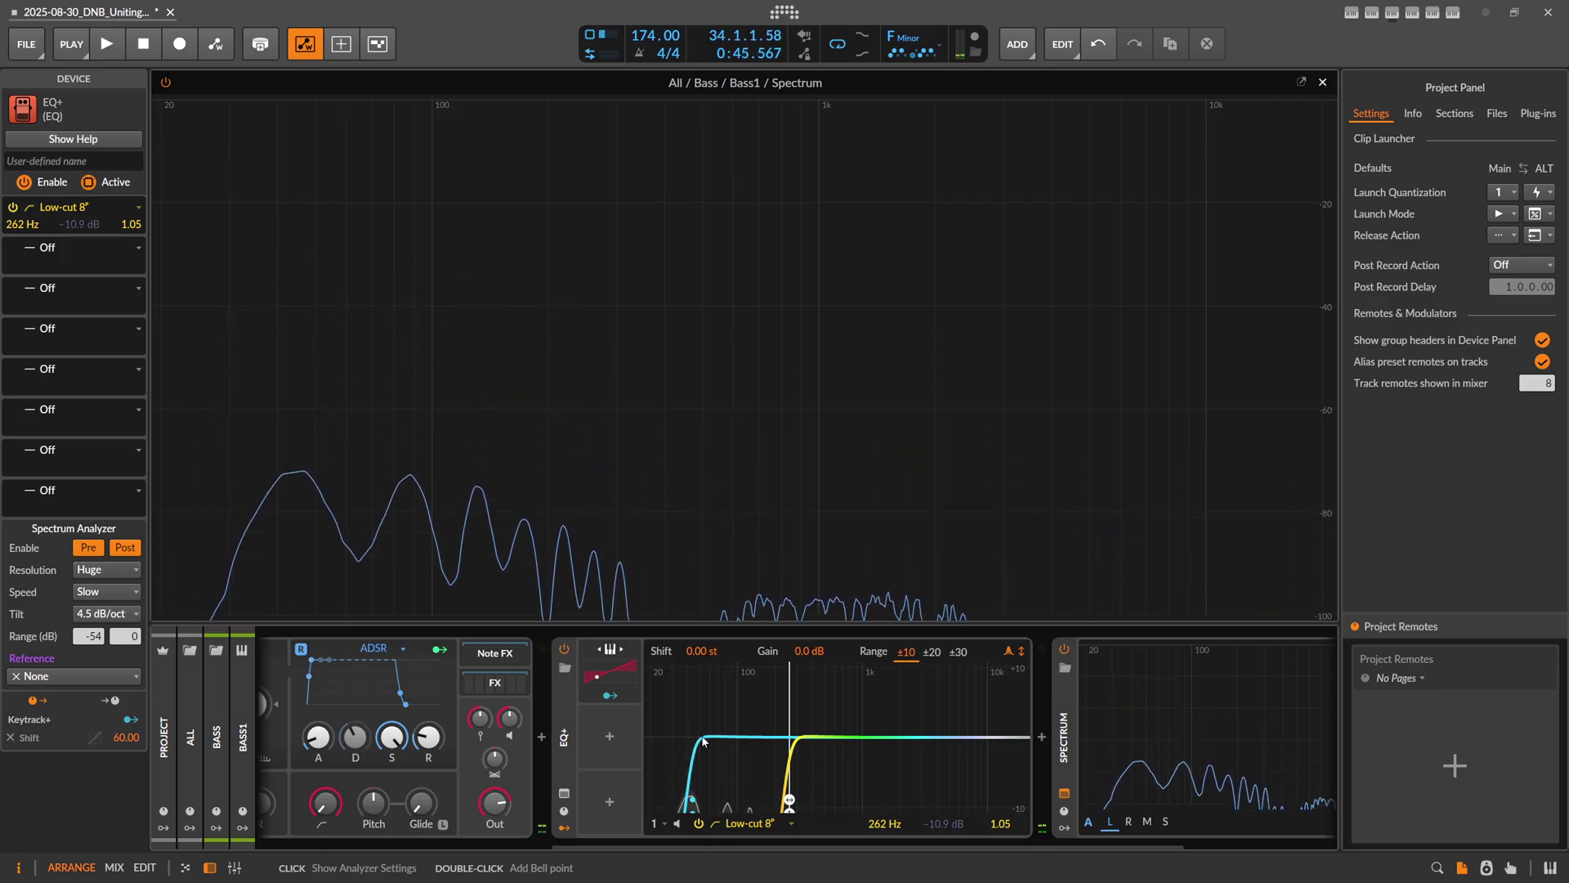
Set the EQ+ low-cut band's frequency to C4 and audition the bass
{"action": "double_click", "coordinate": [886, 823]}
{"action": "type", "text": "C"}
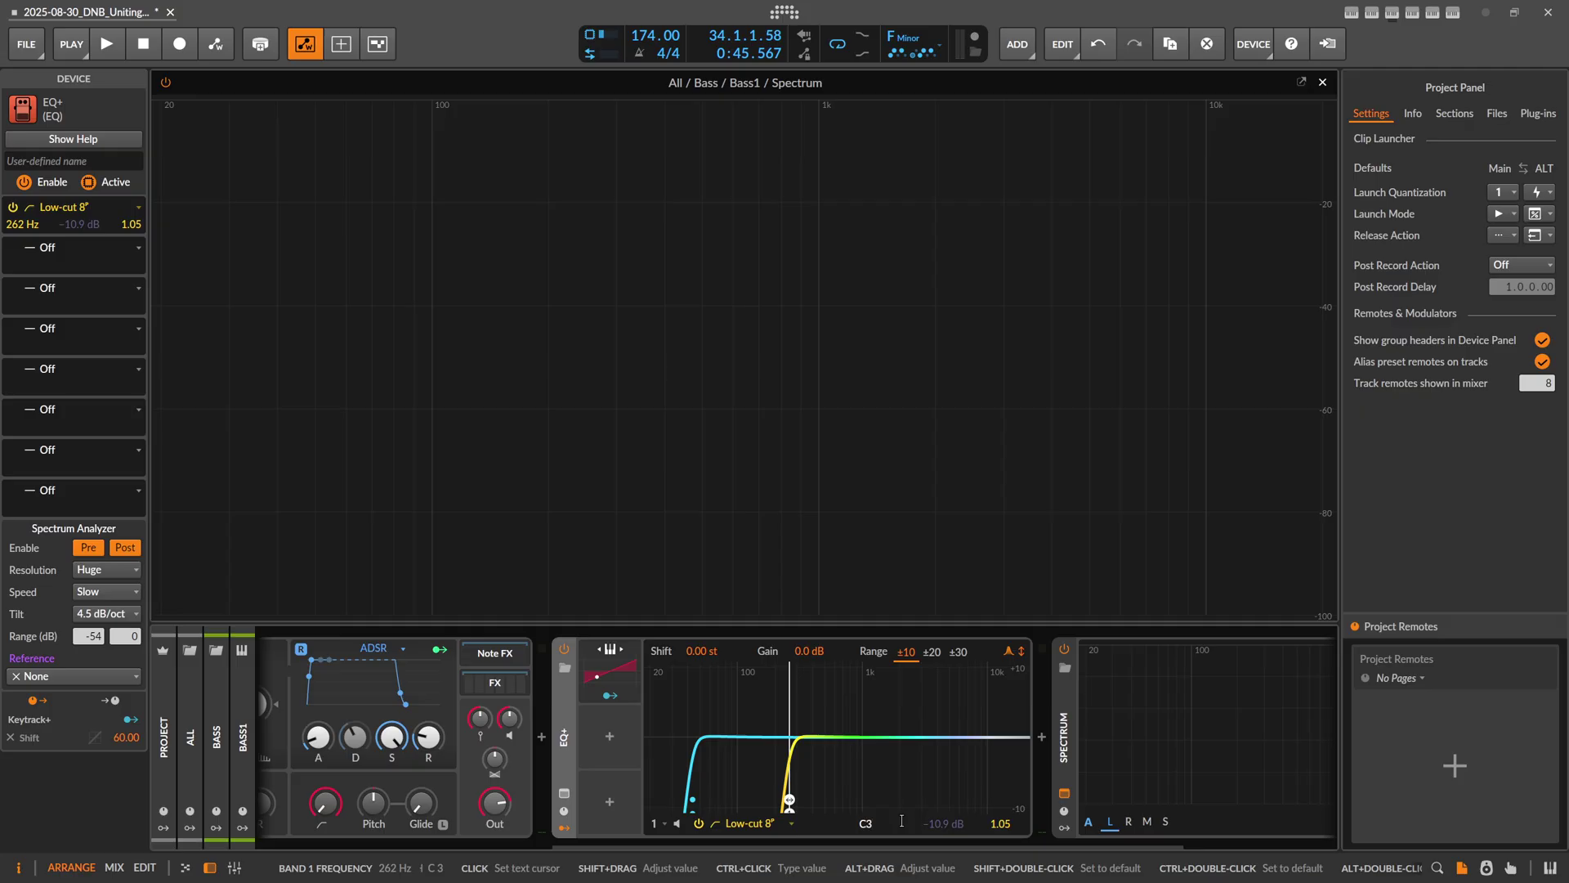
{"action": "type", "text": "4"}
{"action": "key", "text": "Return"}
{"action": "key", "text": "space"}
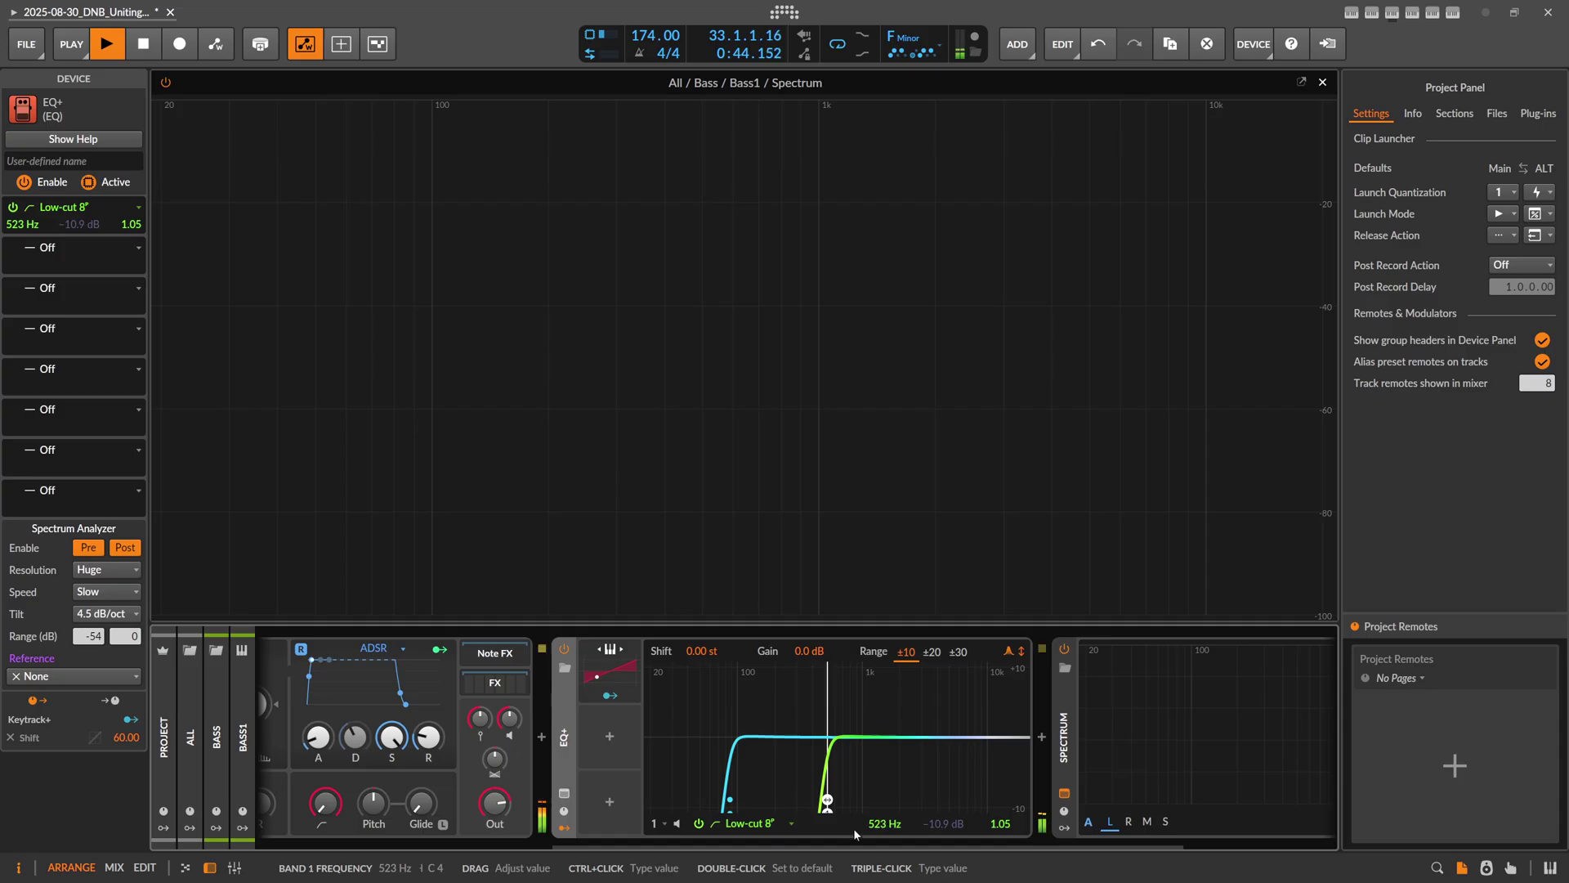
{"action": "key", "text": "space"}
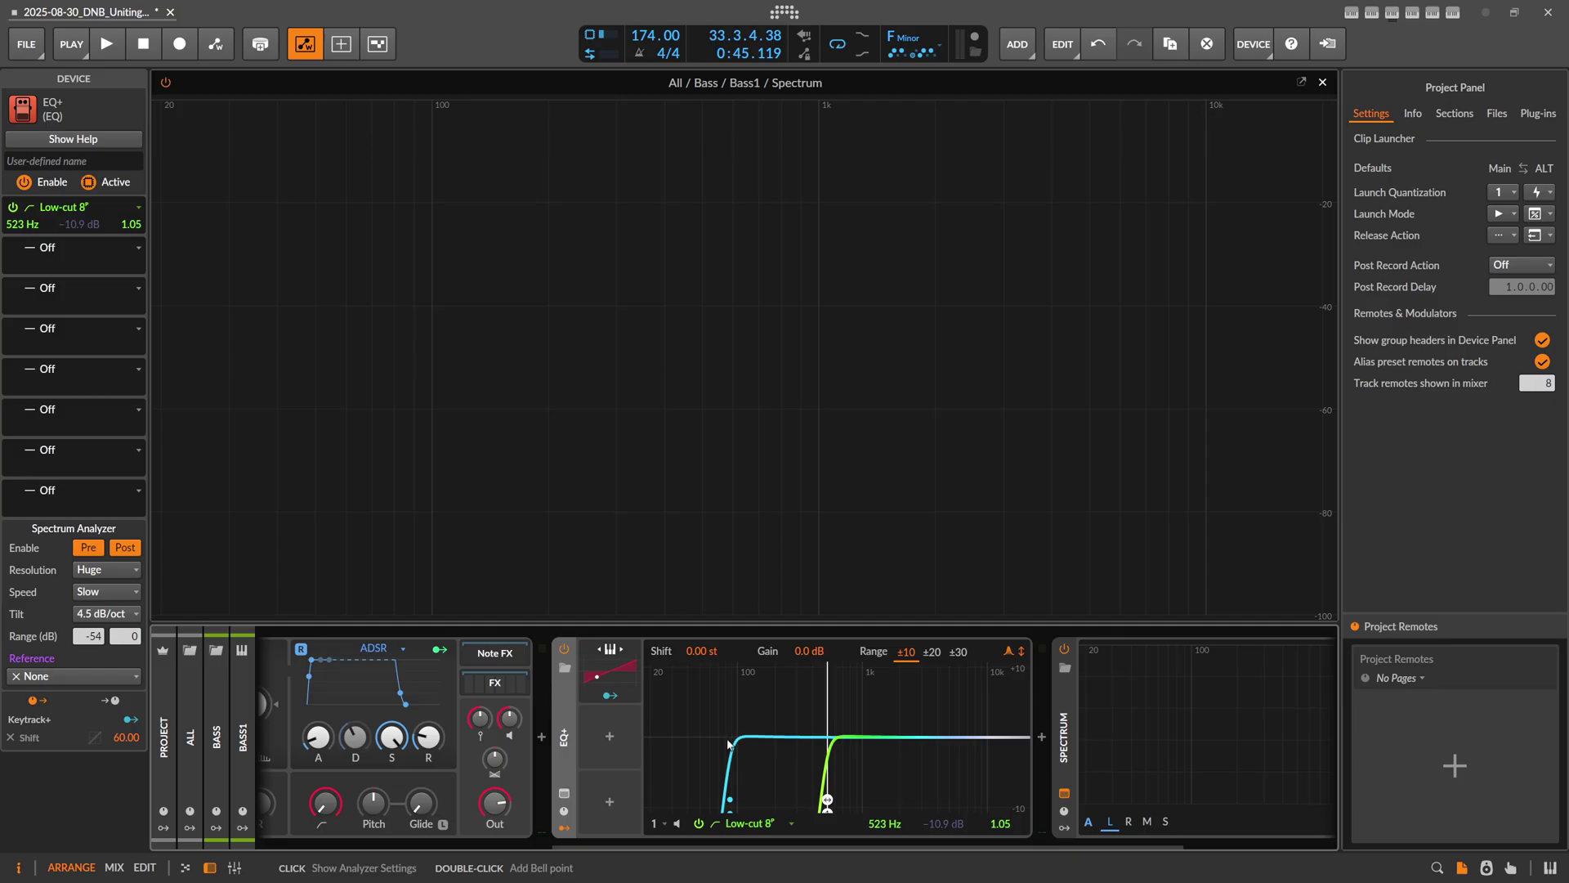
Replay the bass to examine the filtered fundamental in the analyzer, and solo the EQ+ low-cut band
{"action": "key", "text": "space"}
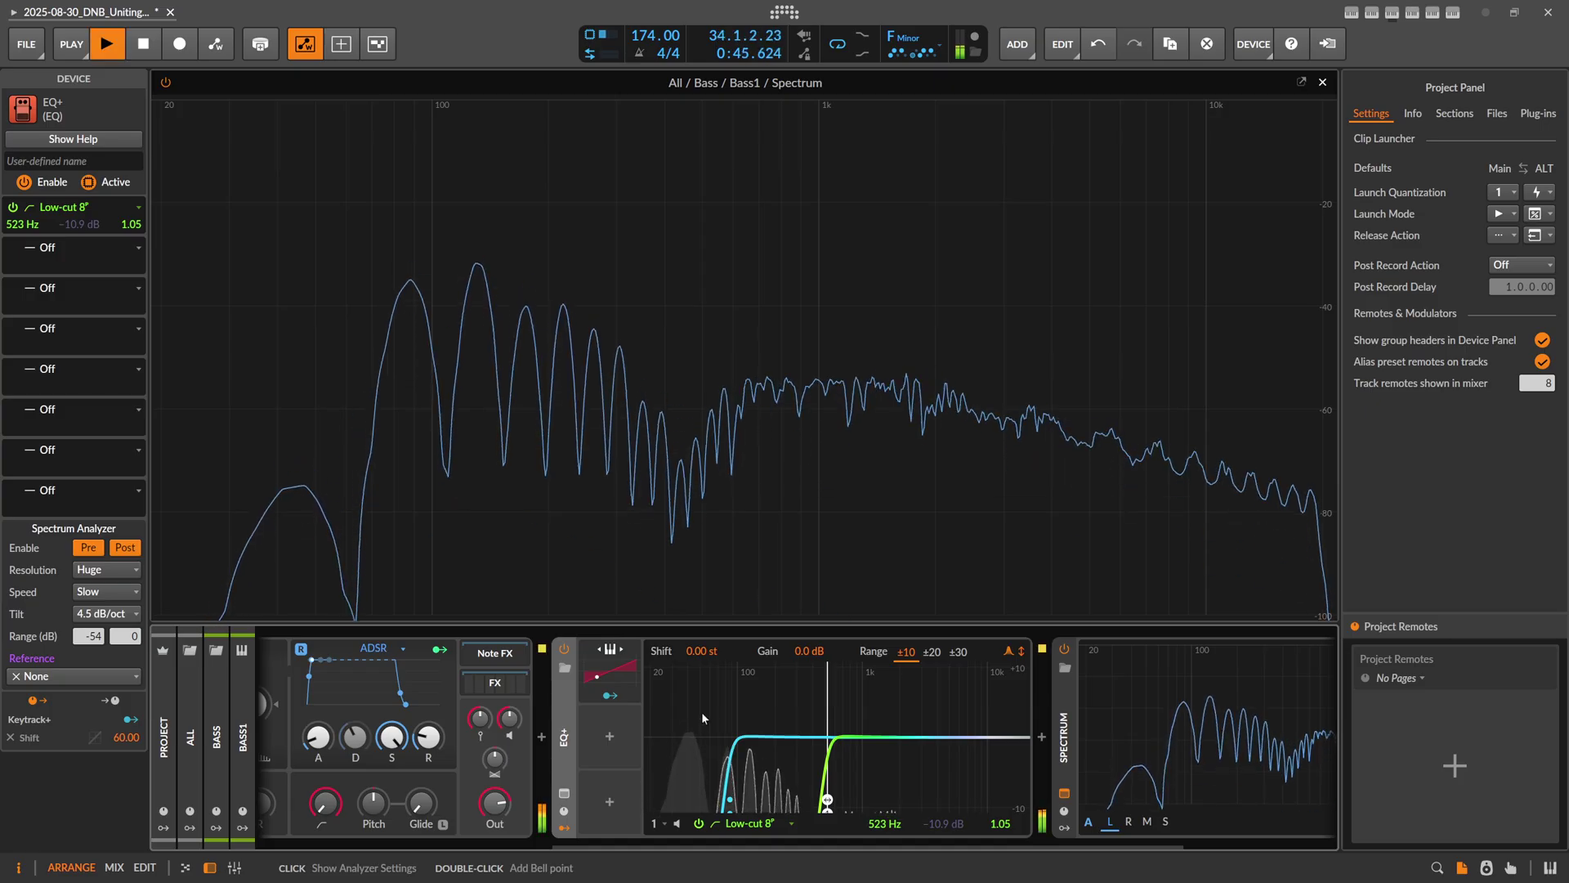
{"action": "key", "text": "space"}
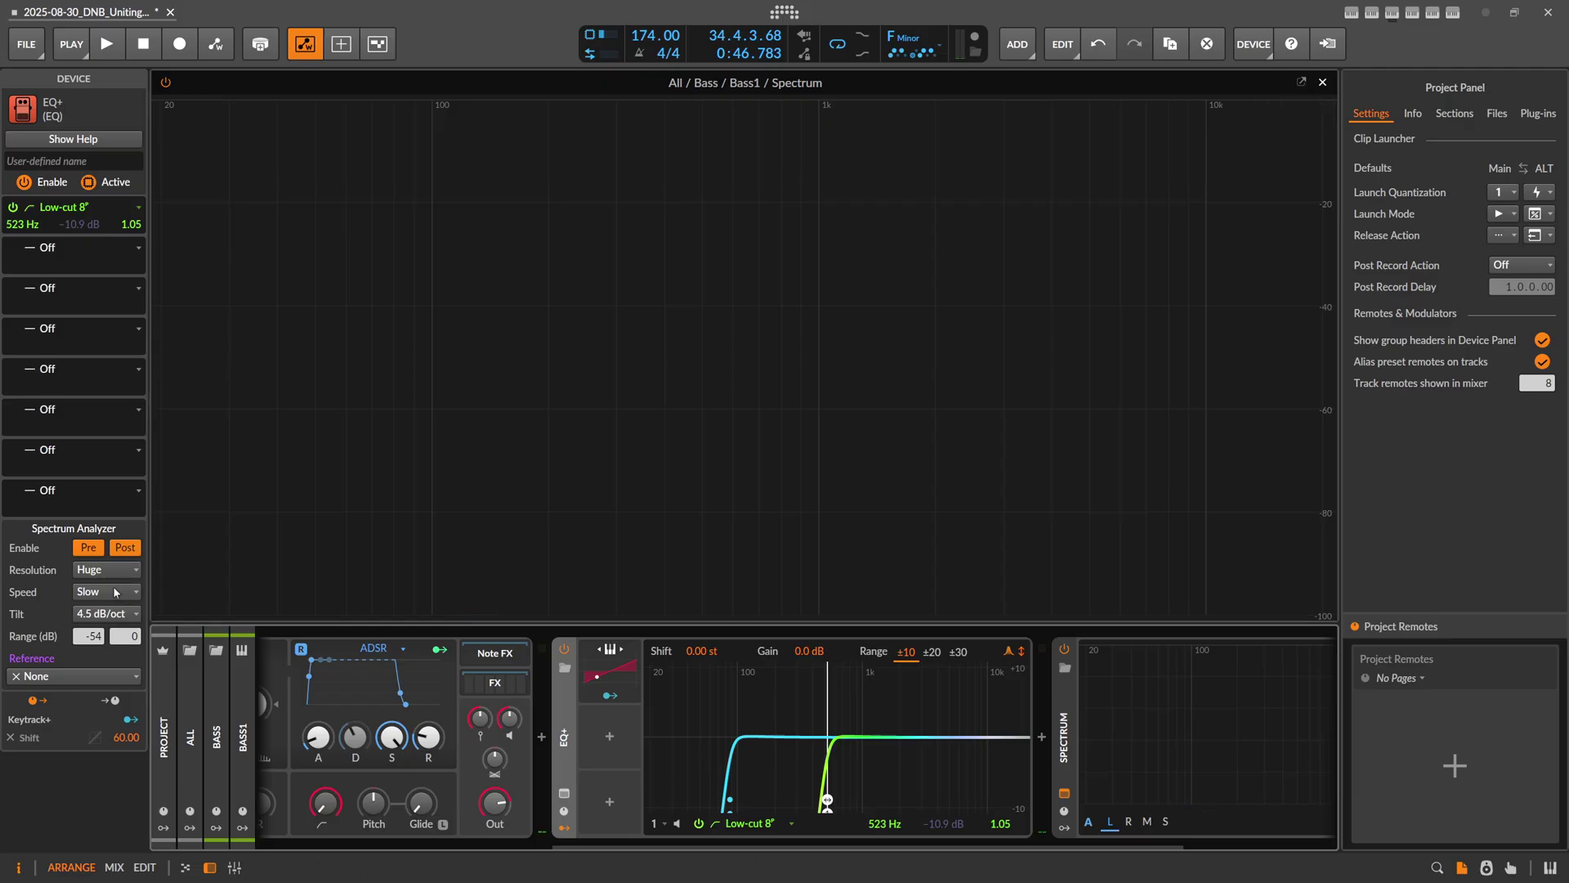
{"action": "key", "text": "space"}
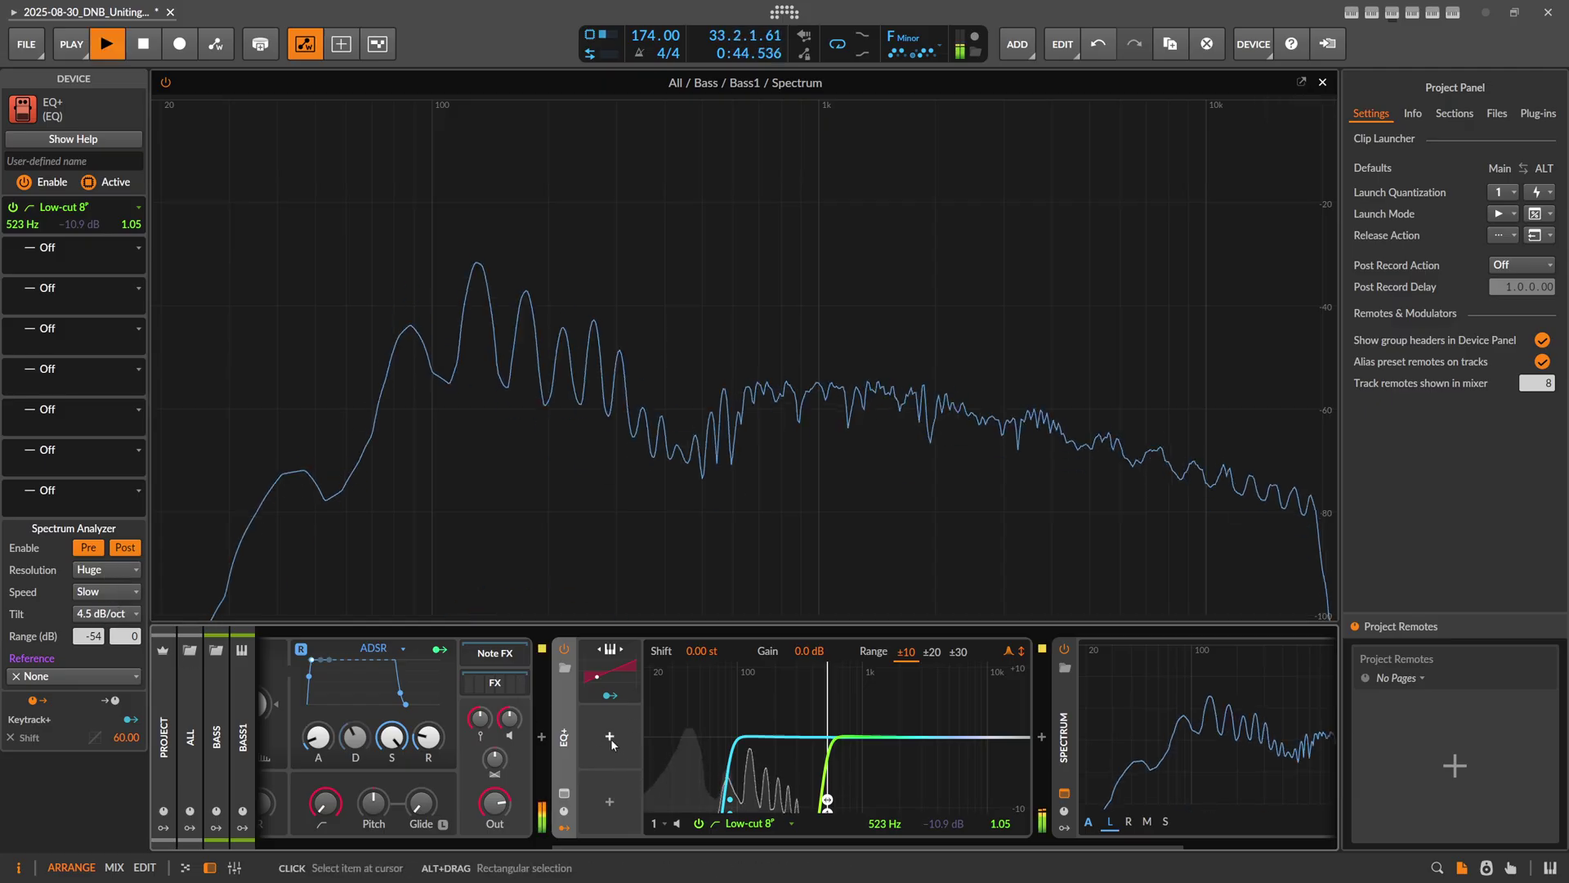
{"action": "left_click", "coordinate": [677, 824]}
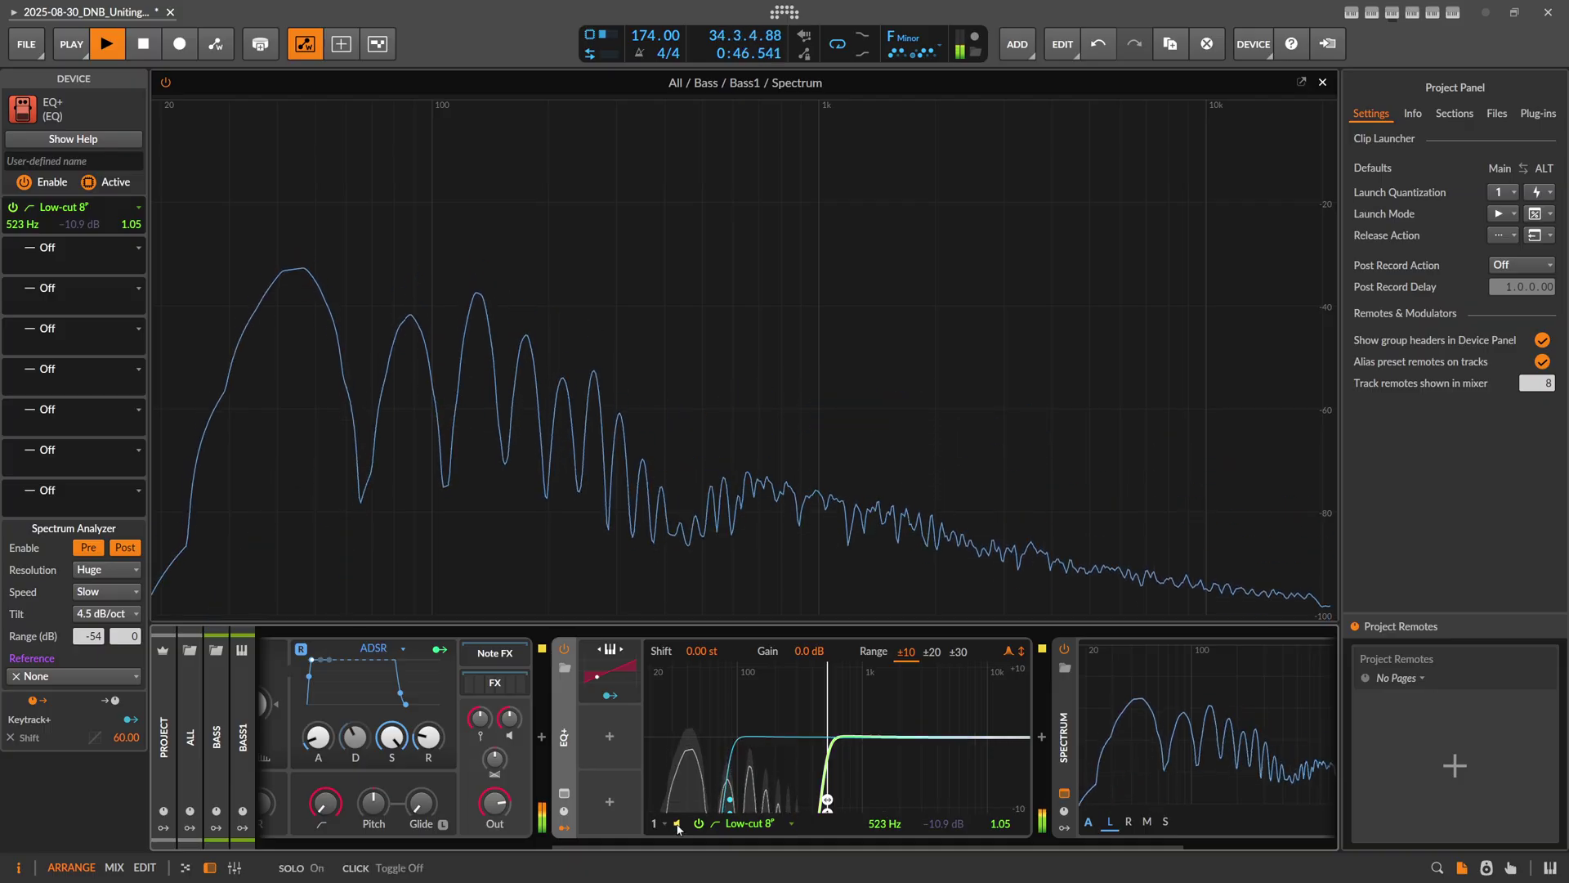
Unsolo the EQ+ low-cut band and compare the playing bass with the band switched off and back on
{"action": "left_click", "coordinate": [677, 824]}
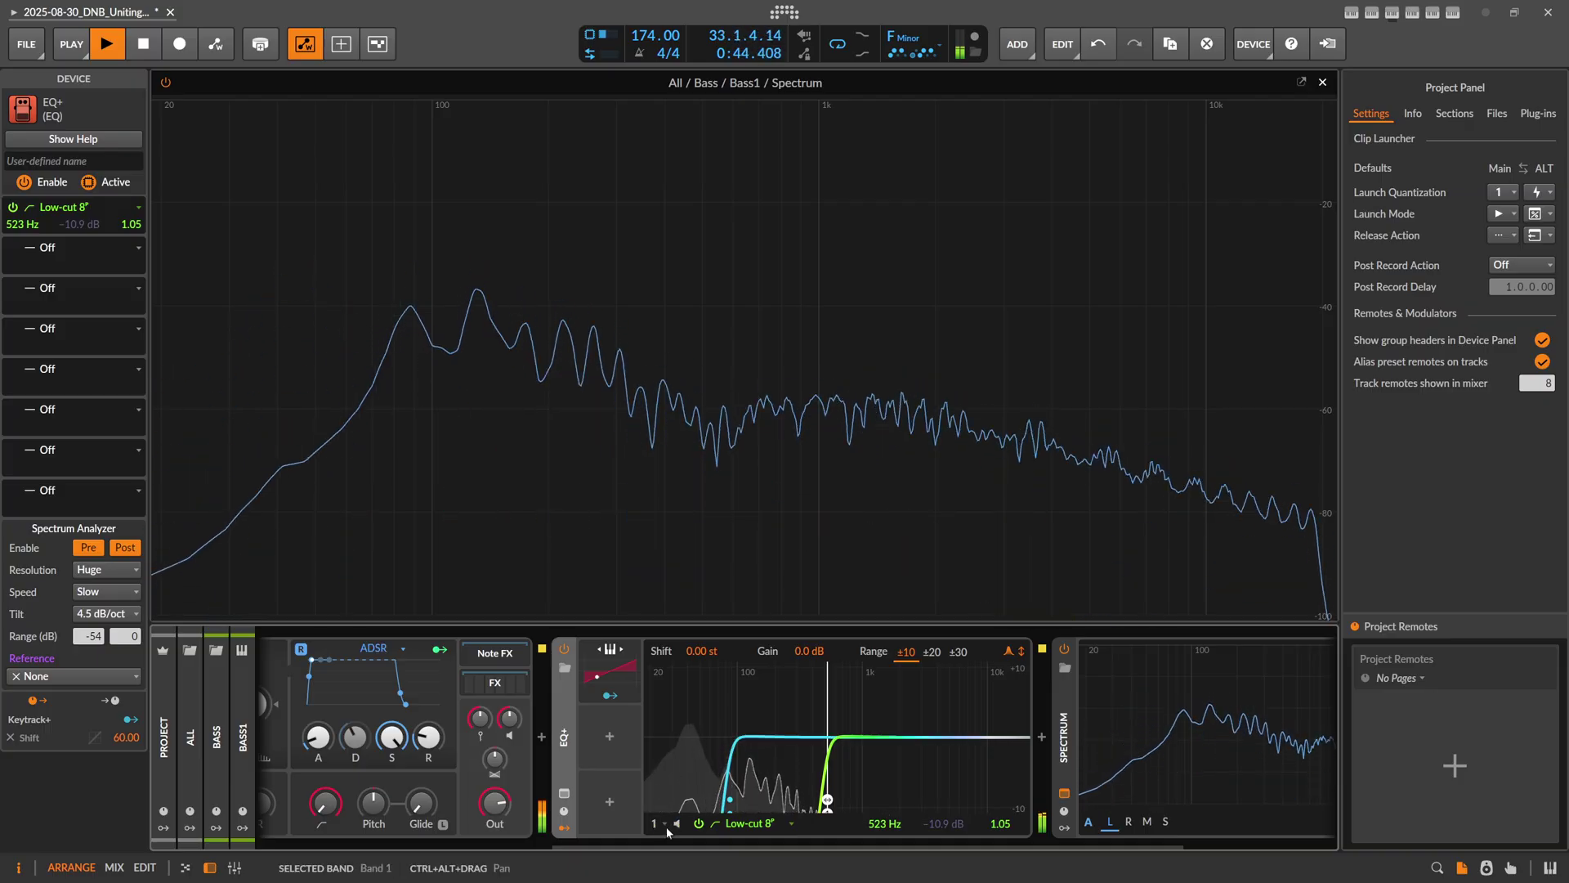
{"action": "left_click", "coordinate": [698, 824]}
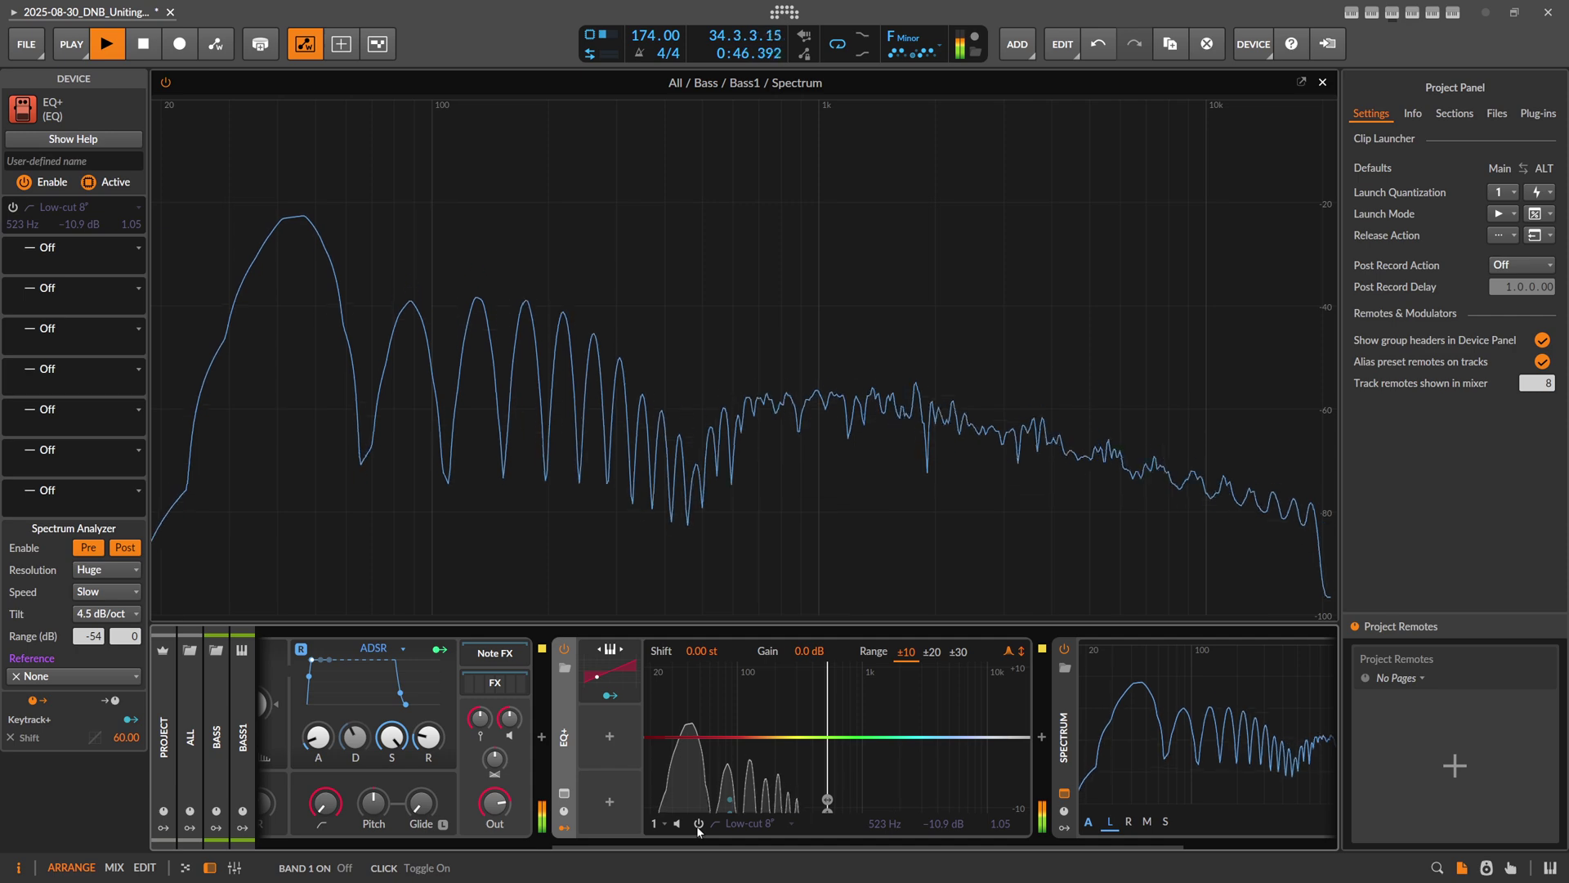
{"action": "left_click", "coordinate": [698, 824]}
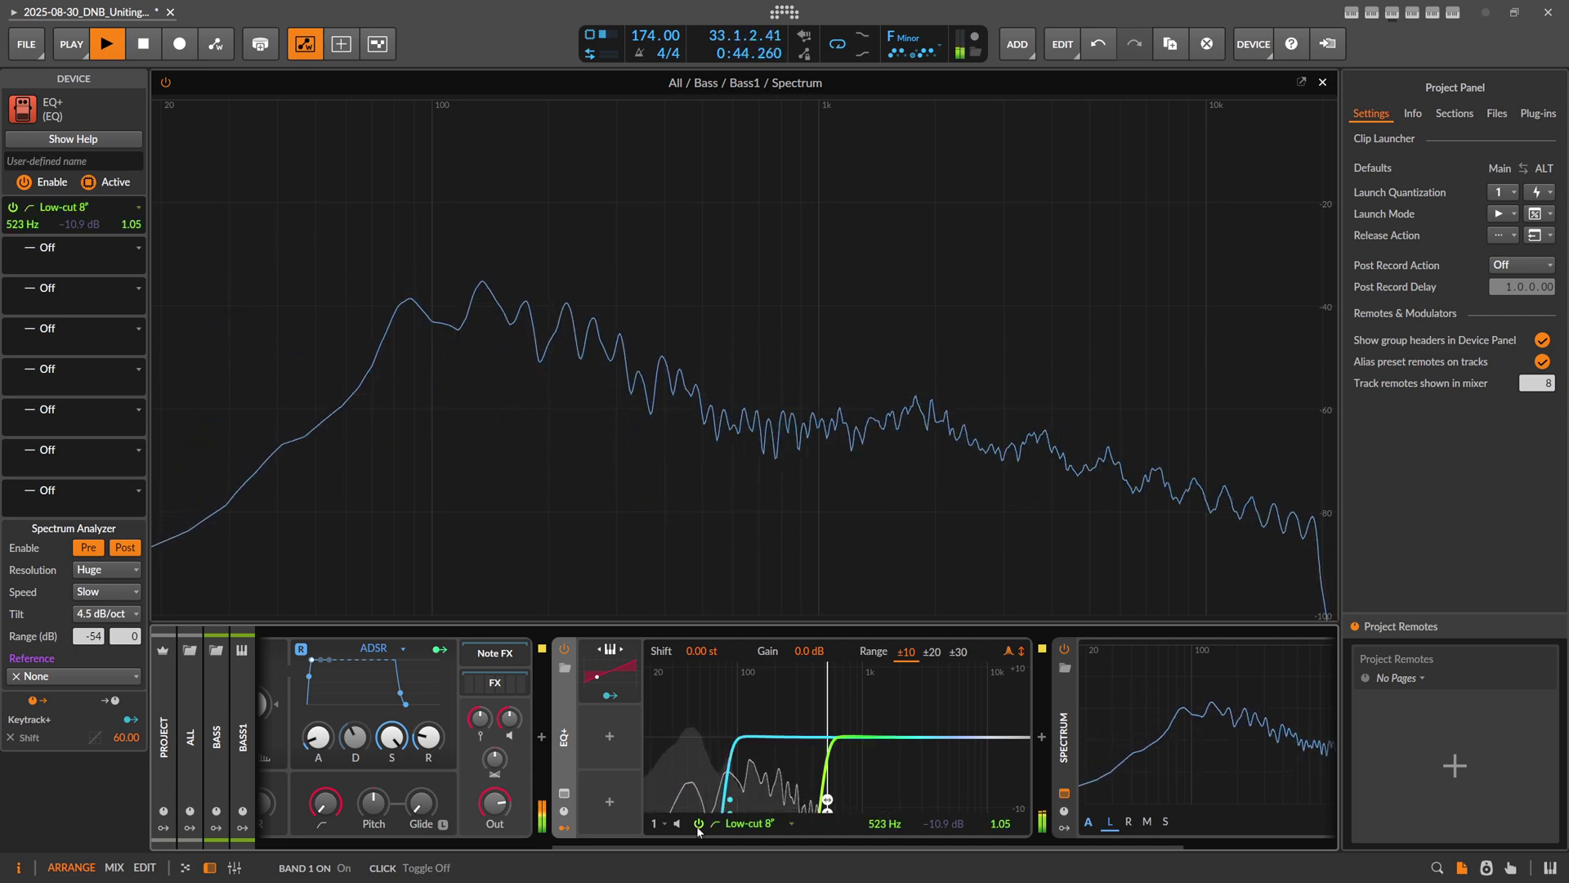
{"action": "key", "text": "space"}
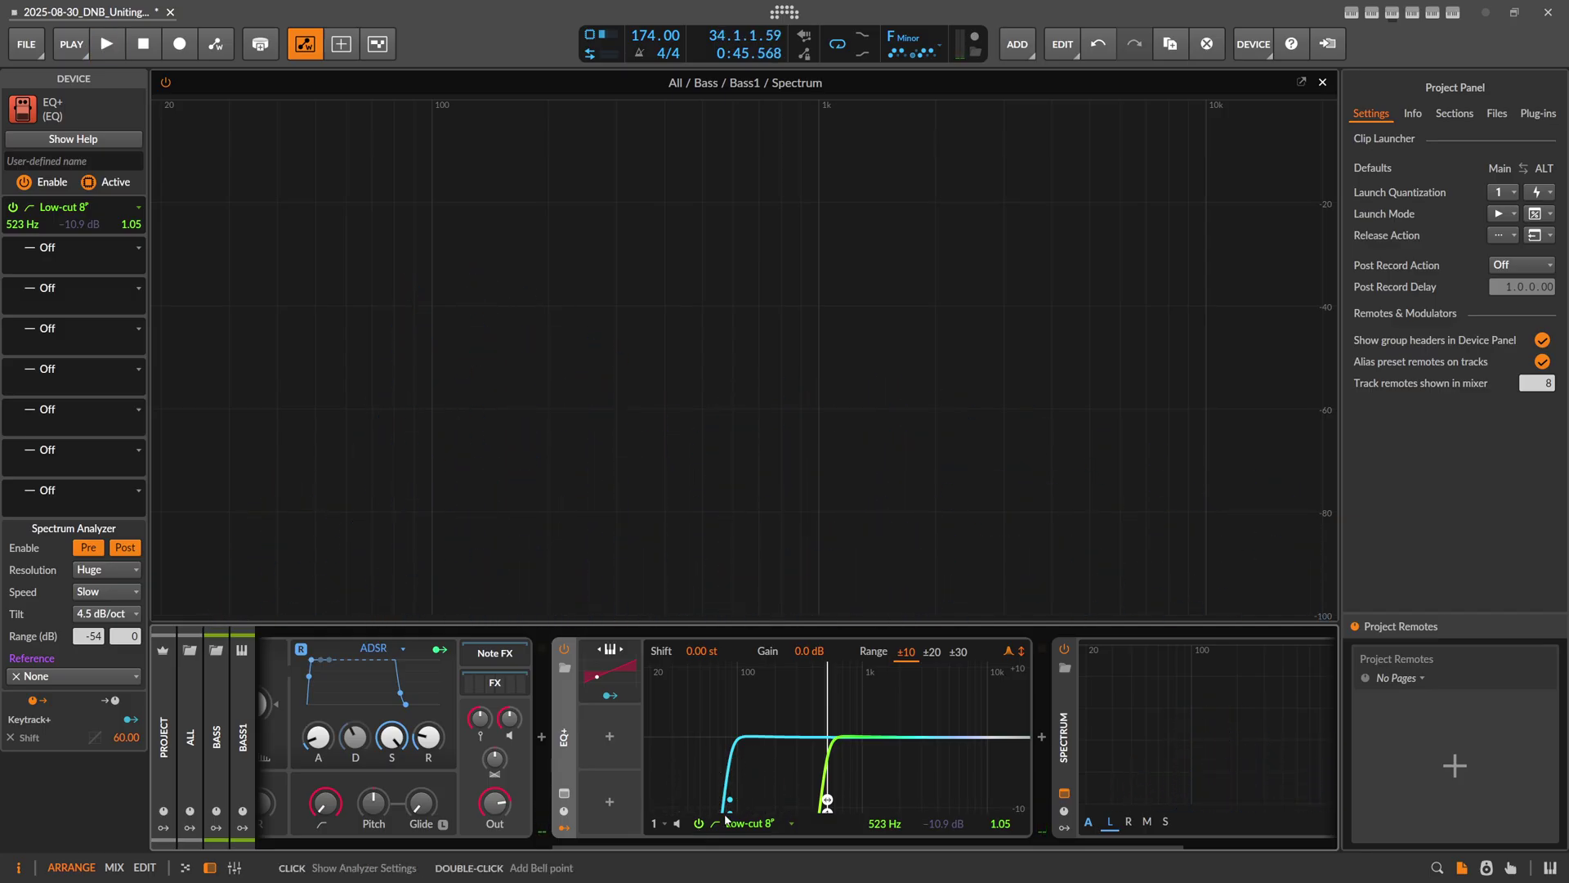
Close the enlarged spectrum view, extend the arranger loop from bar 33 to 8 bars, and audition the bass
{"action": "left_click", "coordinate": [1322, 82]}
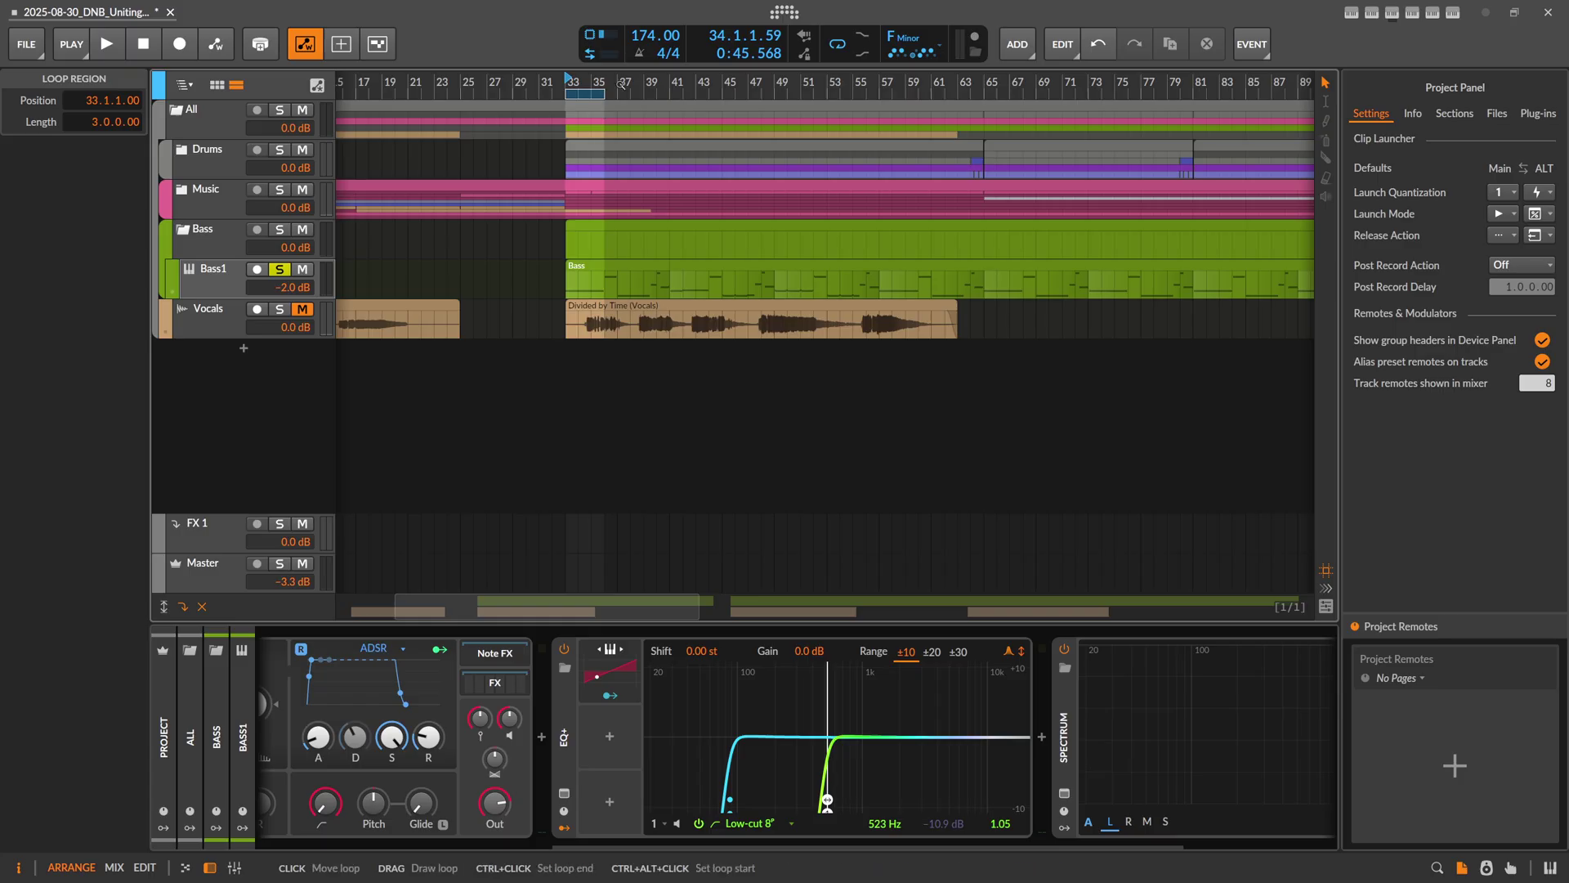
{"action": "left_click_drag", "start_coordinate": [605, 93], "coordinate": [664, 96]}
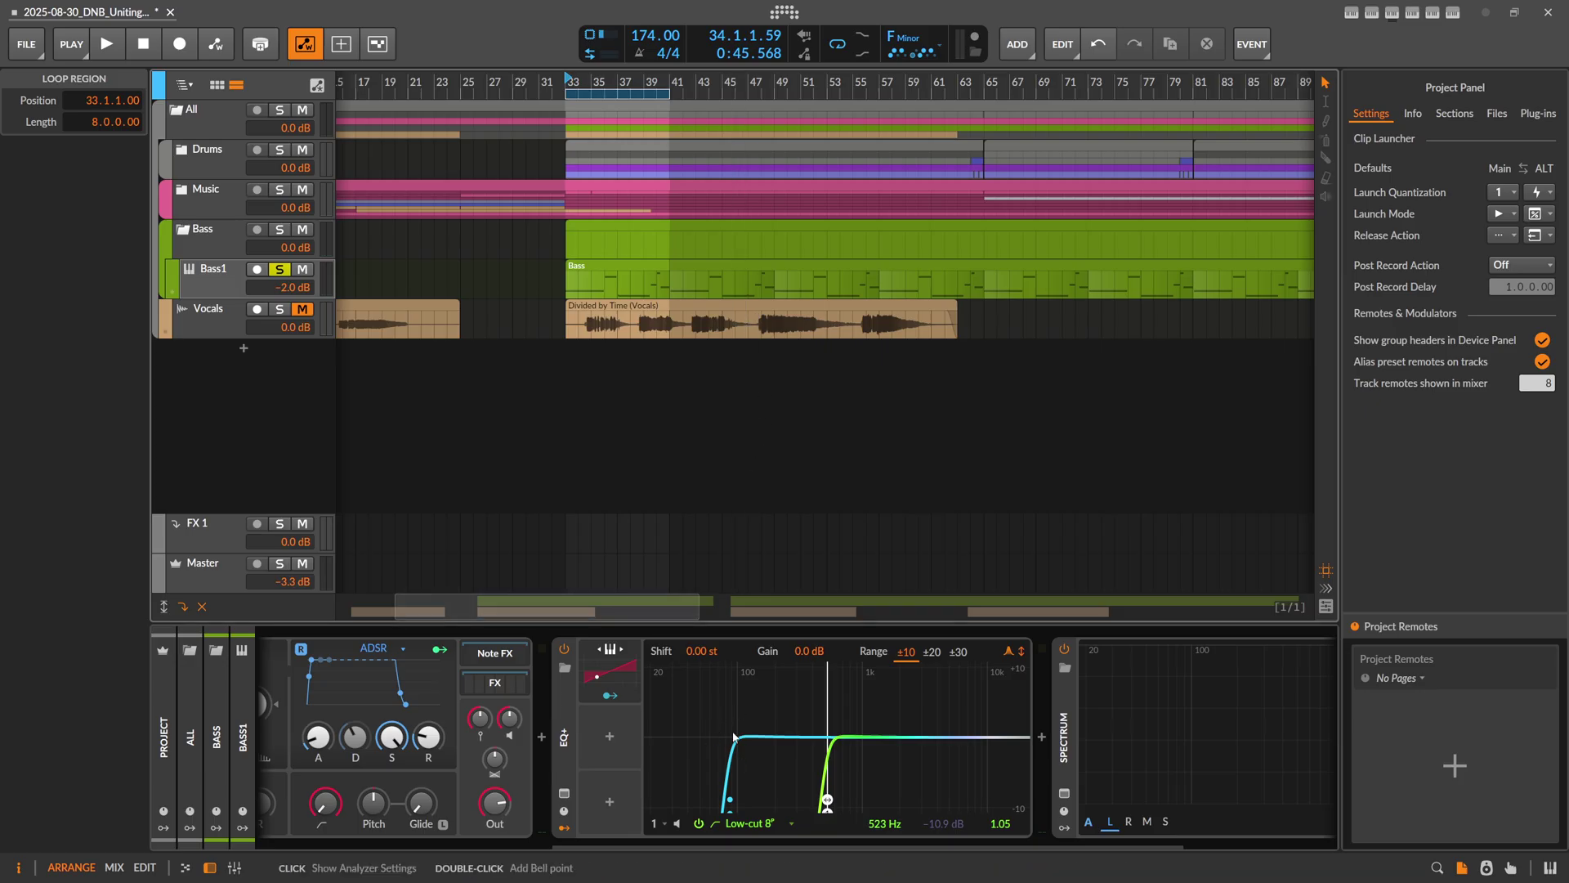
{"action": "key", "text": "space"}
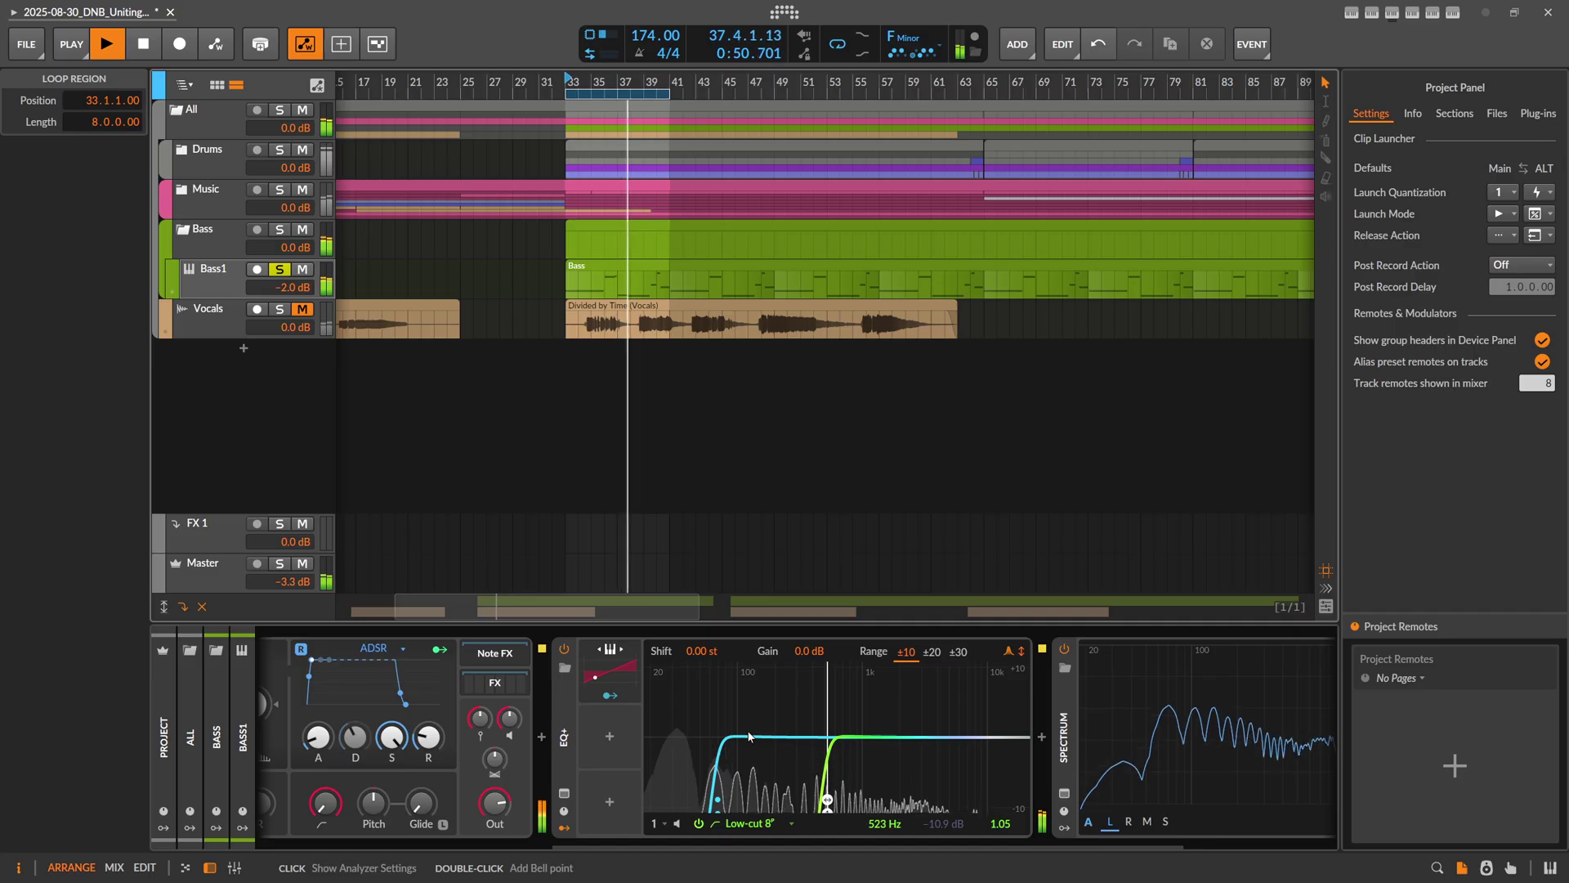
{"action": "key", "text": "space"}
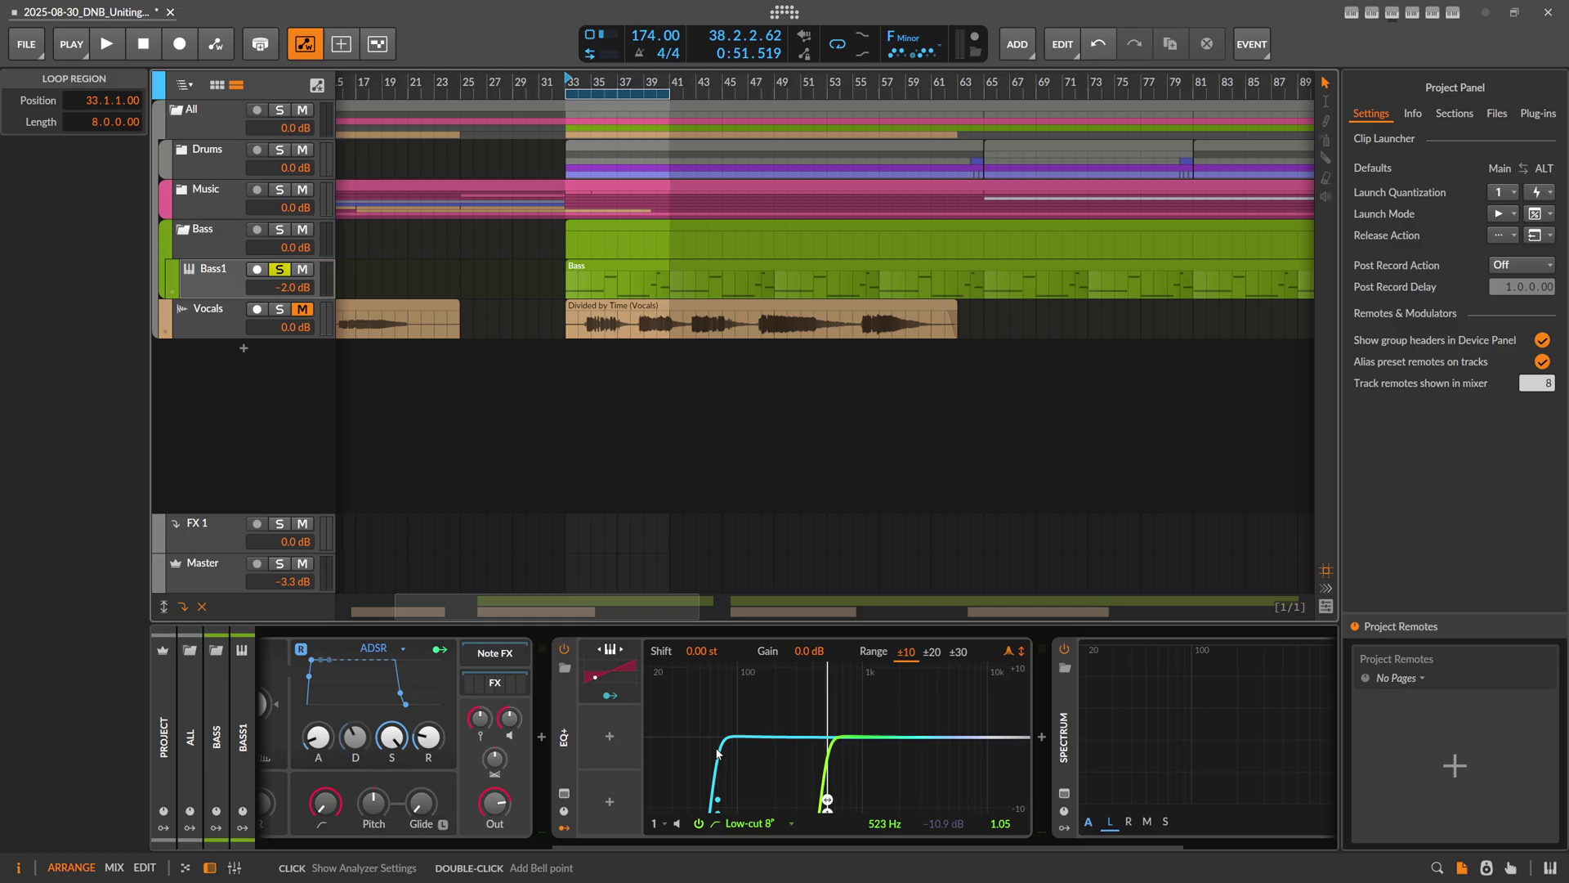
Open the Bass clip's notes, bend the end of the first F0 note's pitch to -14.00, and audition the keytracked low-cut
{"action": "double_click", "coordinate": [605, 263]}
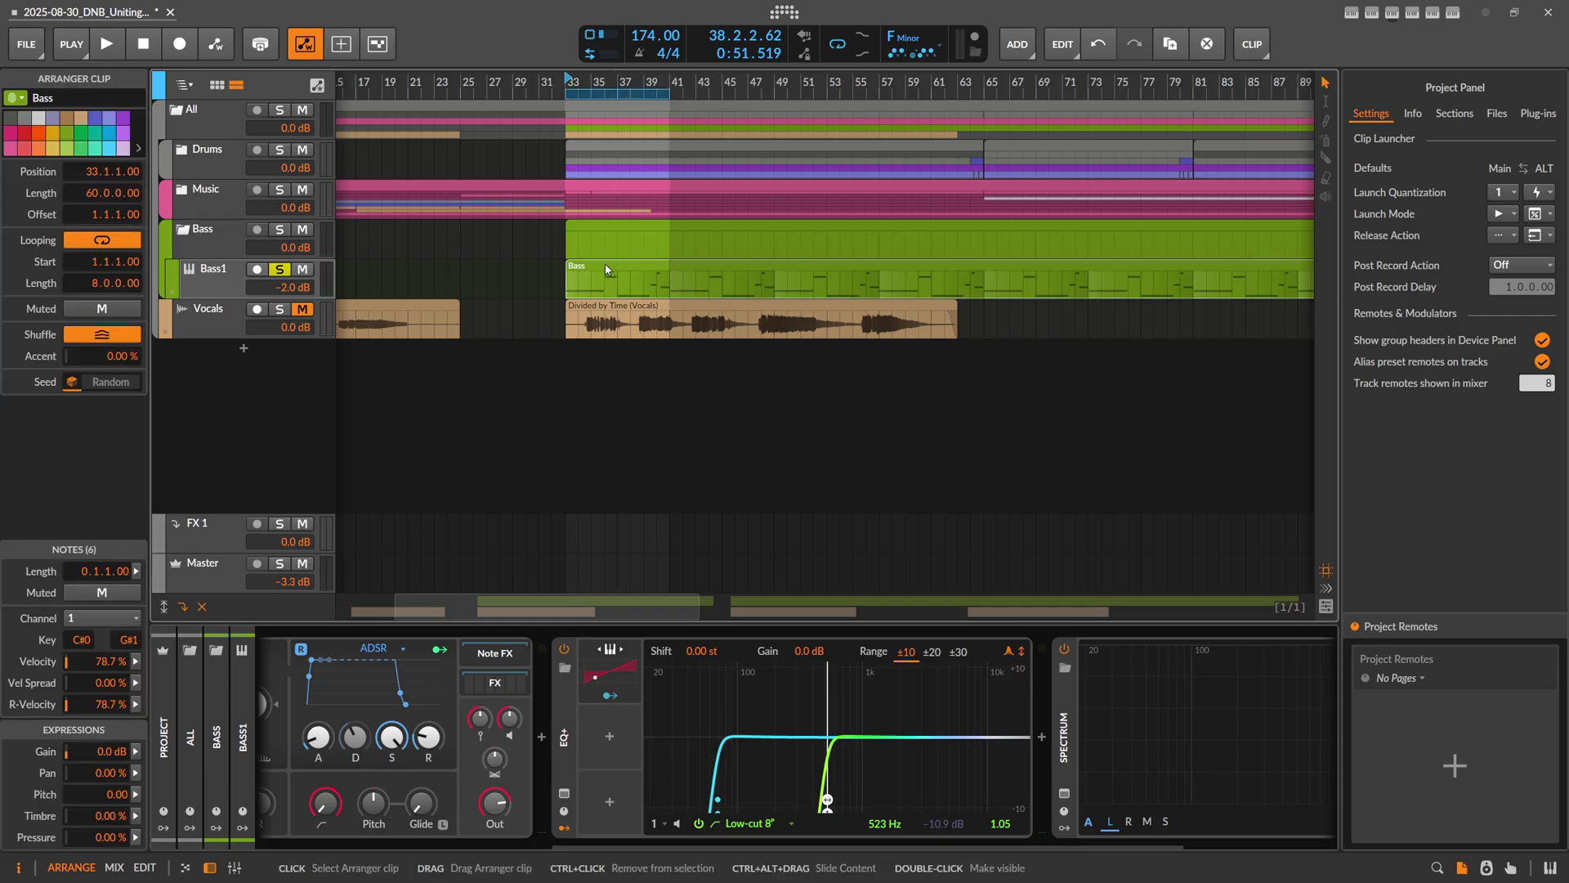
{"action": "left_click_drag", "start_coordinate": [488, 79], "coordinate": [490, 50]}
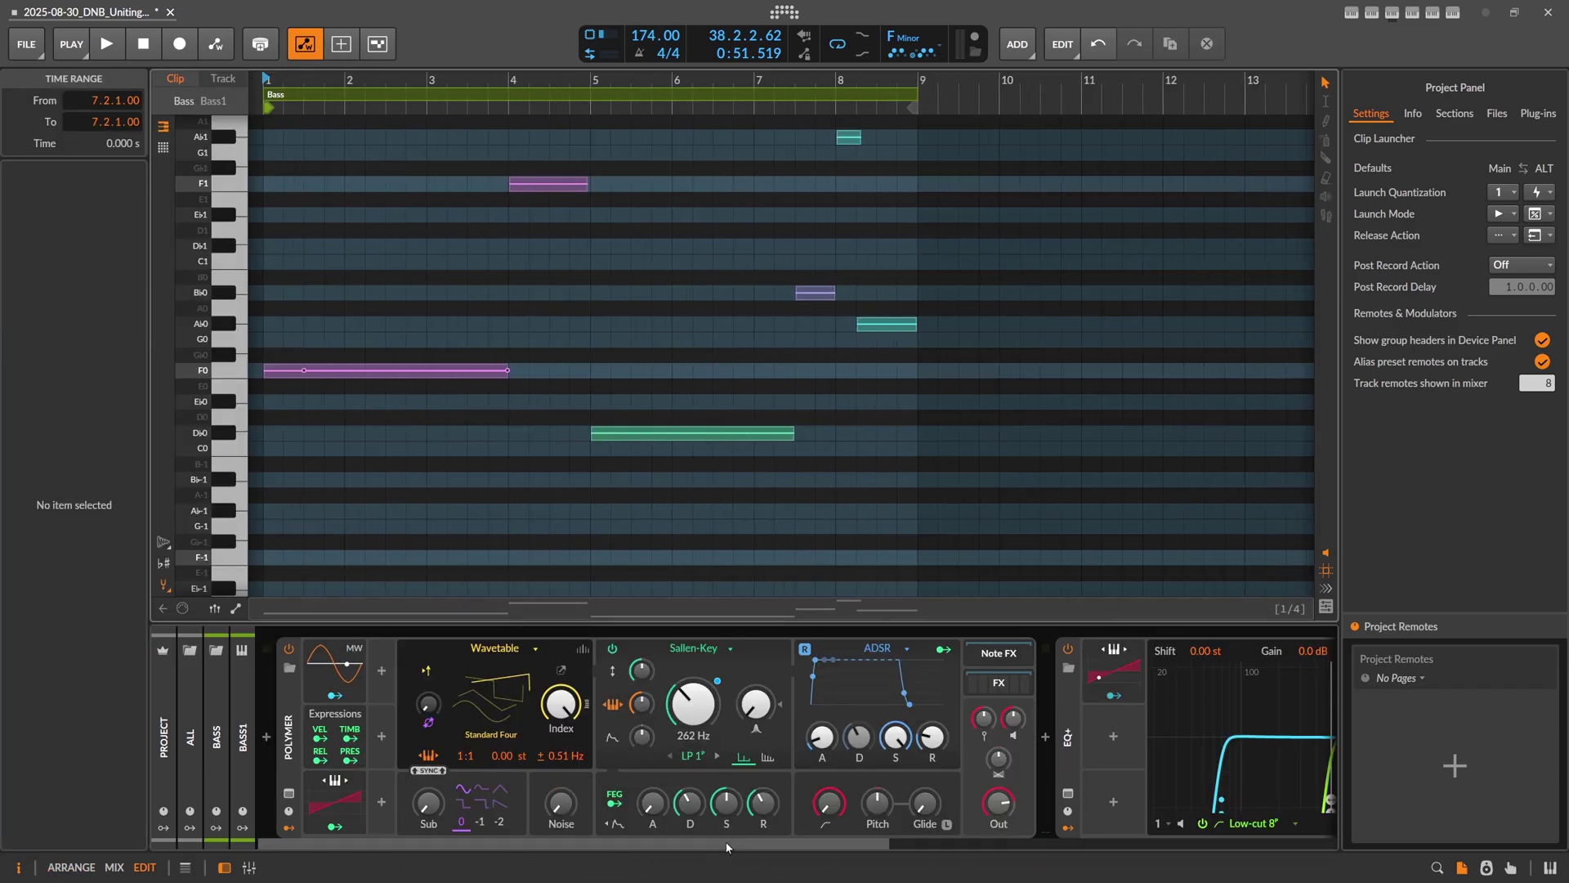
{"action": "scroll", "coordinate": [910, 850], "scroll_direction": "right", "scroll_amount": 5}
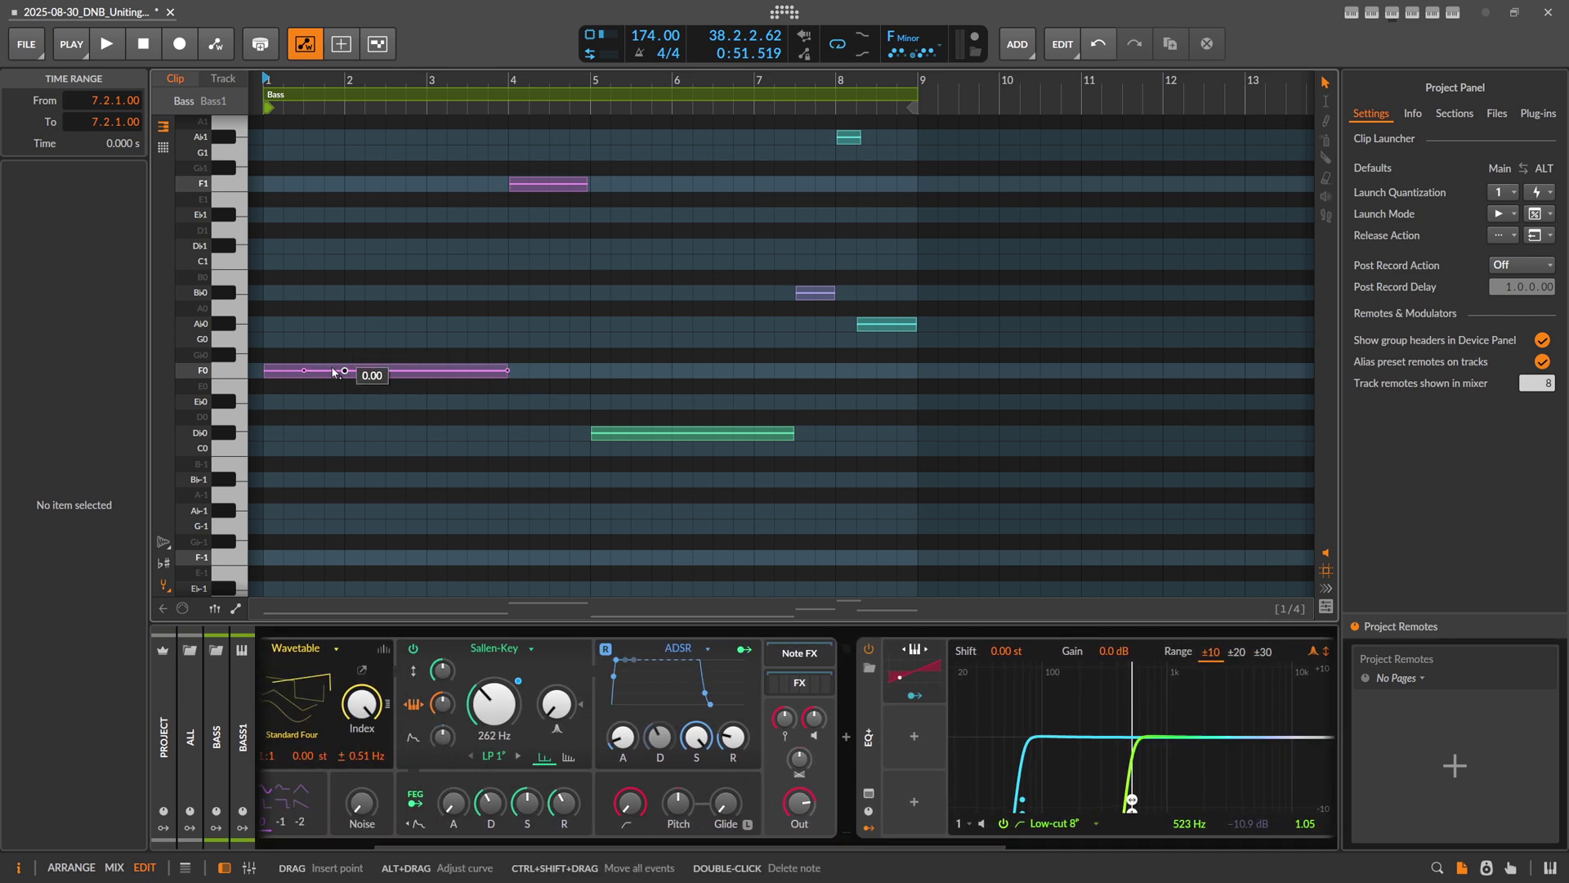
{"action": "left_click_drag", "start_coordinate": [507, 370], "coordinate": [508, 588]}
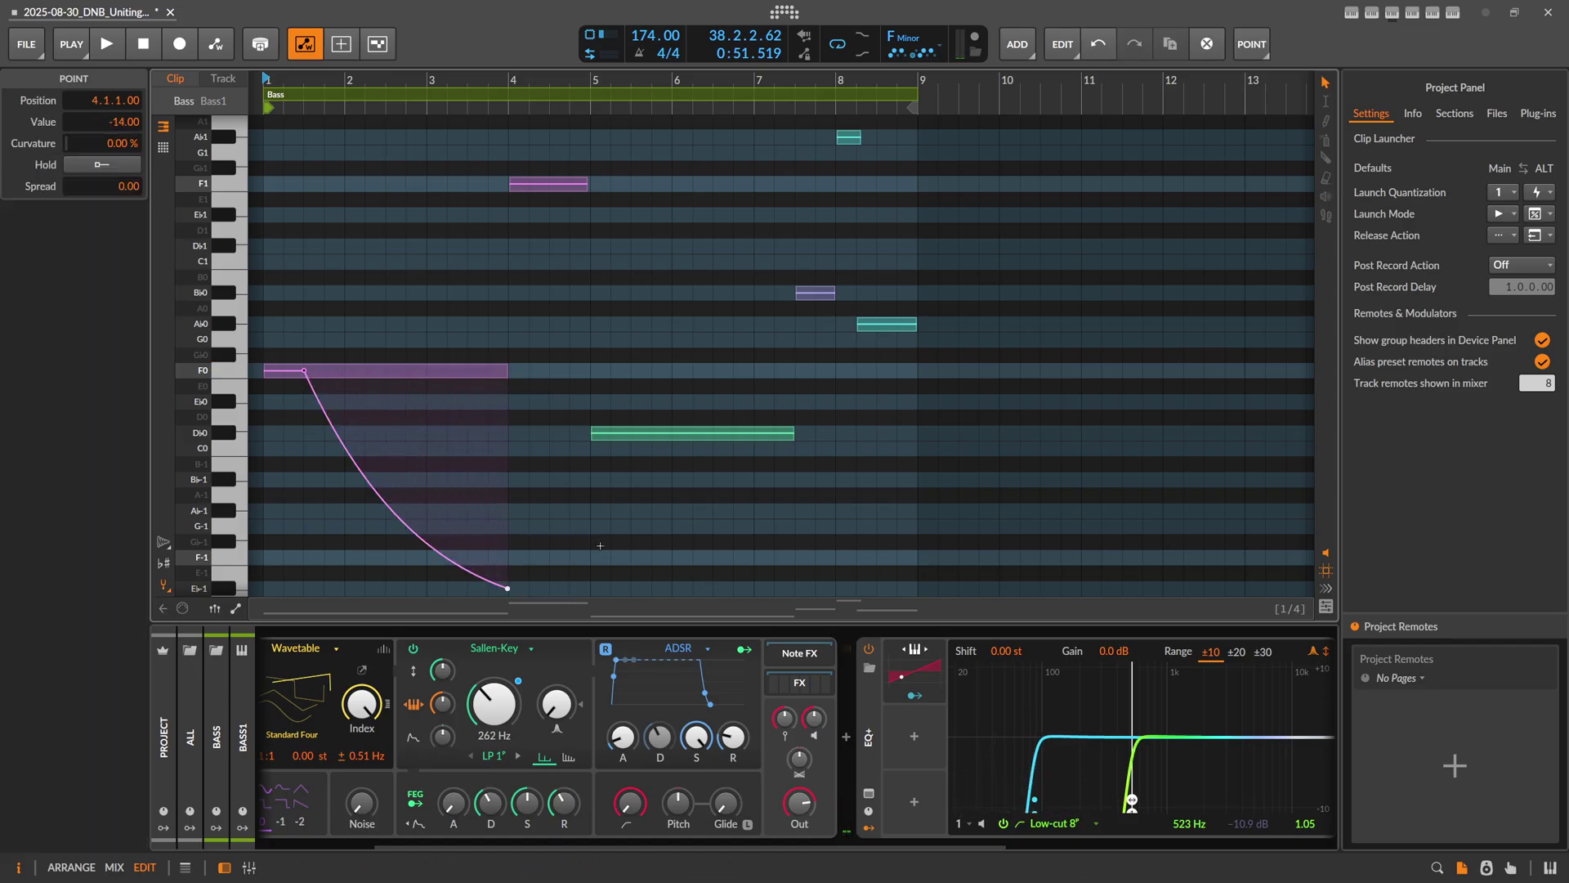
{"action": "key", "text": "space"}
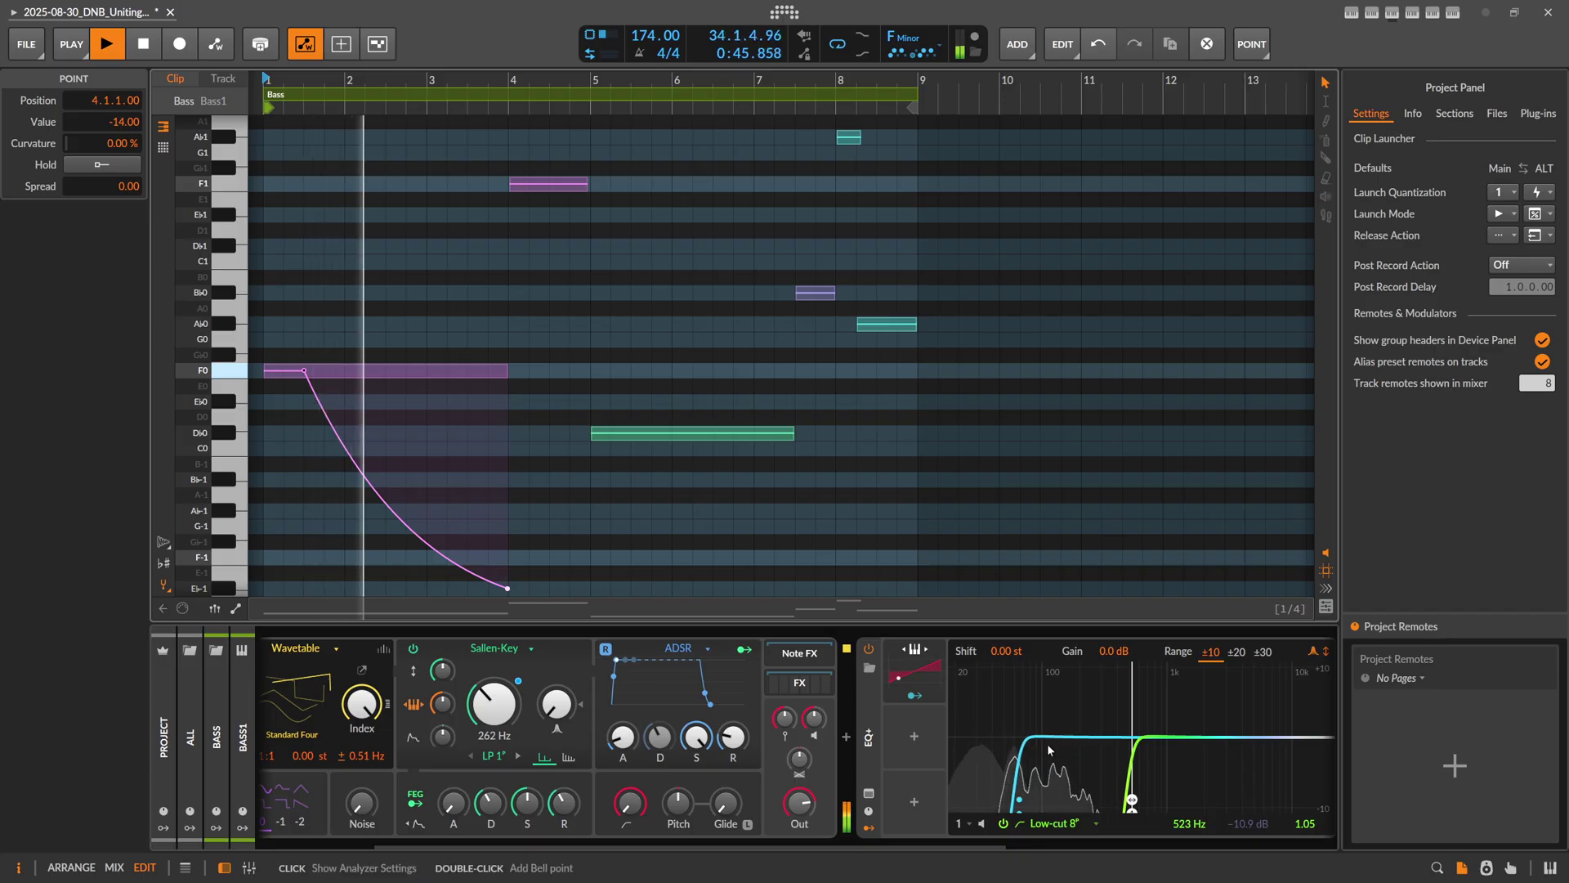
{"action": "key", "text": "space"}
{"action": "key", "text": "space"}
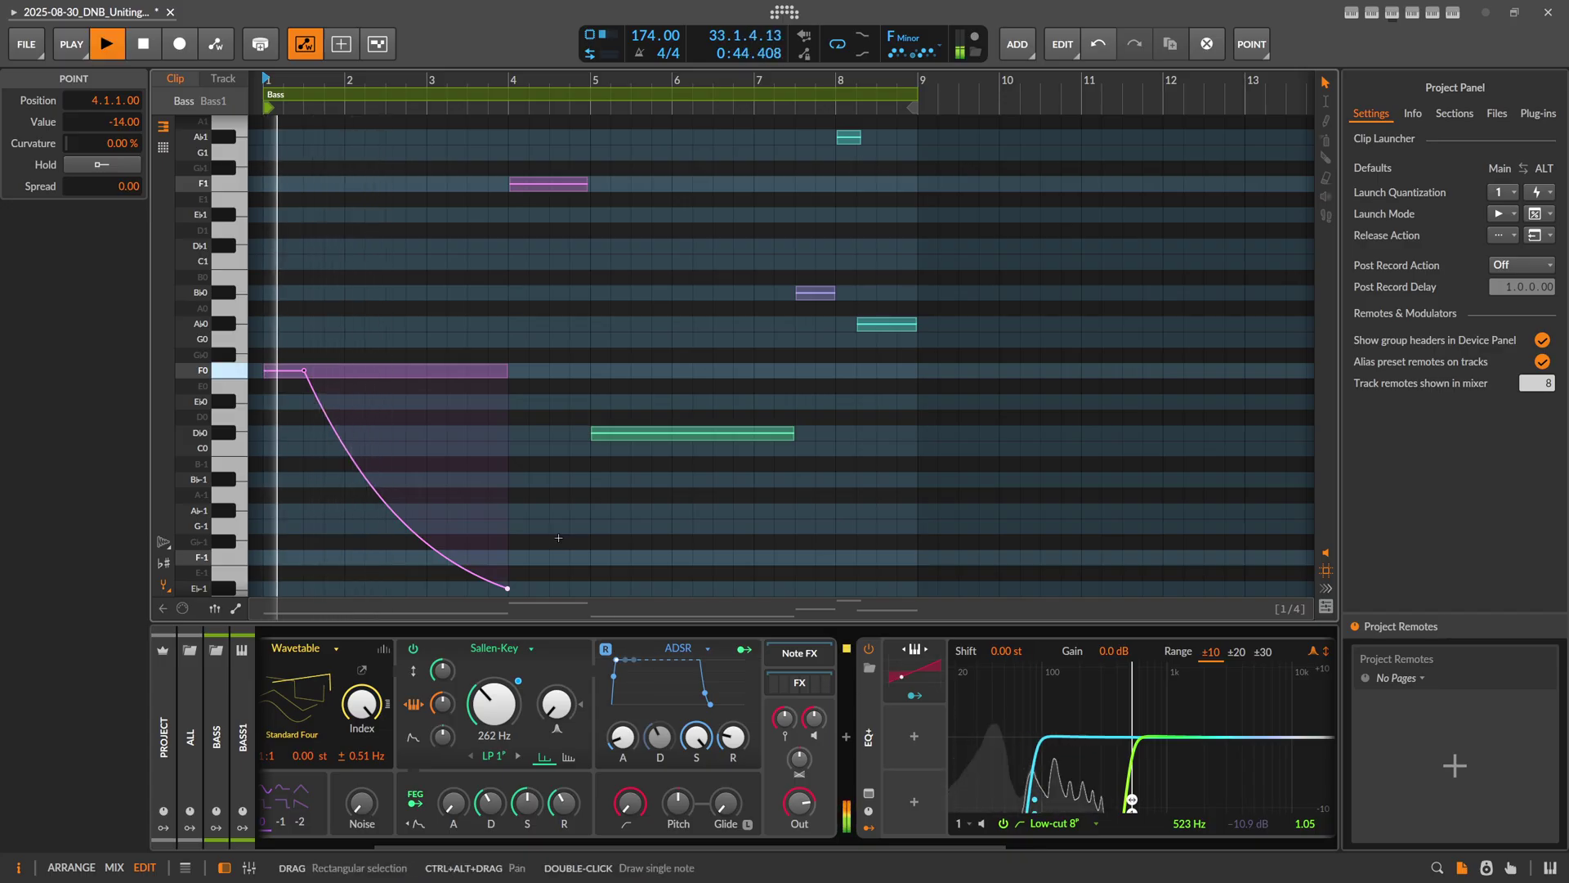
{"action": "key", "text": "space"}
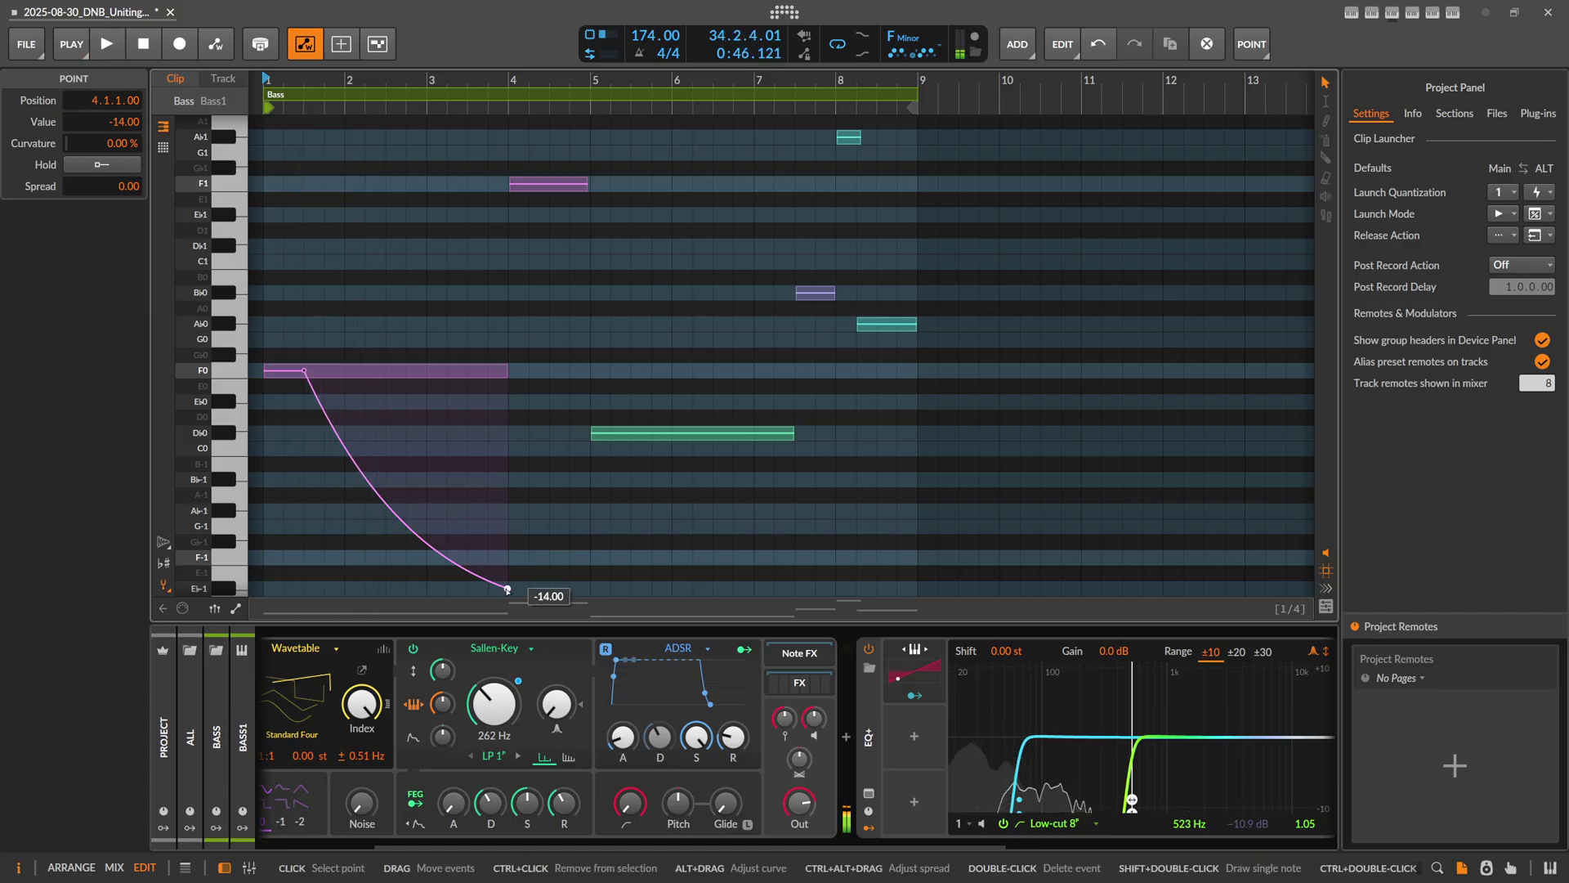
Reset the F0 note's pitch end point to 0.00 and return to the arrangement
{"action": "left_click_drag", "start_coordinate": [508, 588], "coordinate": [508, 291]}
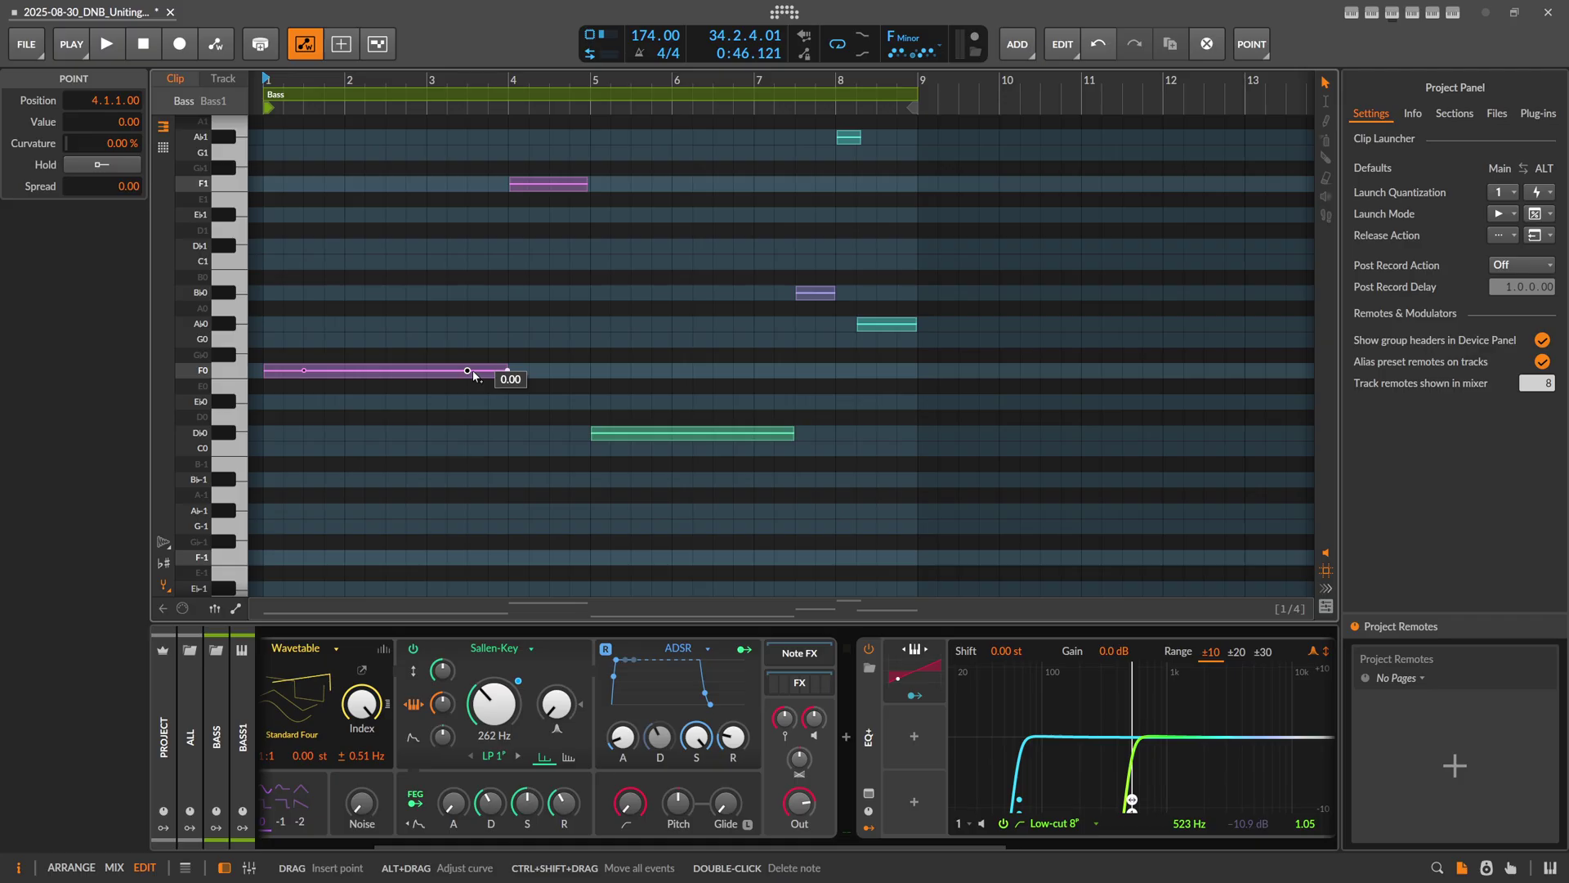
{"action": "left_click_drag", "start_coordinate": [431, 87], "coordinate": [481, 117]}
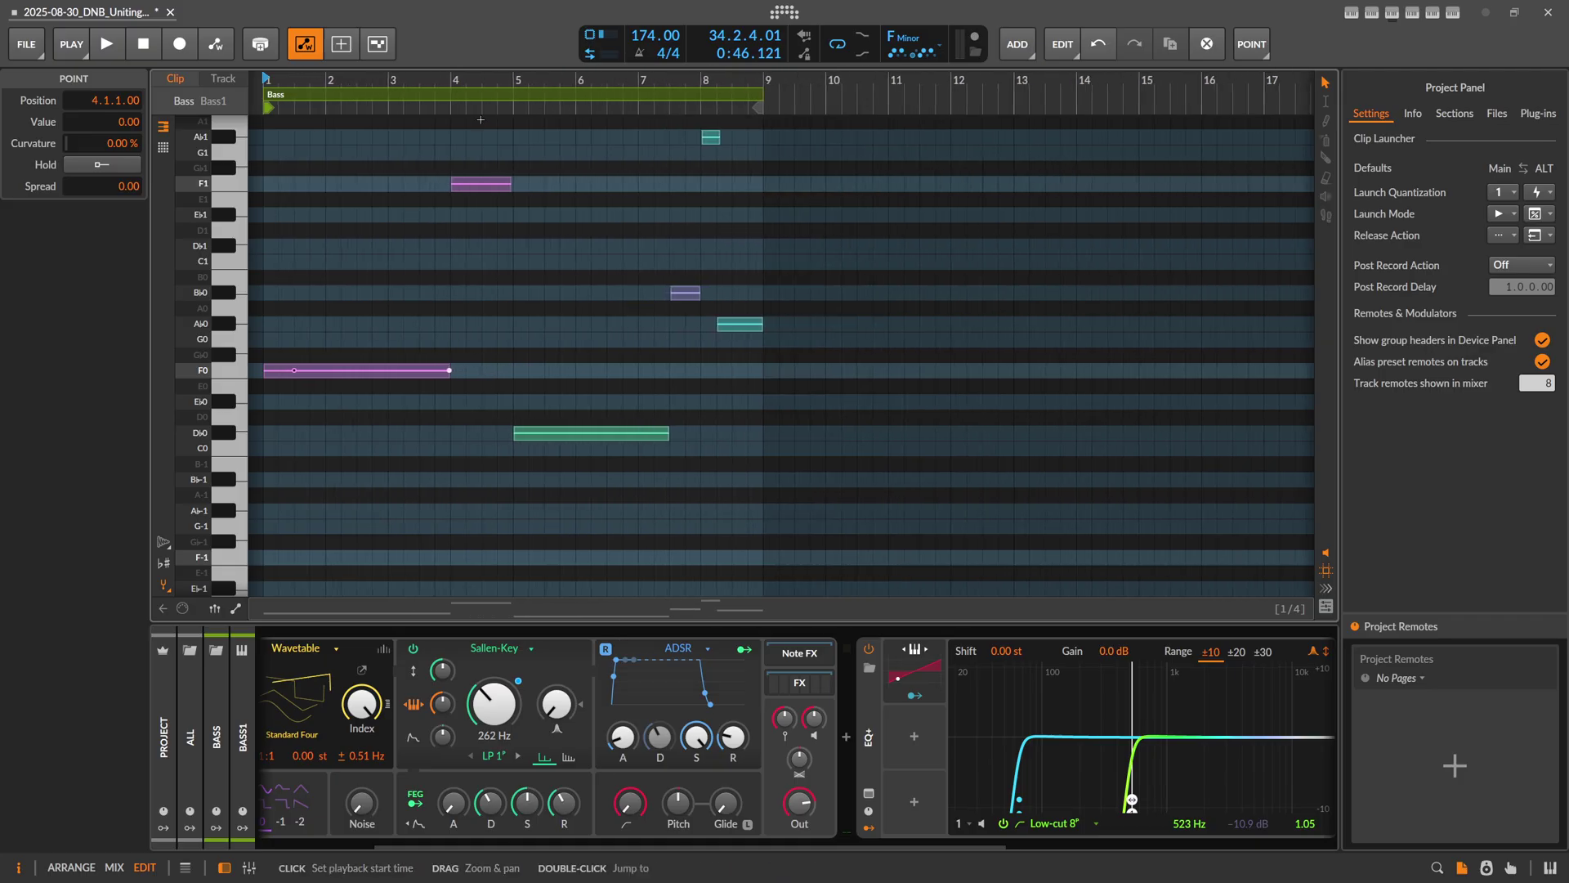
{"action": "key", "text": "alt+1"}
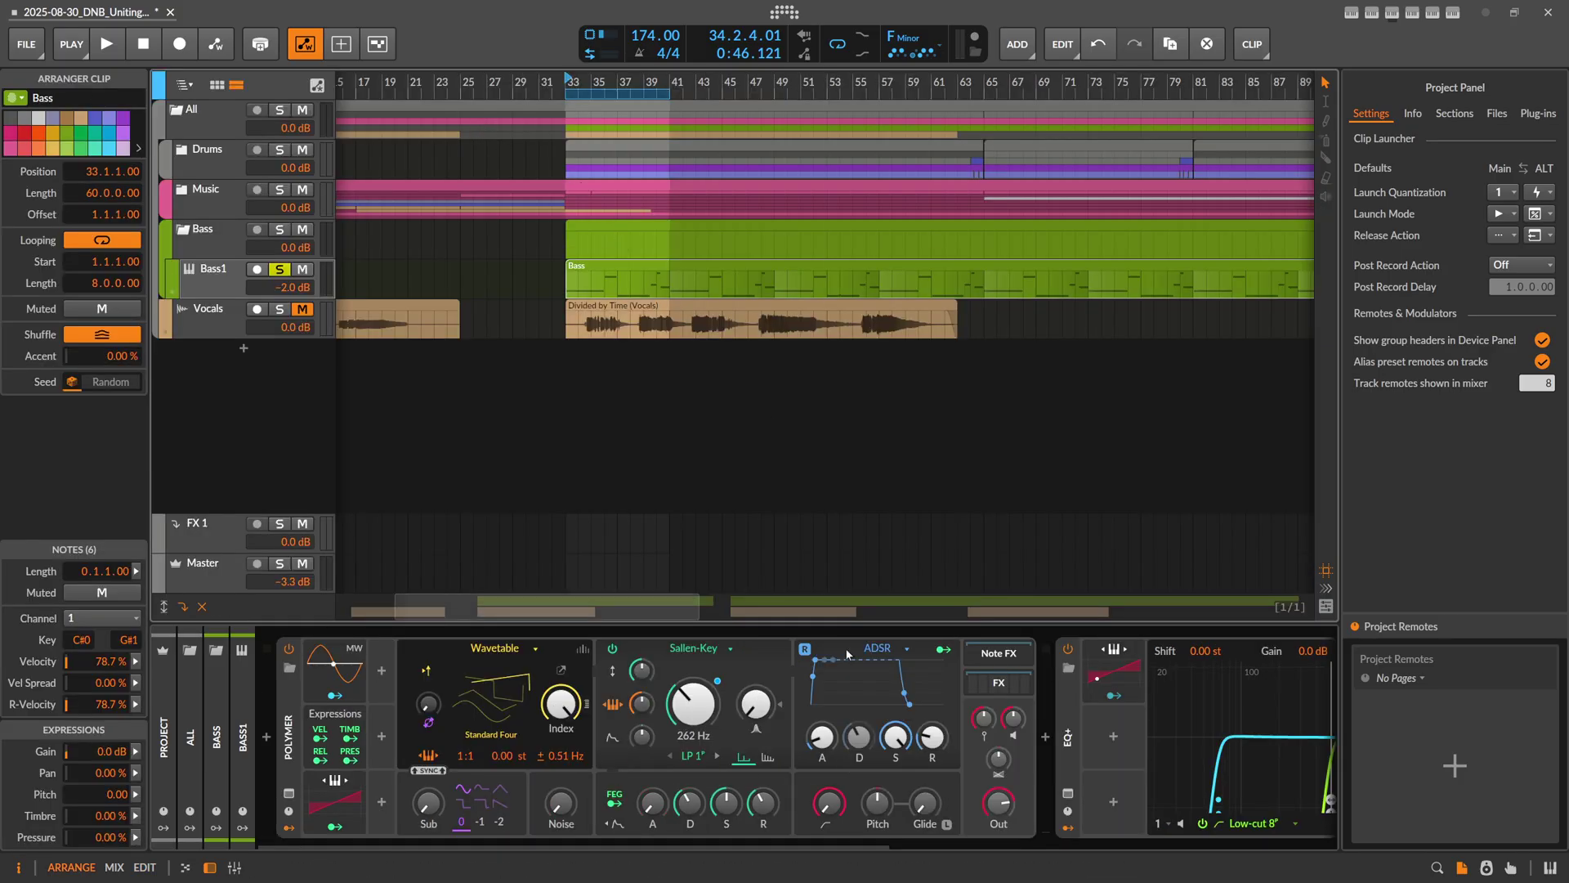
Insert a Chain device between EQ+ and Spectrum on the Bass1 track
{"action": "scroll", "coordinate": [767, 831], "scroll_direction": "down", "scroll_amount": 5}
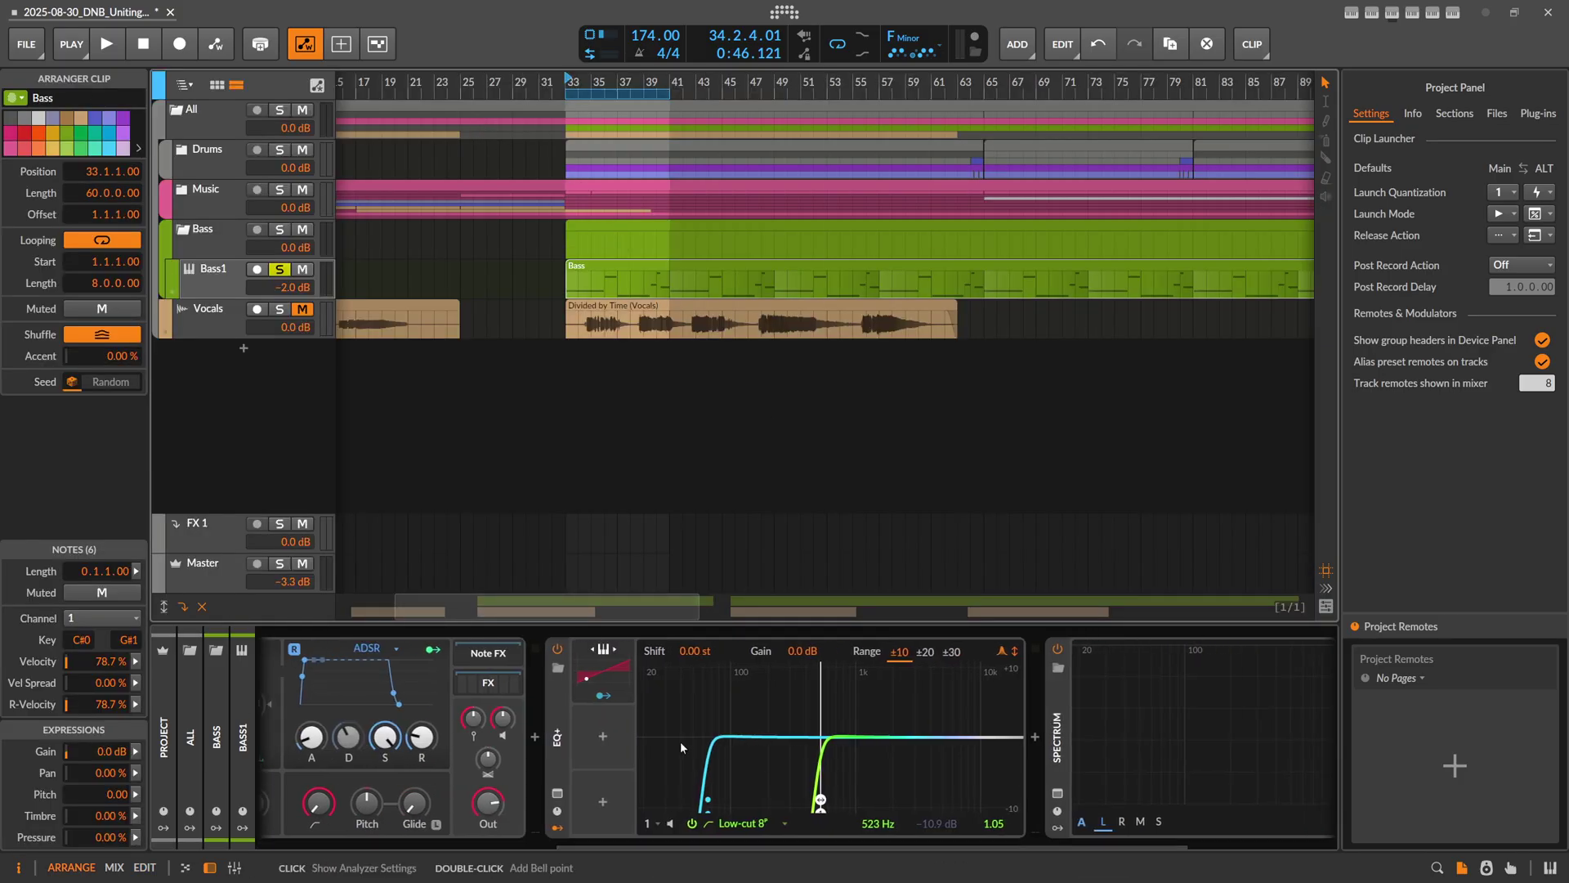
{"action": "left_click_drag", "start_coordinate": [683, 846], "coordinate": [806, 850]}
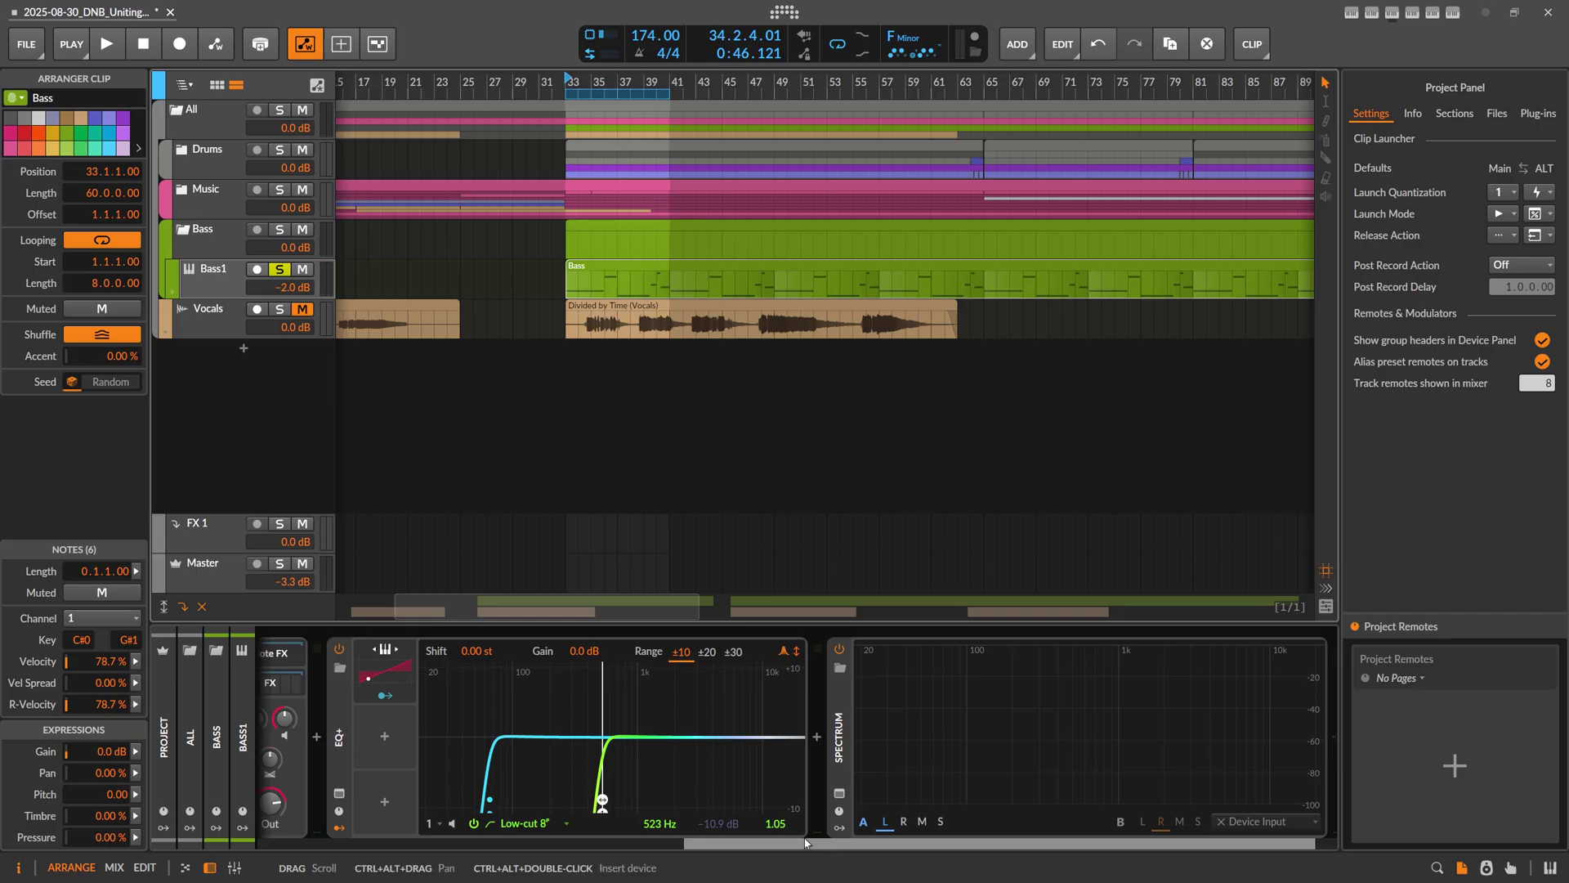
{"action": "left_click_drag", "start_coordinate": [803, 844], "coordinate": [378, 844]}
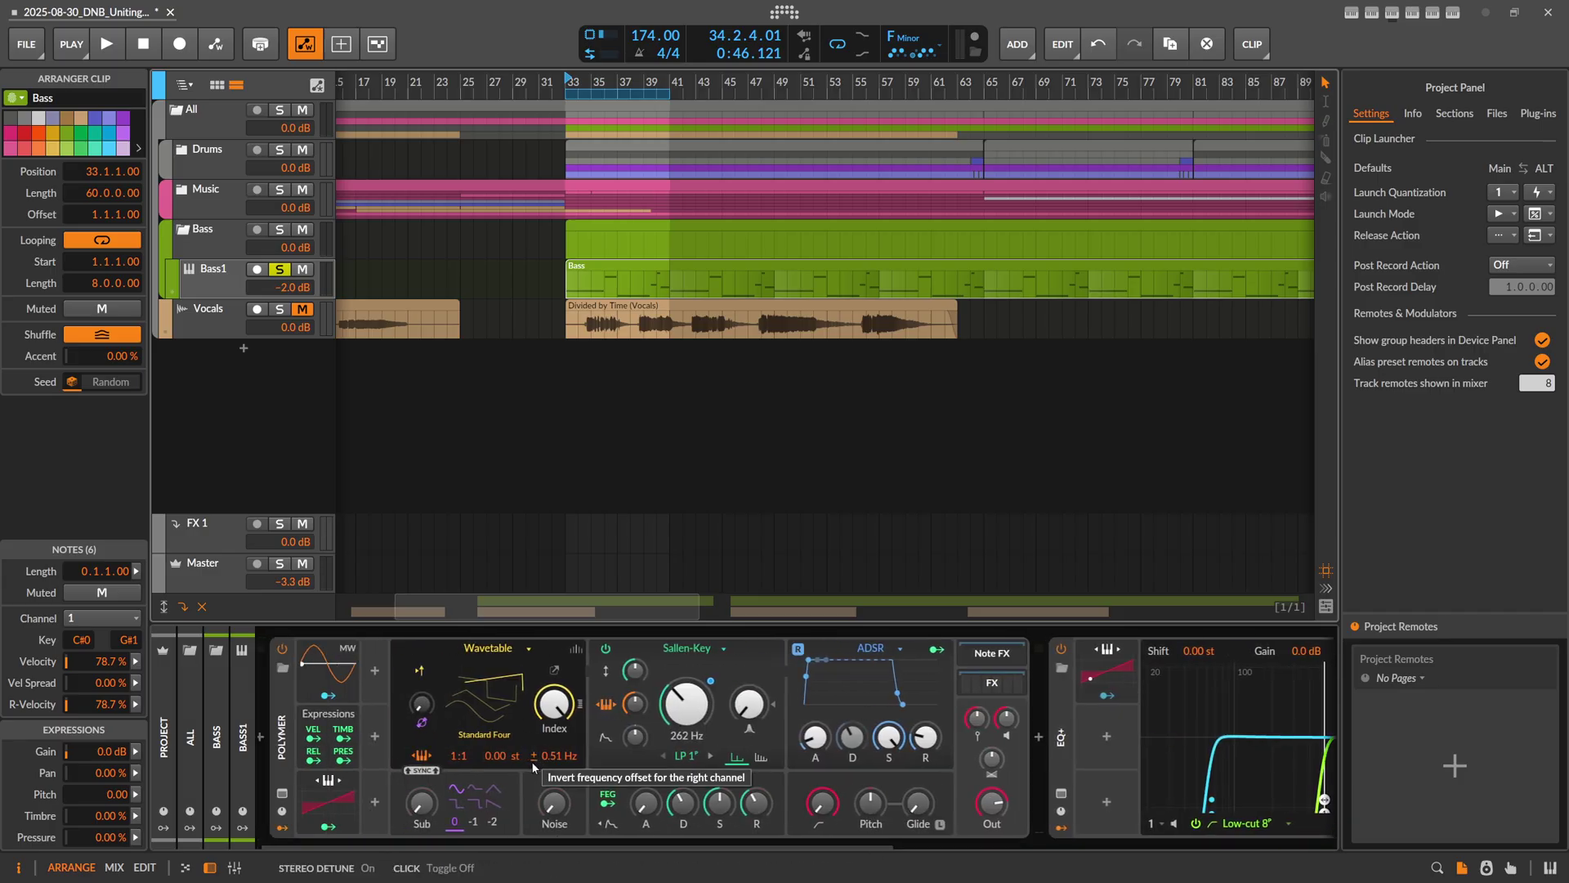
{"action": "left_click_drag", "start_coordinate": [503, 842], "coordinate": [948, 845]}
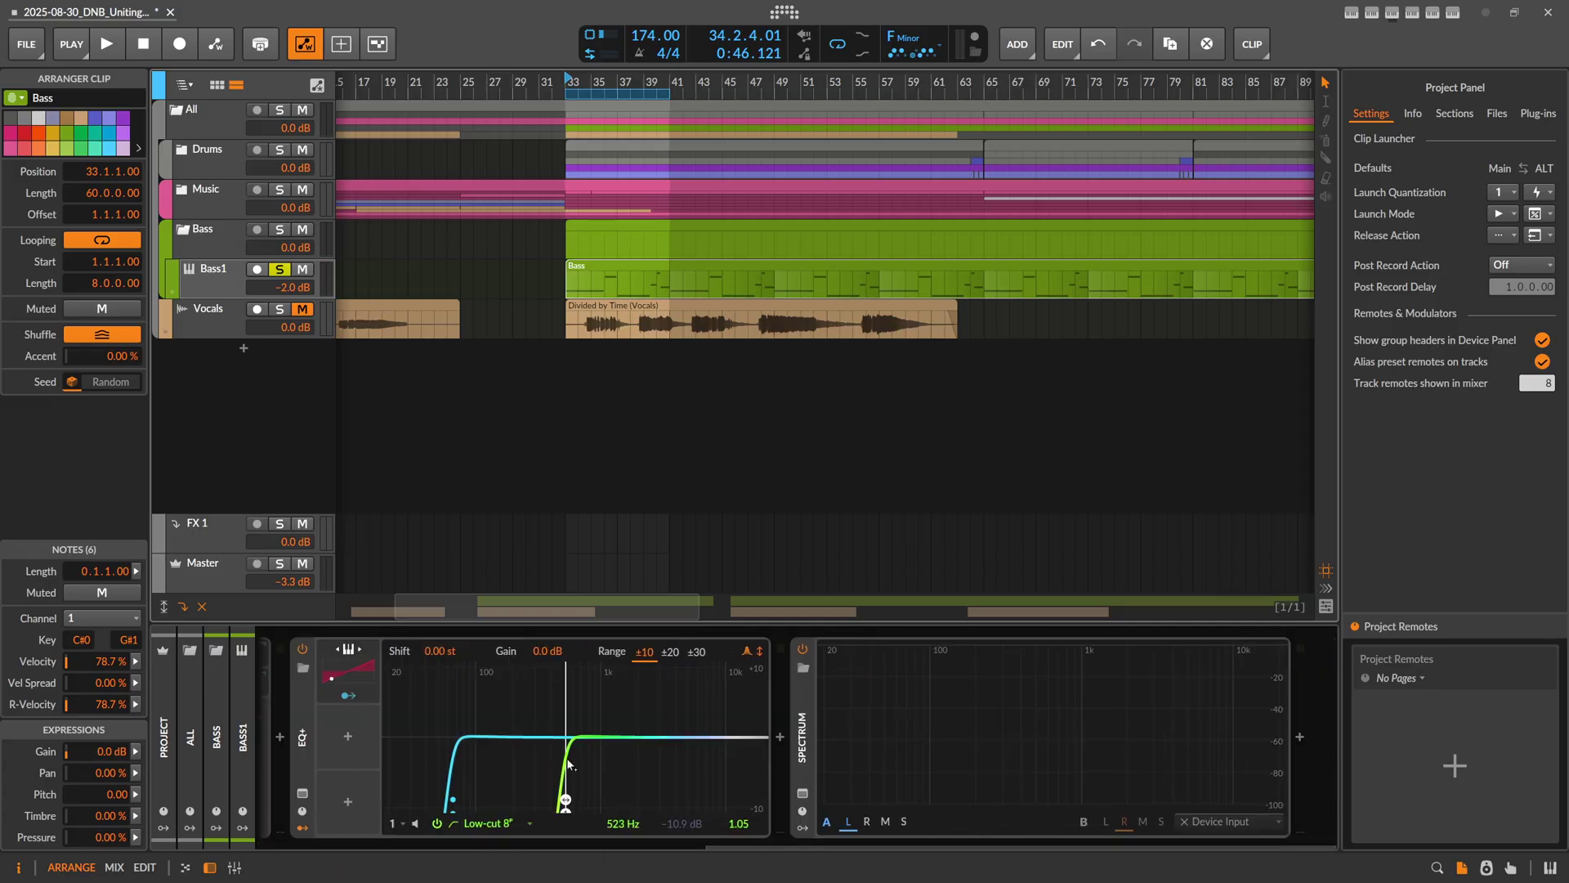
{"action": "left_click", "coordinate": [779, 738]}
{"action": "type", "text": "chain"}
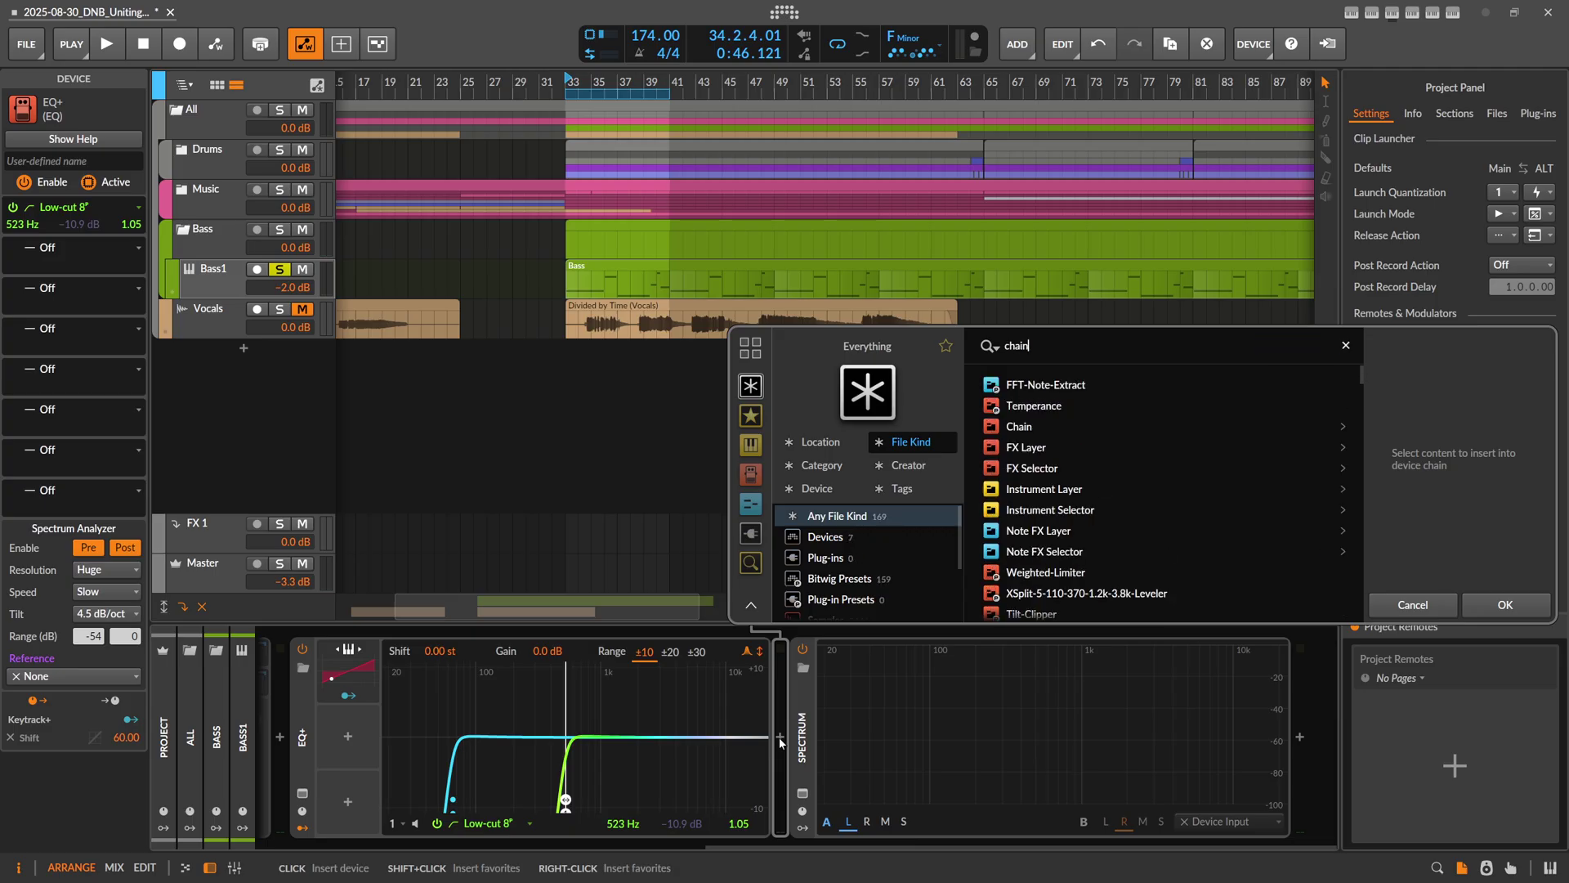
{"action": "key", "text": "Return"}
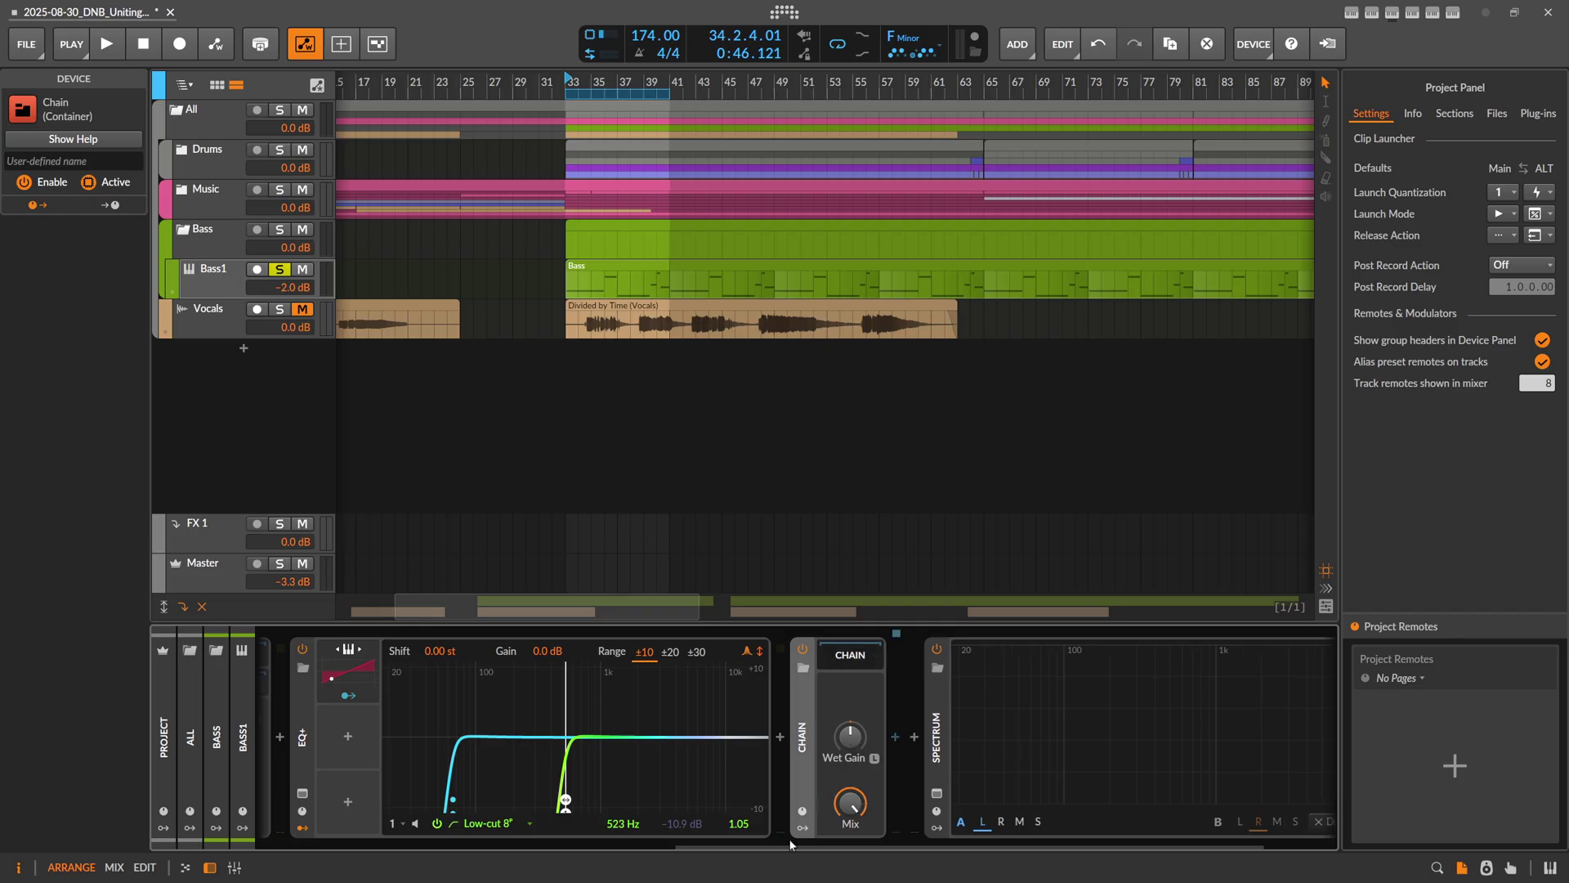
Insert a Polymer synth inside the Chain device and set its oscillator to Sine
{"action": "left_click_drag", "start_coordinate": [791, 835], "coordinate": [863, 848]}
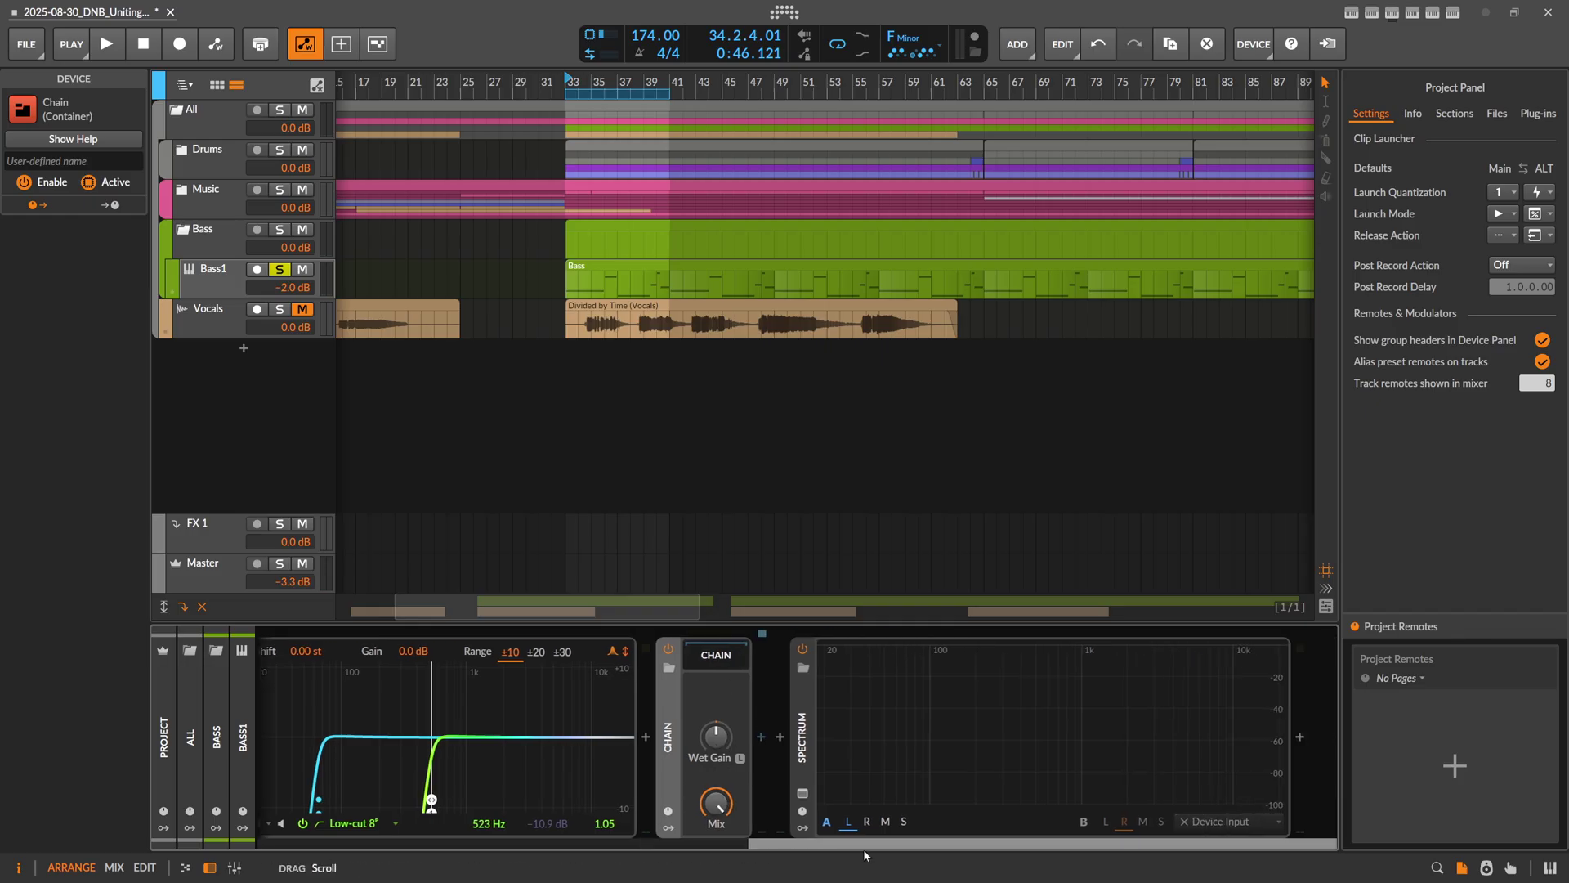
{"action": "left_click", "coordinate": [762, 738]}
{"action": "type", "text": "po"}
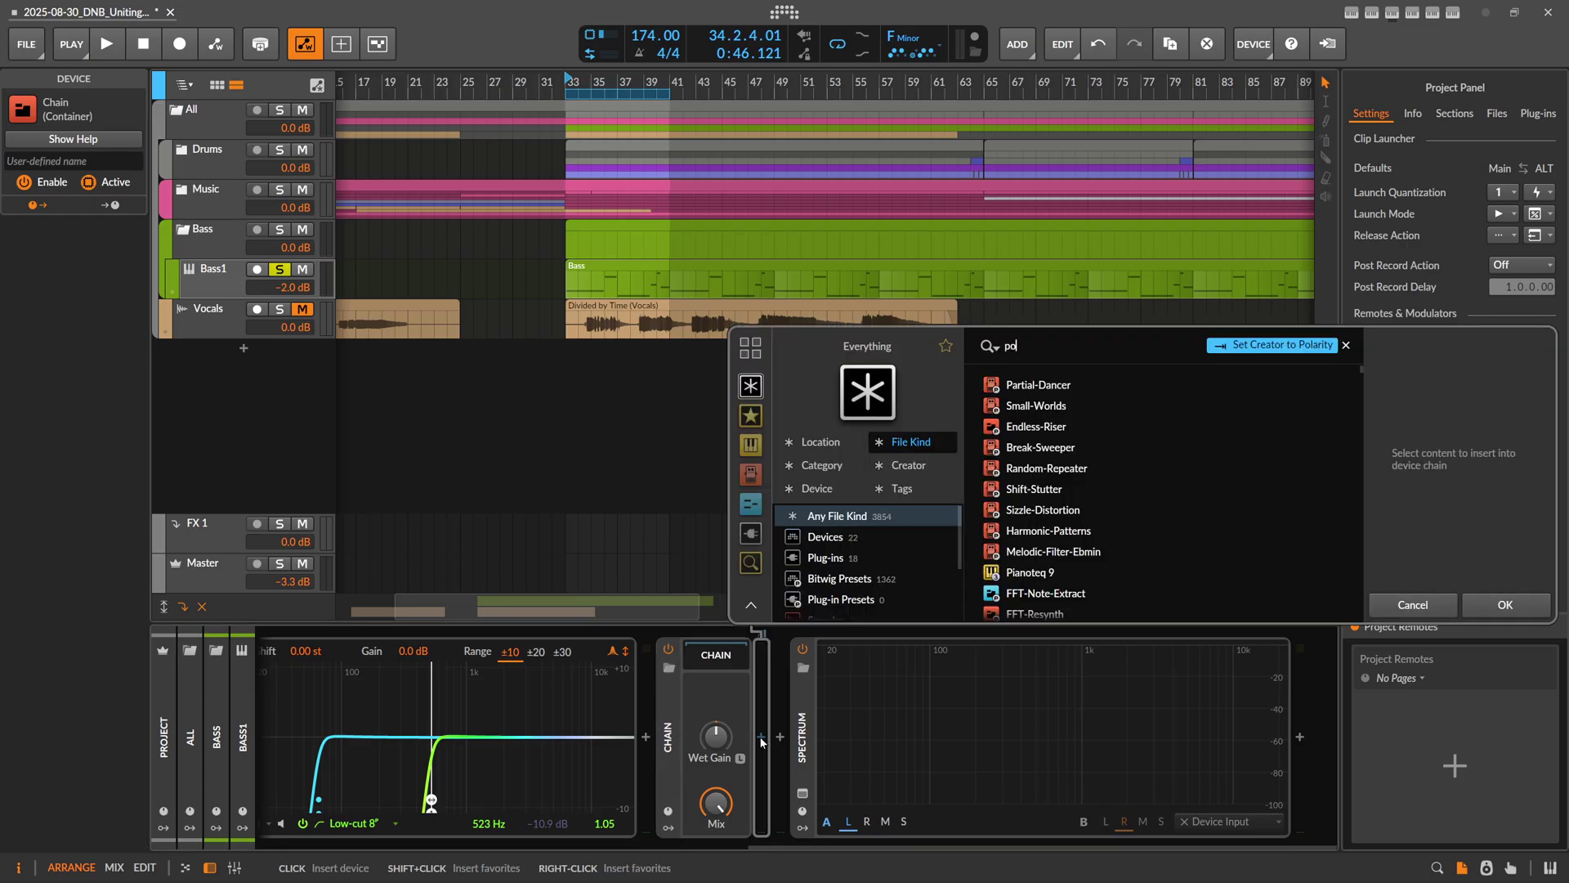
{"action": "type", "text": "lymer"}
{"action": "key", "text": "Return"}
{"action": "left_click", "coordinate": [796, 645]}
{"action": "left_click", "coordinate": [836, 633]}
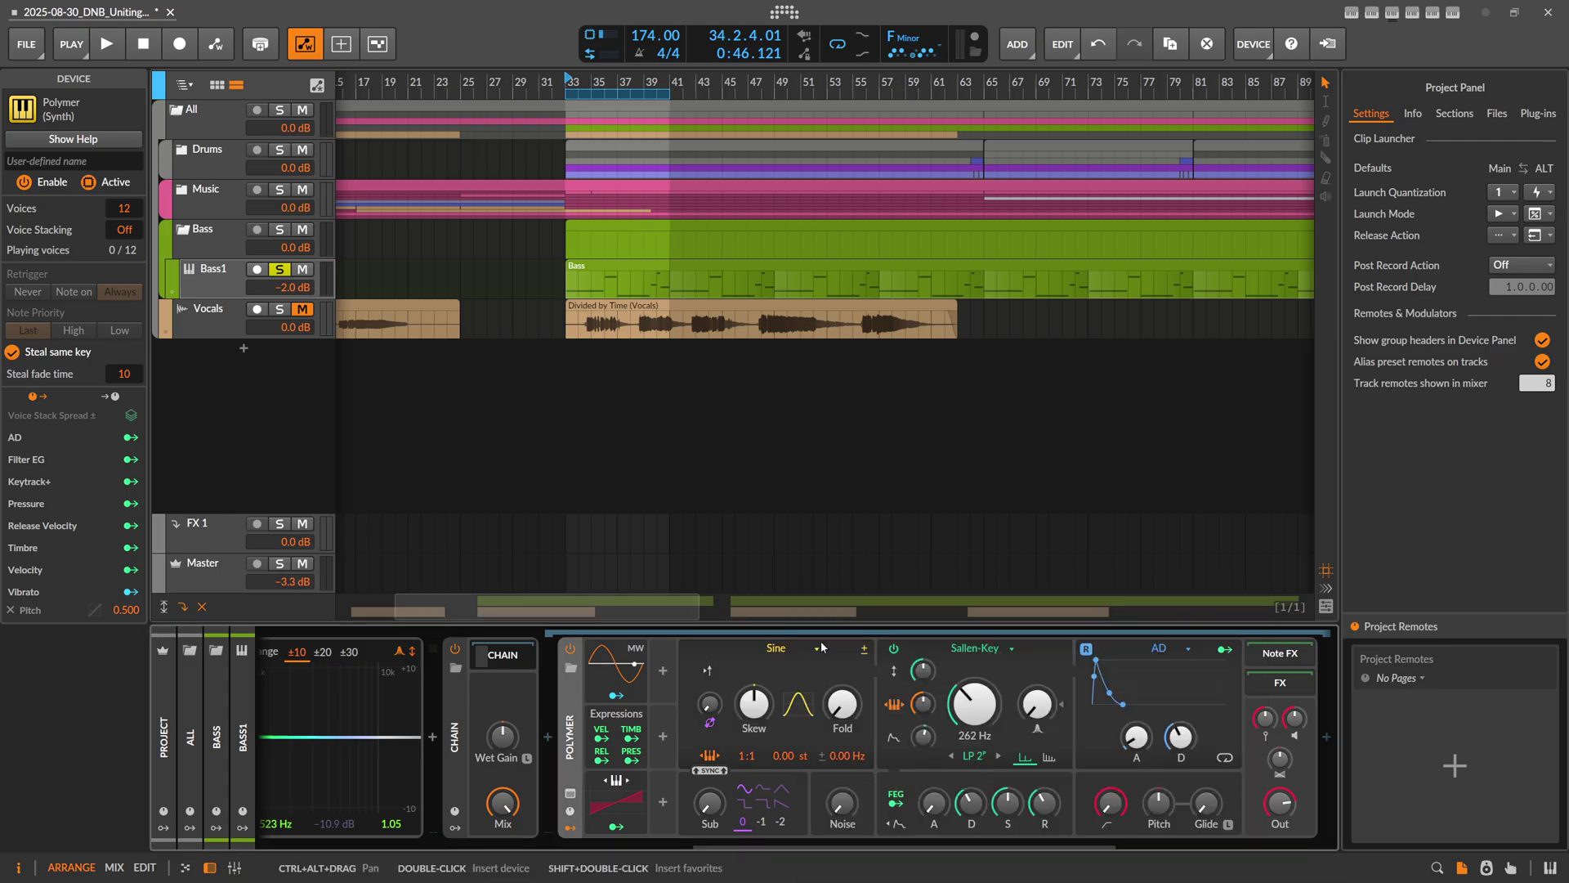
Switch the new Polymer's amplitude envelope to ADSR, raise its sustain, and set its release to about 72 ms
{"action": "left_click_drag", "start_coordinate": [699, 839], "coordinate": [925, 757]}
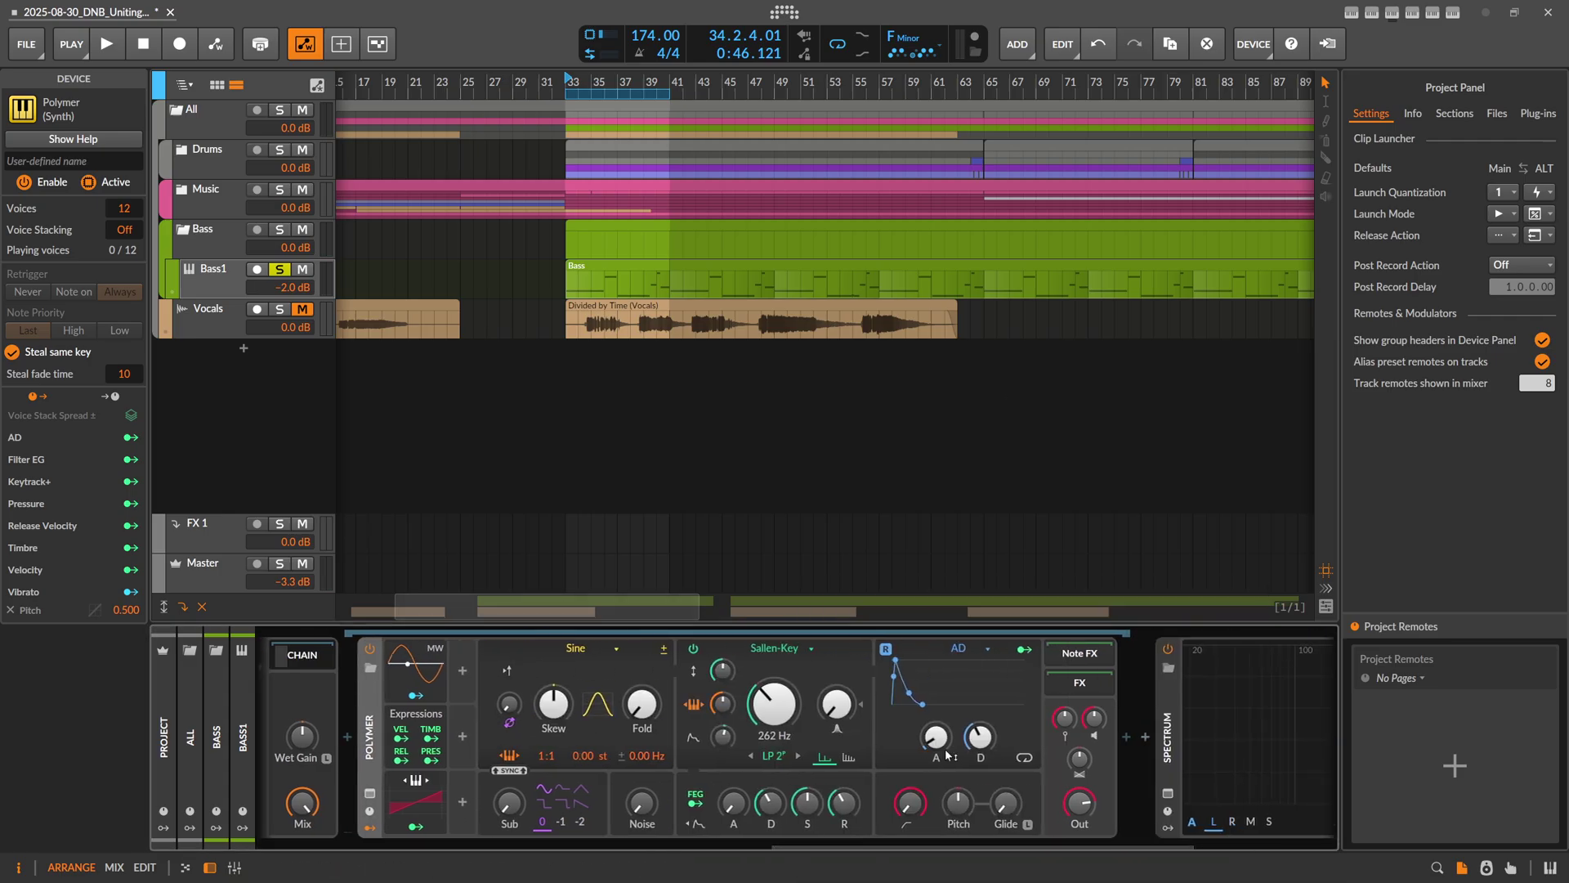
{"action": "left_click", "coordinate": [965, 651]}
{"action": "left_click", "coordinate": [1002, 656]}
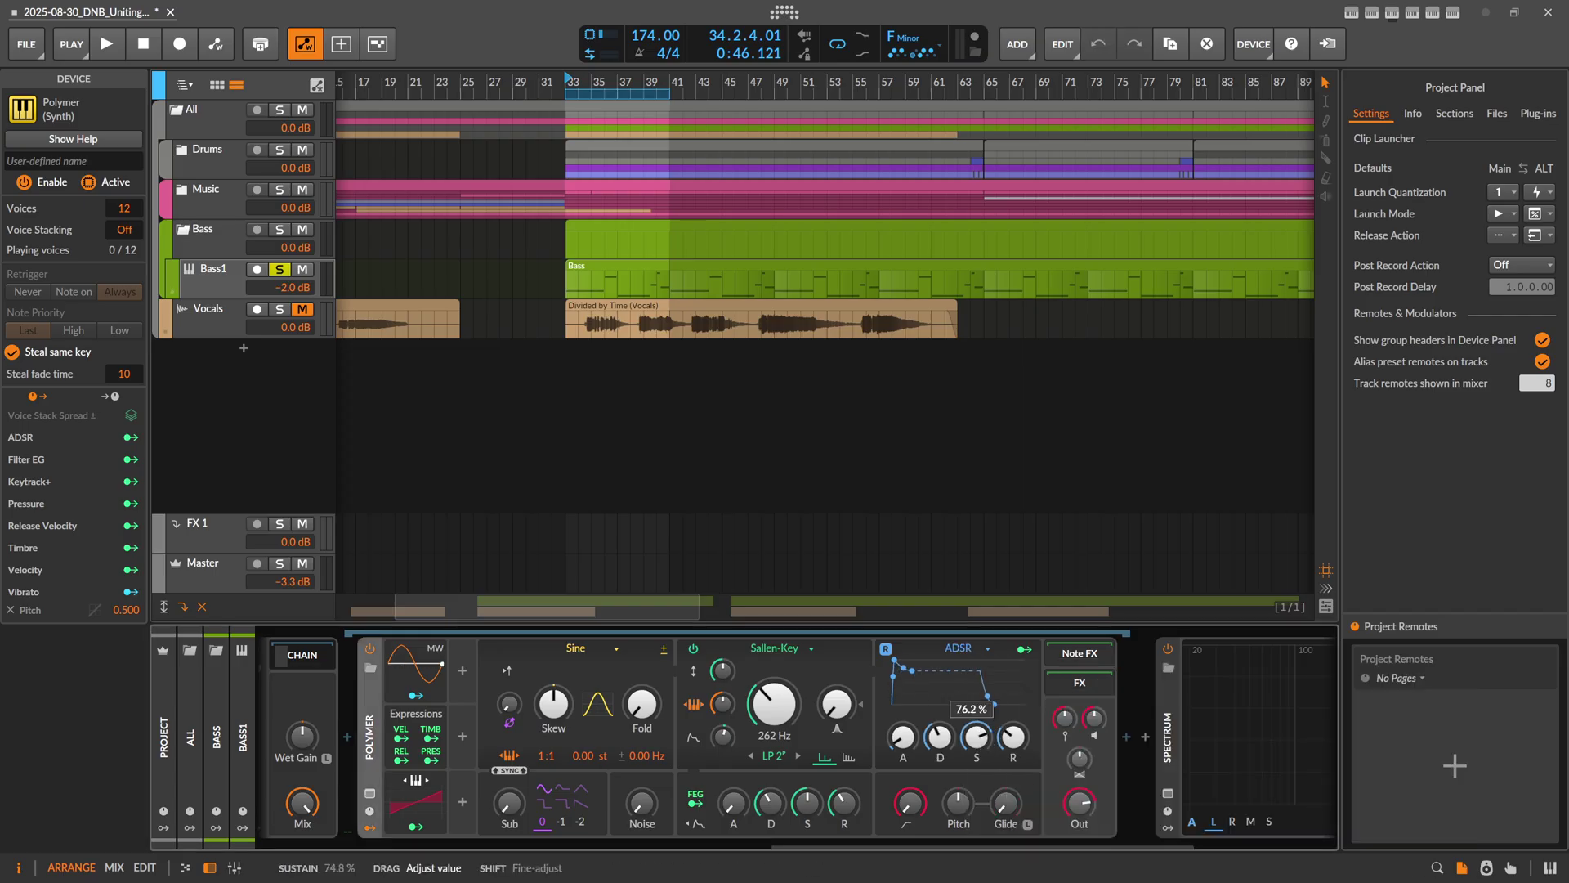
{"action": "left_click_drag", "start_coordinate": [1014, 741], "coordinate": [1015, 752]}
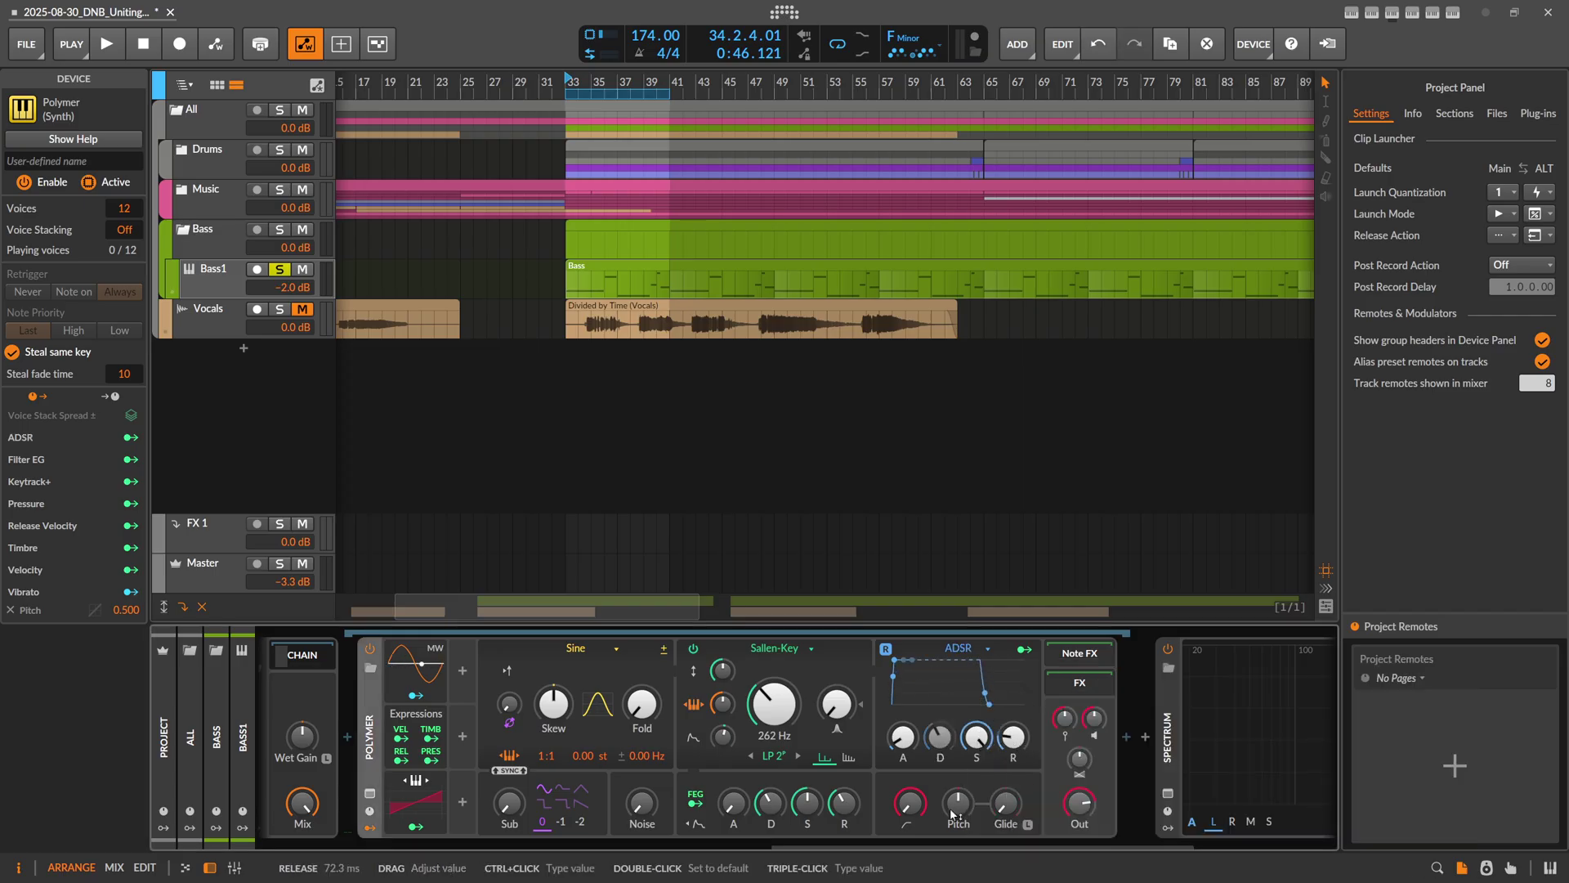
Audition the bass with the added sine Polymer and change the Chain's Mix amount
{"action": "left_click_drag", "start_coordinate": [943, 842], "coordinate": [889, 850]}
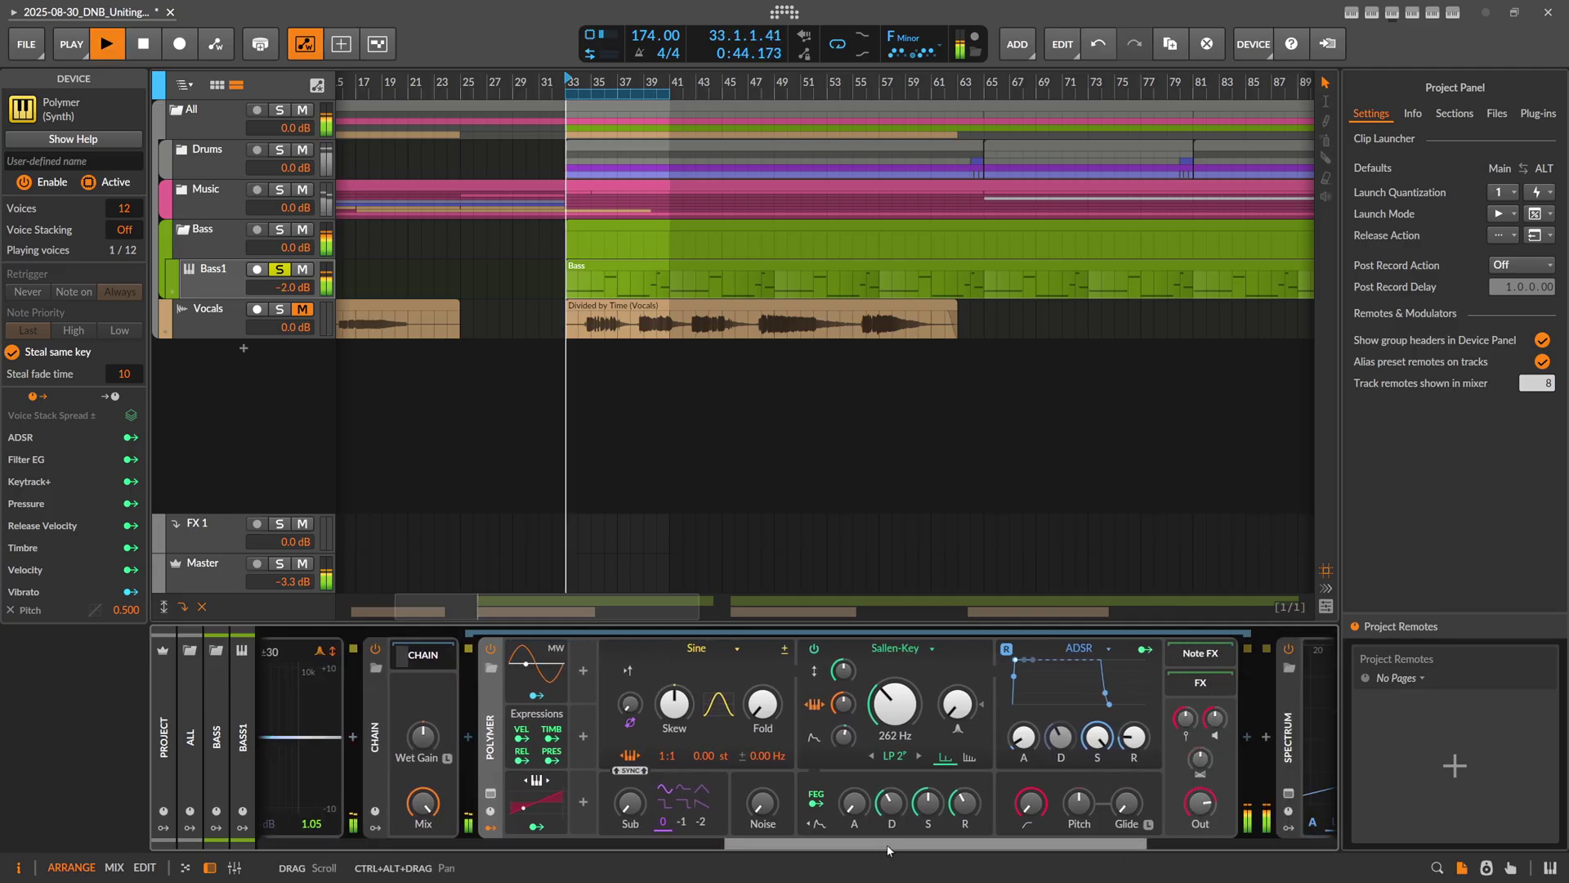
{"action": "key", "text": "space"}
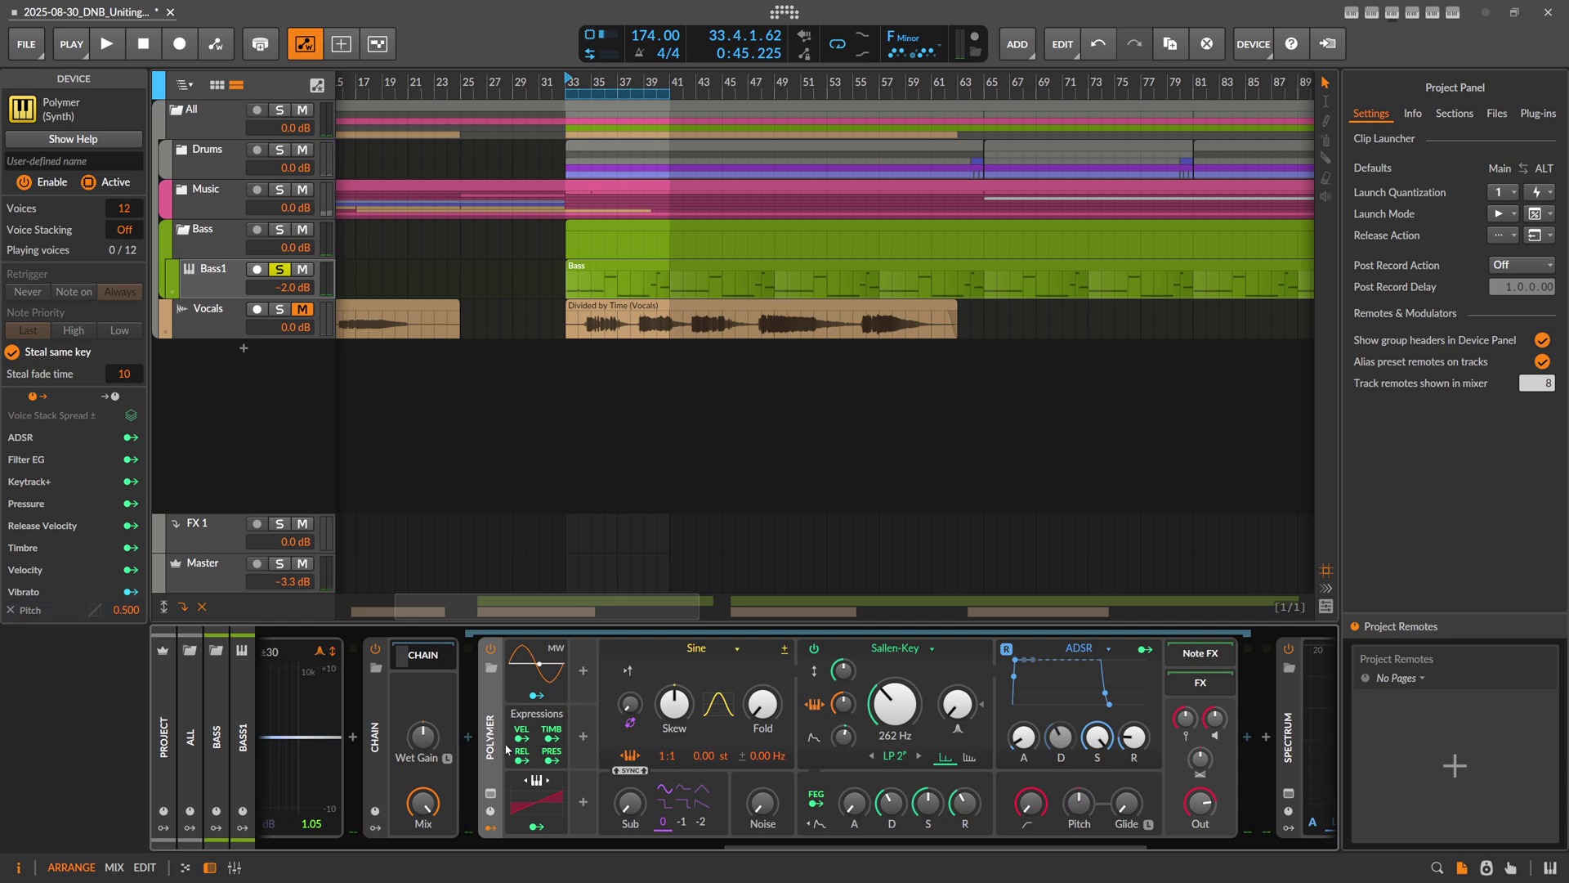
{"action": "key", "text": "space"}
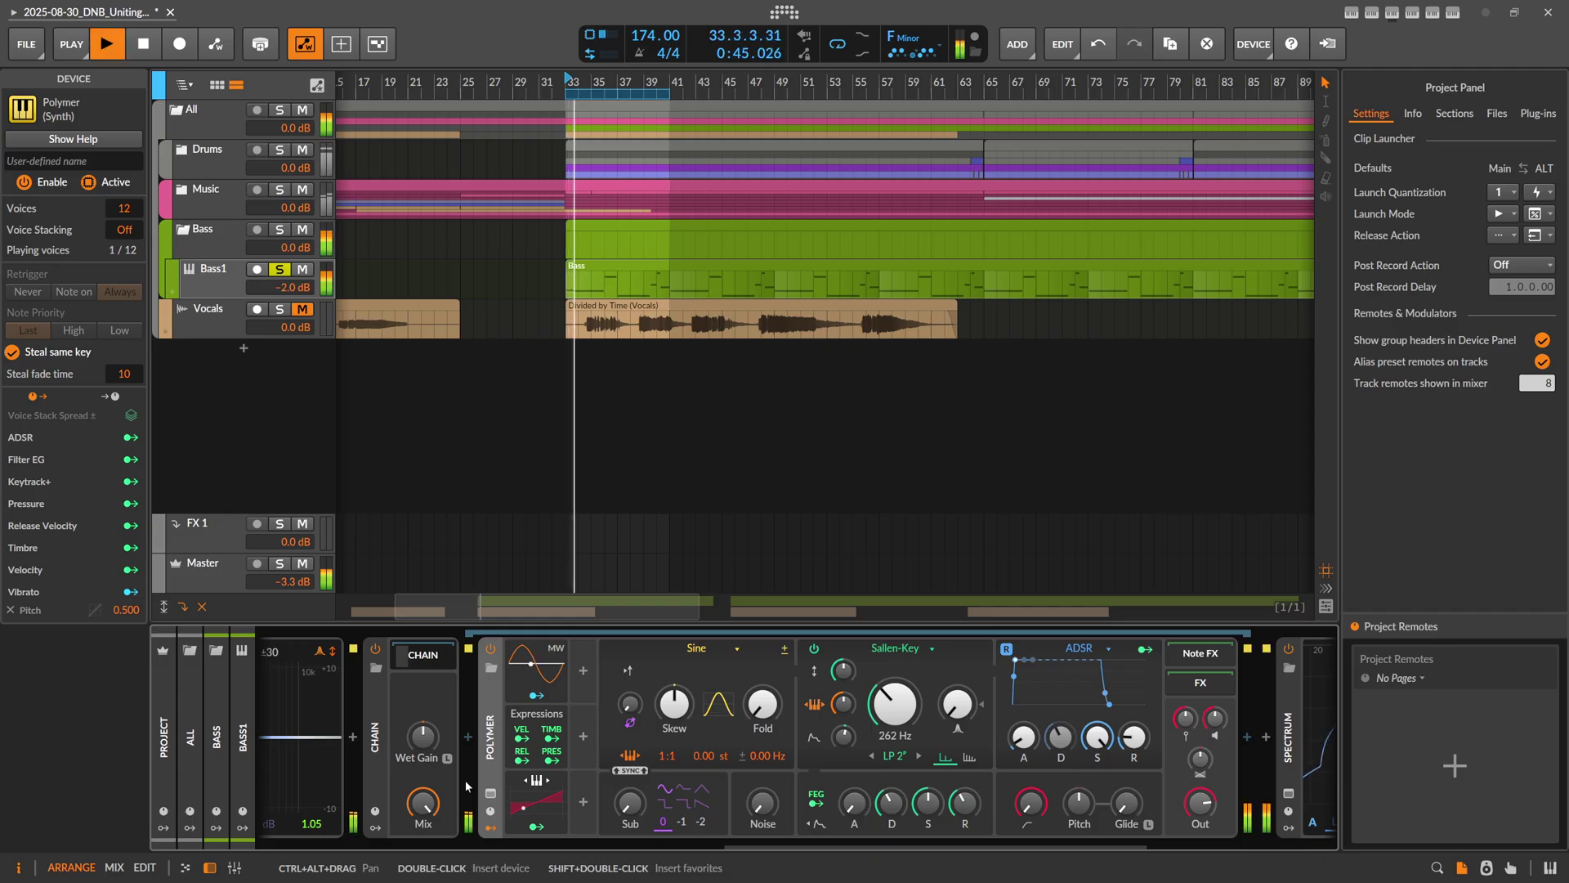
{"action": "key", "text": "space"}
{"action": "left_click", "coordinate": [422, 801], "text": "ctrl"}
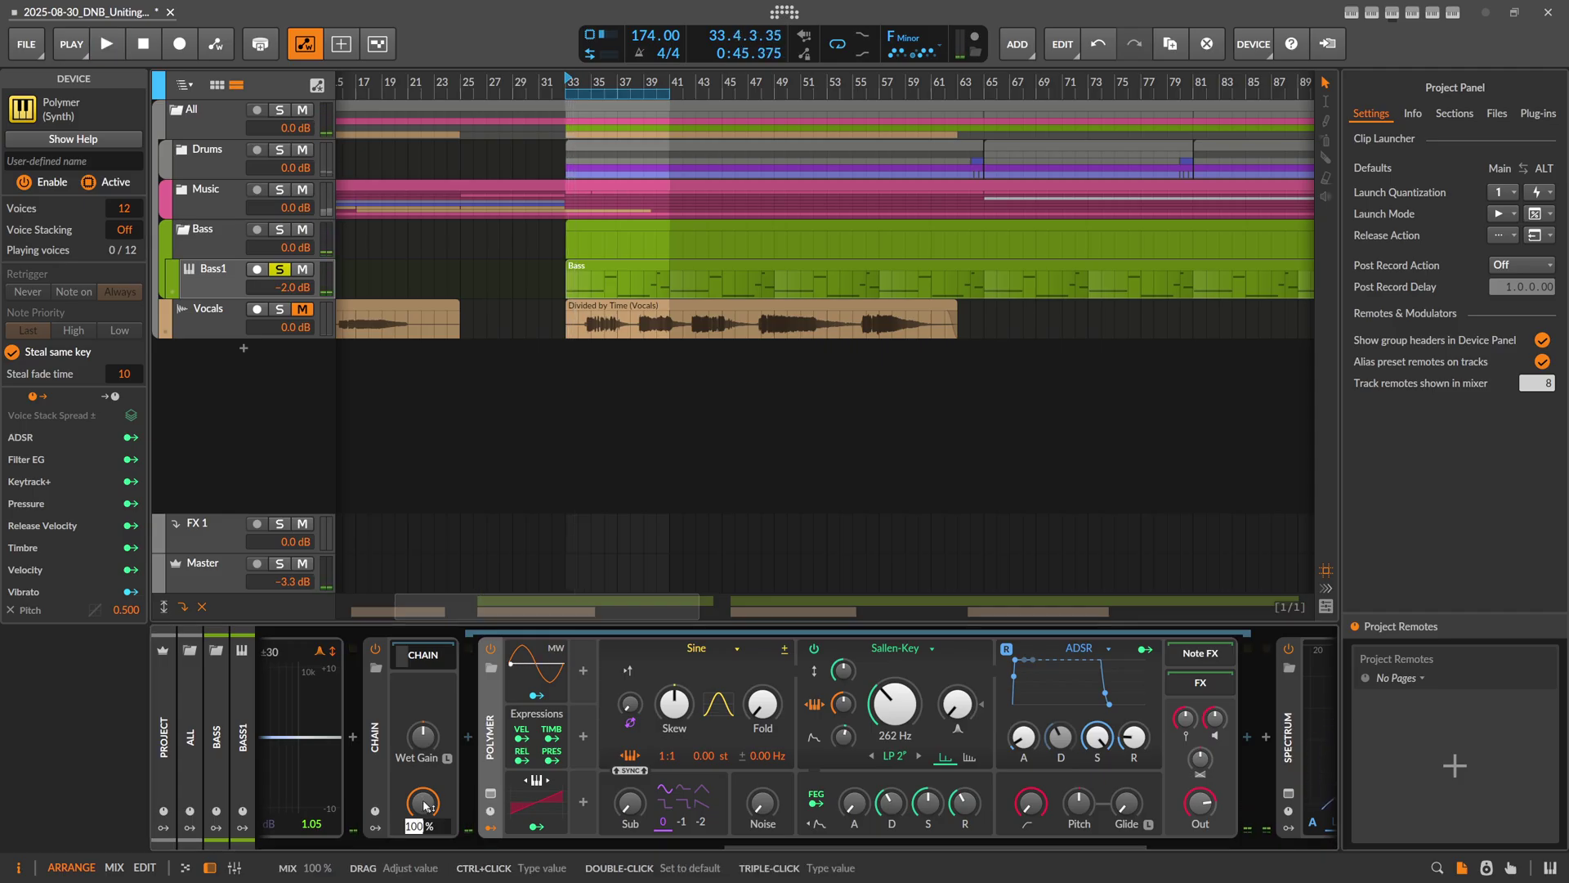
{"action": "key", "text": "Return"}
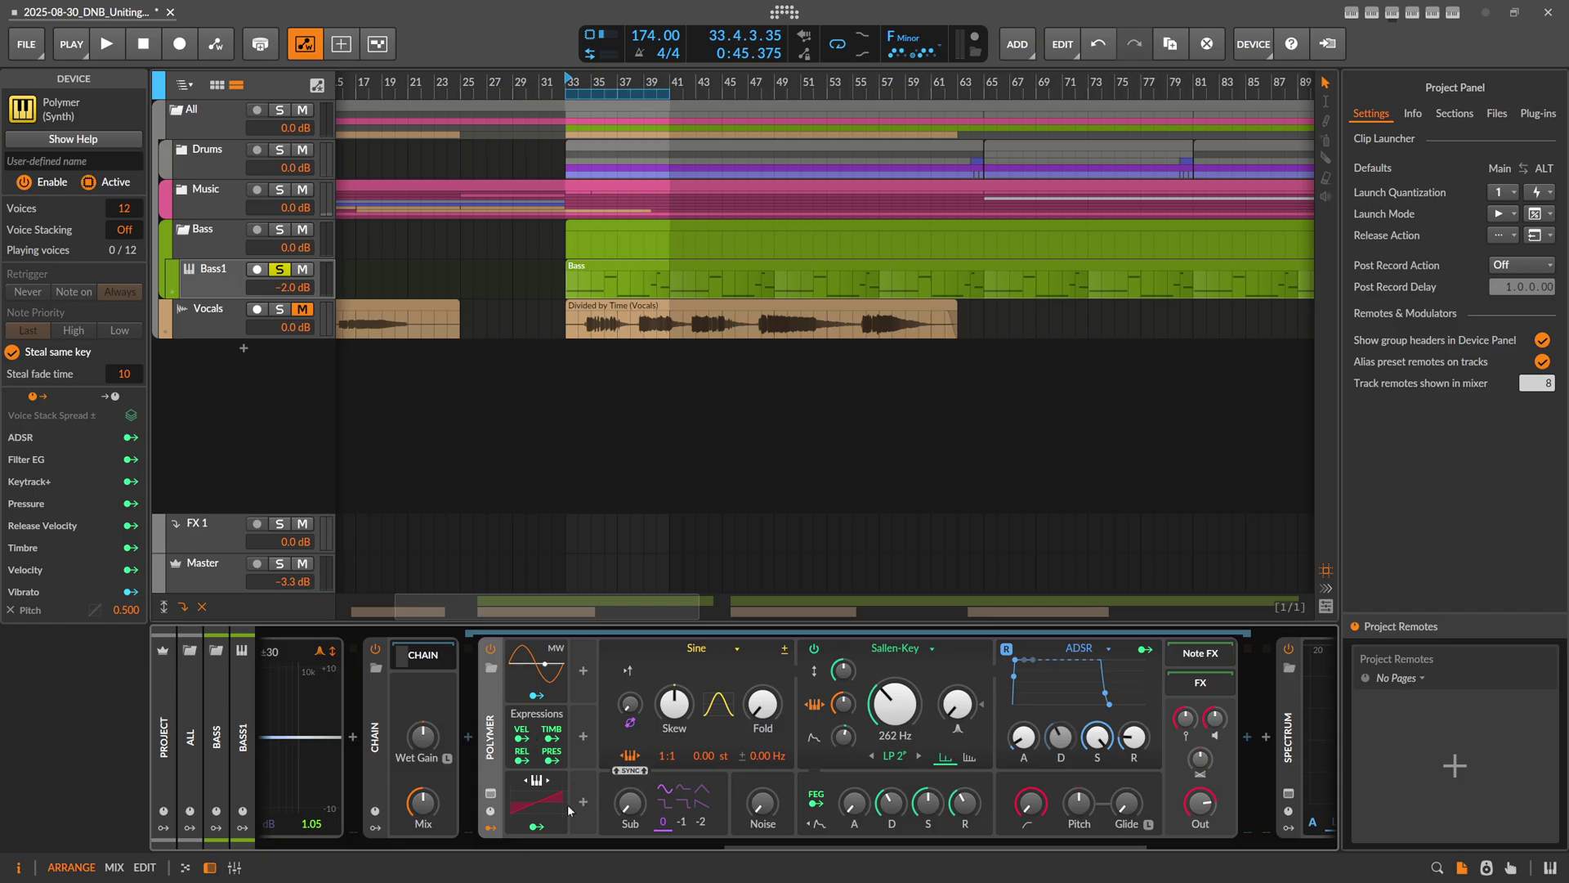
Play the Bass1 track and open the Spectrum's expanded view to examine the level of the bass fundamental
{"action": "scroll", "coordinate": [675, 846], "scroll_direction": "left", "scroll_amount": 5}
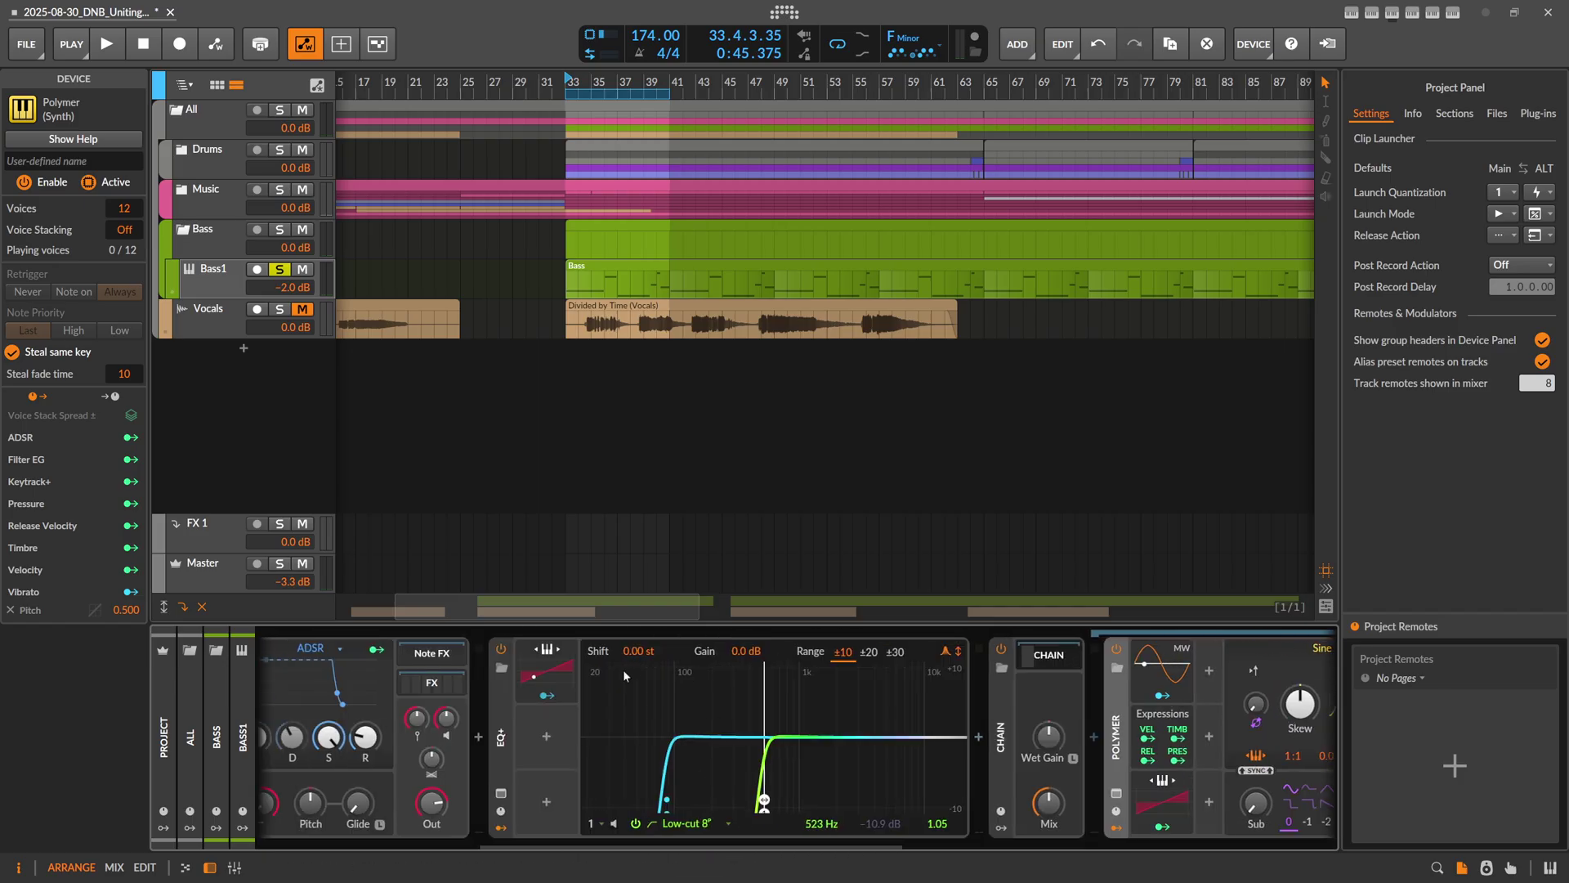
{"action": "left_click_drag", "start_coordinate": [698, 848], "coordinate": [808, 850]}
{"action": "key", "text": "space"}
{"action": "left_click", "coordinate": [922, 849]}
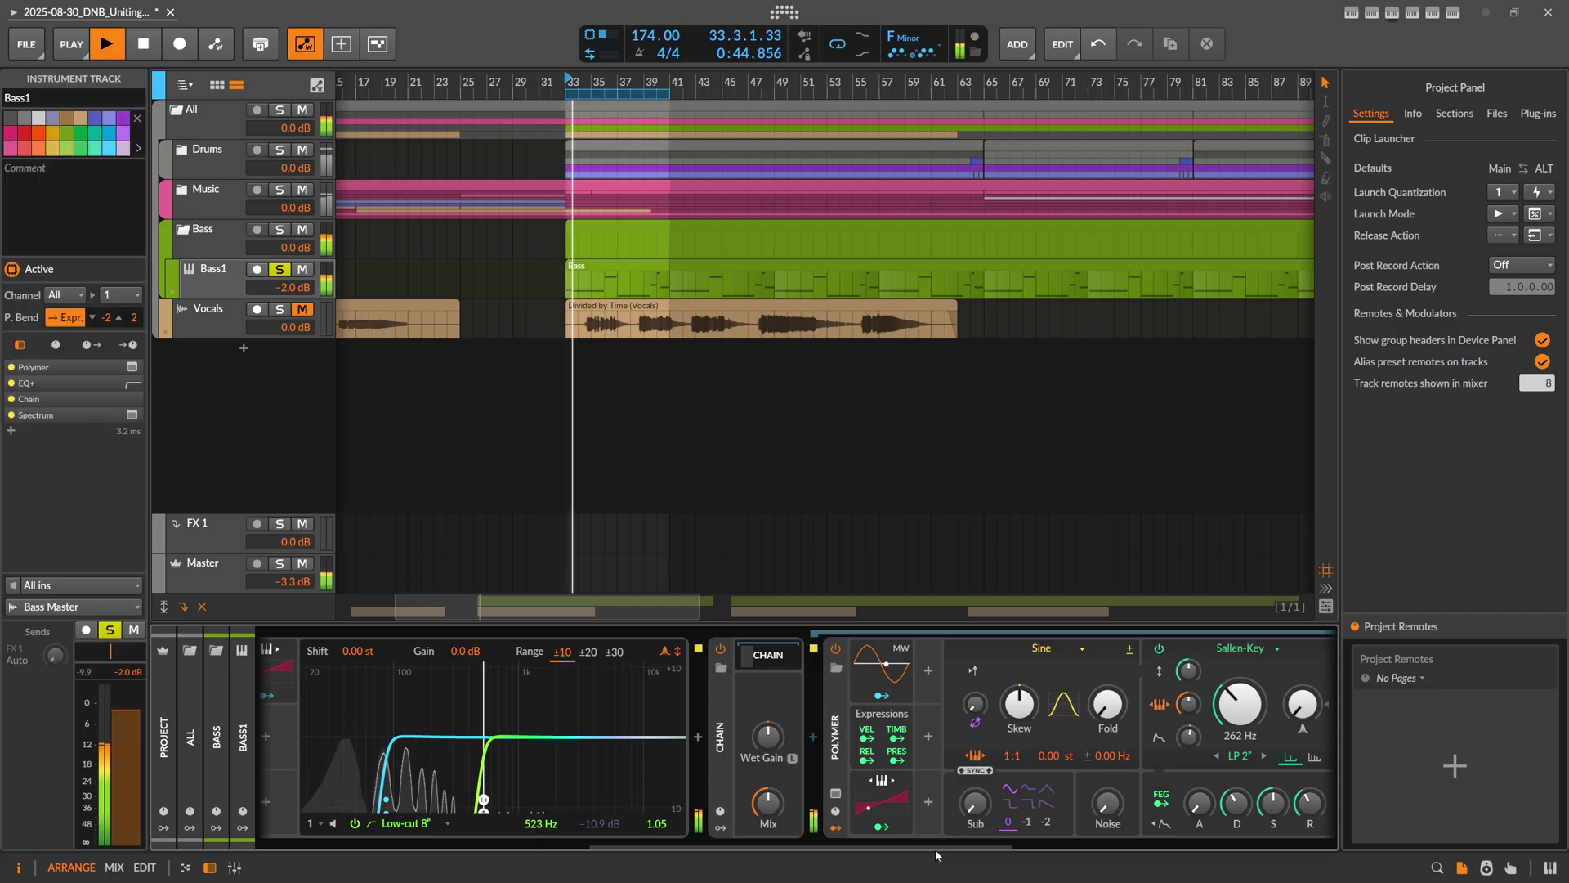
{"action": "left_click_drag", "start_coordinate": [908, 848], "coordinate": [1126, 848]}
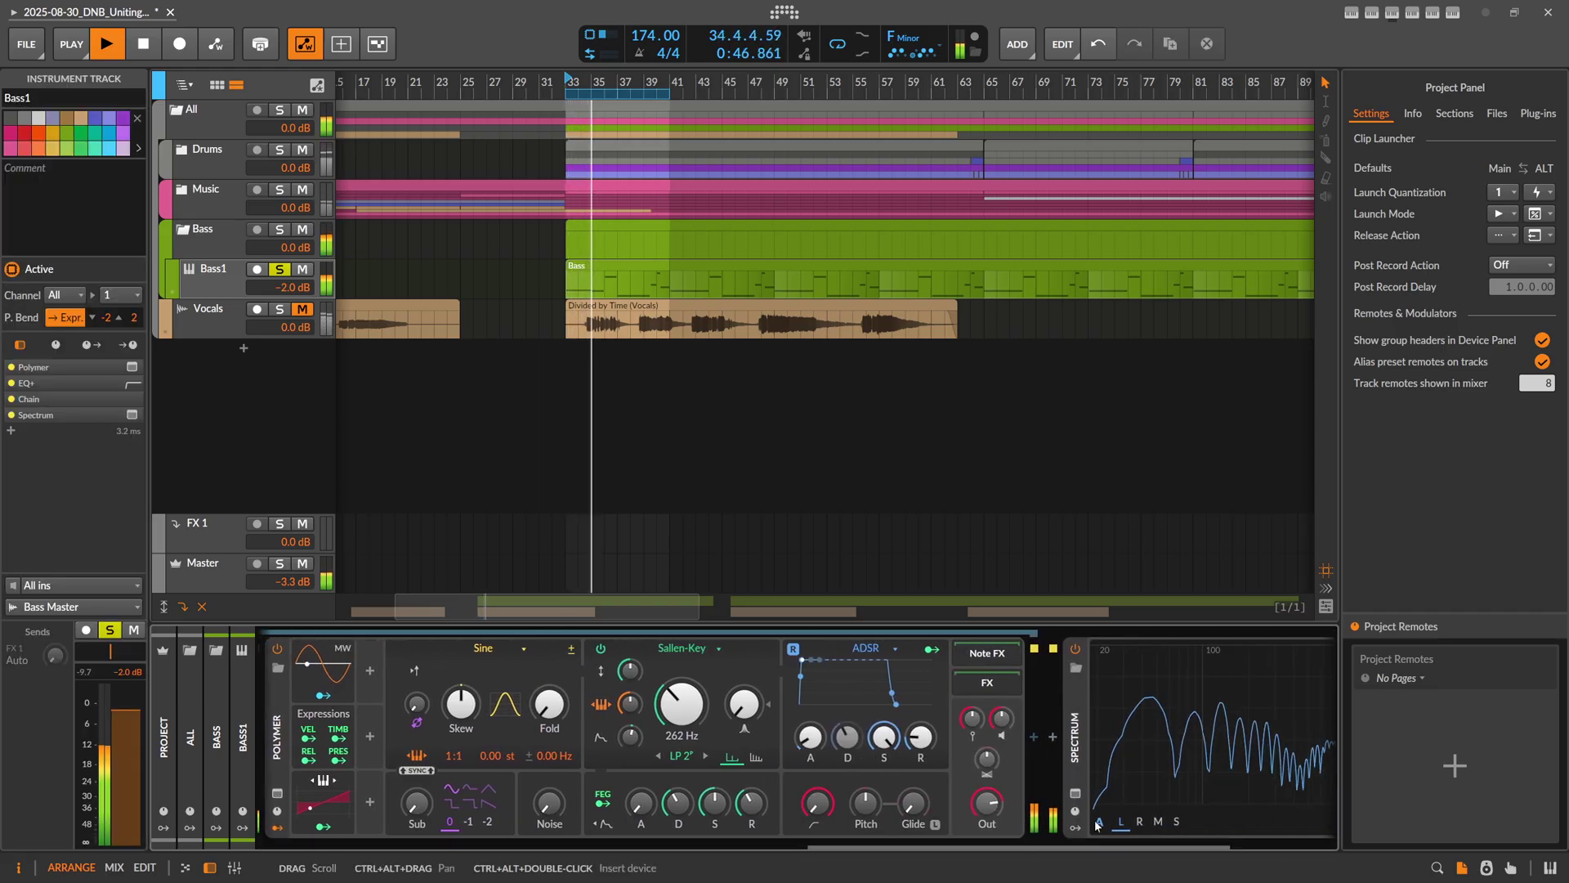
{"action": "left_click", "coordinate": [1076, 793]}
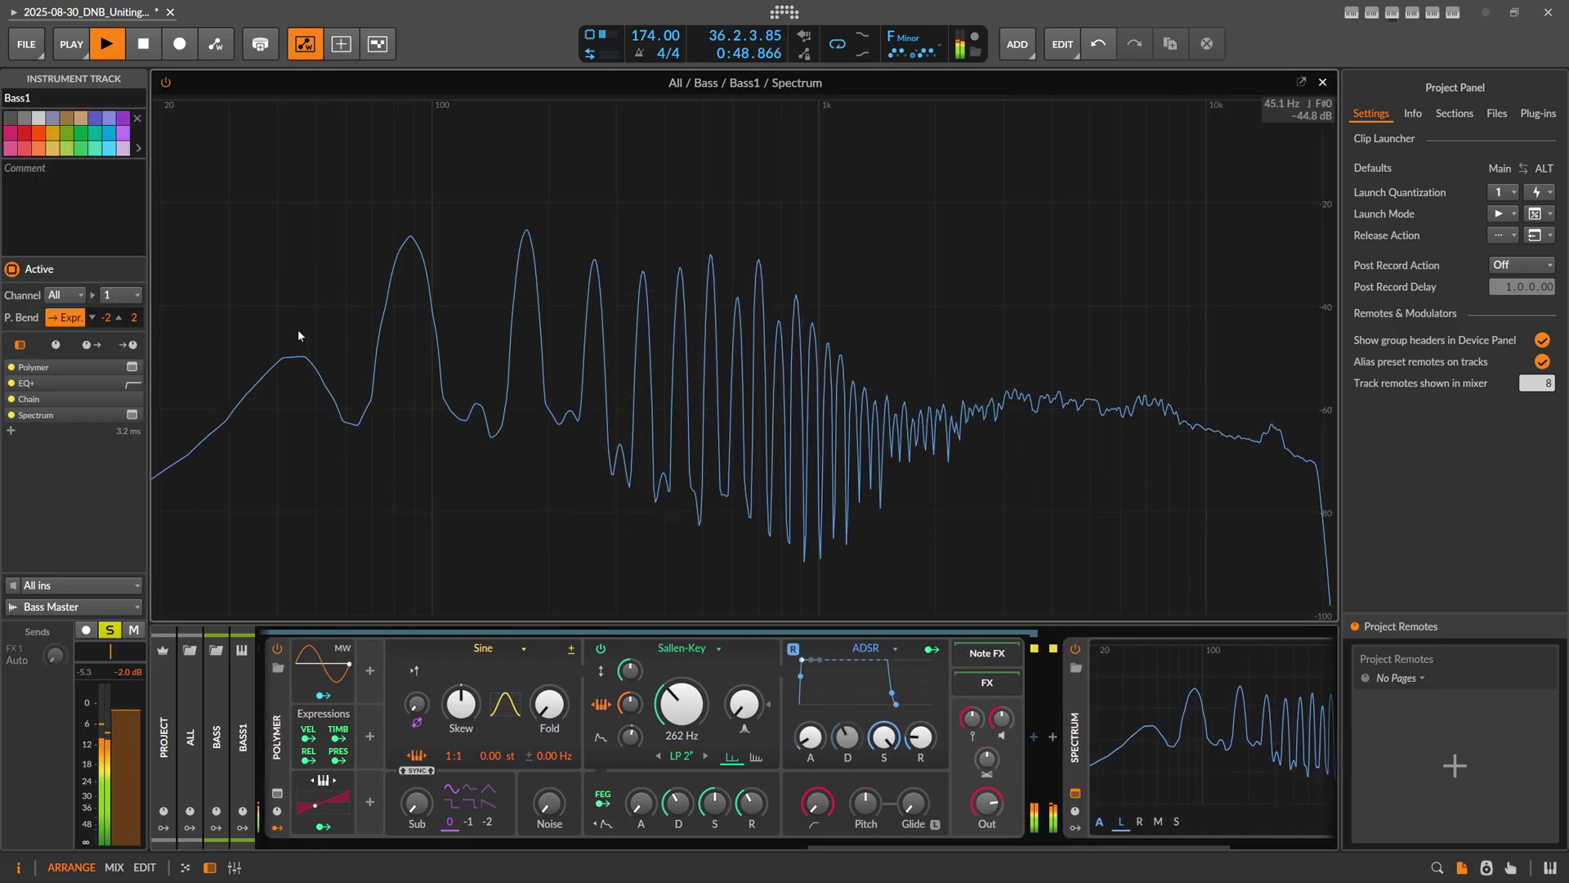
{"action": "key", "text": "space"}
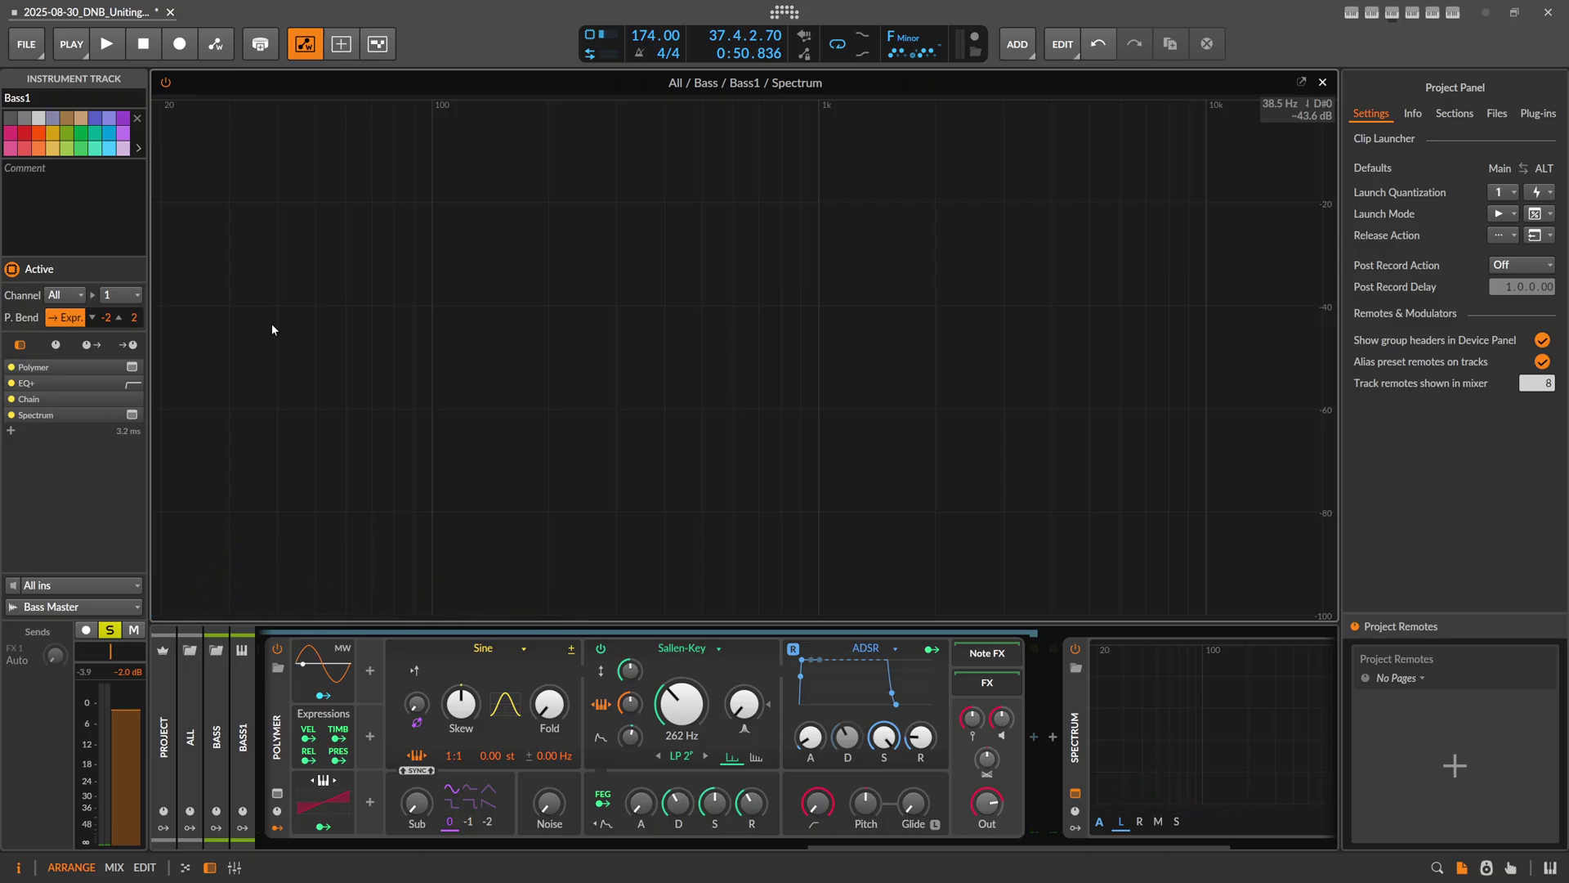
{"action": "key", "text": "space"}
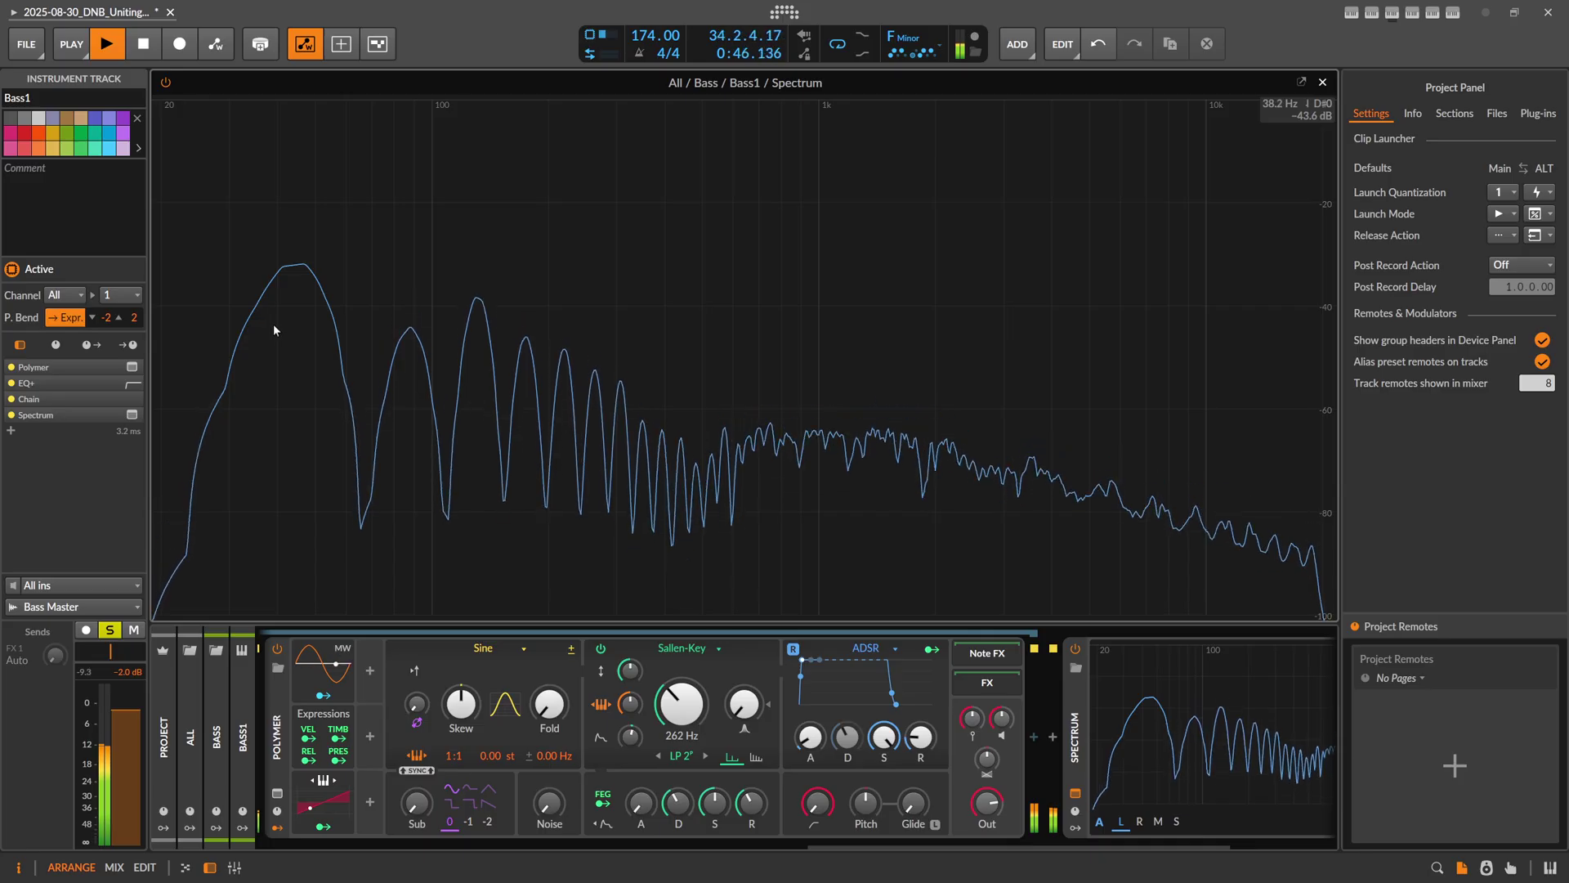
Set the EQ+ low-cut frequency to G4 and audition the filtered bass
{"action": "left_click_drag", "start_coordinate": [837, 846], "coordinate": [551, 856]}
{"action": "key", "text": "space"}
{"action": "double_click", "coordinate": [704, 825]}
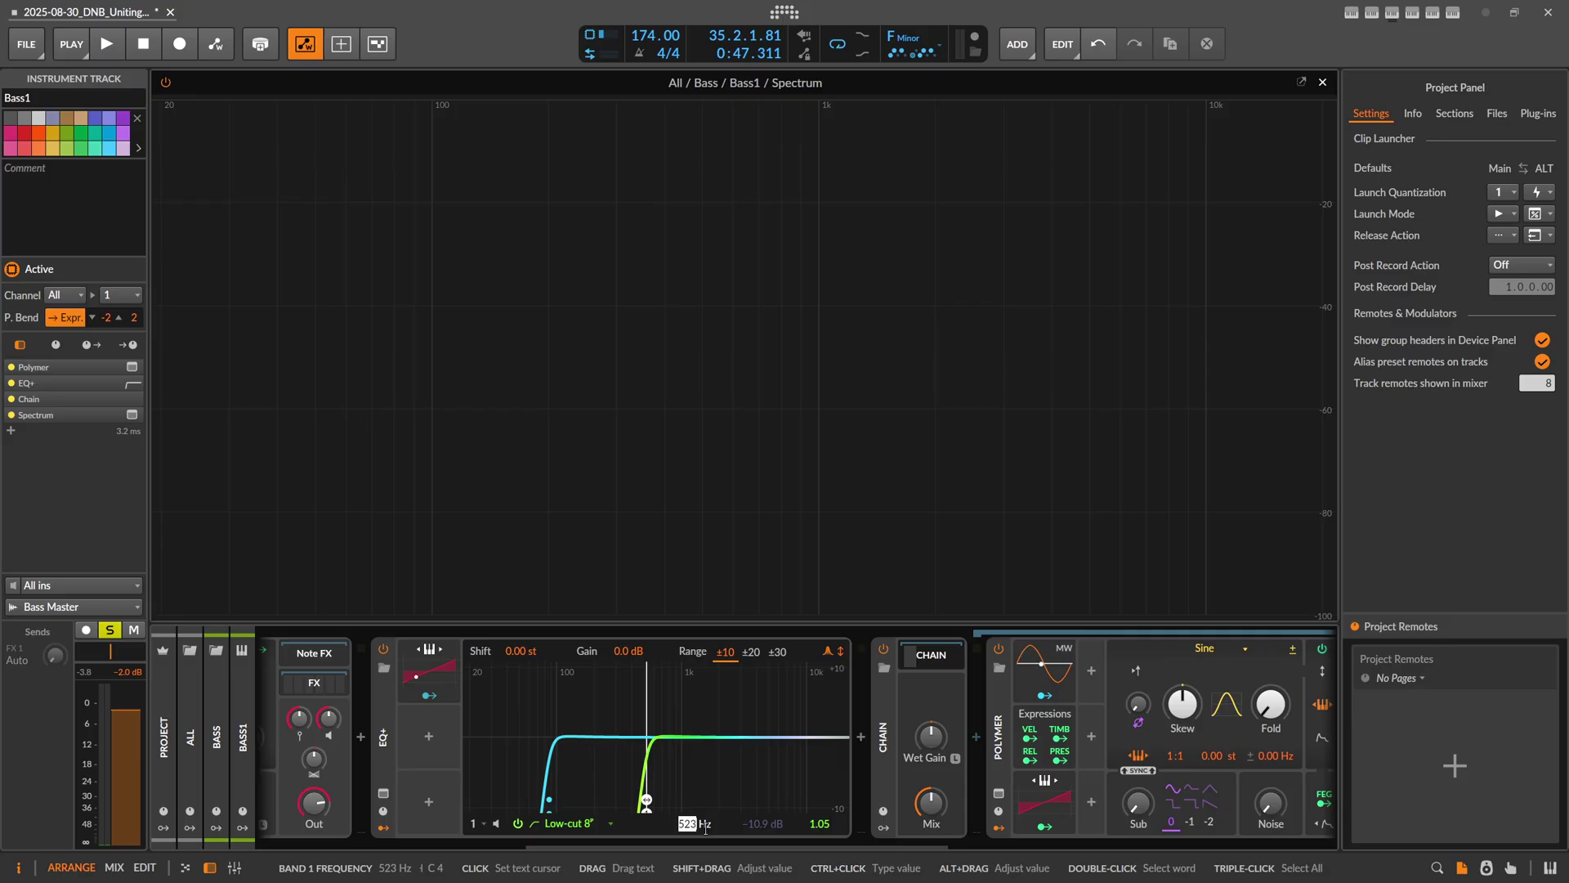
{"action": "type", "text": "6"}
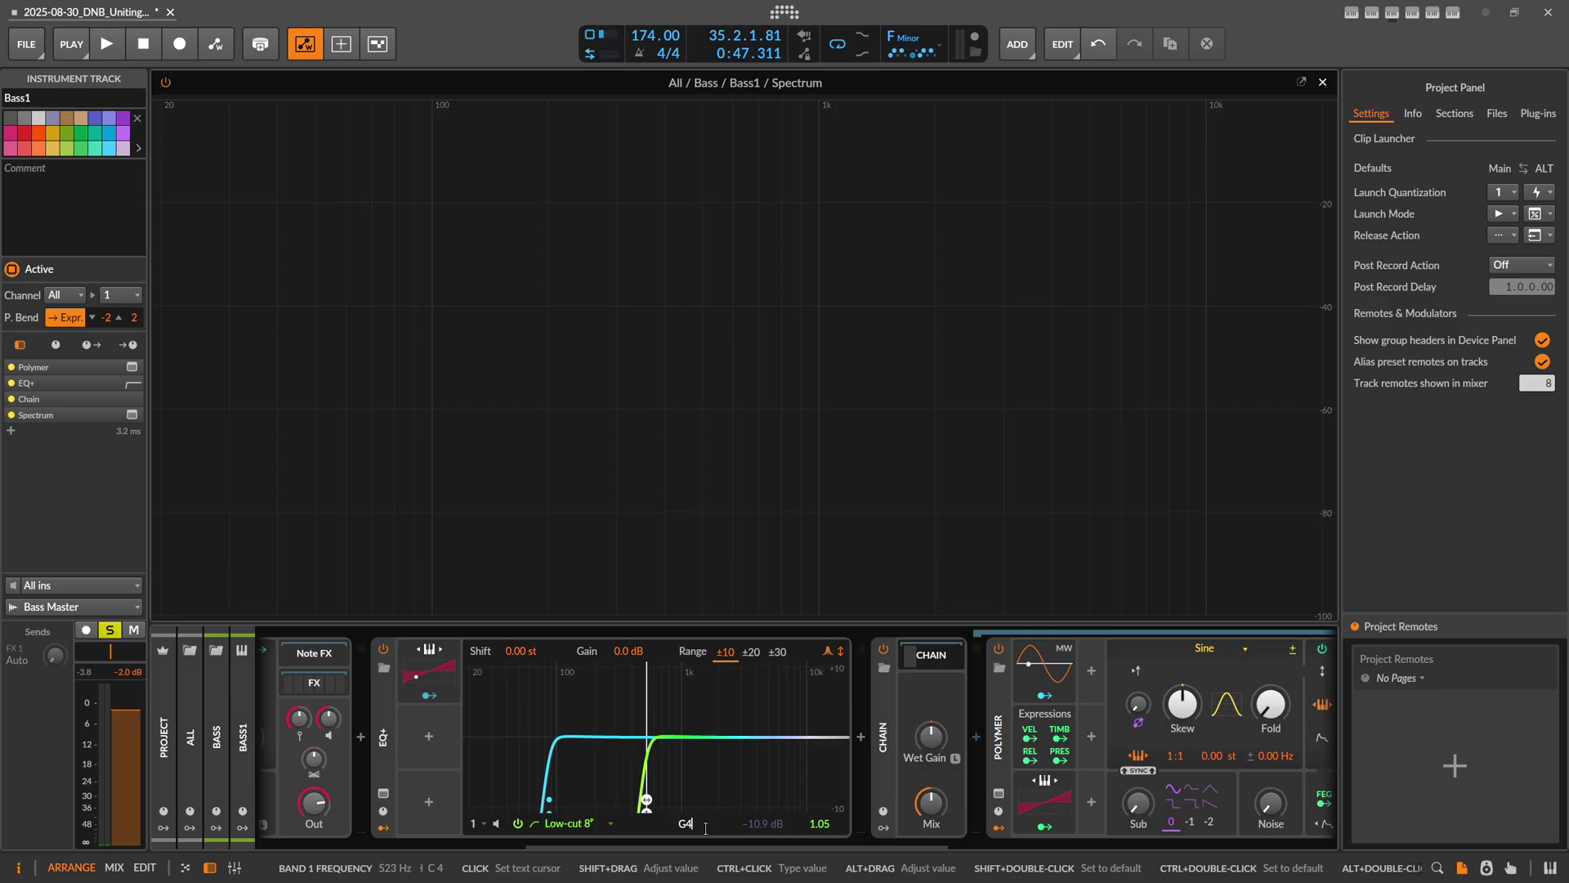
{"action": "key", "text": "Return"}
{"action": "key", "text": "space"}
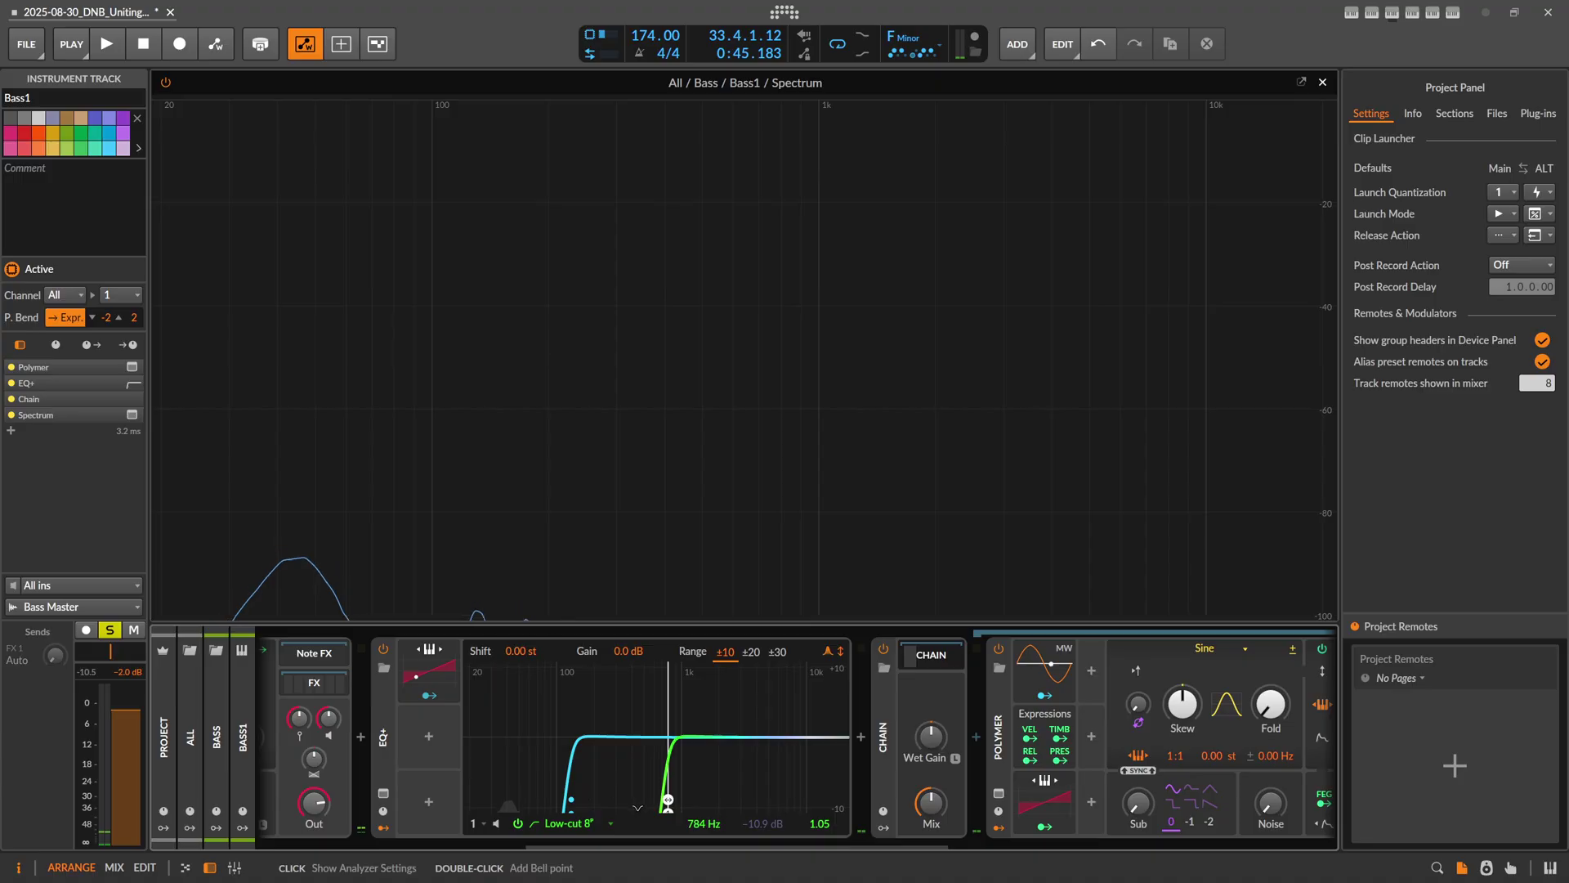
{"action": "key", "text": "space"}
{"action": "key", "text": "space"}
Group the sine Polymer into an Instrument Layer, duplicate its layer, and set the duplicate's oscillator ratio to 2:1
{"action": "left_click_drag", "start_coordinate": [652, 845], "coordinate": [821, 826]}
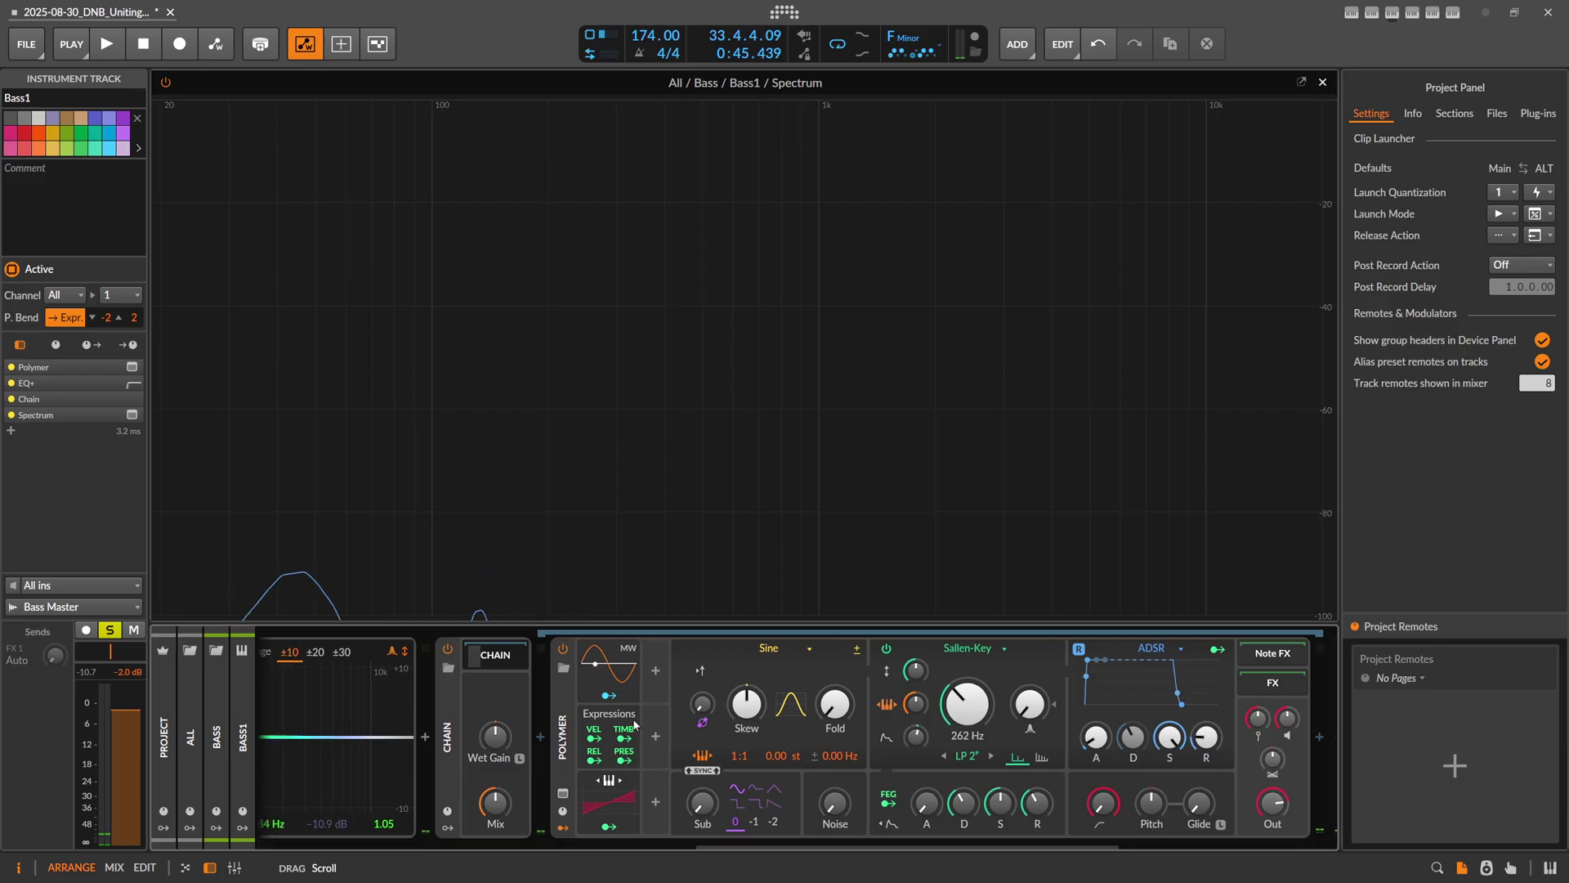
{"action": "left_click", "coordinate": [570, 727]}
{"action": "key", "text": "ctrl+g"}
{"action": "left_click", "coordinate": [630, 655]}
{"action": "key", "text": "ctrl+d"}
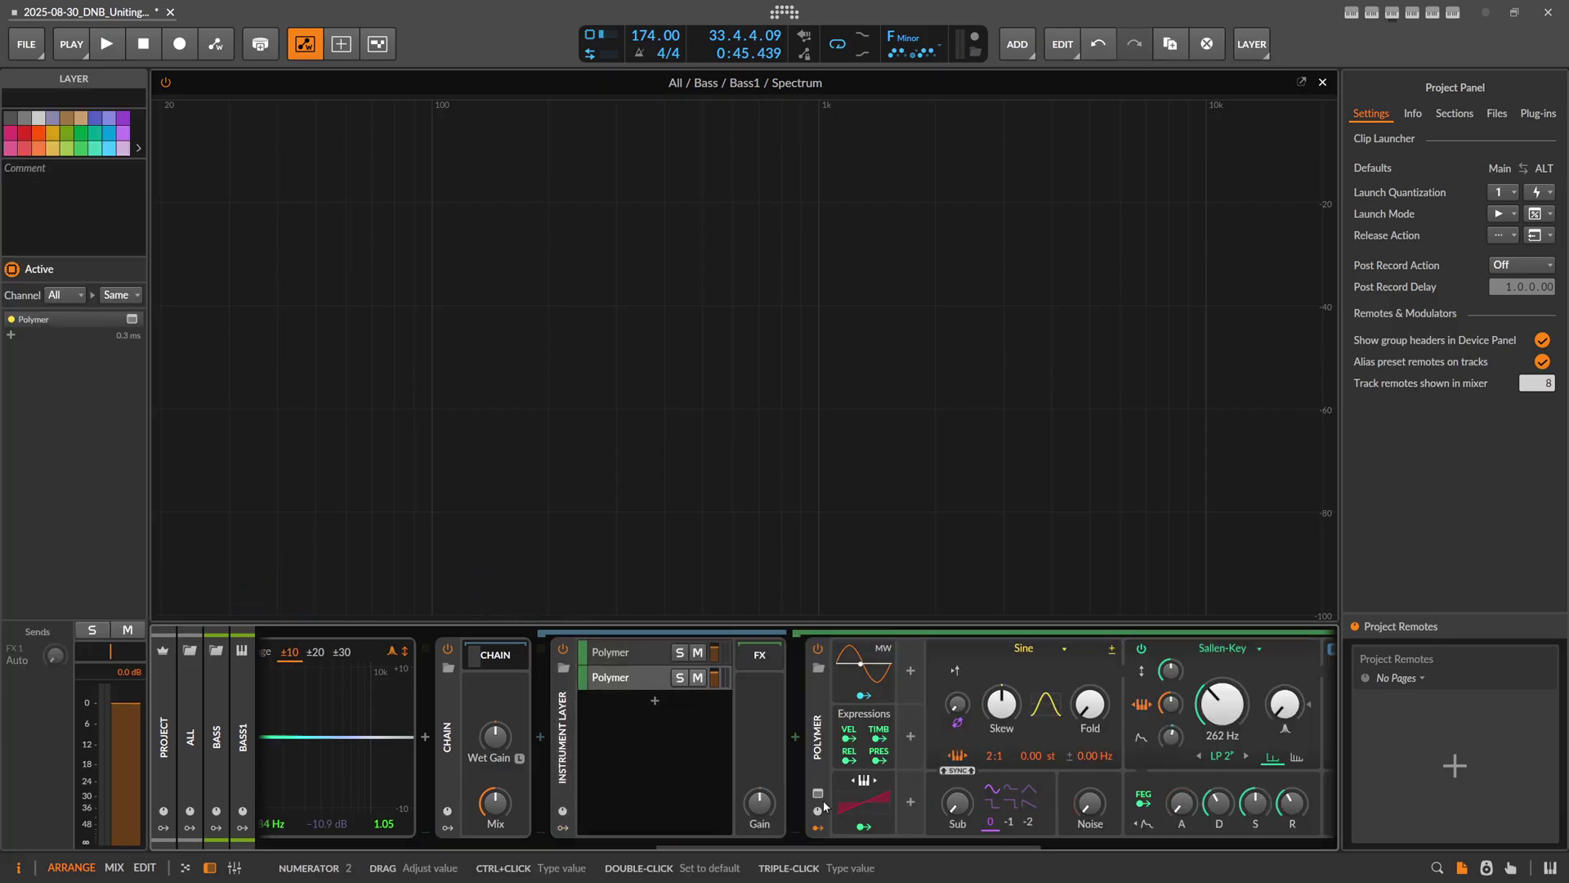
Audition both sine layers and lower the output level of the duplicated Polymer
{"action": "key", "text": "space"}
{"action": "left_click_drag", "start_coordinate": [797, 841], "coordinate": [921, 846]}
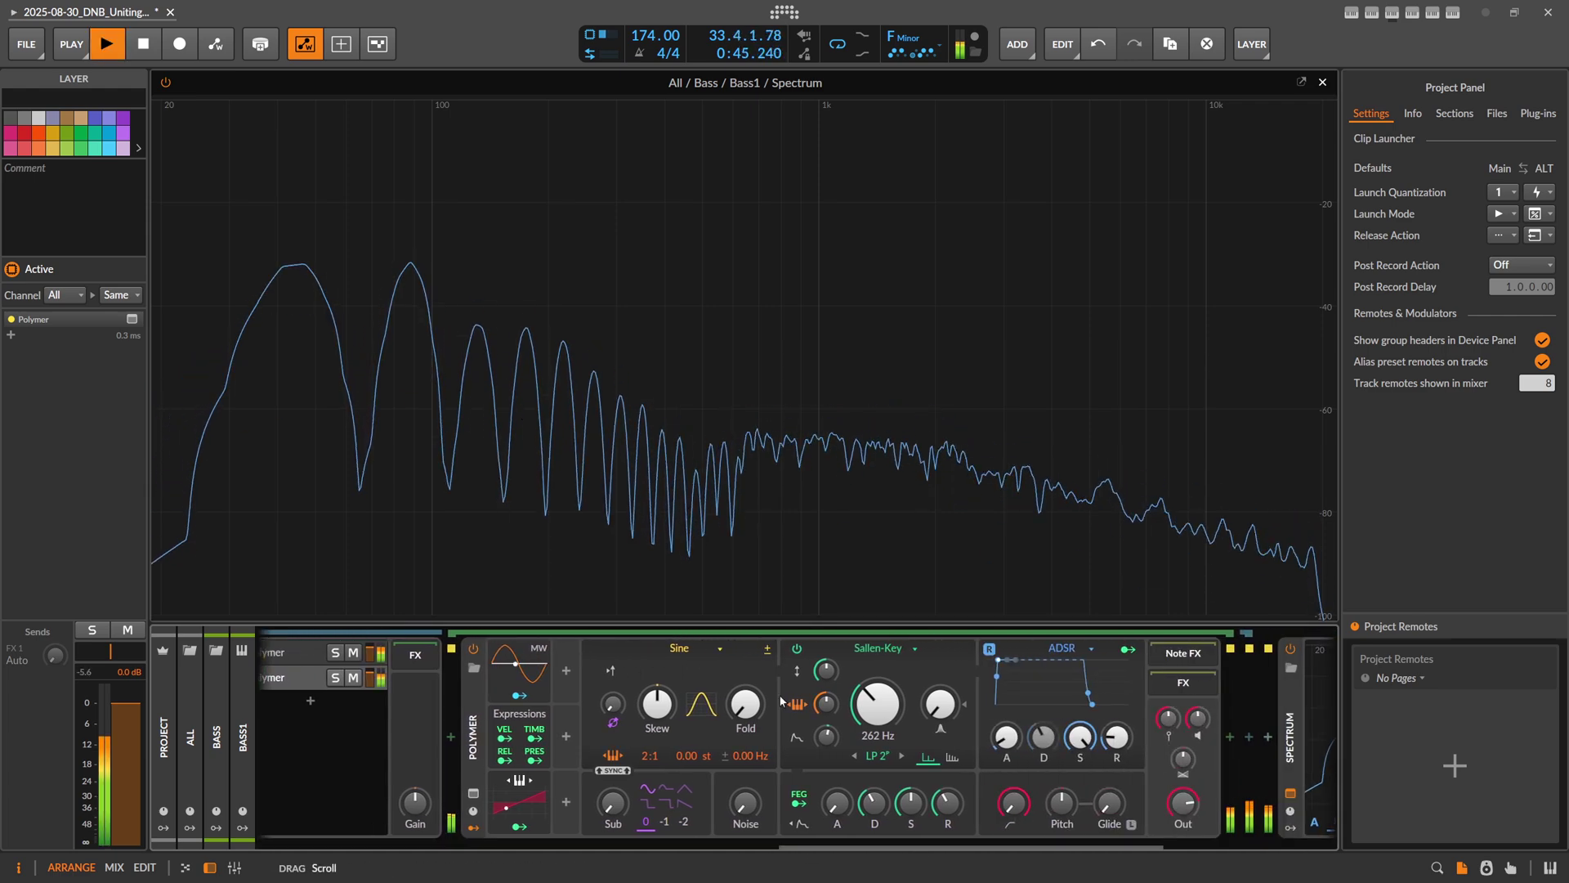
{"action": "key", "text": "space"}
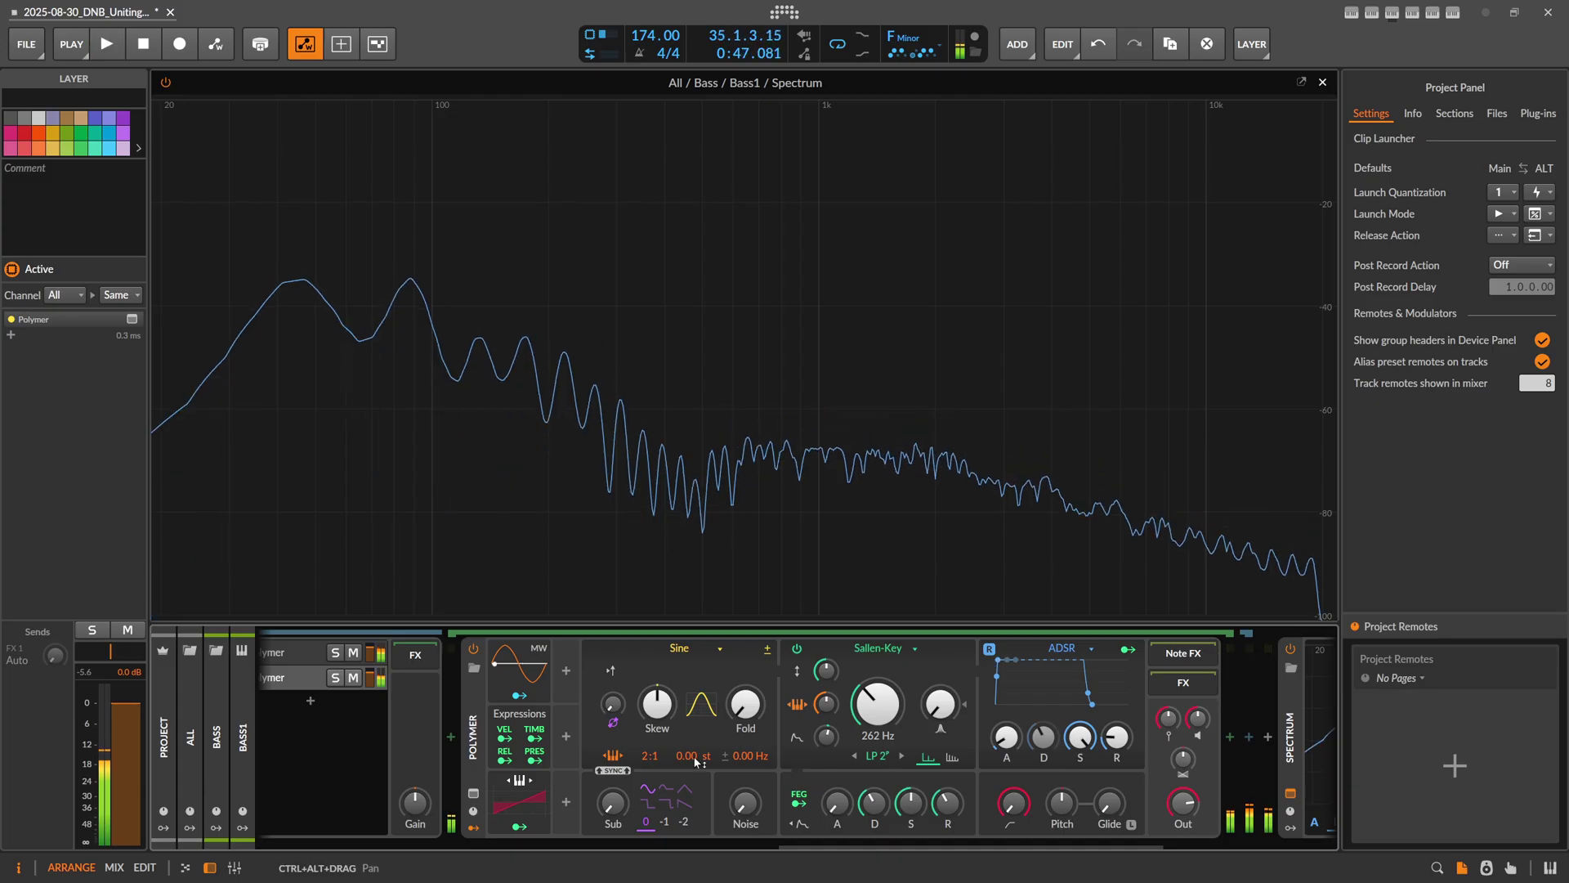
{"action": "key", "text": "space"}
{"action": "left_click_drag", "start_coordinate": [1181, 812], "coordinate": [1181, 830]}
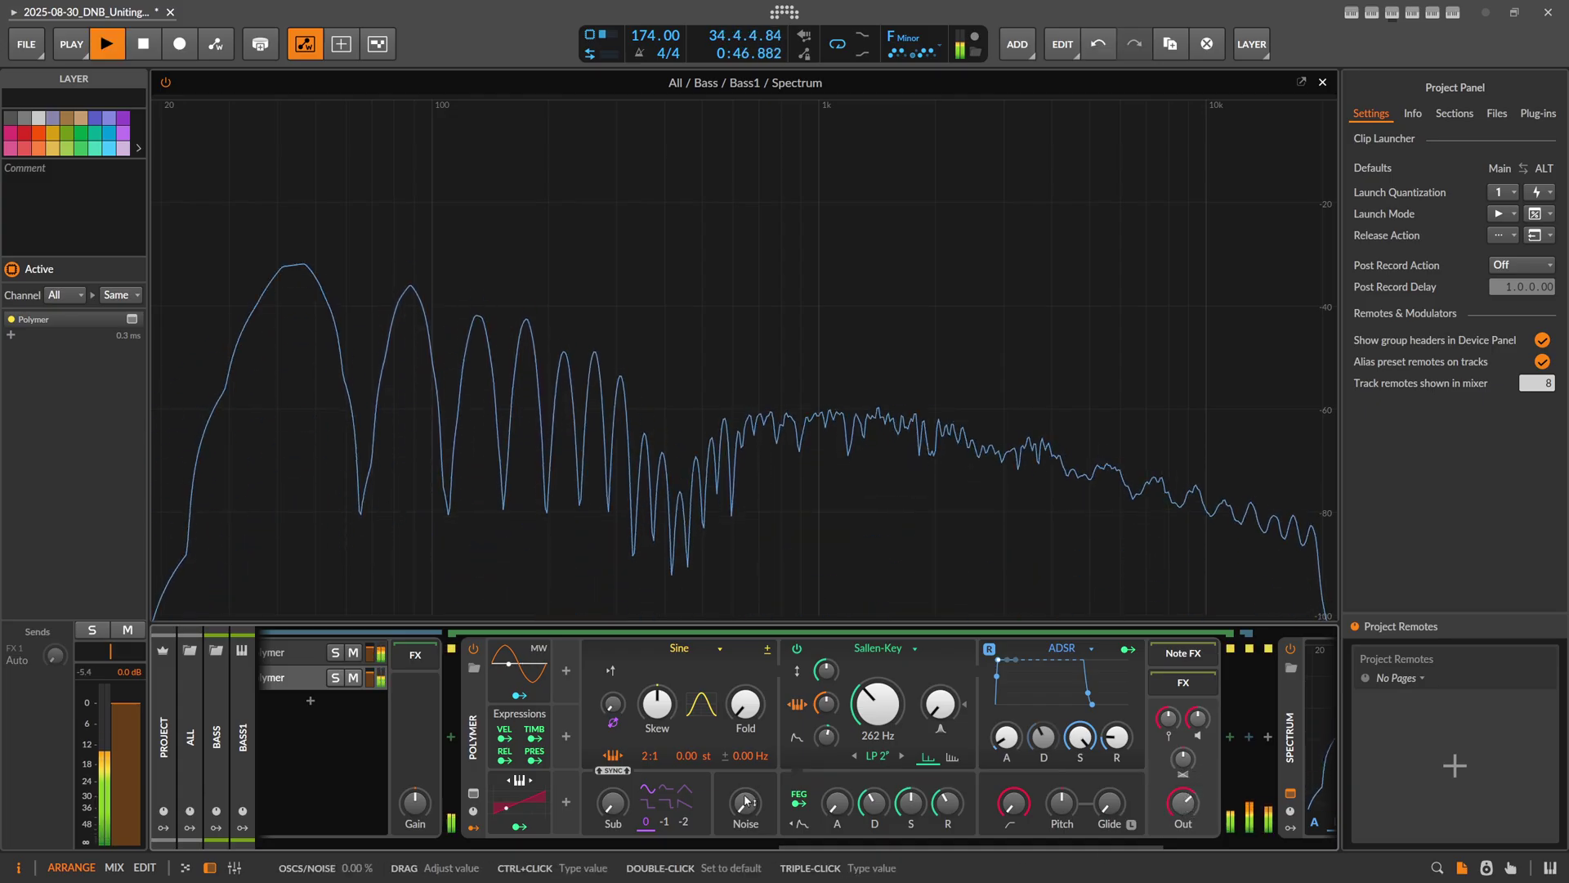
{"action": "key", "text": "space"}
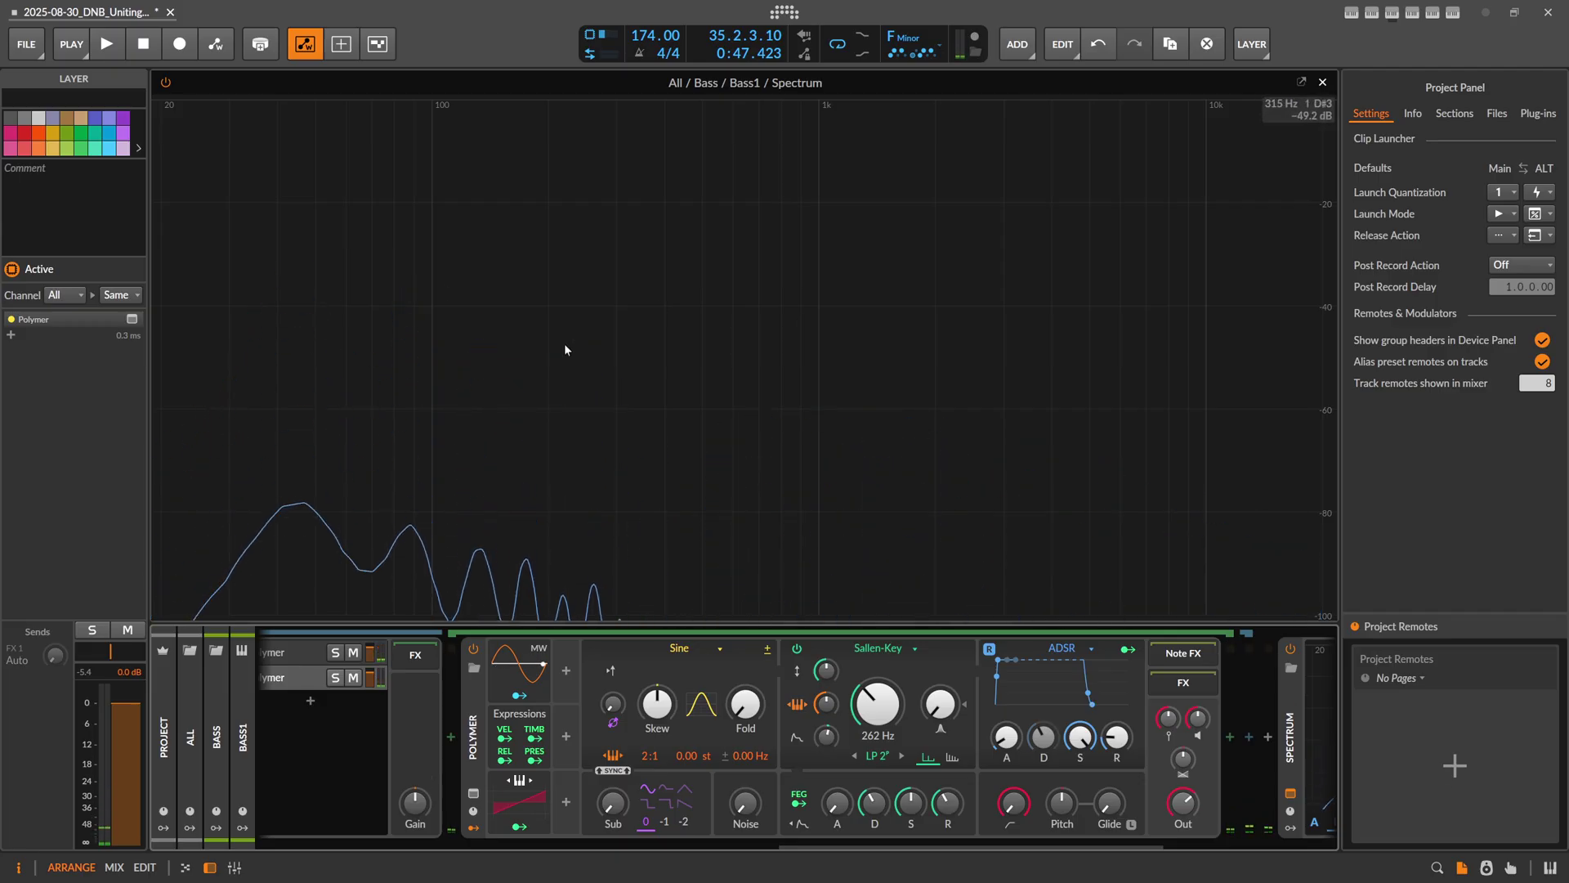
Set the Chain's Mix to 50 % and audition the blend of bass and sine layers
{"action": "left_click_drag", "start_coordinate": [809, 849], "coordinate": [683, 848]}
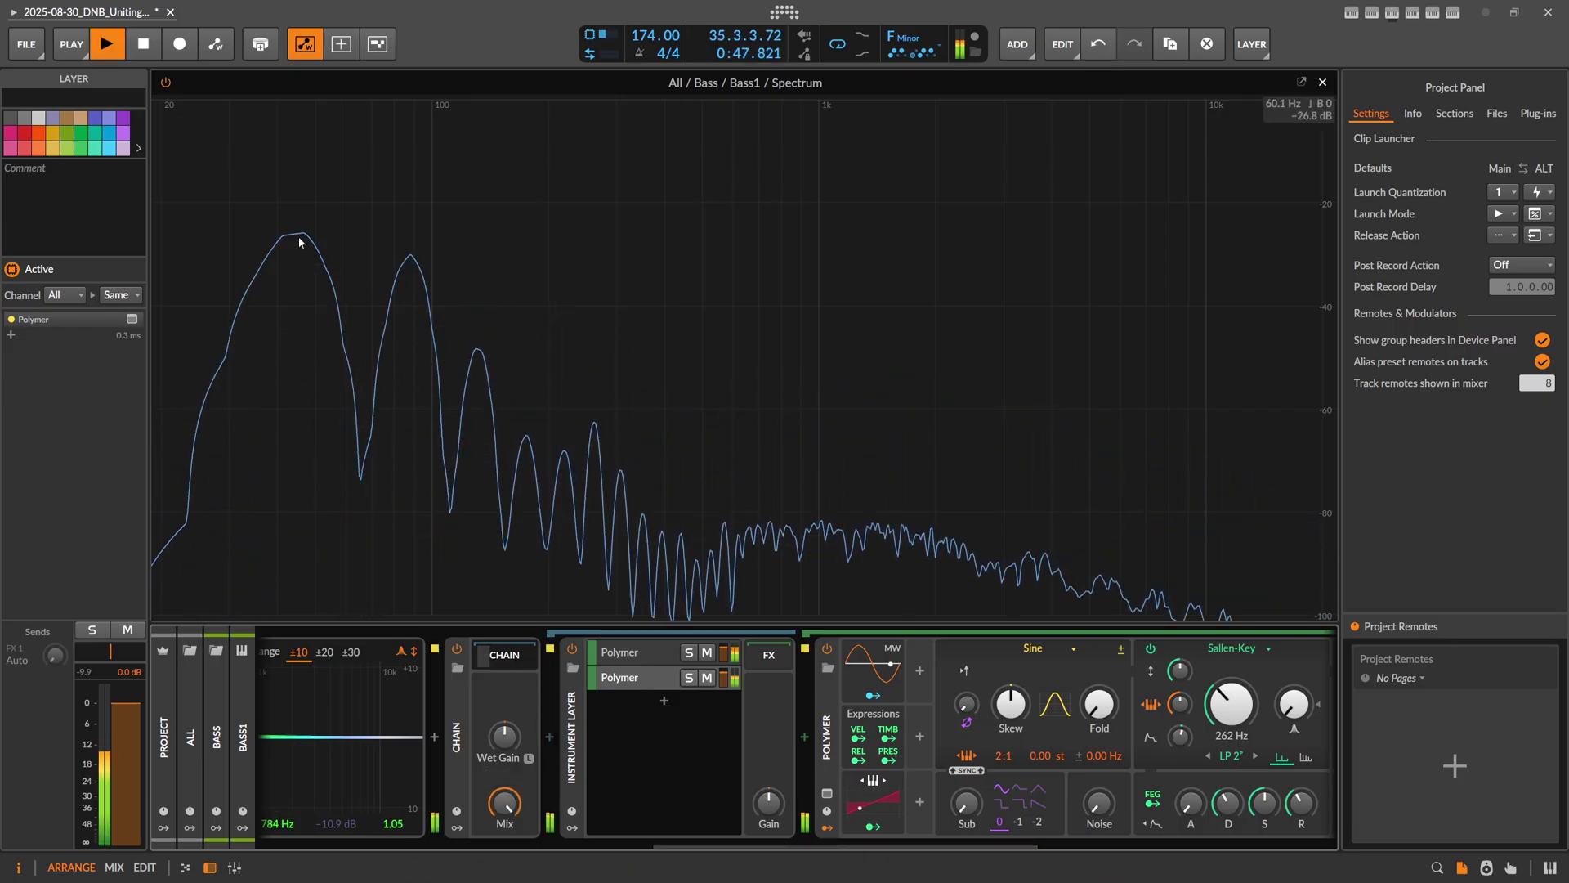
{"action": "mouse_move", "coordinate": [504, 802]}
{"action": "left_mouse_down"}
{"action": "mouse_move", "coordinate": [504, 868]}
{"action": "mouse_move", "coordinate": [504, 809]}
{"action": "left_mouse_up"}
{"action": "left_click", "coordinate": [503, 804], "text": "ctrl"}
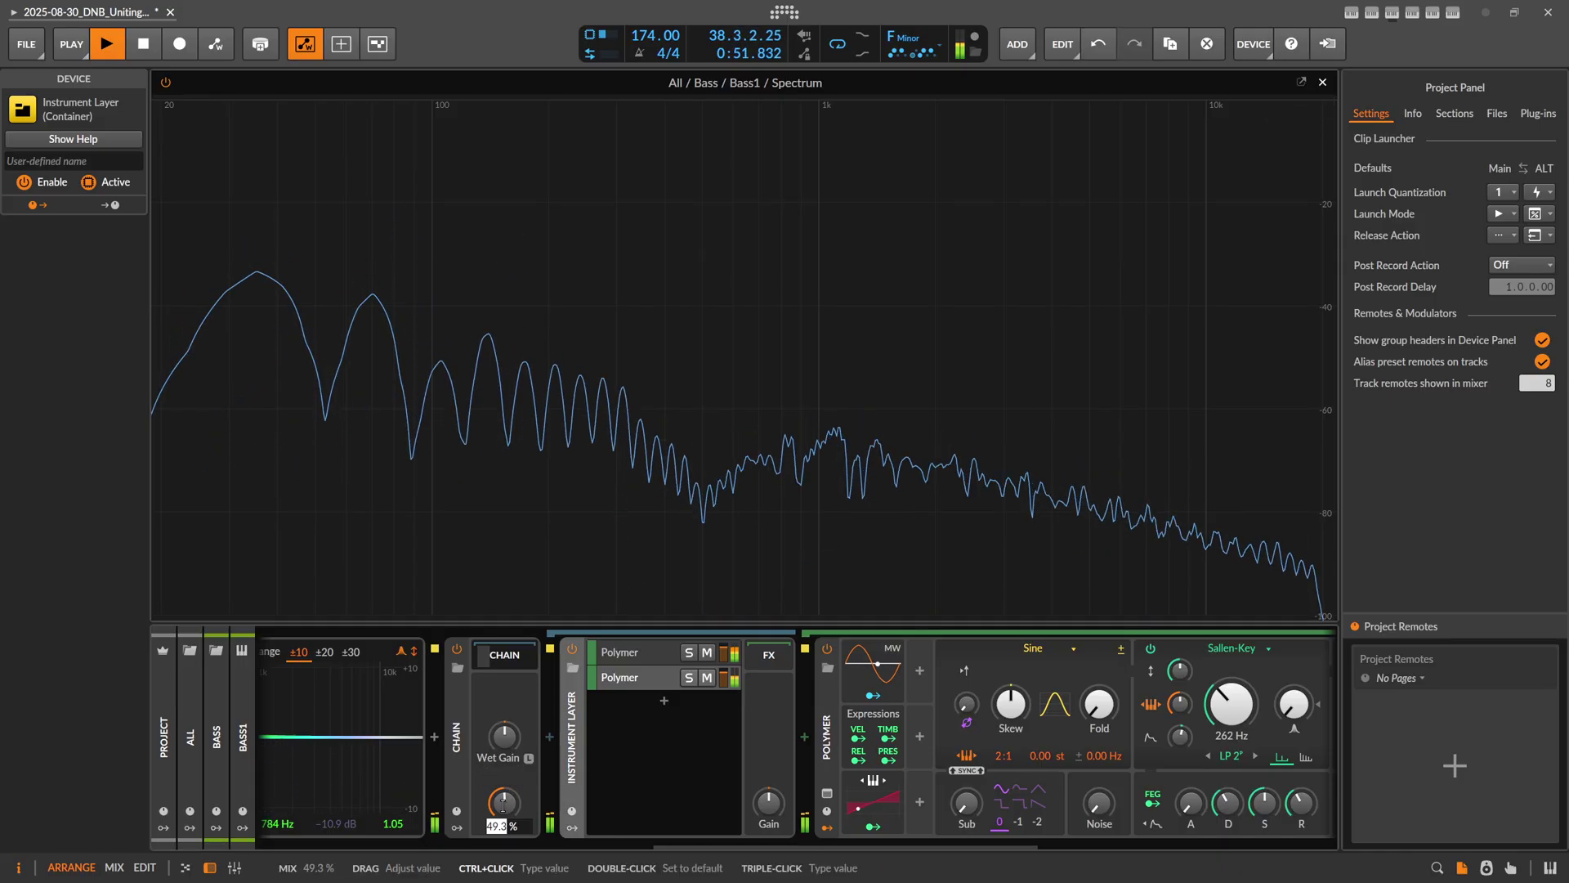
{"action": "type", "text": "50"}
{"action": "key", "text": "Return"}
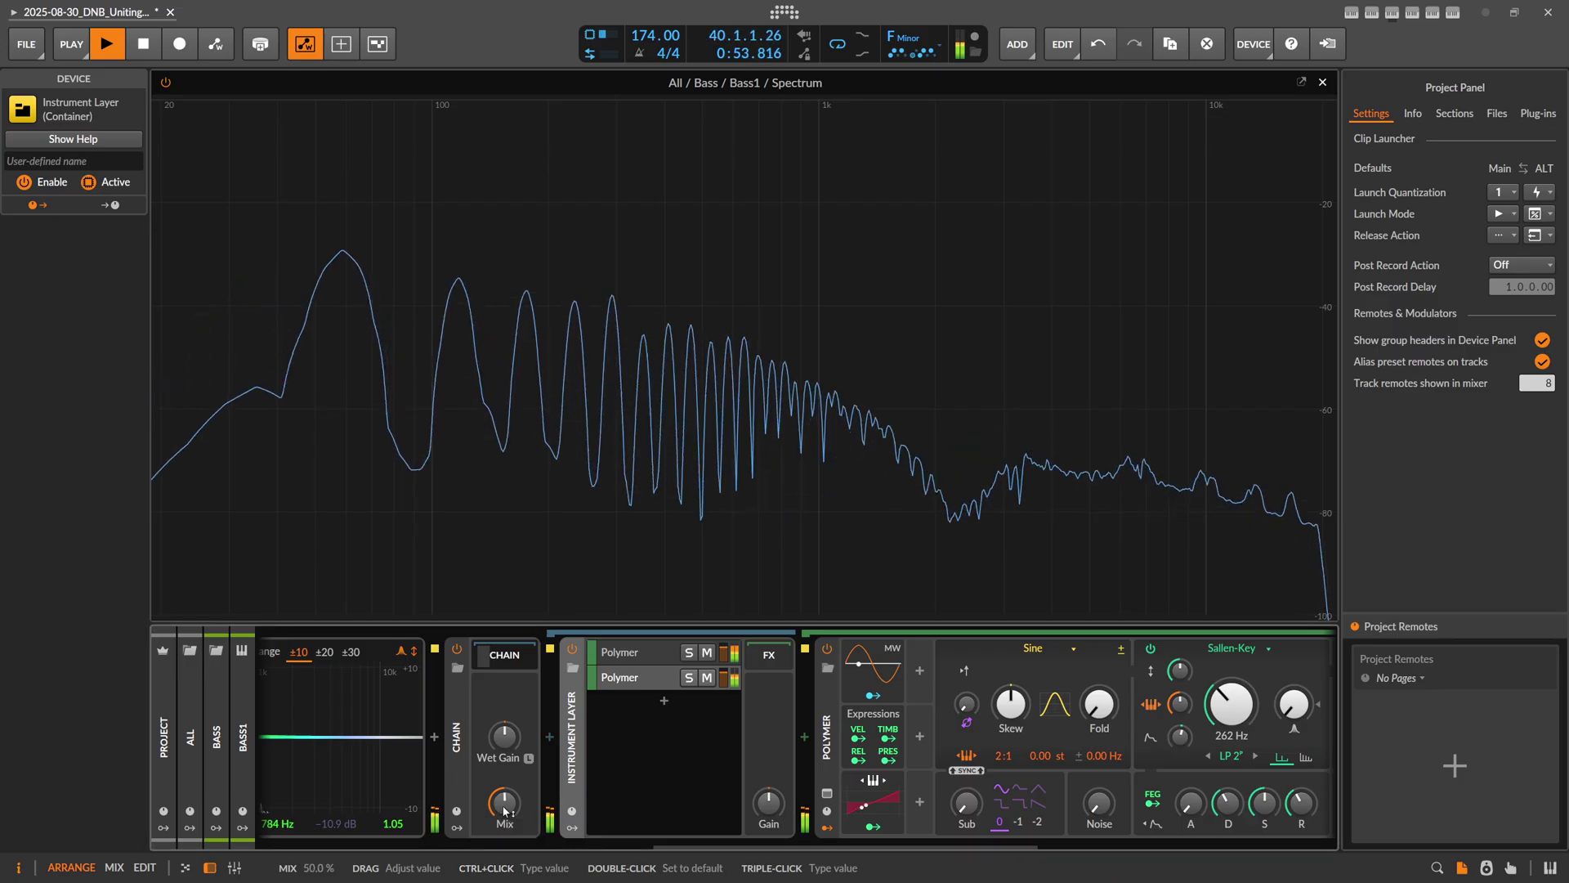
{"action": "left_click_drag", "start_coordinate": [671, 845], "coordinate": [730, 848]}
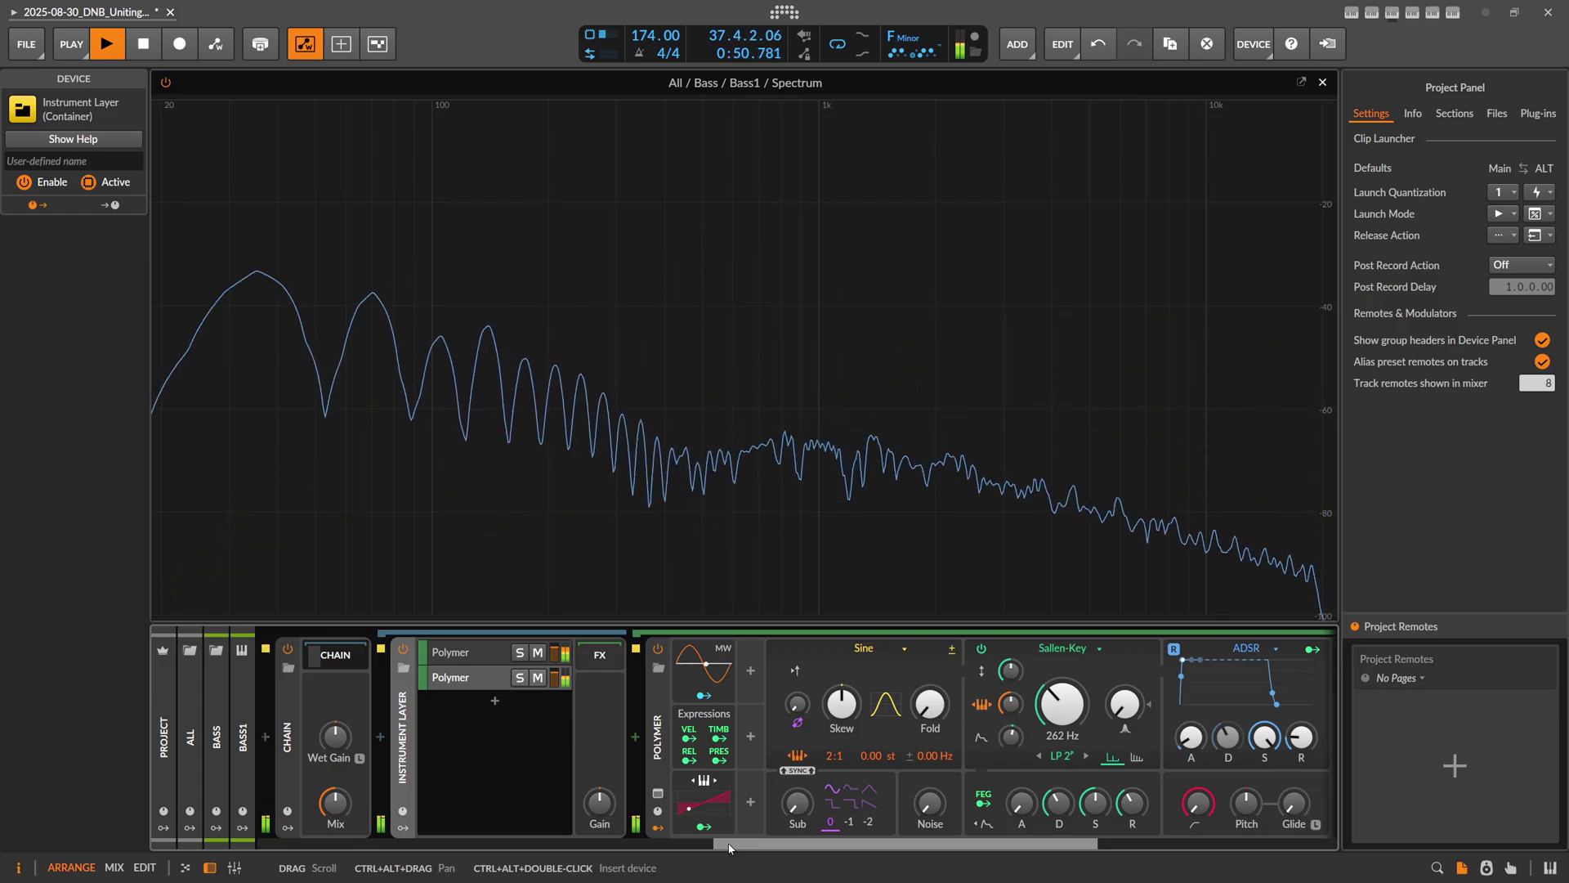
{"action": "key", "text": "space"}
Delete the second Polymer layer and remove the Polymer device from the remaining layer
{"action": "left_click_drag", "start_coordinate": [742, 844], "coordinate": [890, 829]}
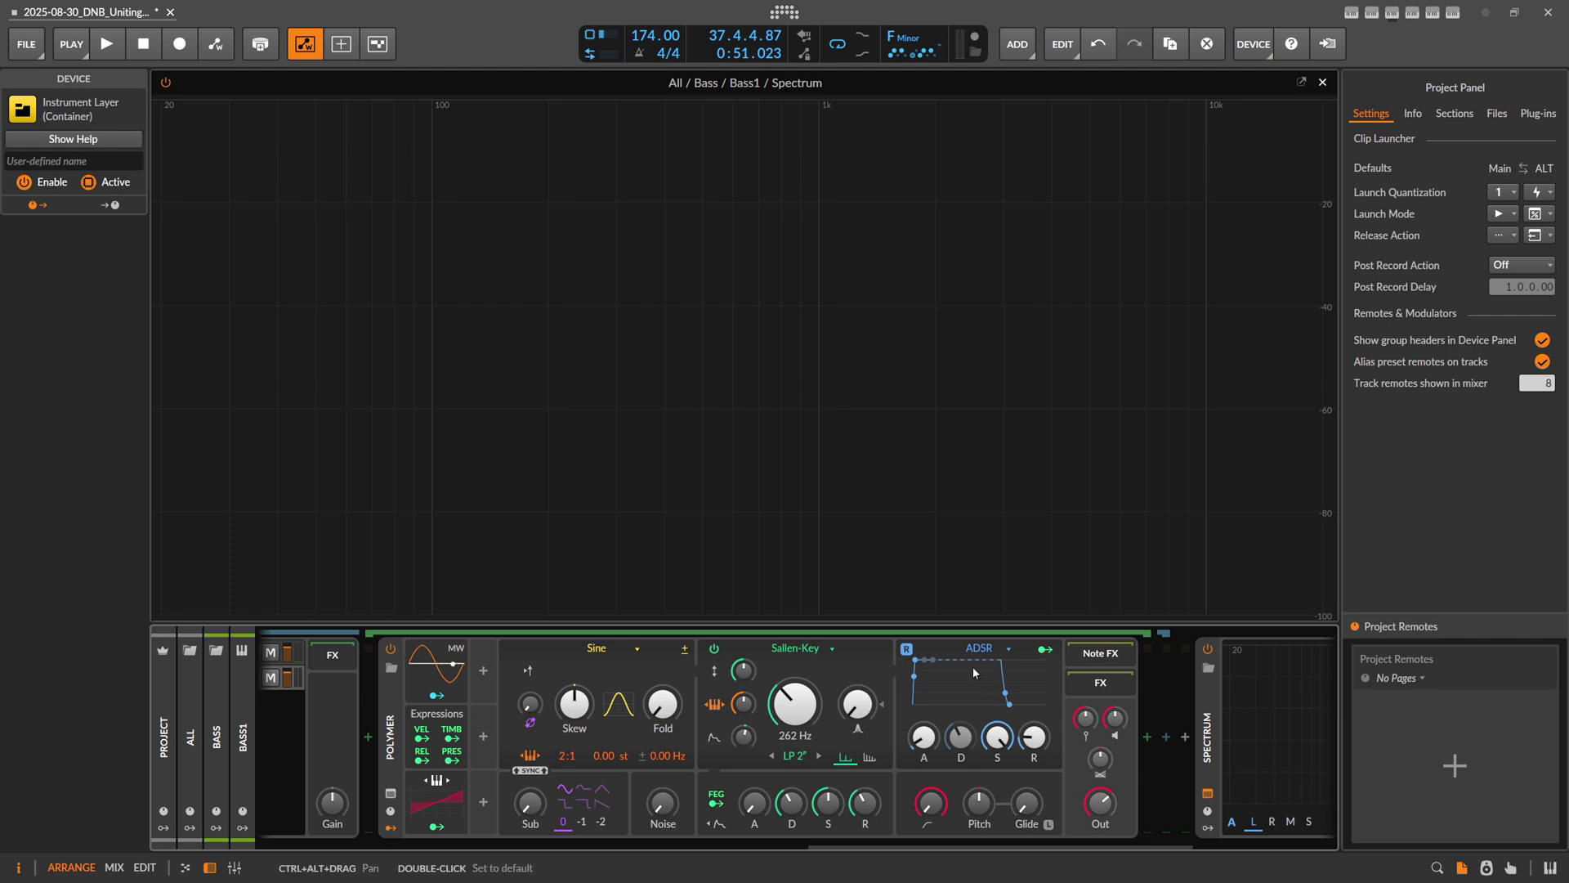
{"action": "left_click_drag", "start_coordinate": [989, 843], "coordinate": [873, 861]}
{"action": "left_click", "coordinate": [561, 682]}
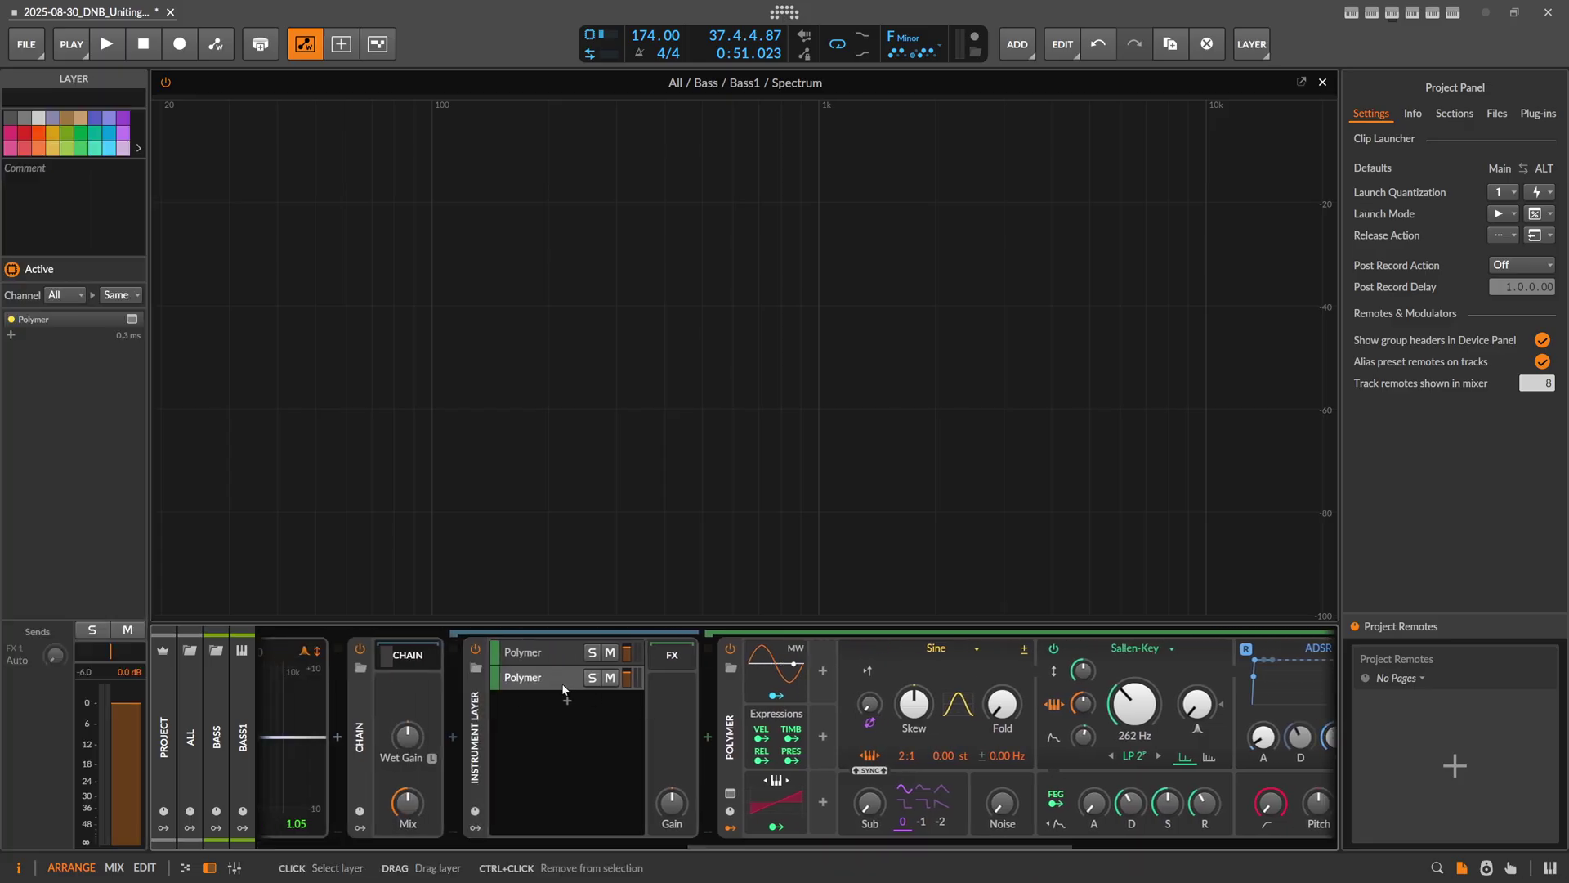
{"action": "key", "text": "Delete"}
{"action": "left_click", "coordinate": [787, 719]}
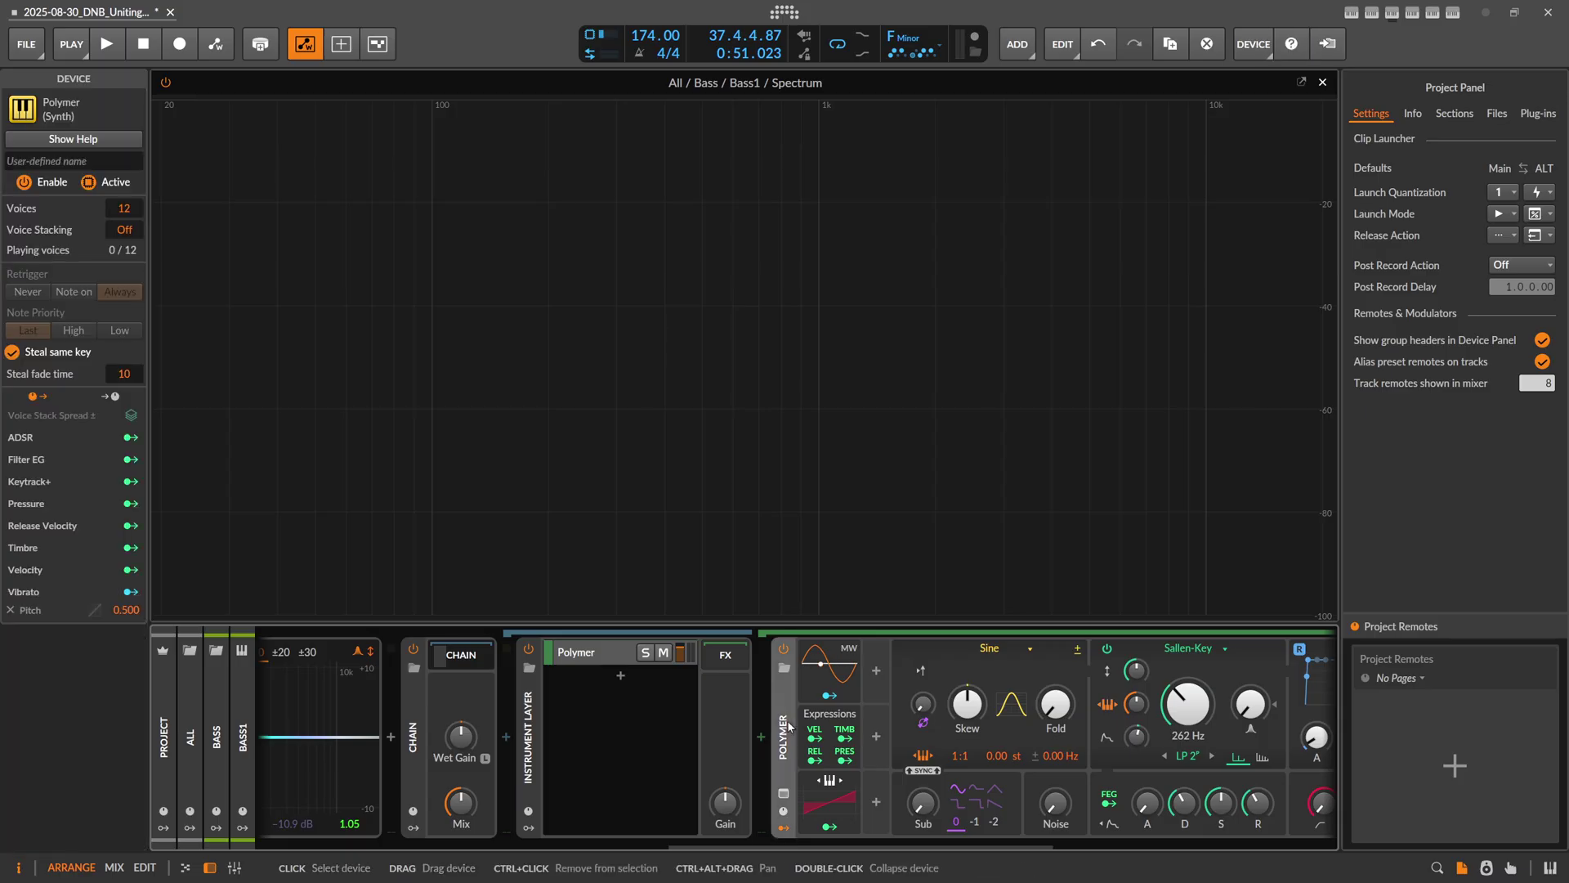
{"action": "key", "text": "Delete"}
Insert a Poly Grid into the empty instrument layer and open its patch for editing
{"action": "left_click", "coordinate": [763, 736]}
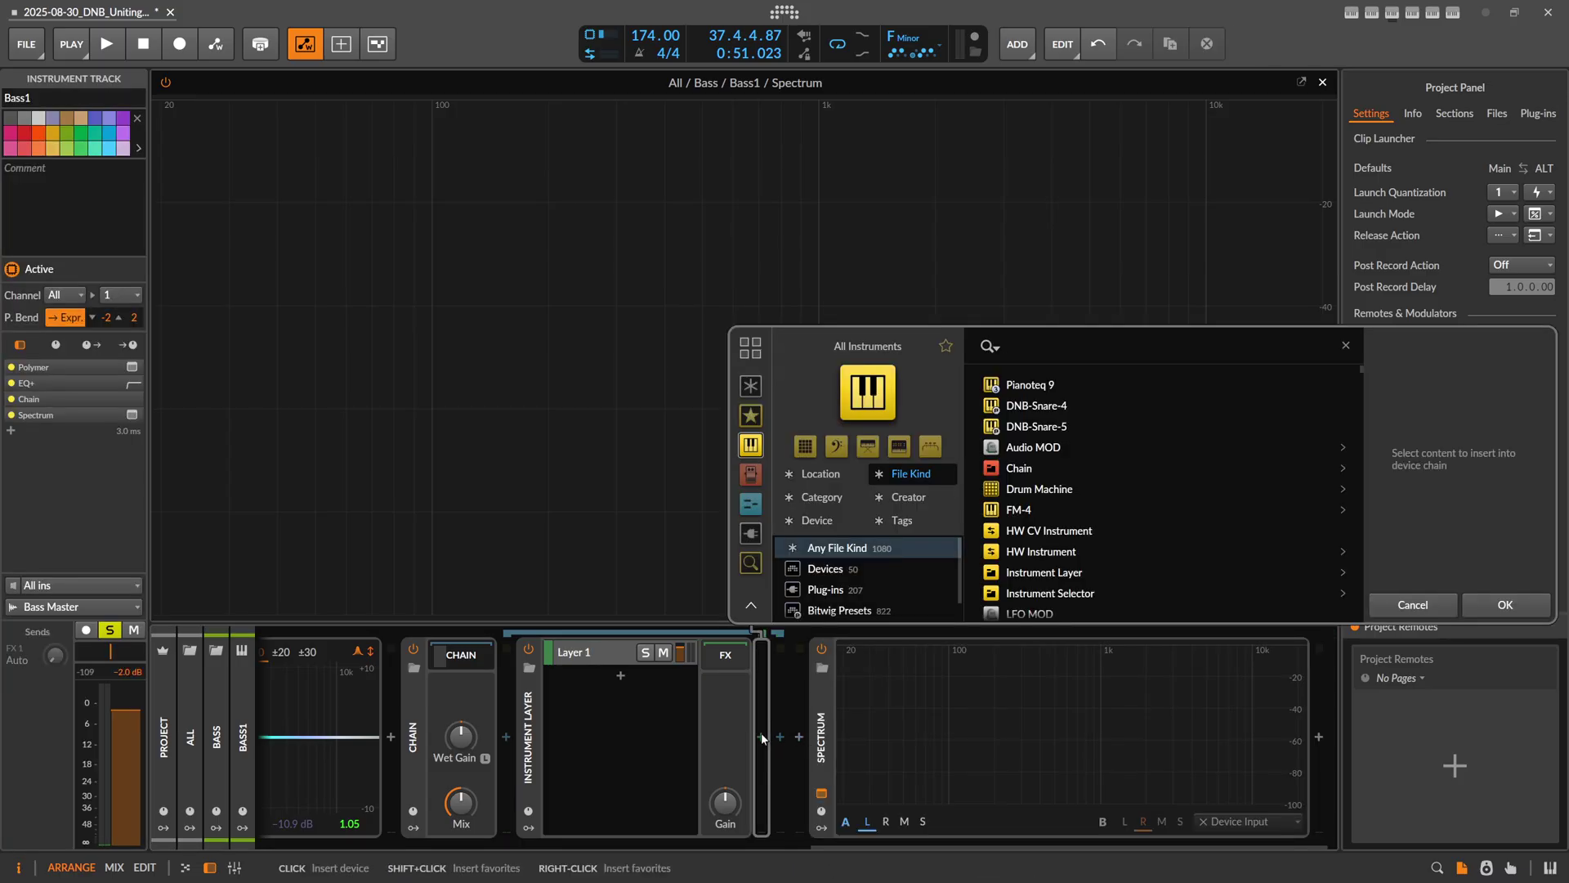
{"action": "type", "text": "poly grid"}
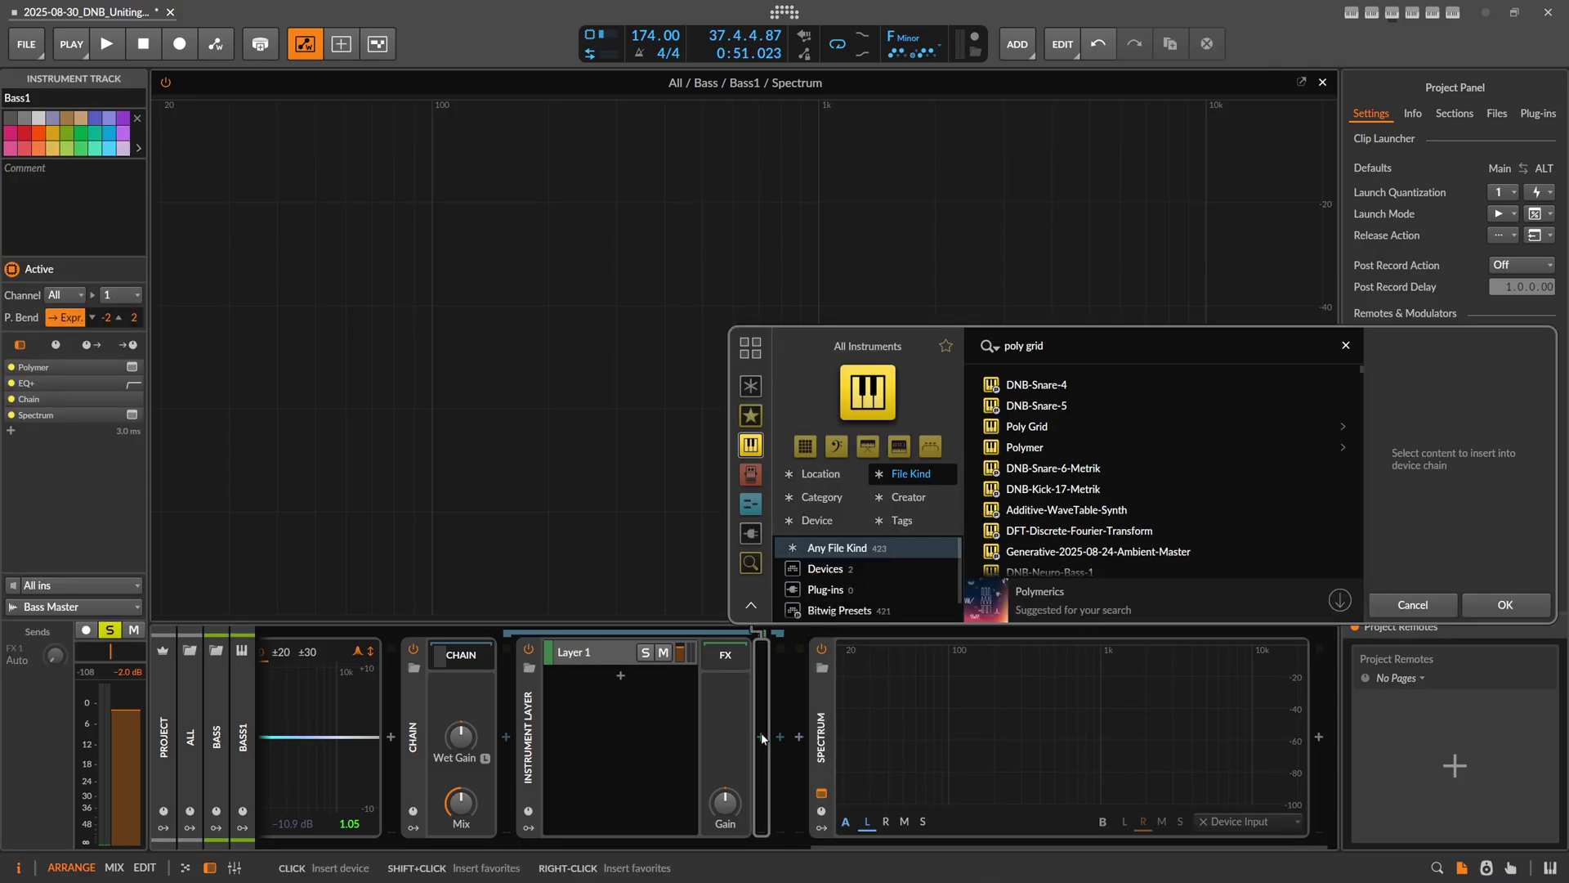
{"action": "double_click", "coordinate": [1023, 427]}
{"action": "left_click", "coordinate": [872, 687]}
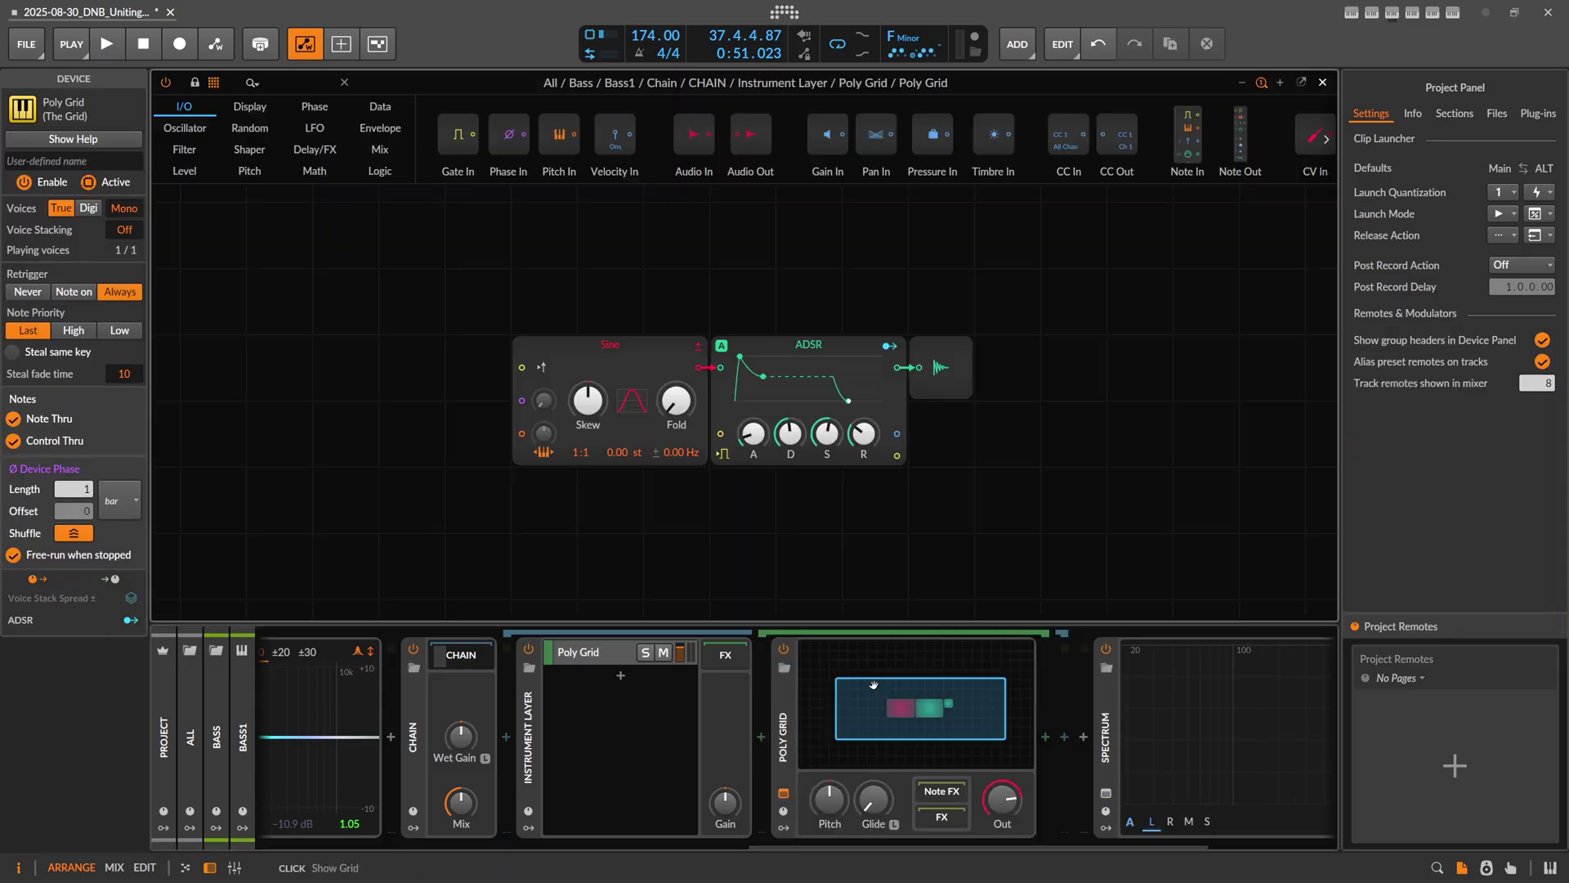
Replace the patch's ADSR module with a Multiply module wired between the Sine oscillator and the audio output
{"action": "left_click", "coordinate": [799, 349]}
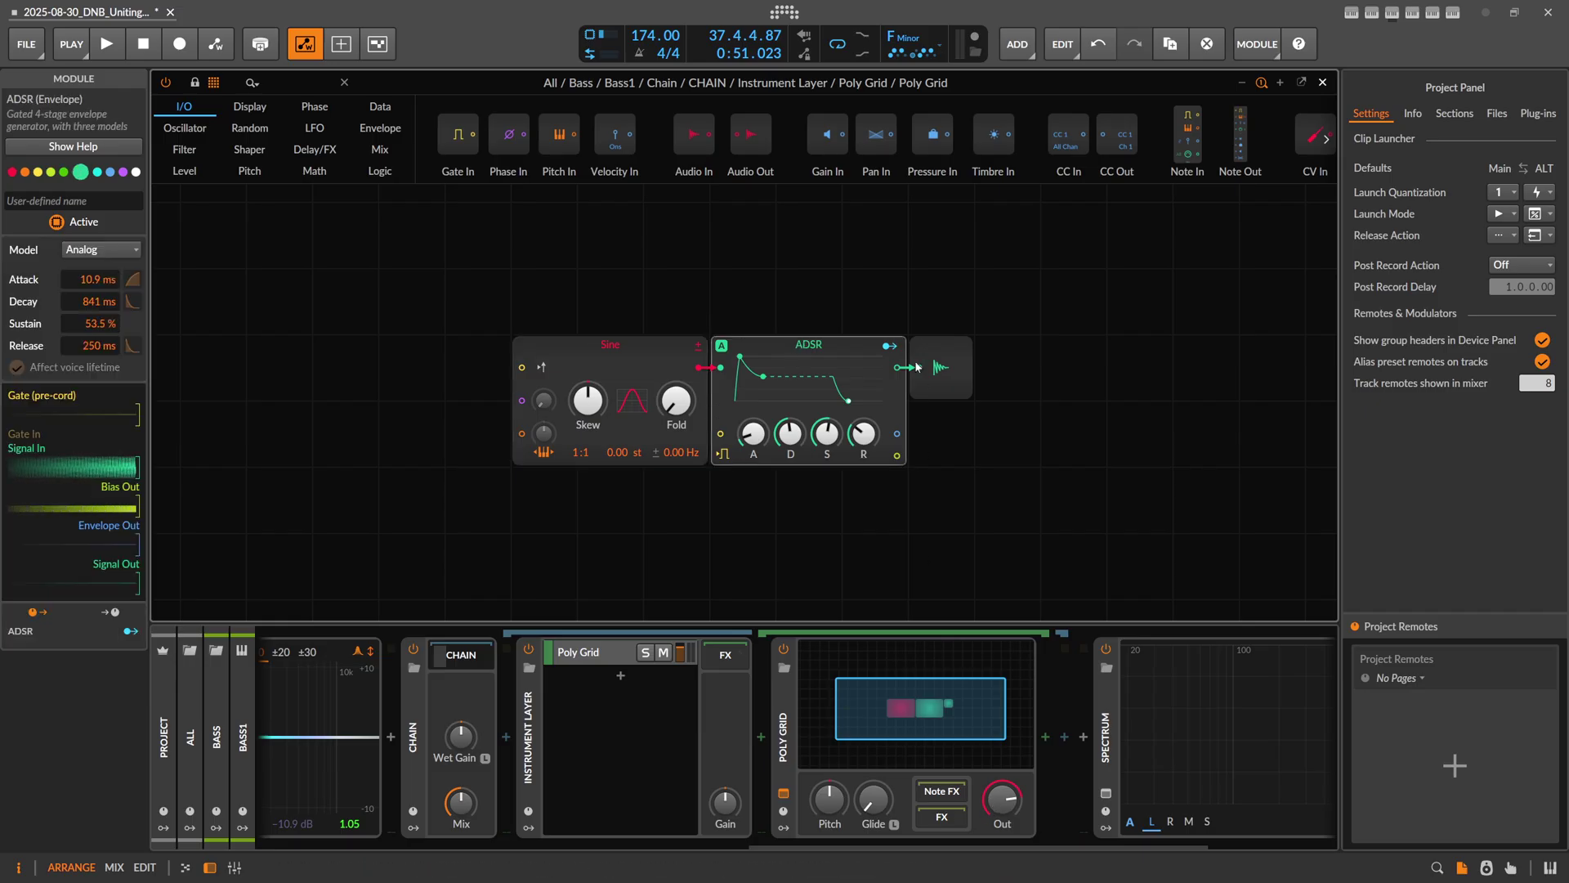
{"action": "key", "text": "Delete"}
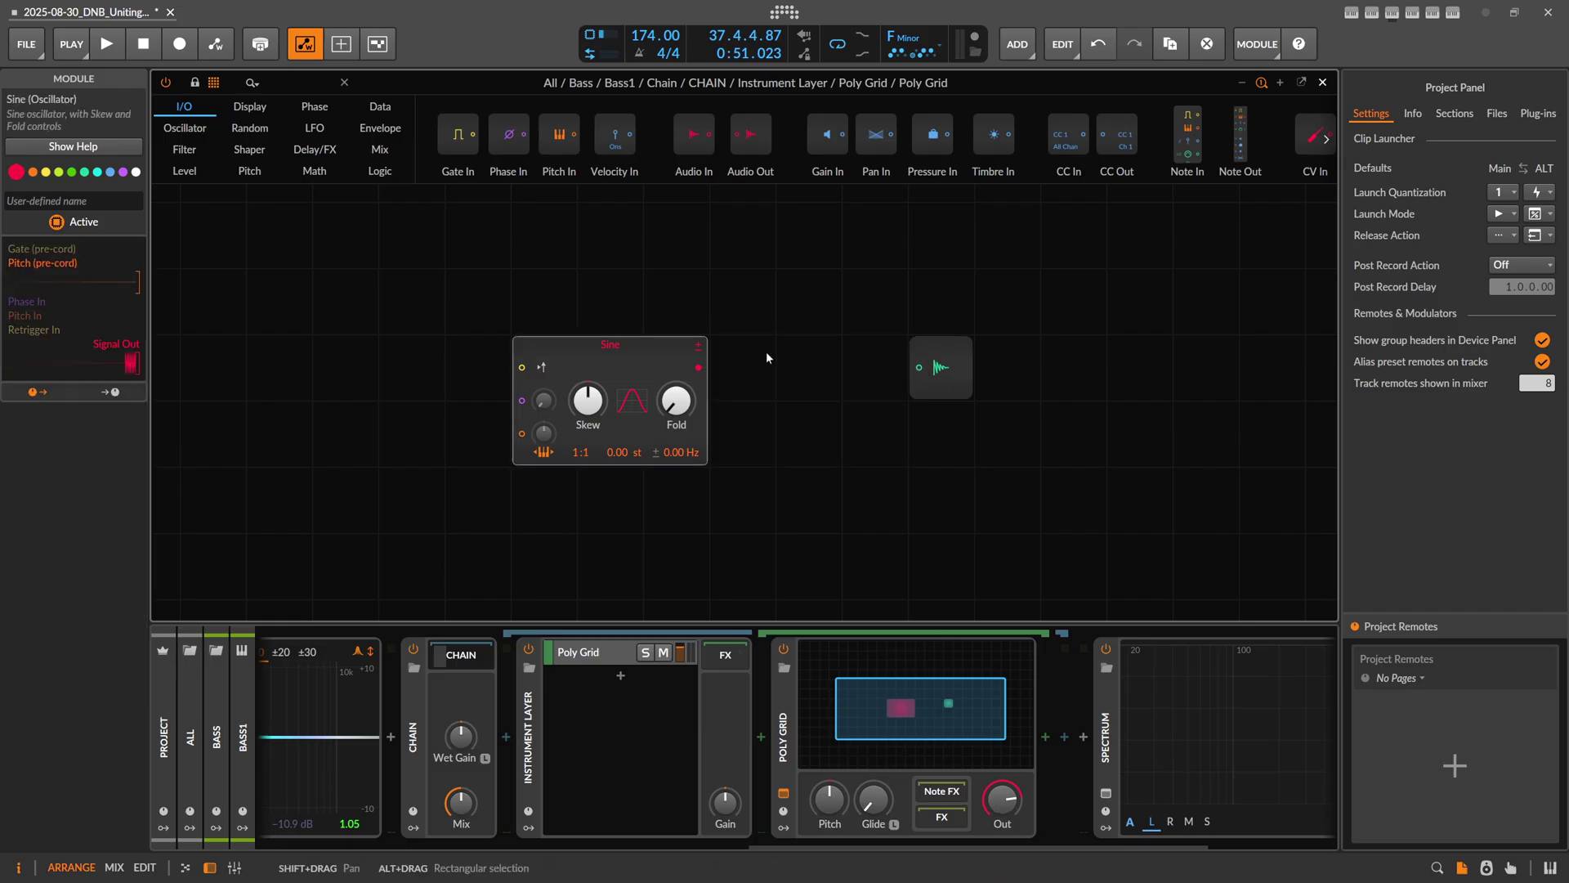
{"action": "type", "text": "mult"}
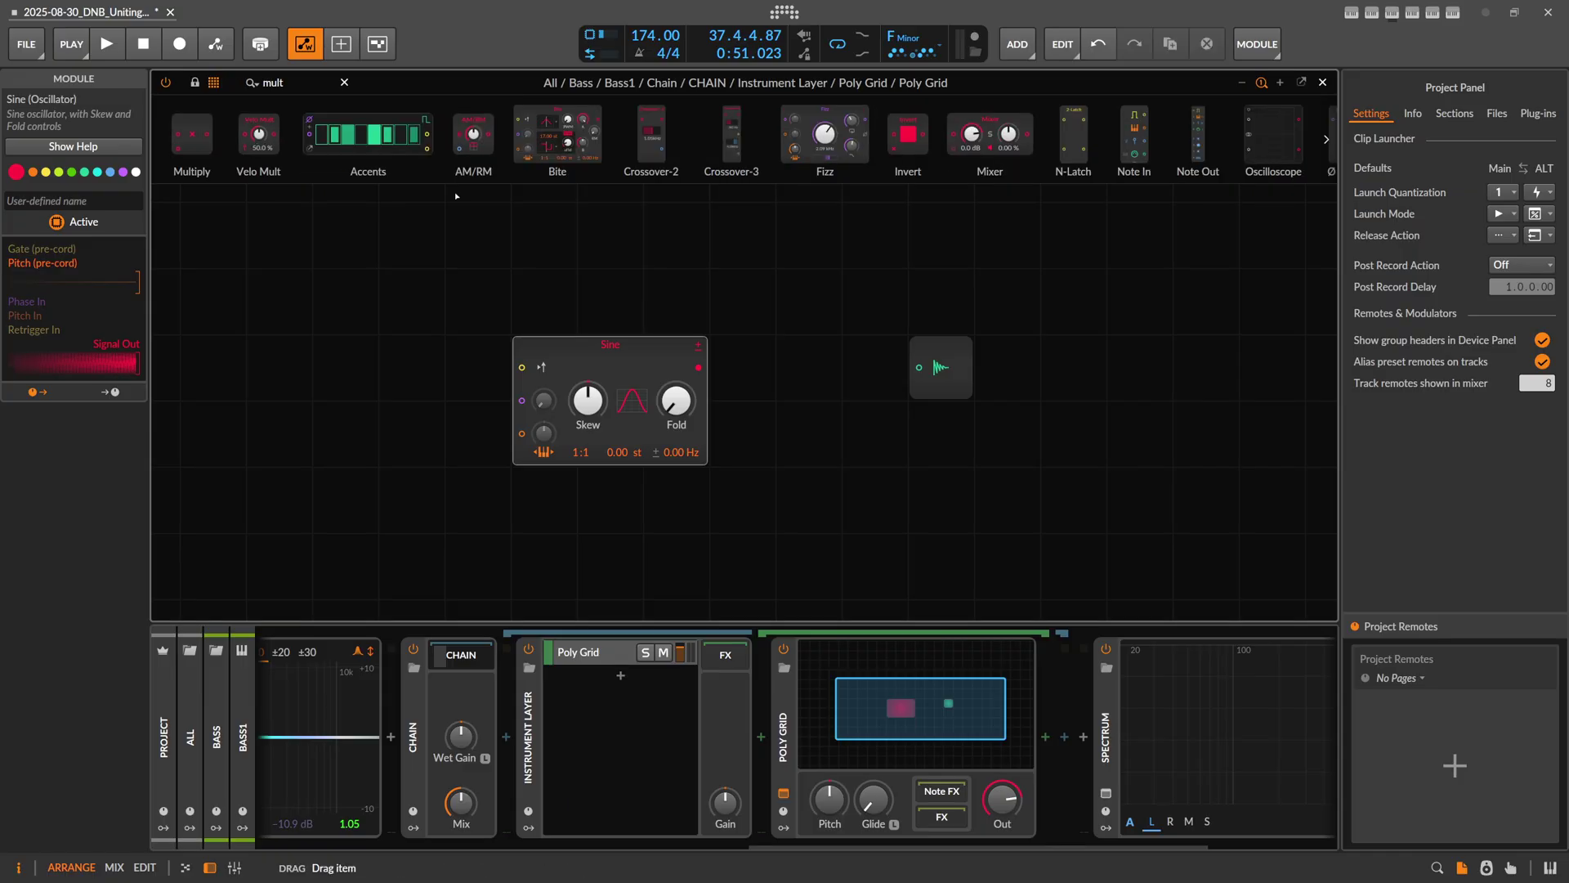
{"action": "mouse_move", "coordinate": [457, 196]}
{"action": "left_mouse_down"}
{"action": "mouse_move", "coordinate": [742, 368]}
{"action": "mouse_move", "coordinate": [708, 370]}
{"action": "mouse_move", "coordinate": [917, 371]}
{"action": "left_mouse_up"}
{"action": "left_click_drag", "start_coordinate": [748, 351], "coordinate": [879, 356]}
Add a Follower RF module feeding the Multiply's second input and set its rise time to 0.10 ms
{"action": "left_click_drag", "start_coordinate": [301, 83], "coordinate": [700, 505]}
{"action": "type", "text": "foll"}
{"action": "left_click_drag", "start_coordinate": [858, 401], "coordinate": [855, 391]}
{"action": "left_click_drag", "start_coordinate": [625, 535], "coordinate": [625, 591]}
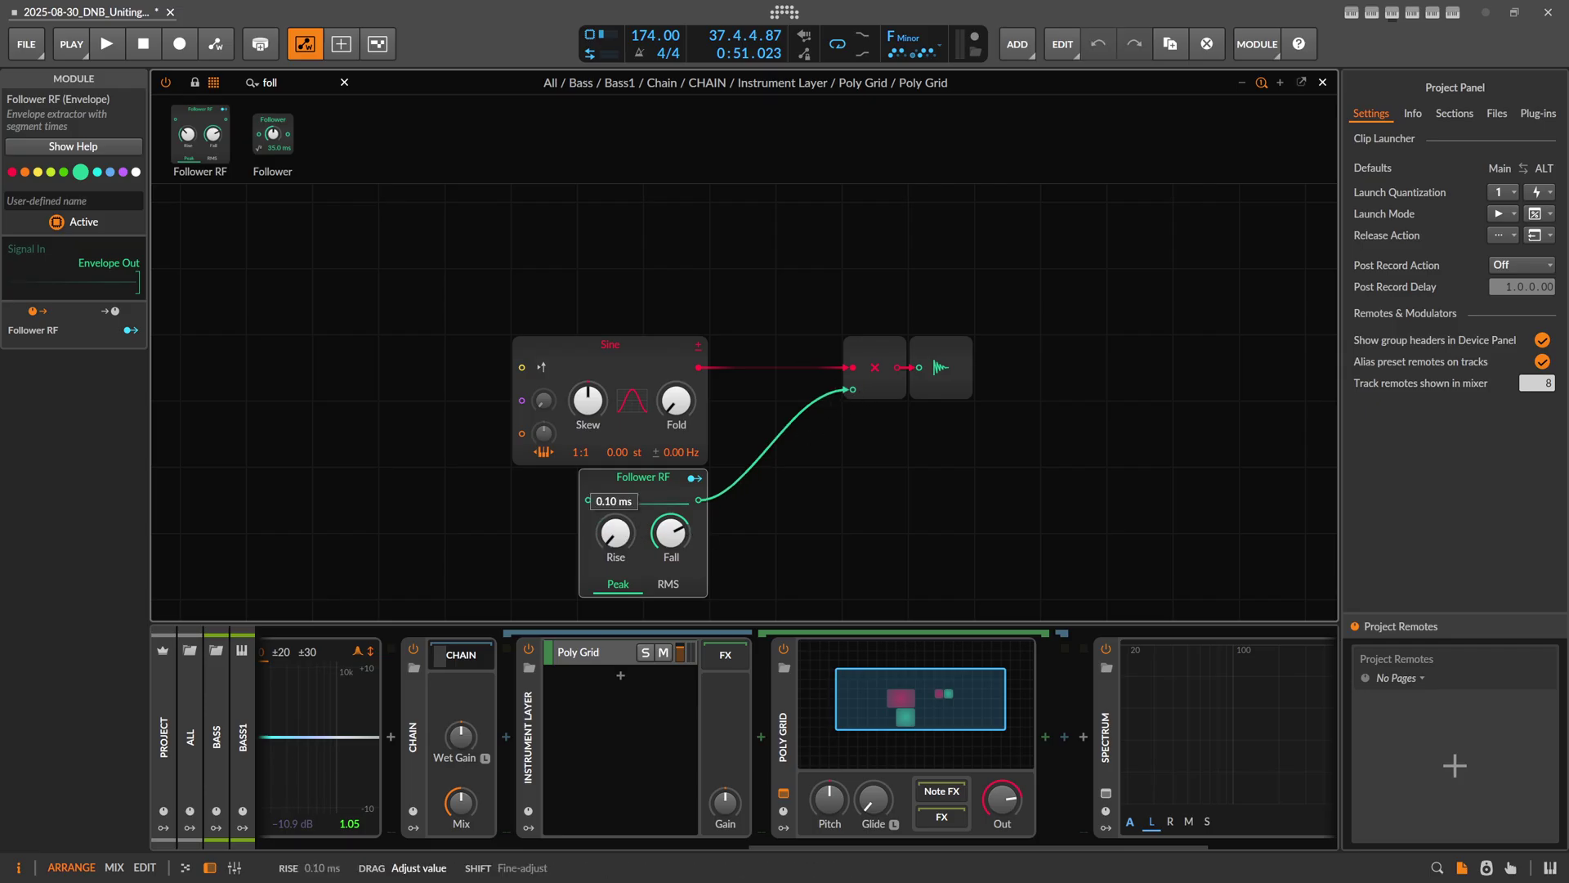
Add an Audio In module and connect it to the Follower RF's signal input
{"action": "left_click_drag", "start_coordinate": [299, 83], "coordinate": [124, 92]}
{"action": "key", "text": "BackSpace"}
{"action": "type", "text": "audio"}
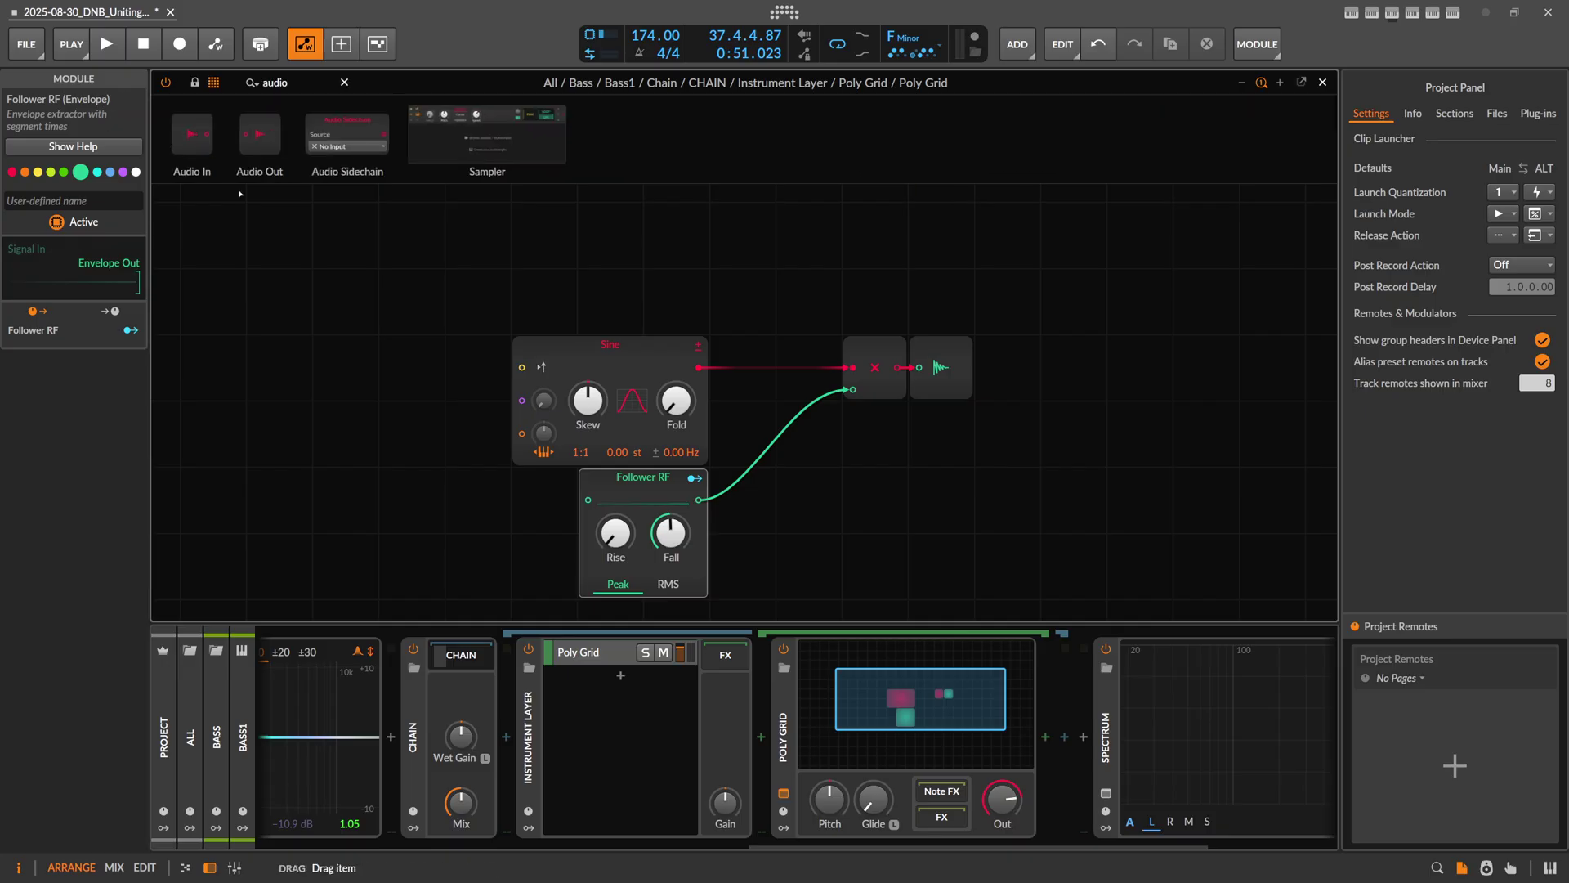
{"action": "left_click_drag", "start_coordinate": [240, 194], "coordinate": [588, 499]}
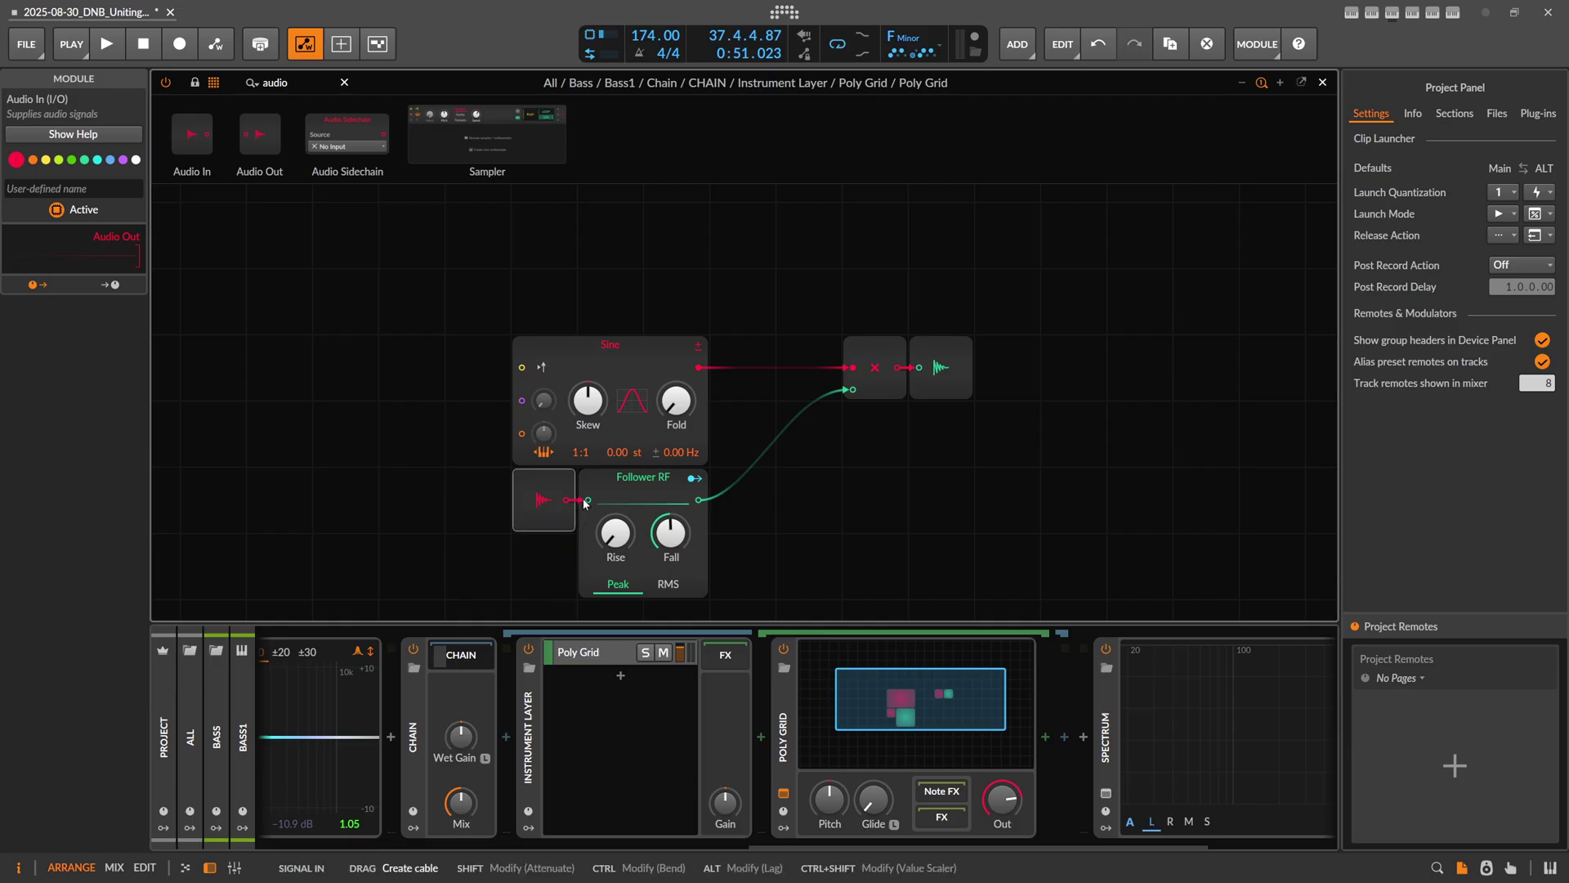
Raise the Follower RF's fall time slightly and play the bass through the Poly Grid
{"action": "left_click_drag", "start_coordinate": [793, 837], "coordinate": [529, 833]}
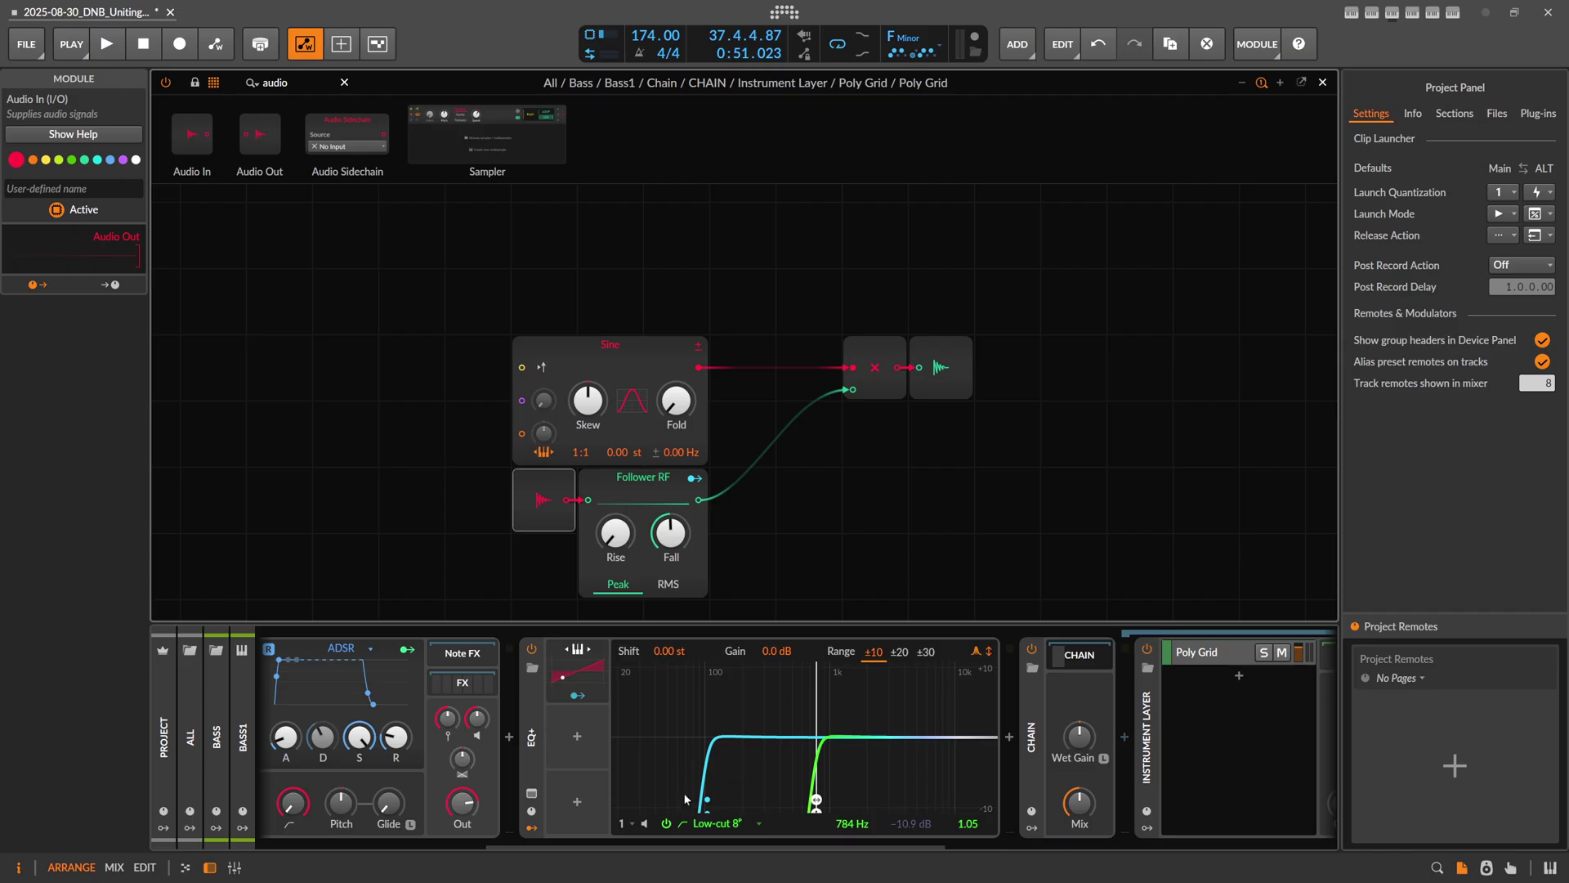
{"action": "scroll", "coordinate": [680, 836], "scroll_direction": "right", "scroll_amount": 2}
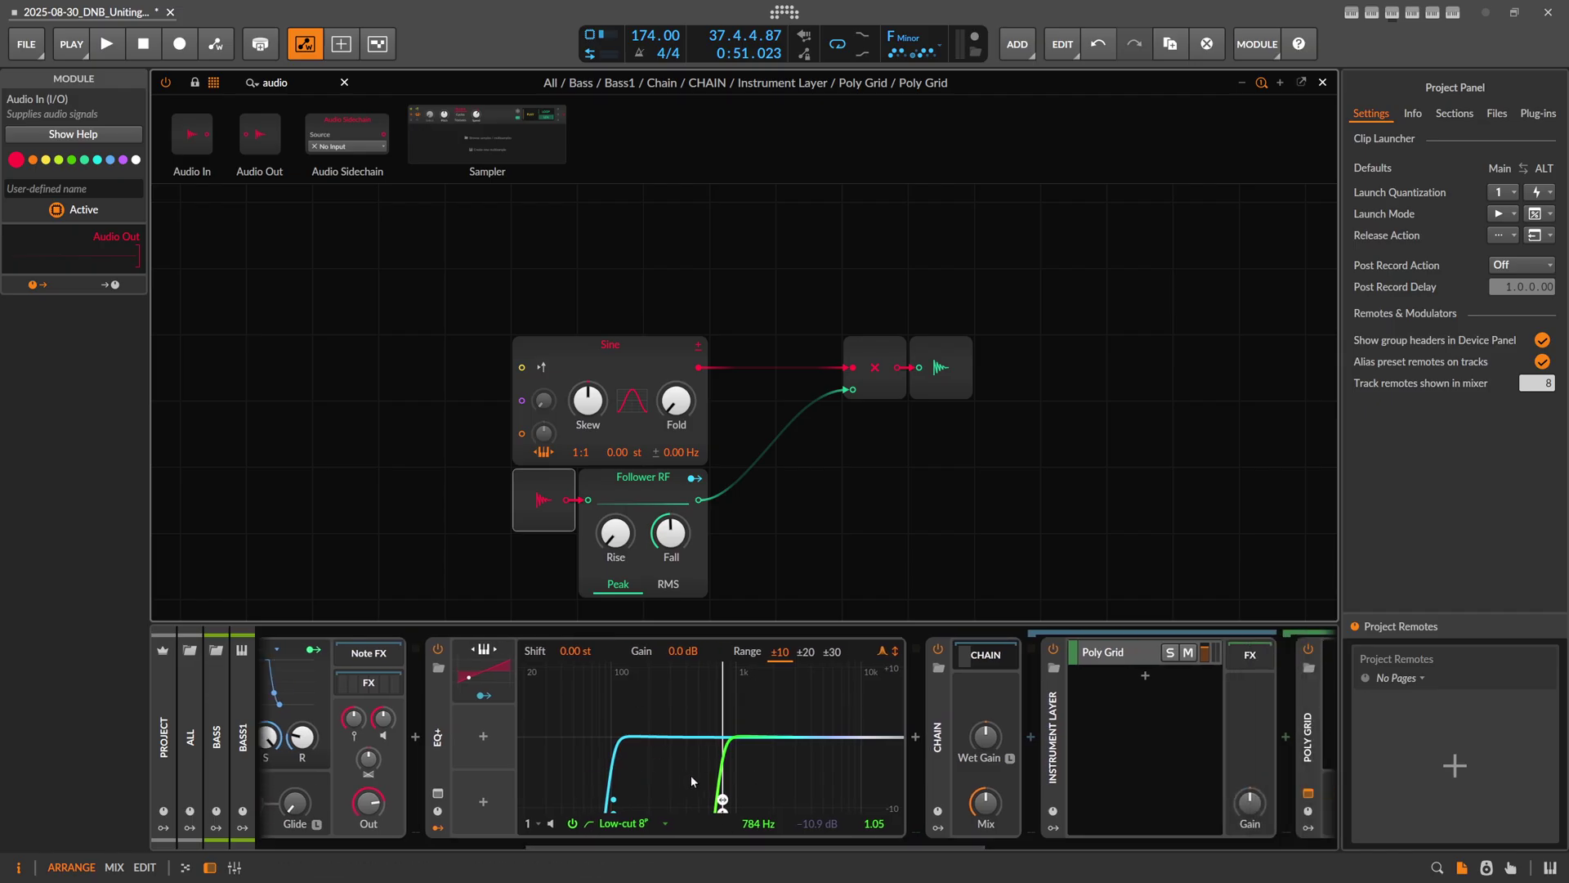
{"action": "left_click_drag", "start_coordinate": [644, 840], "coordinate": [839, 845]}
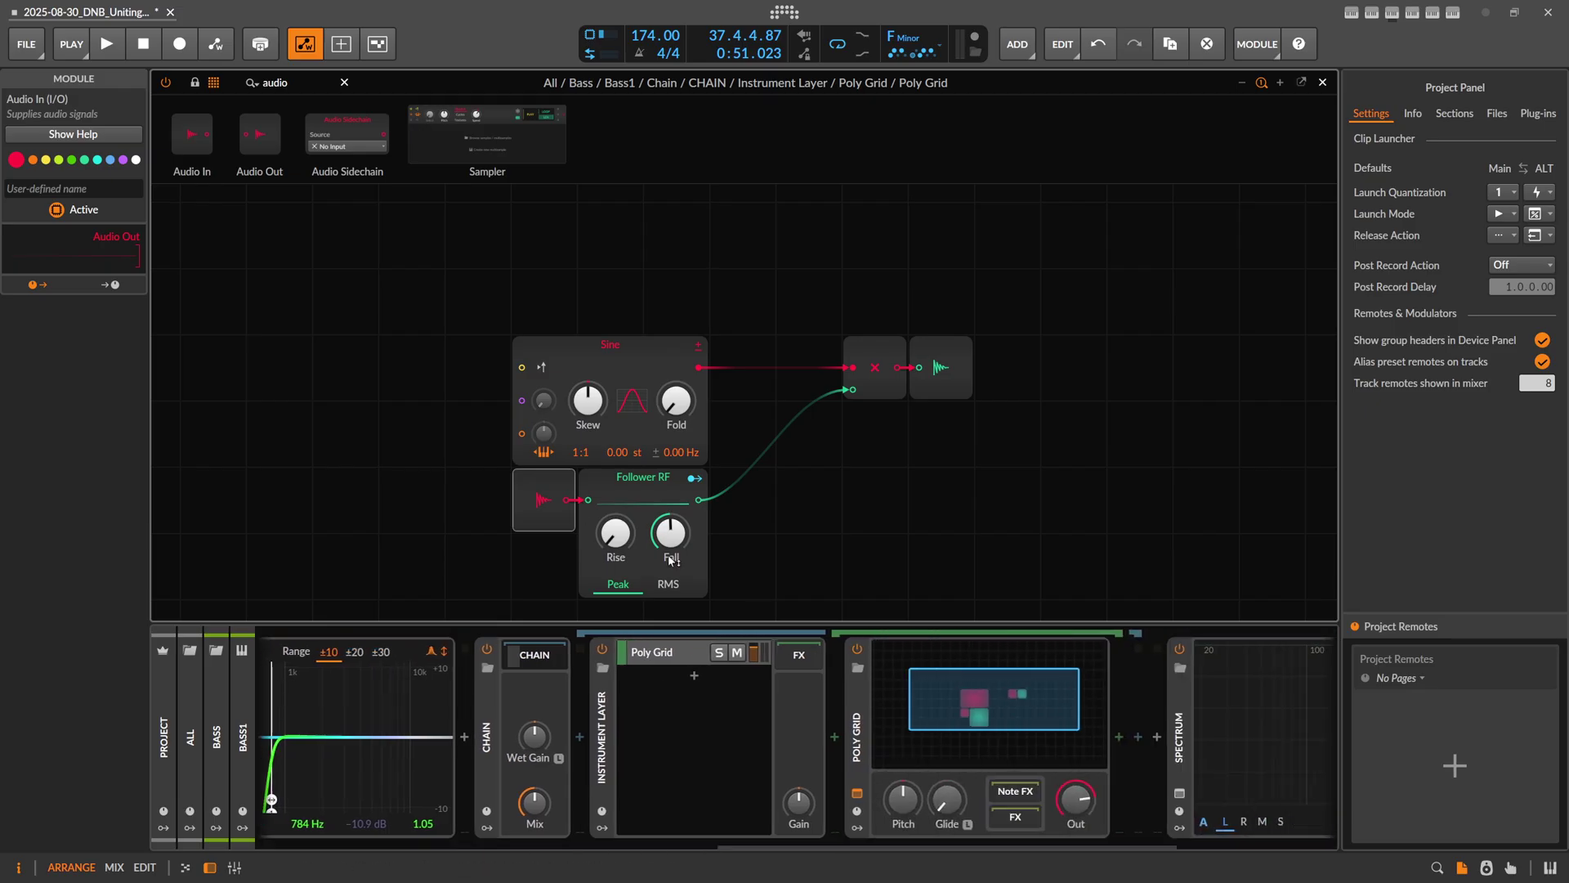
{"action": "key", "text": "space"}
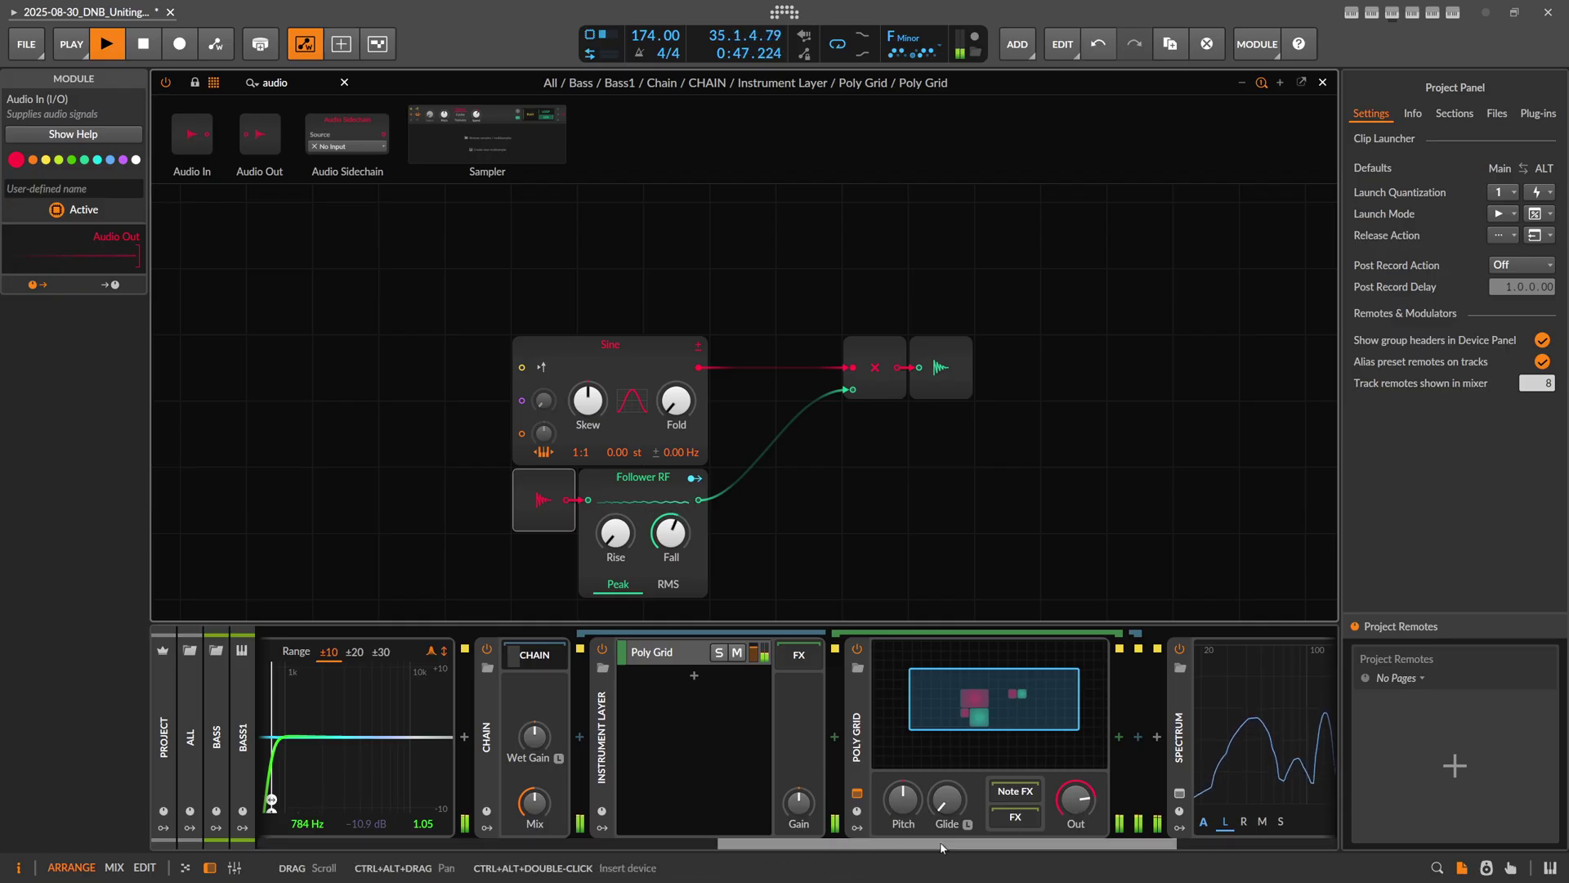
Set the Chain's Mix to 100% while the bass plays
{"action": "left_click_drag", "start_coordinate": [940, 845], "coordinate": [971, 845]}
{"action": "left_click_drag", "start_coordinate": [463, 804], "coordinate": [463, 728]}
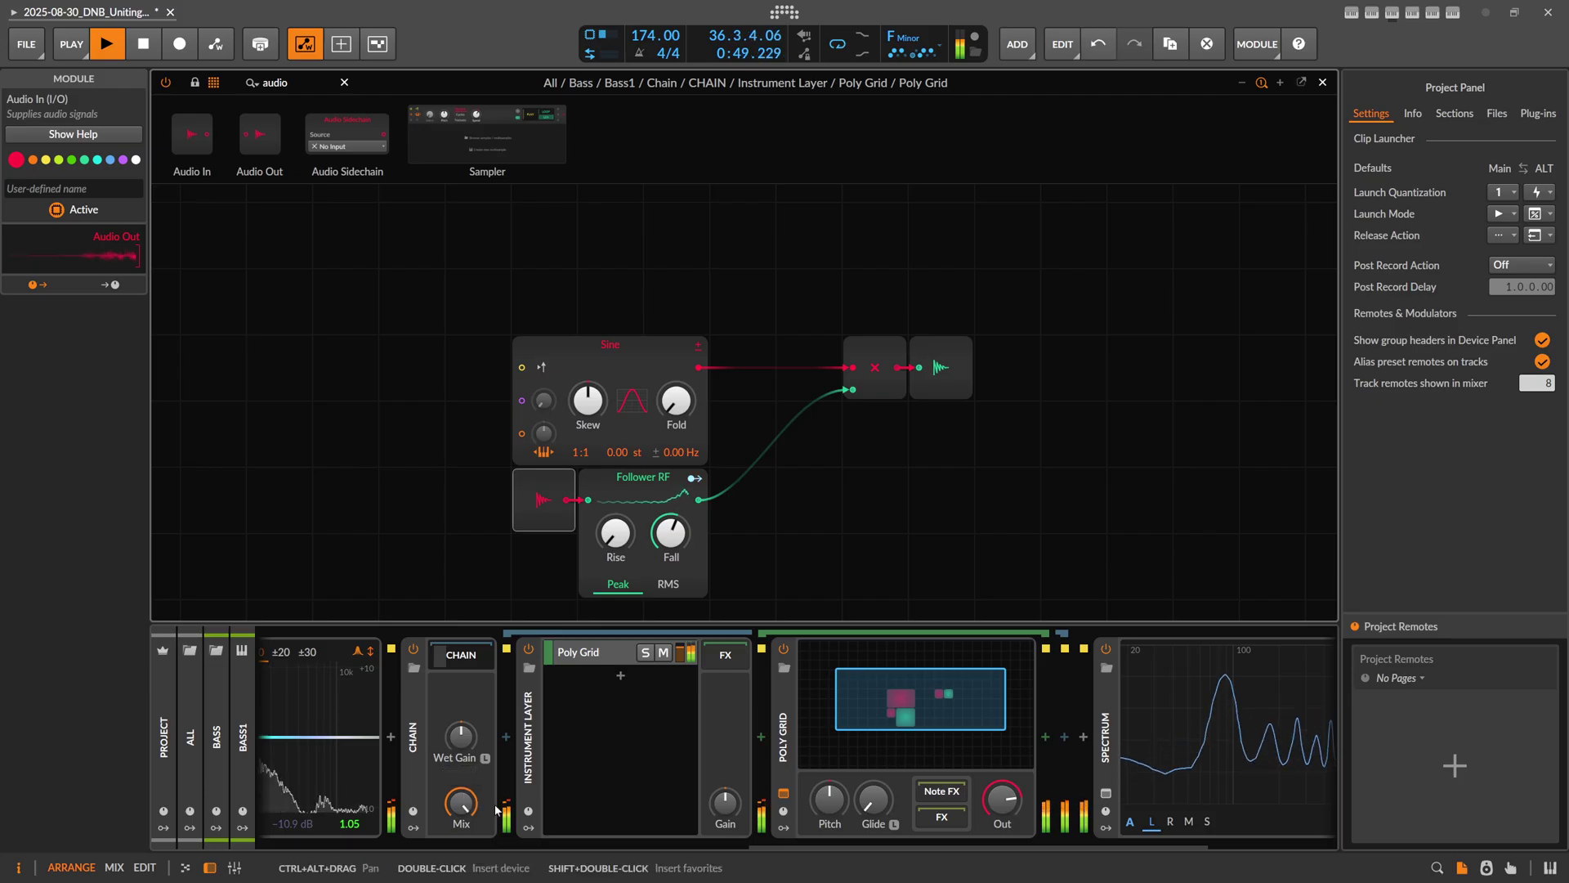
{"action": "left_click_drag", "start_coordinate": [461, 804], "coordinate": [461, 857]}
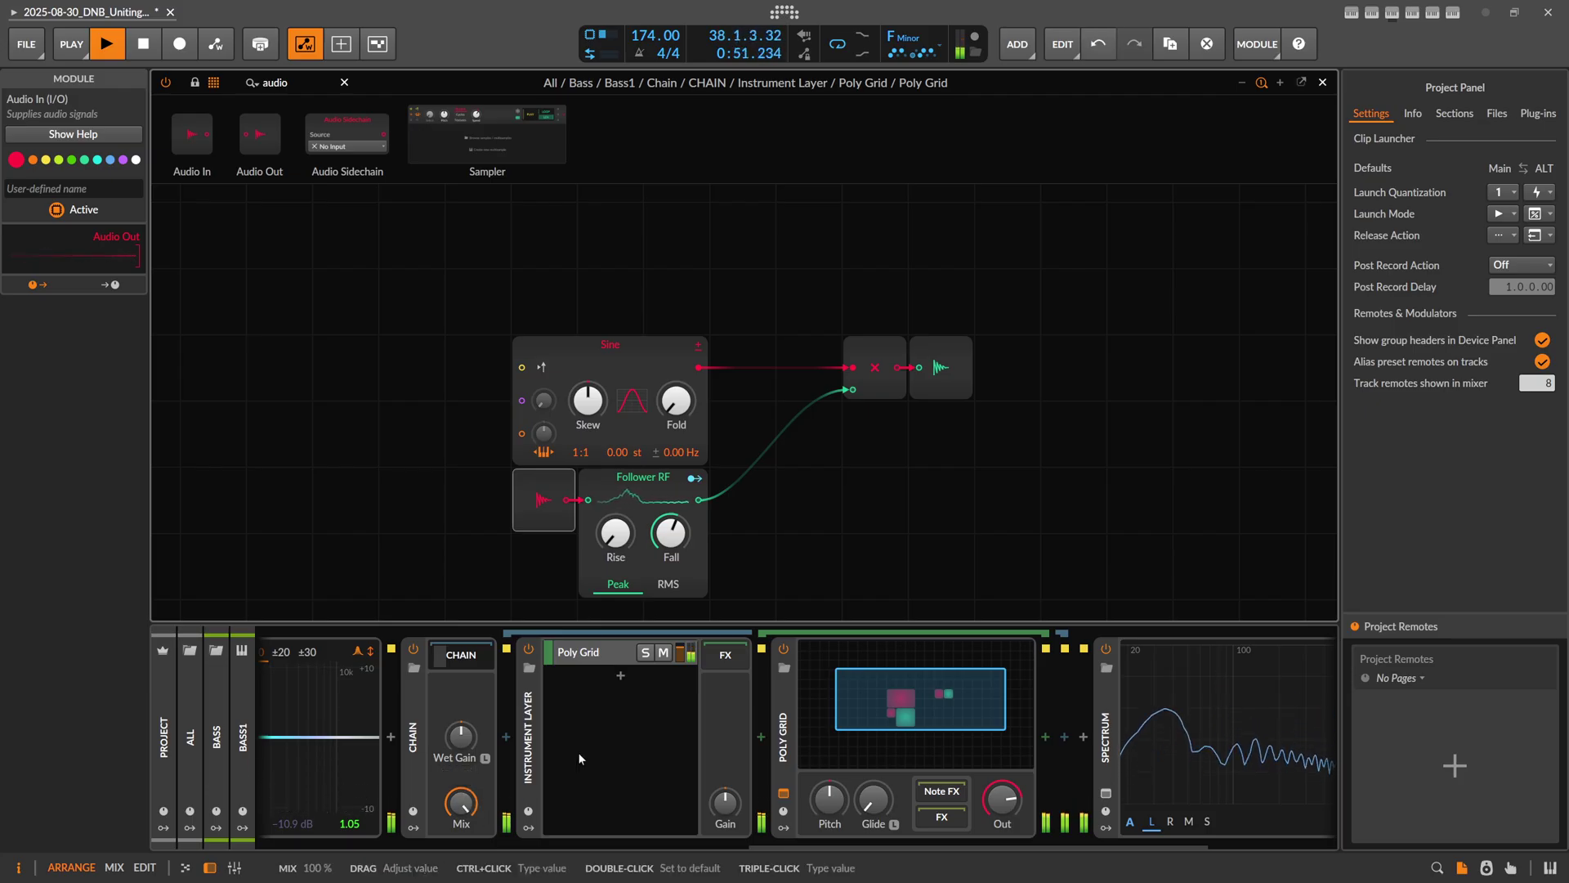
Raise the Follower RF's fall time and set its rise time to 0.14 ms during playback
{"action": "mouse_move", "coordinate": [616, 533]}
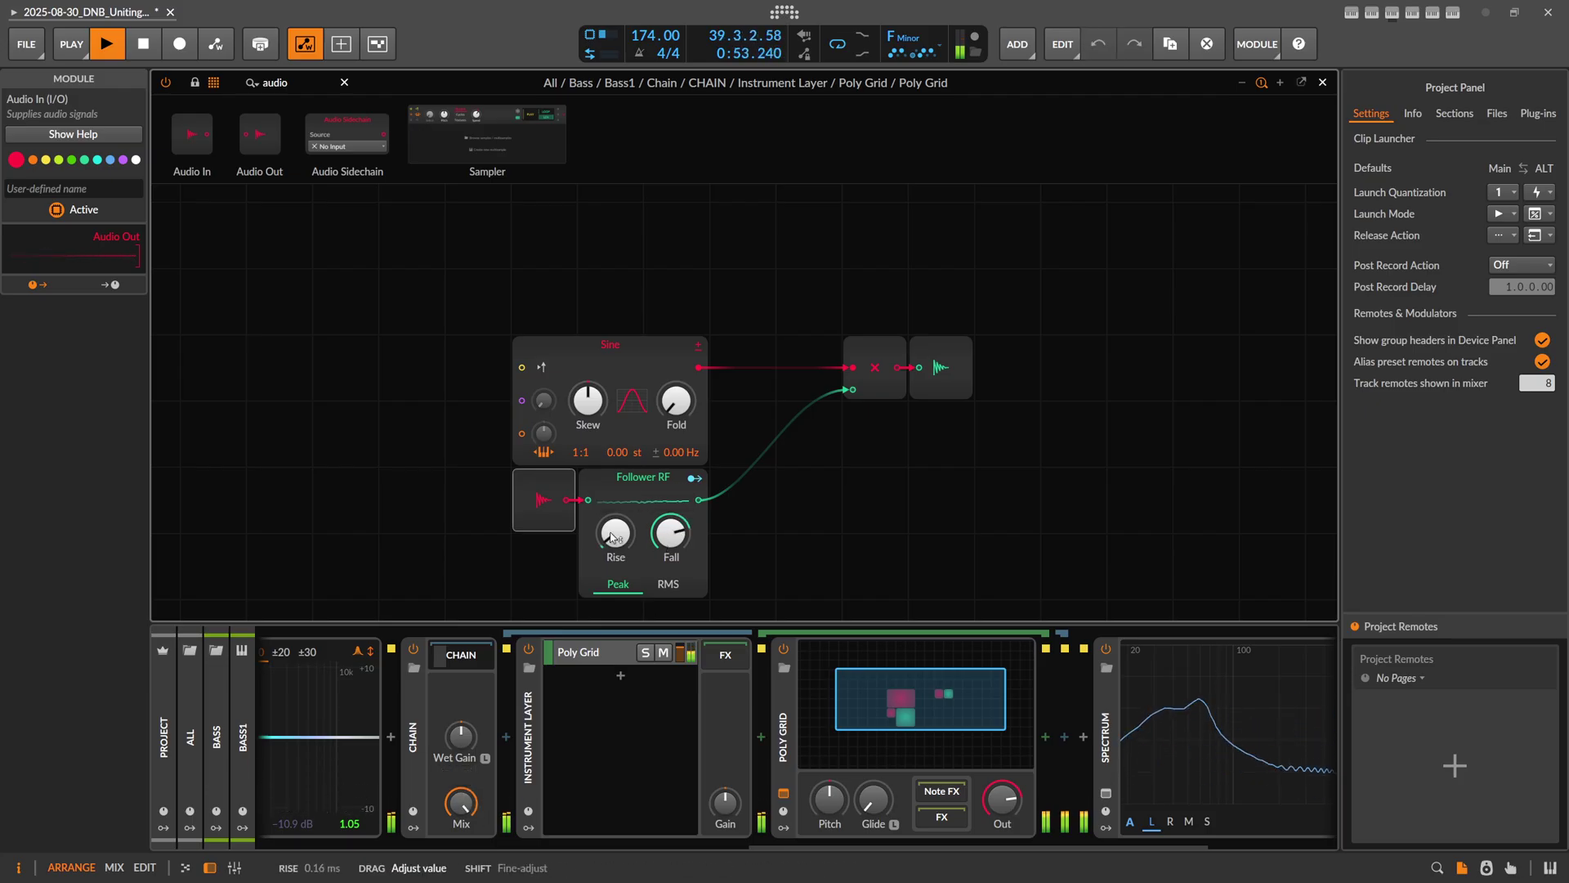
{"action": "left_click_drag", "start_coordinate": [615, 532], "coordinate": [616, 536]}
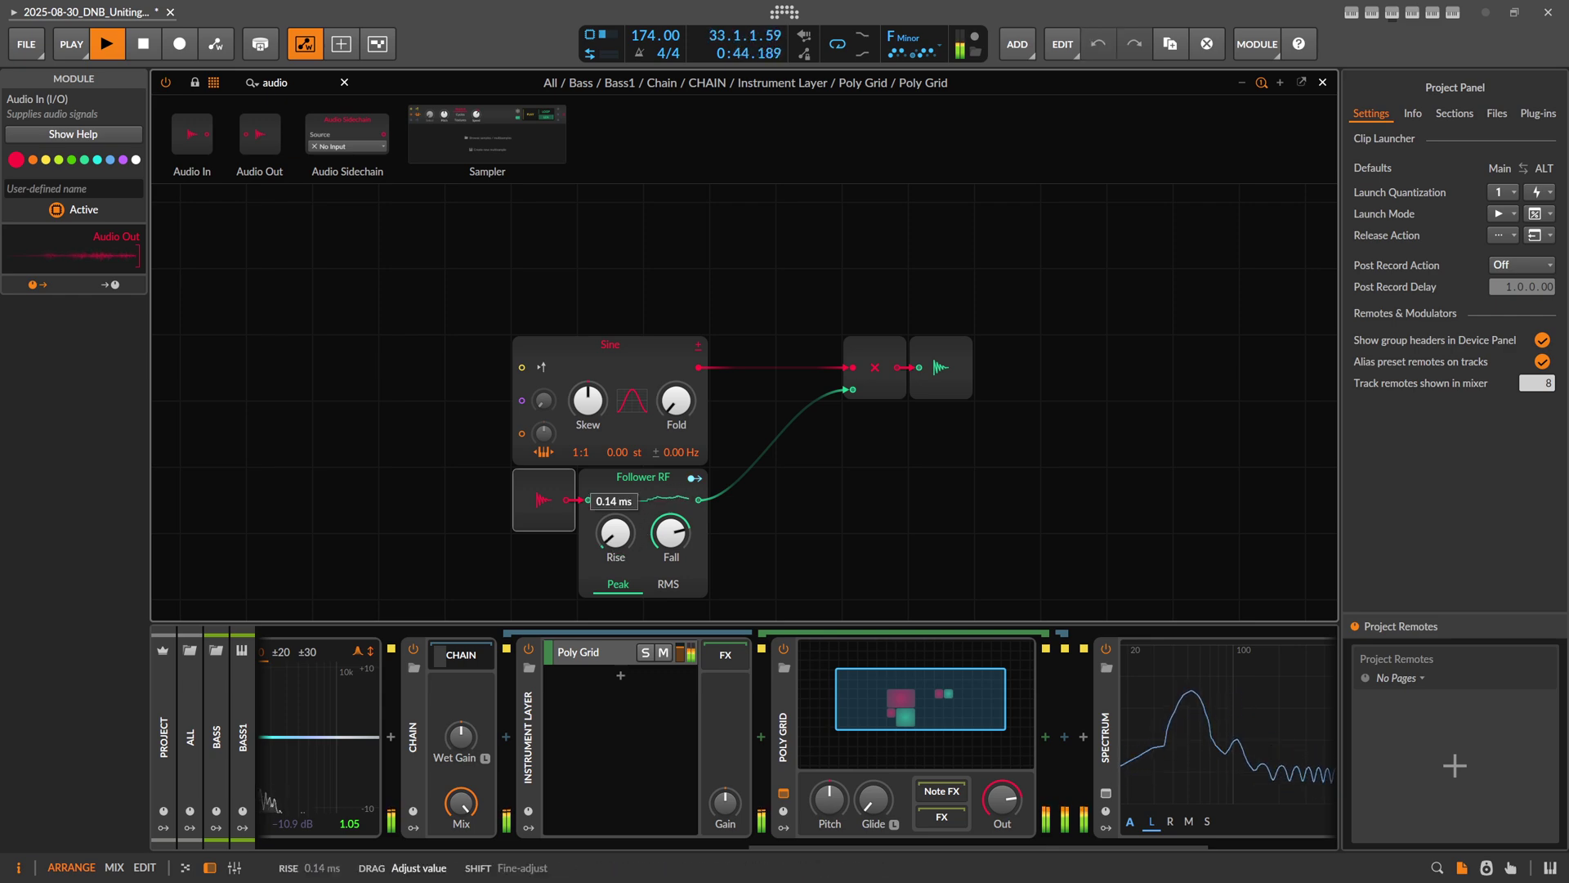
{"action": "left_click_drag", "start_coordinate": [814, 845], "coordinate": [914, 843]}
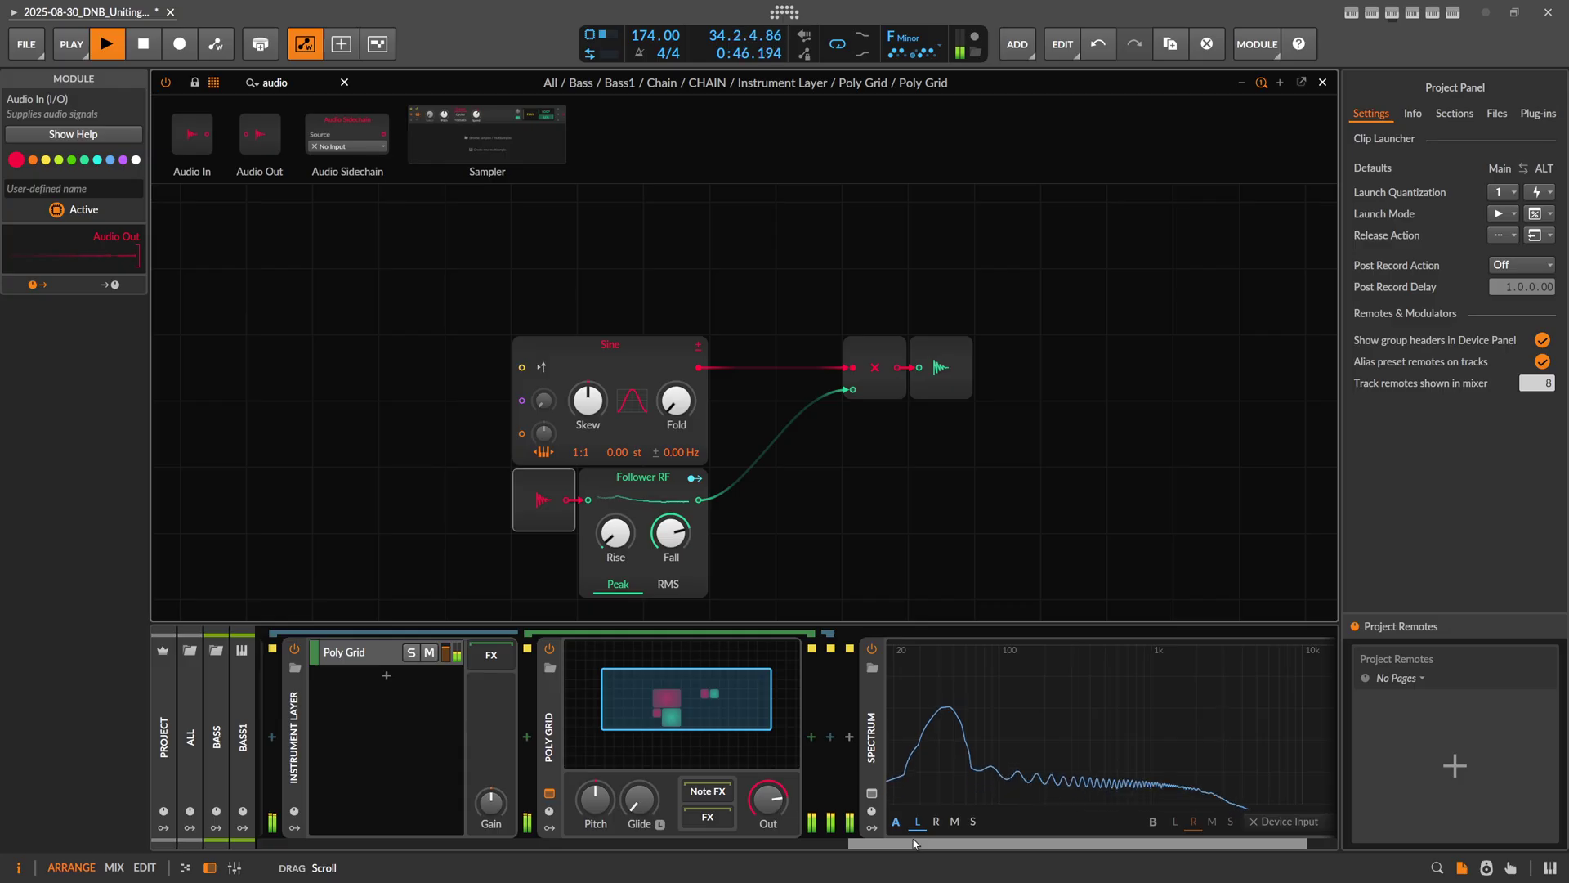
{"action": "key", "text": "space"}
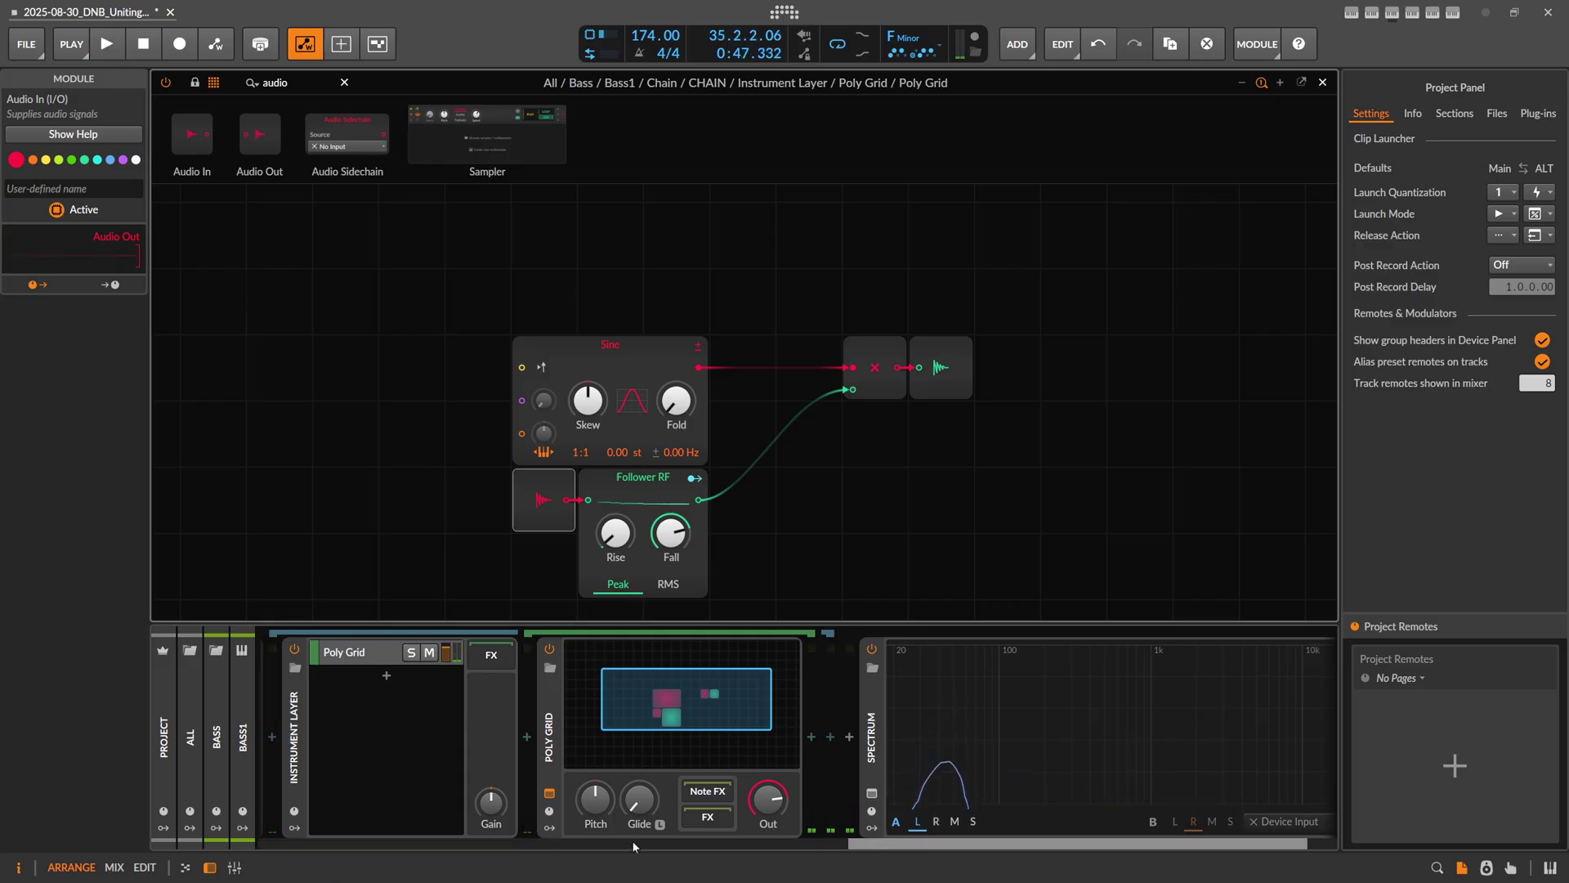
Set the Chain's Mix to 50% and play the bass again
{"action": "left_click_drag", "start_coordinate": [856, 846], "coordinate": [652, 846]}
{"action": "left_click_drag", "start_coordinate": [708, 803], "coordinate": [709, 809]}
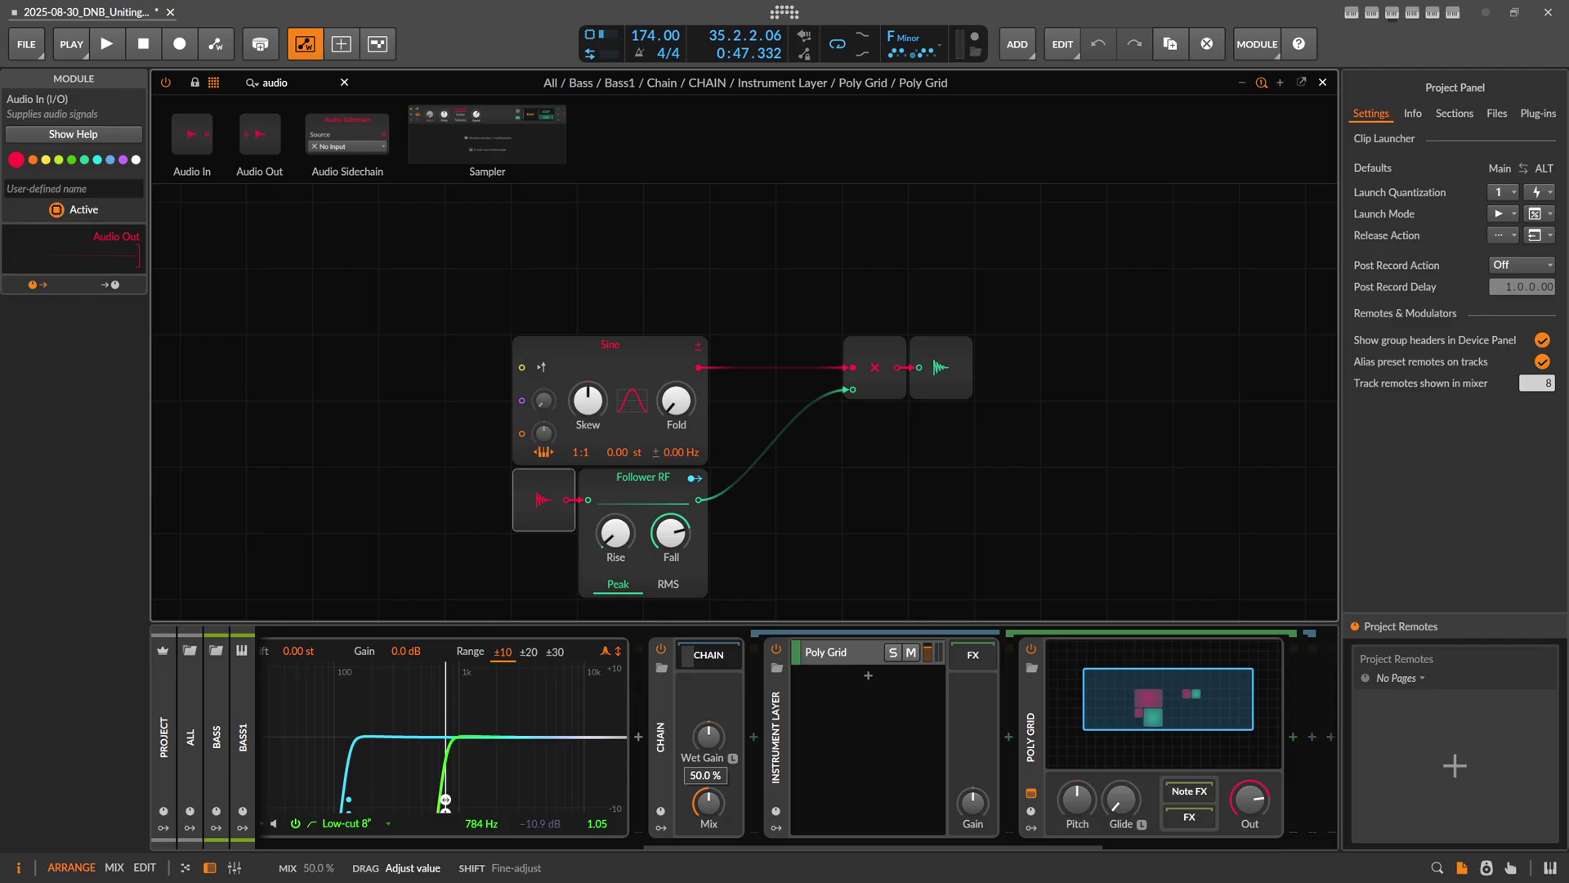
{"action": "scroll", "coordinate": [737, 821], "scroll_direction": "right", "scroll_amount": 5}
{"action": "key", "text": "space"}
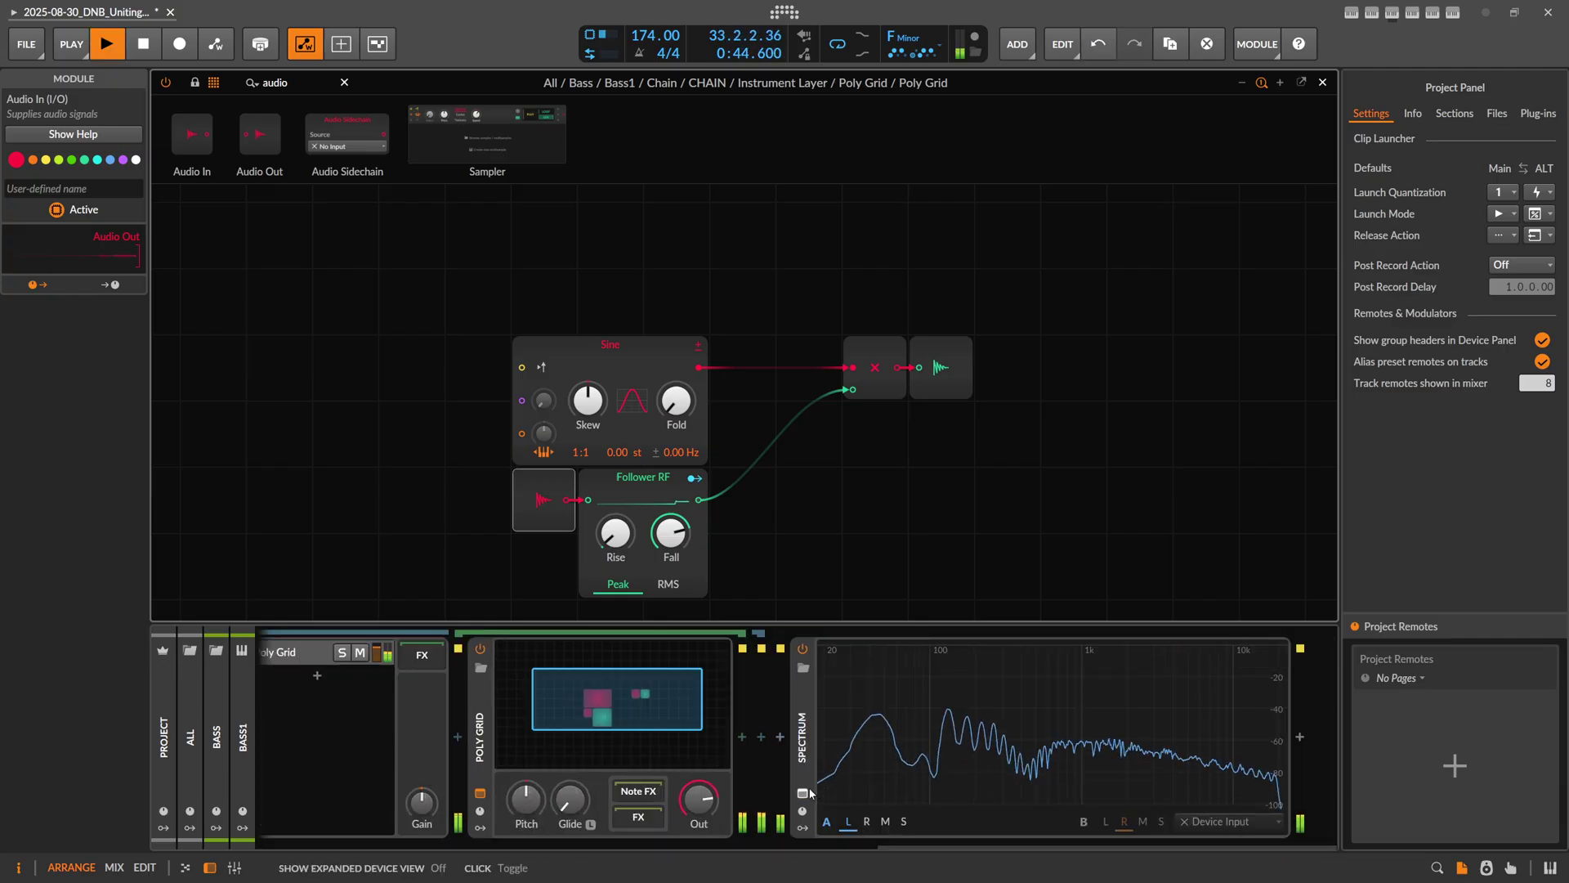
Examine the bass in the enlarged Spectrum display, comparing the Chain's Mix fully wet and at 50%
{"action": "left_click", "coordinate": [810, 792]}
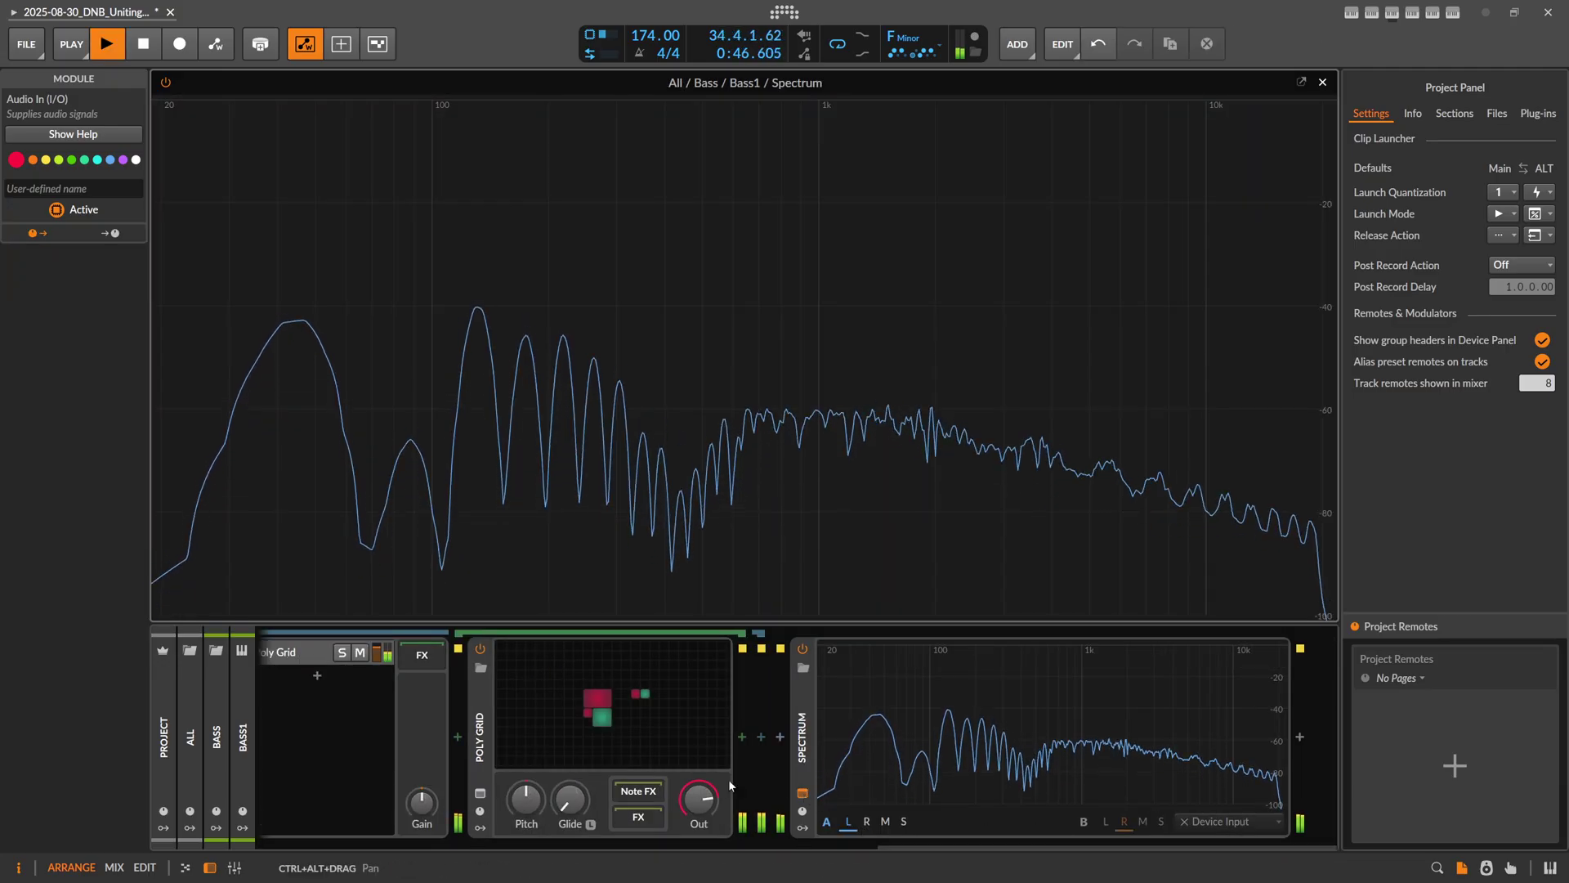
{"action": "scroll", "coordinate": [895, 832], "scroll_direction": "left", "scroll_amount": 3}
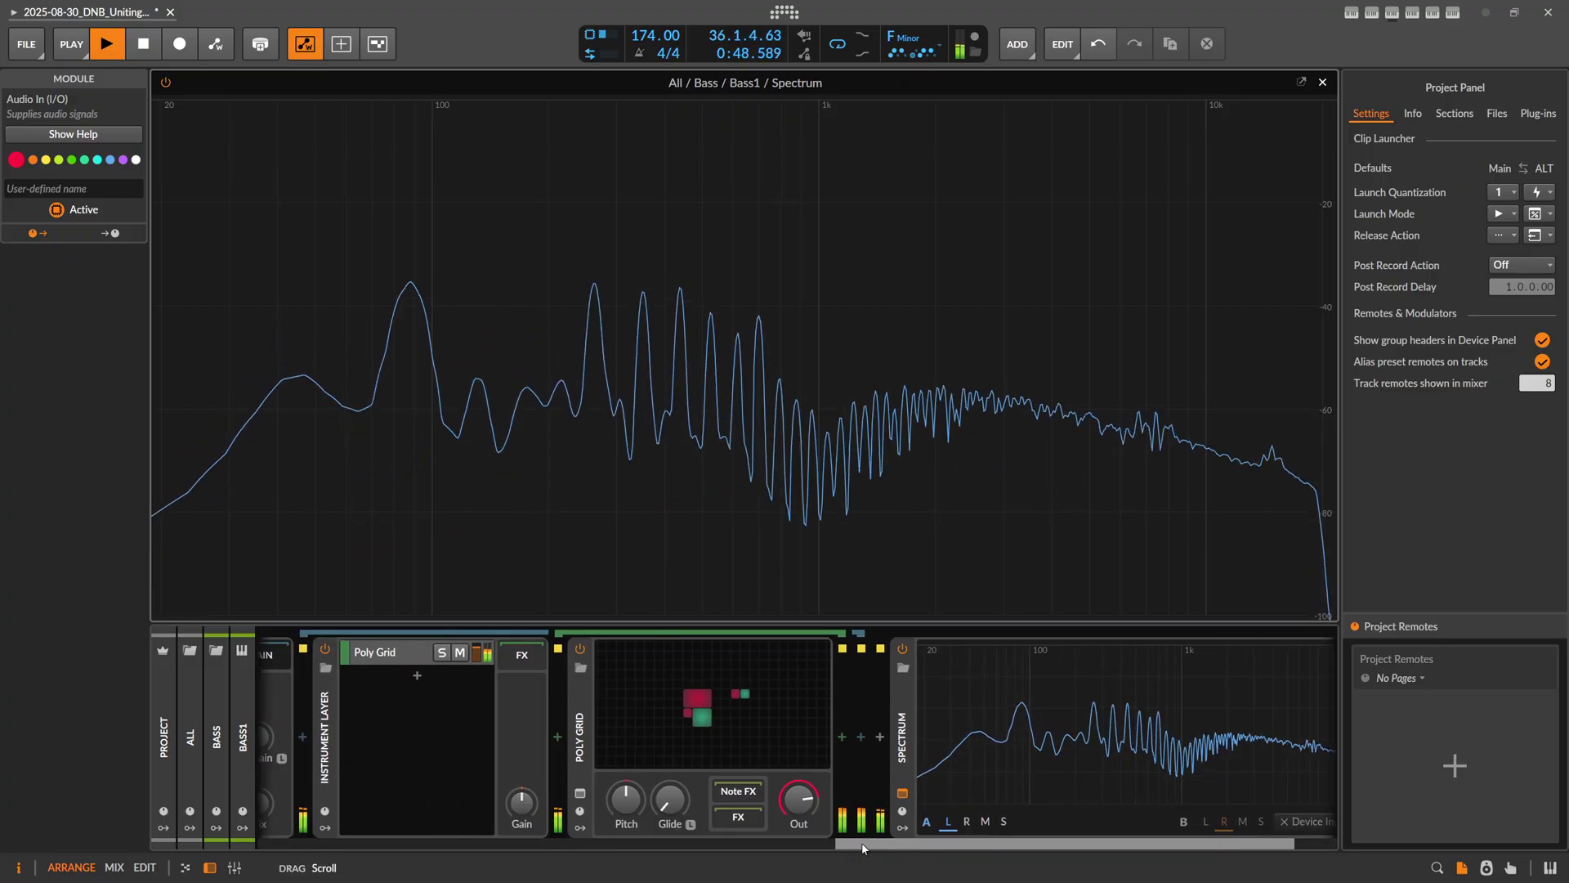
{"action": "scroll", "coordinate": [857, 845], "scroll_direction": "left", "scroll_amount": 3}
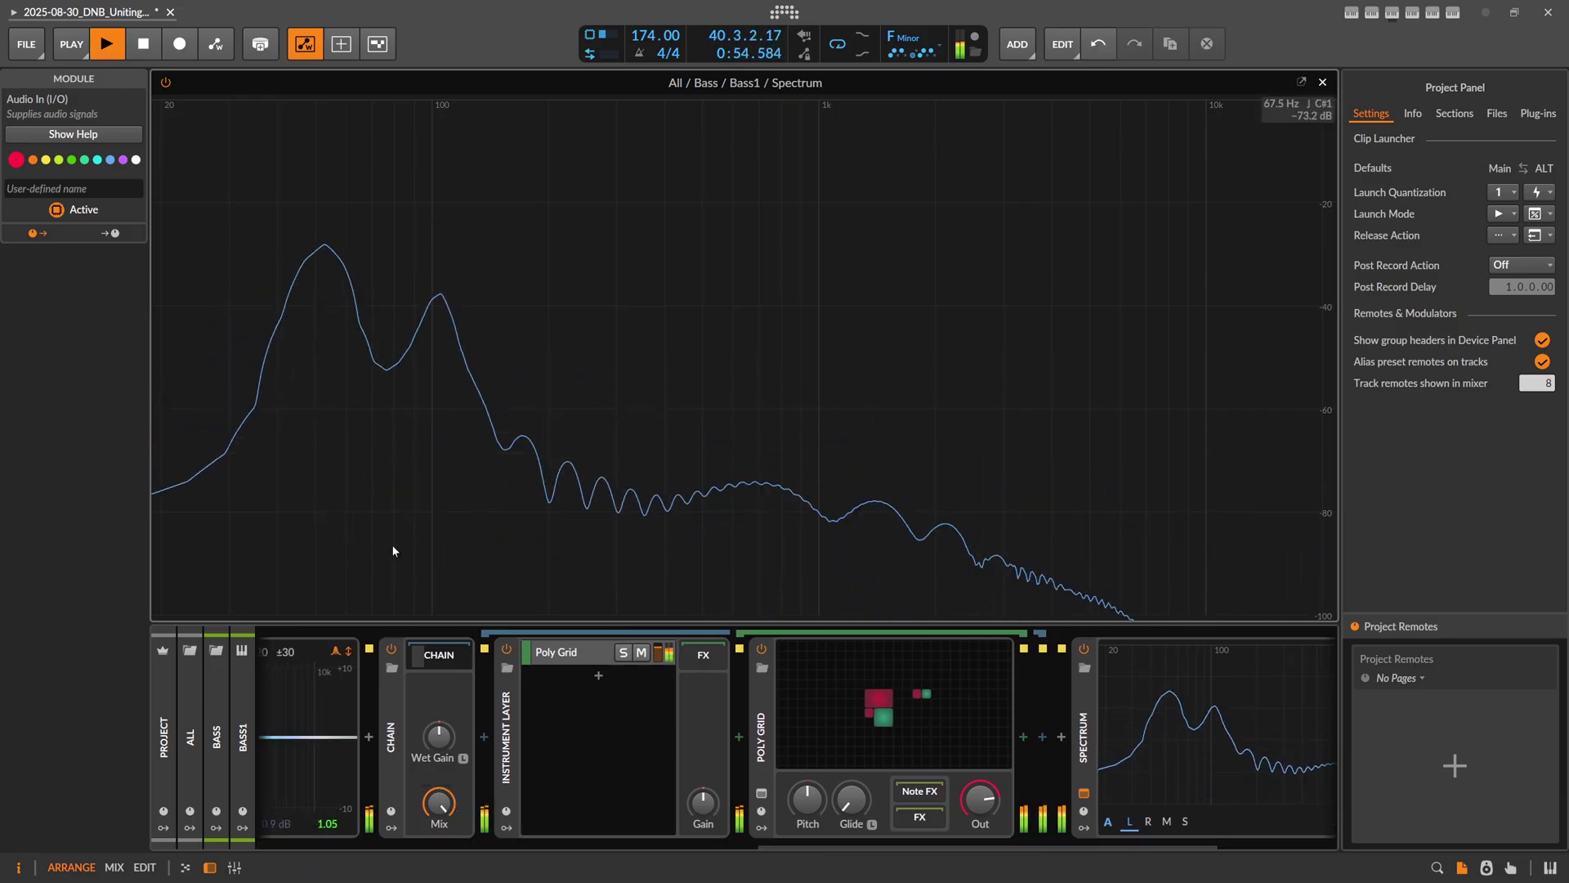
{"action": "left_click_drag", "start_coordinate": [439, 803], "coordinate": [439, 873]}
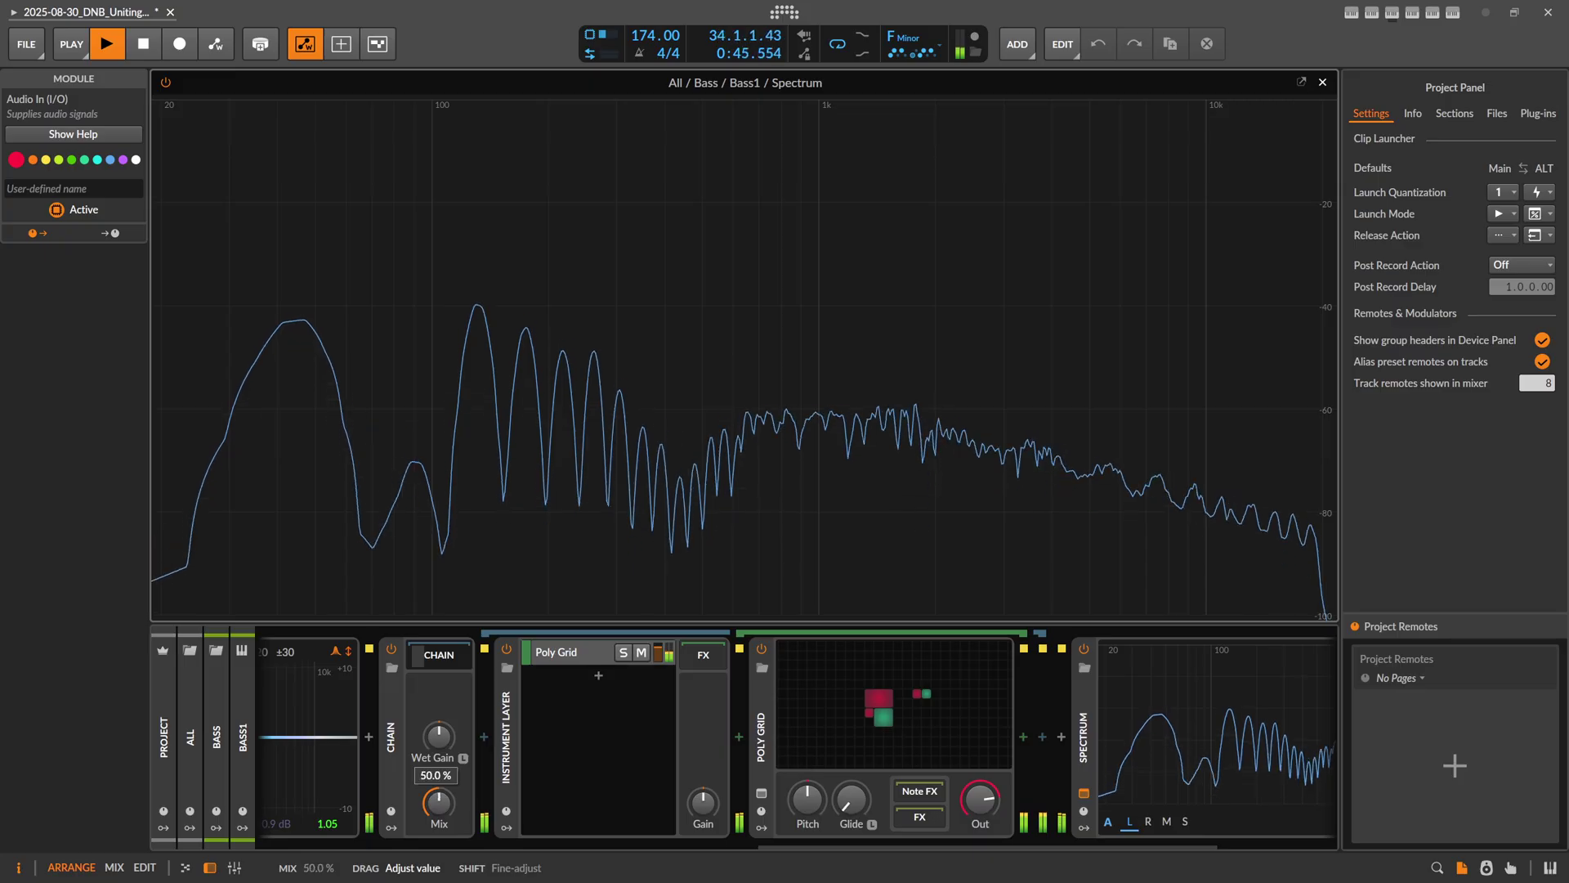
{"action": "key", "text": "space"}
Reopen the Poly Grid patch, move the device out of the Instrument Layer directly into the Chain, and delete the Instrument Layer
{"action": "left_click", "coordinate": [841, 715]}
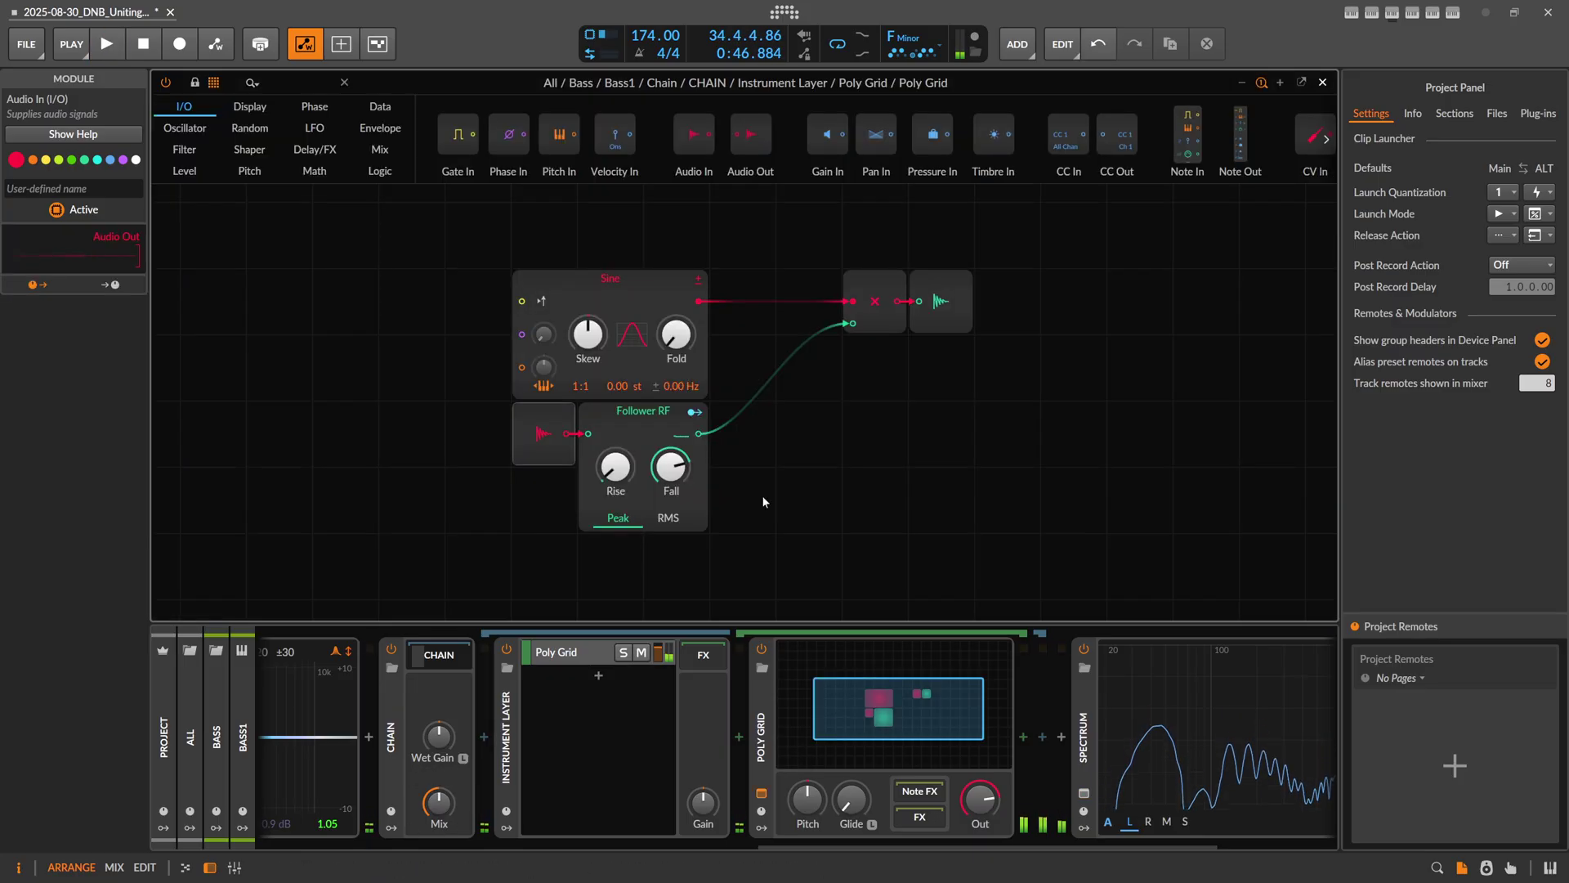
{"action": "left_click_drag", "start_coordinate": [761, 719], "coordinate": [484, 726]}
{"action": "left_click", "coordinate": [790, 736]}
{"action": "key", "text": "Delete"}
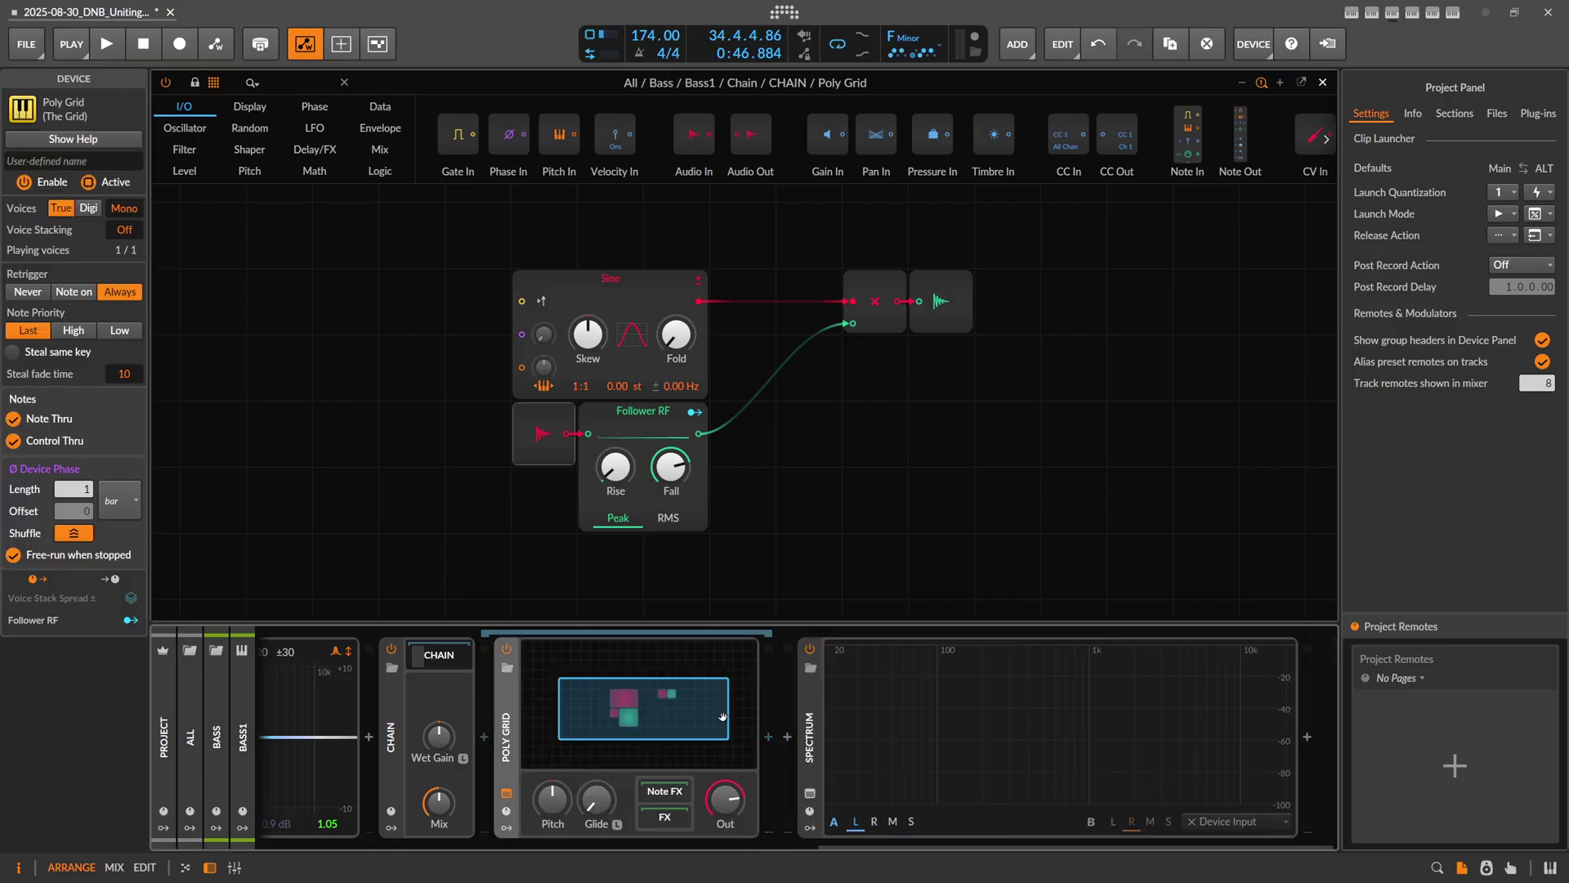
Move the Sine oscillator away from the Follower RF, duplicate it, and set the copy's pitch ratio to 2:1
{"action": "scroll", "coordinate": [687, 360], "scroll_direction": "up", "scroll_amount": 1}
{"action": "left_click", "coordinate": [1071, 396]}
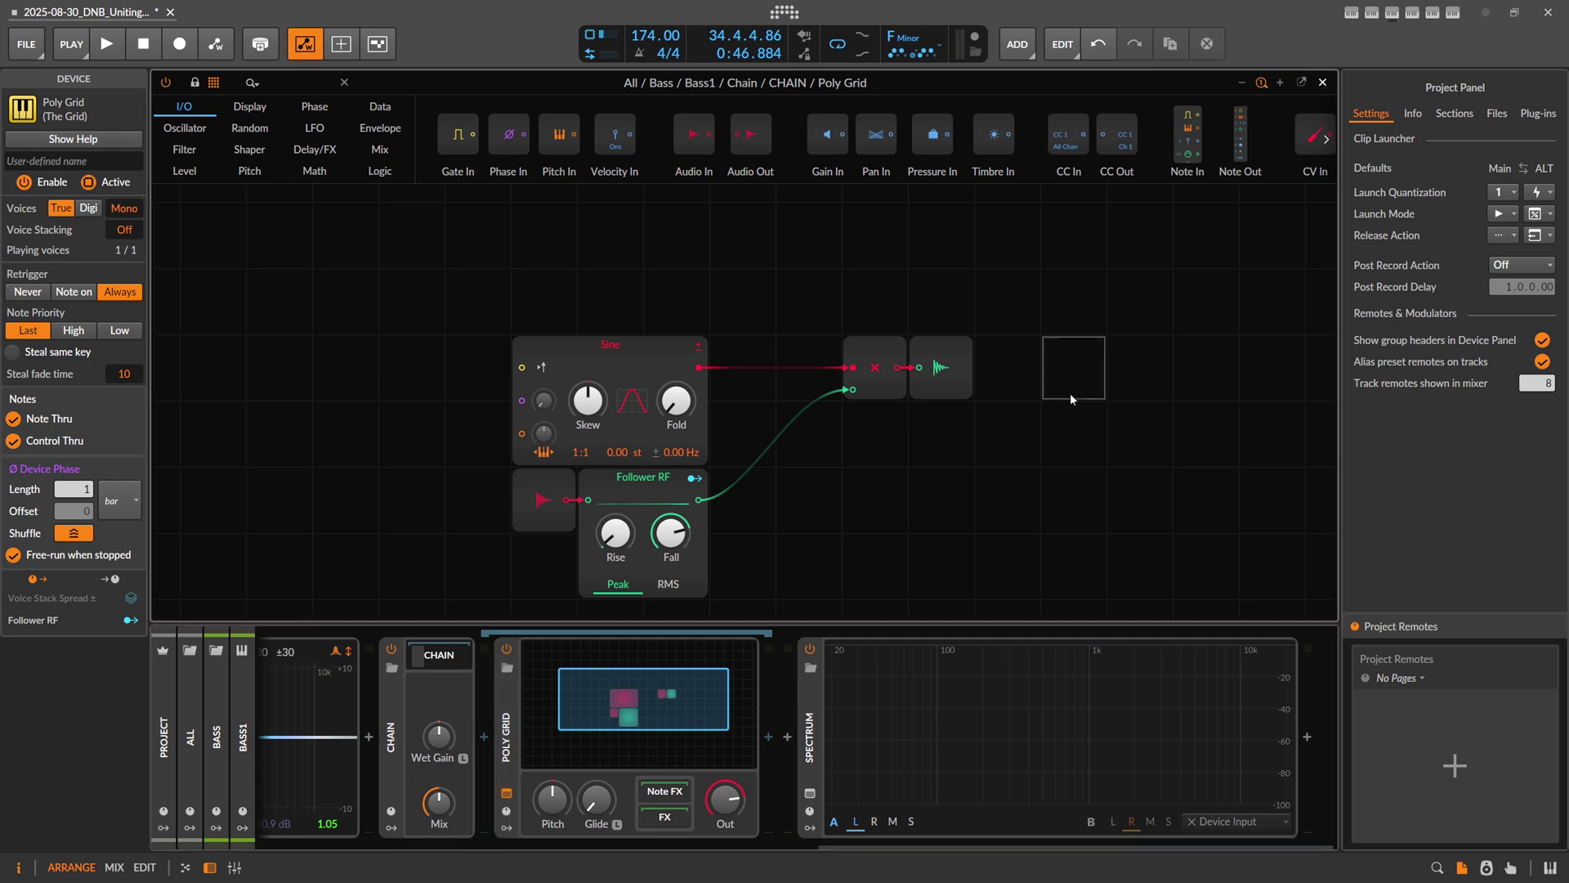
{"action": "scroll", "coordinate": [643, 365], "scroll_direction": "up", "scroll_amount": 2}
{"action": "left_click_drag", "start_coordinate": [618, 401], "coordinate": [552, 268]}
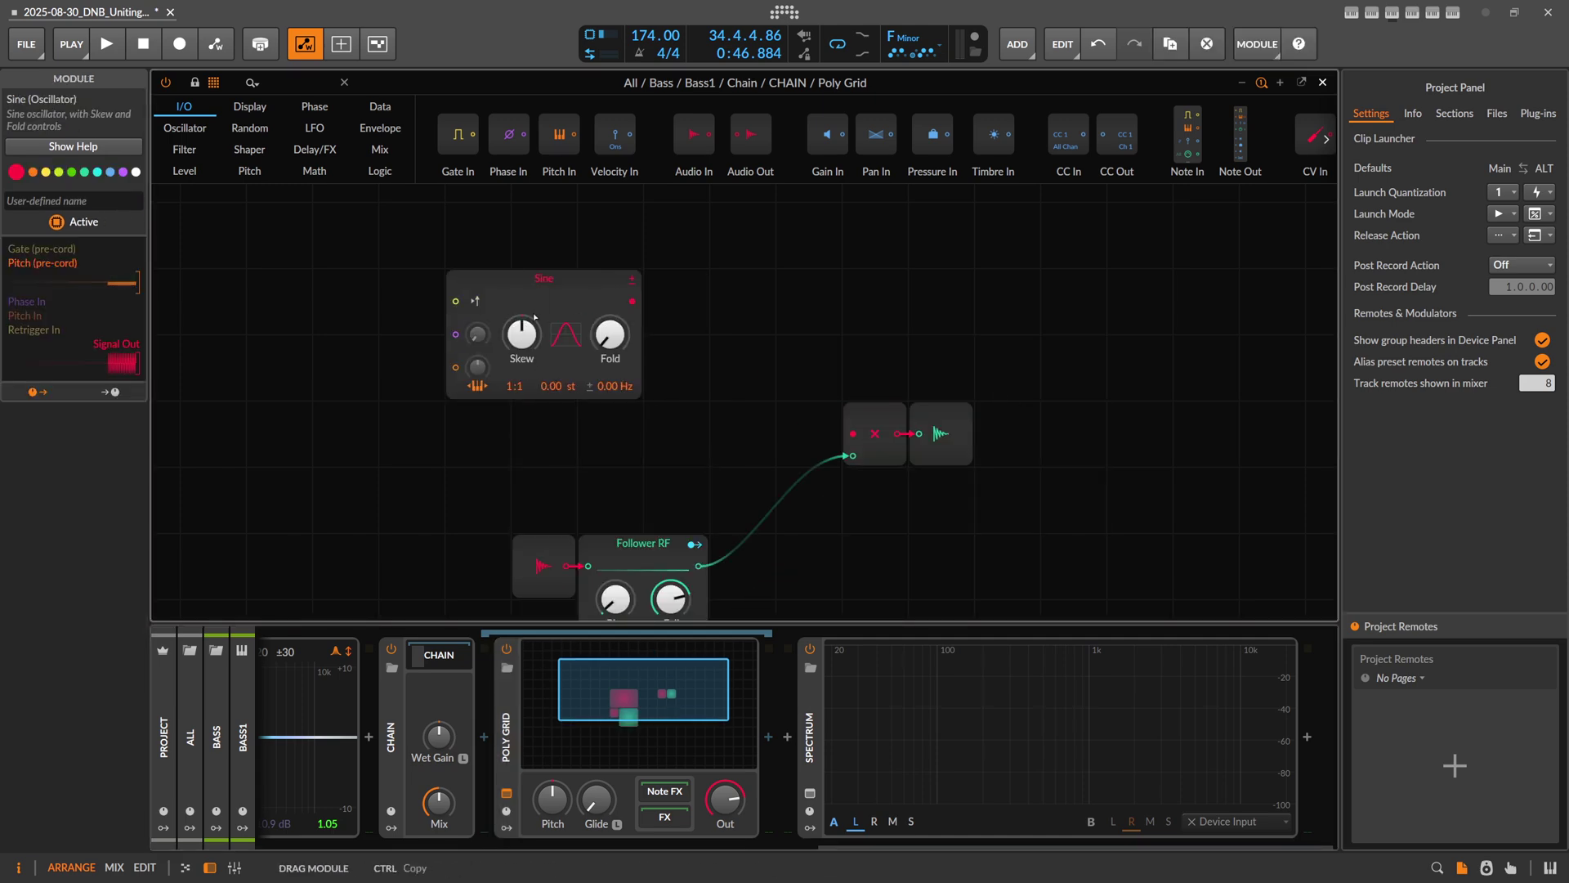
{"action": "key", "text": "ctrl+d"}
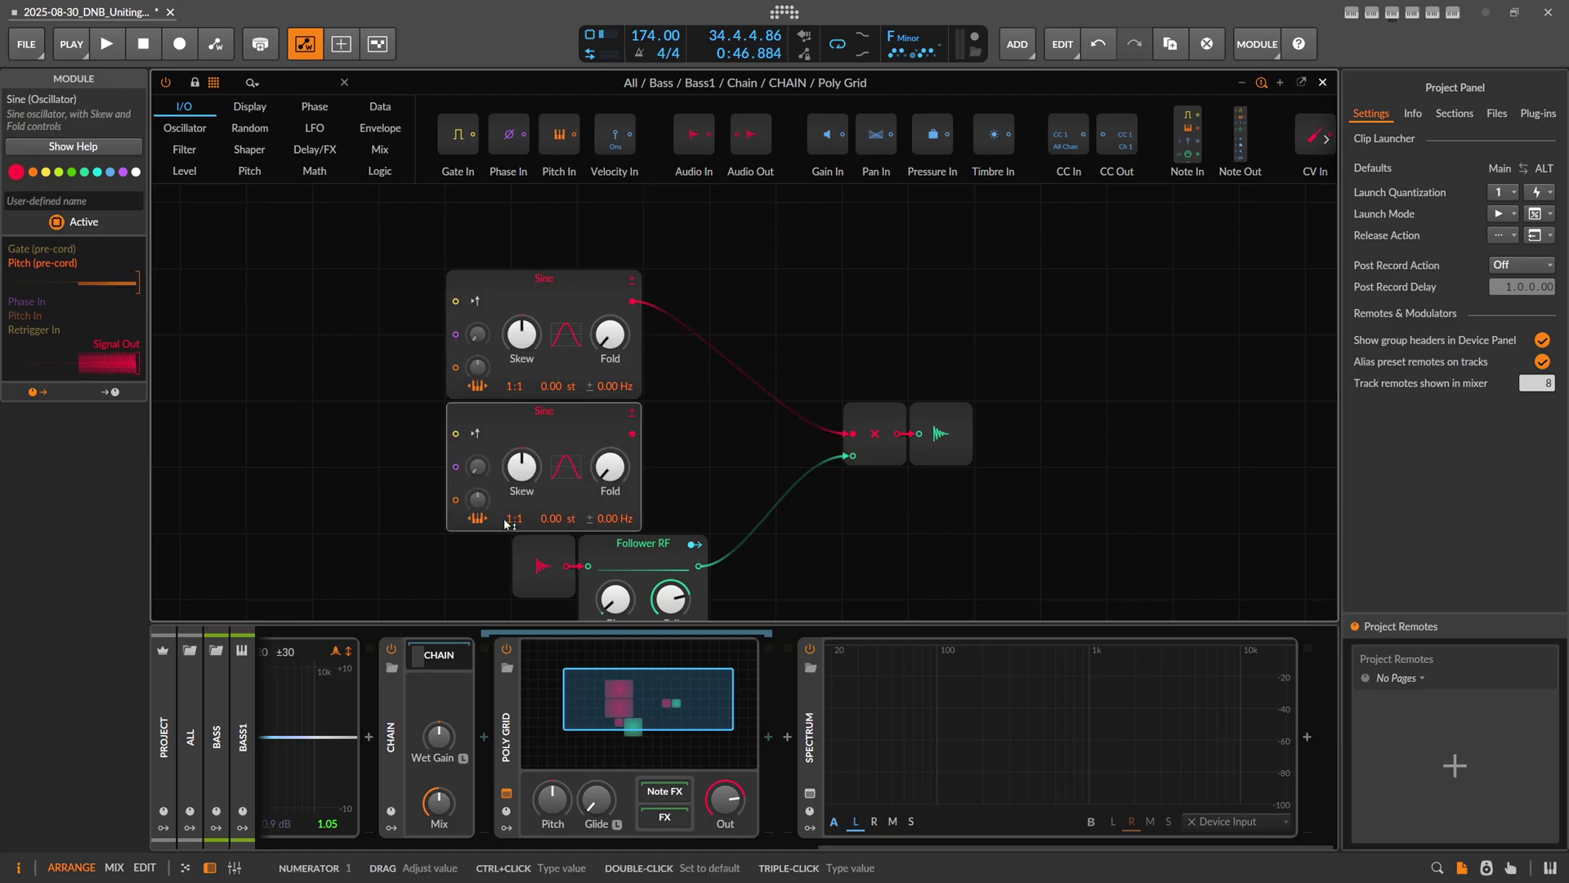
Insert a Mixer module after the first Sine and connect the second Sine to the Mixer's second channel
{"action": "left_click", "coordinate": [294, 82]}
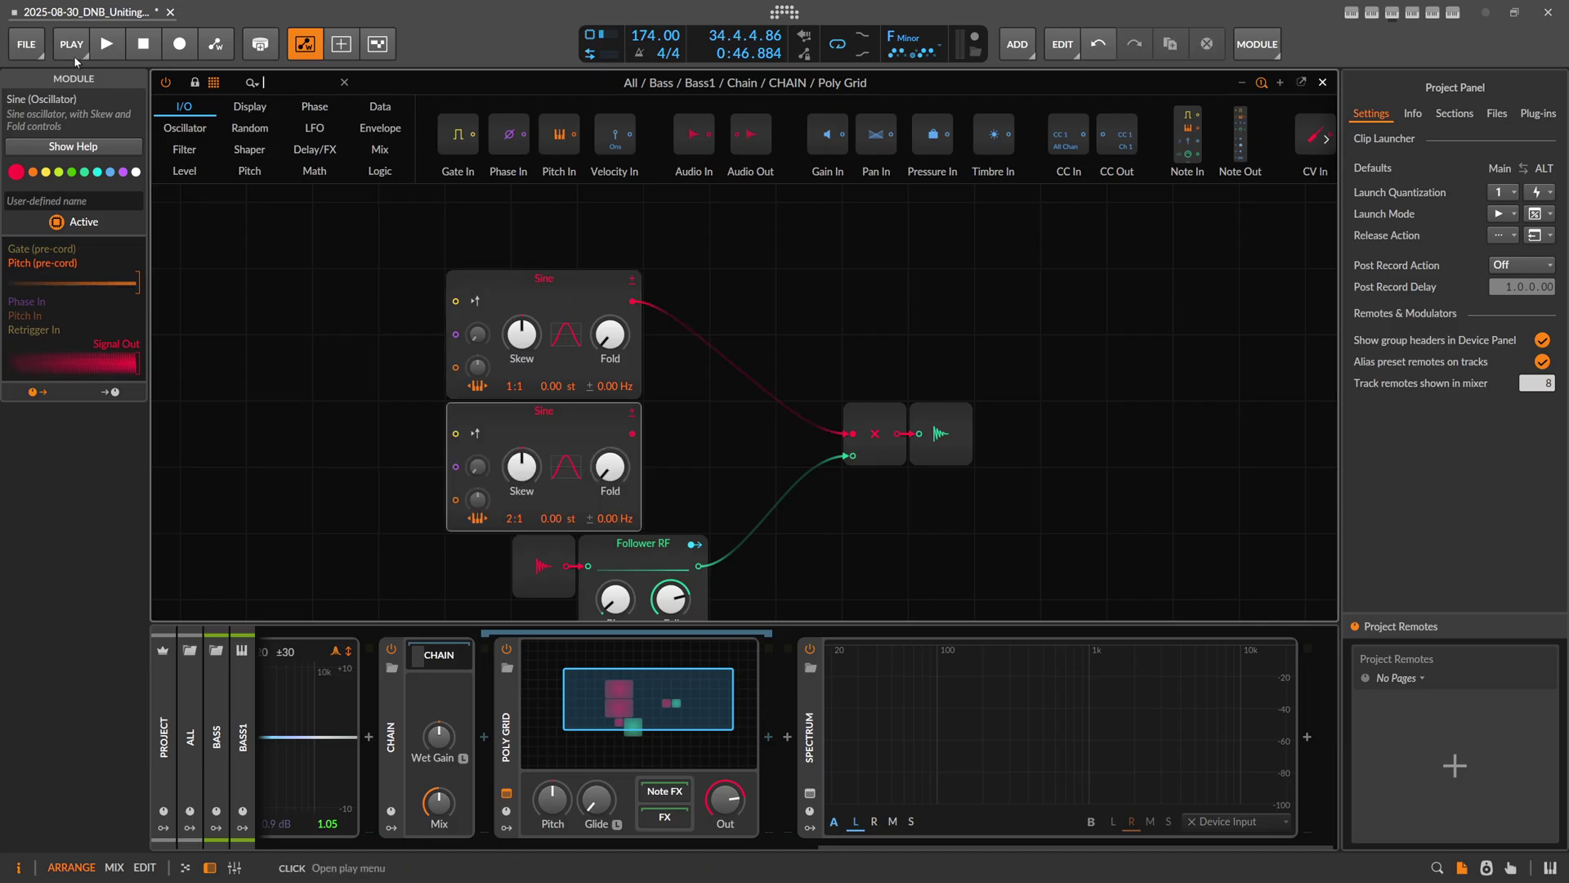
{"action": "type", "text": "mix"}
{"action": "left_click_drag", "start_coordinate": [213, 135], "coordinate": [652, 299]}
{"action": "left_click_drag", "start_coordinate": [637, 435], "coordinate": [660, 322]}
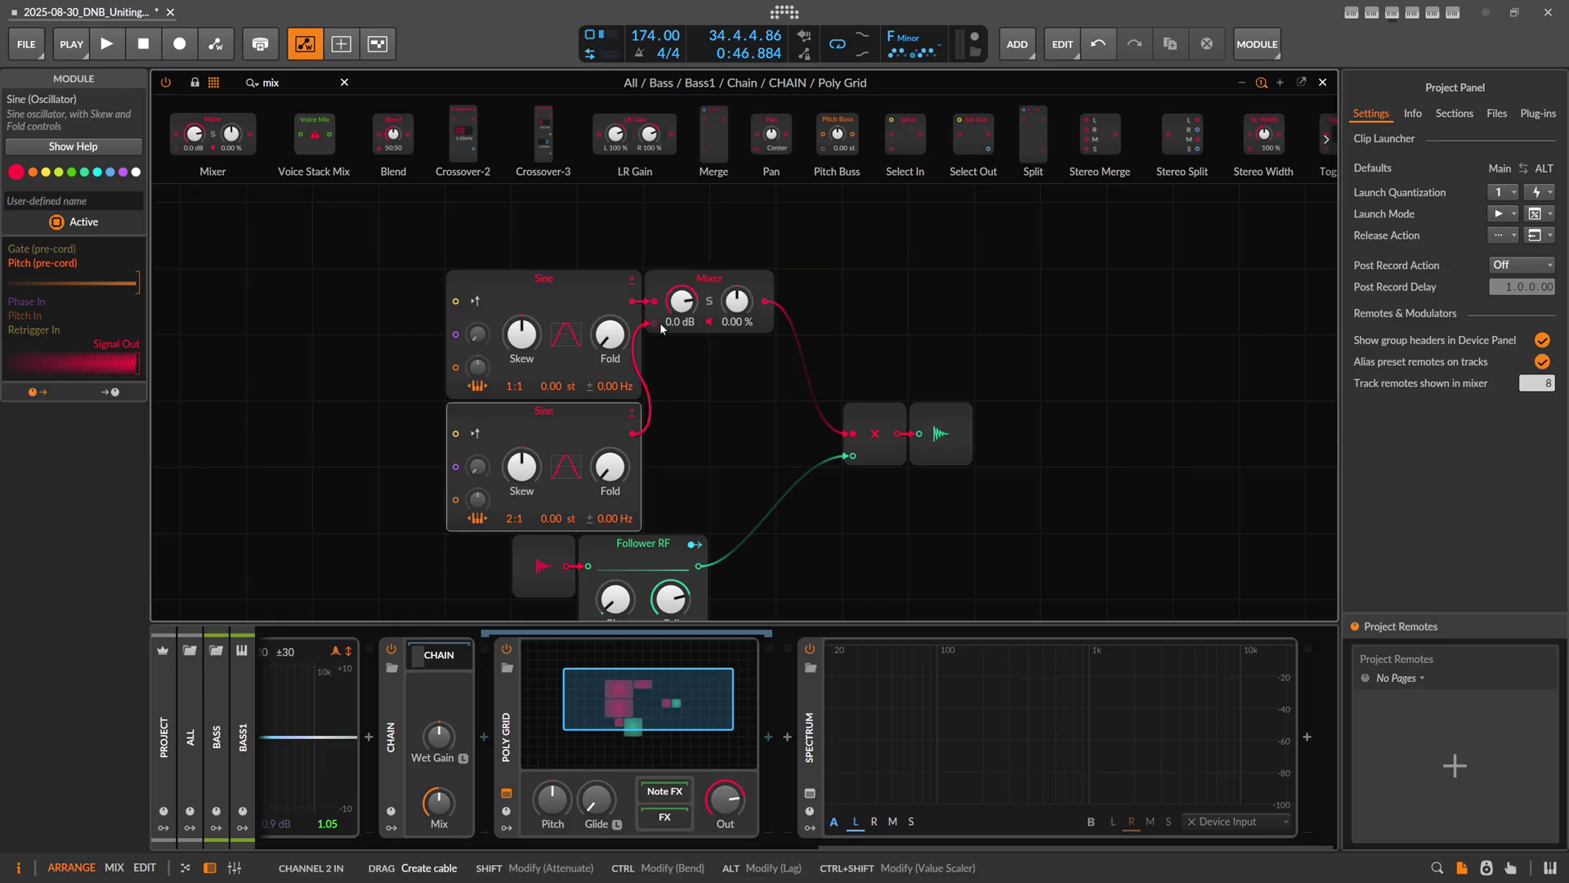
Play the bass, try and reset the second Sine's Skew, and set the Mixer's second channel to -6.4 dB
{"action": "key", "text": "space"}
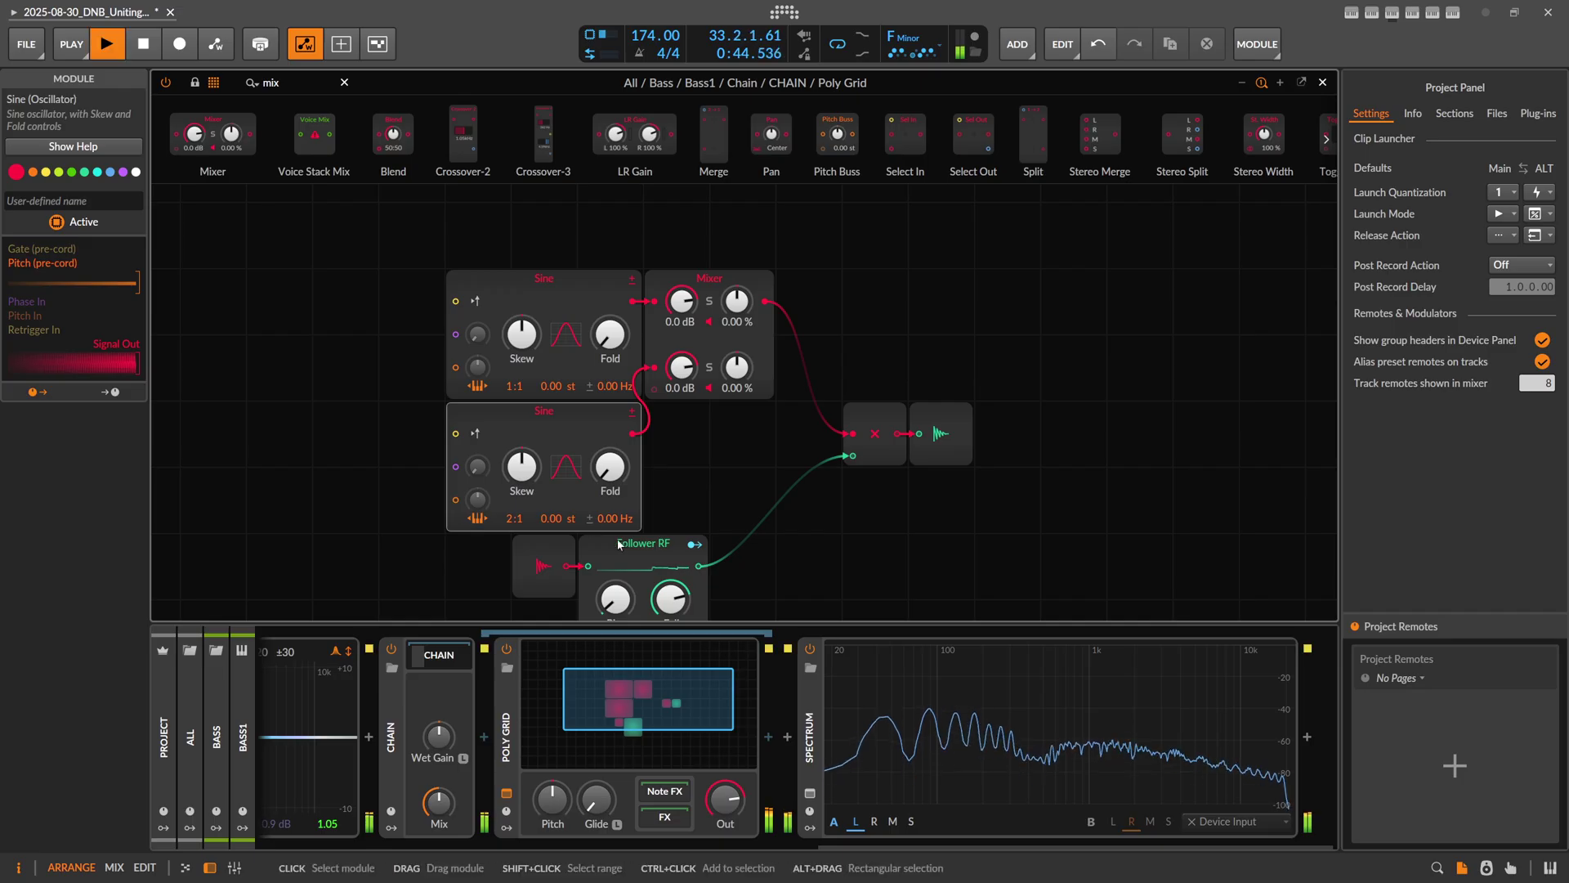
{"action": "left_click_drag", "start_coordinate": [522, 467], "coordinate": [522, 434]}
{"action": "double_click", "coordinate": [522, 467]}
{"action": "mouse_move", "coordinate": [682, 368]}
{"action": "left_mouse_down"}
{"action": "mouse_move", "coordinate": [681, 405]}
{"action": "mouse_move", "coordinate": [686, 357]}
{"action": "left_mouse_up"}
{"action": "key", "text": "space"}
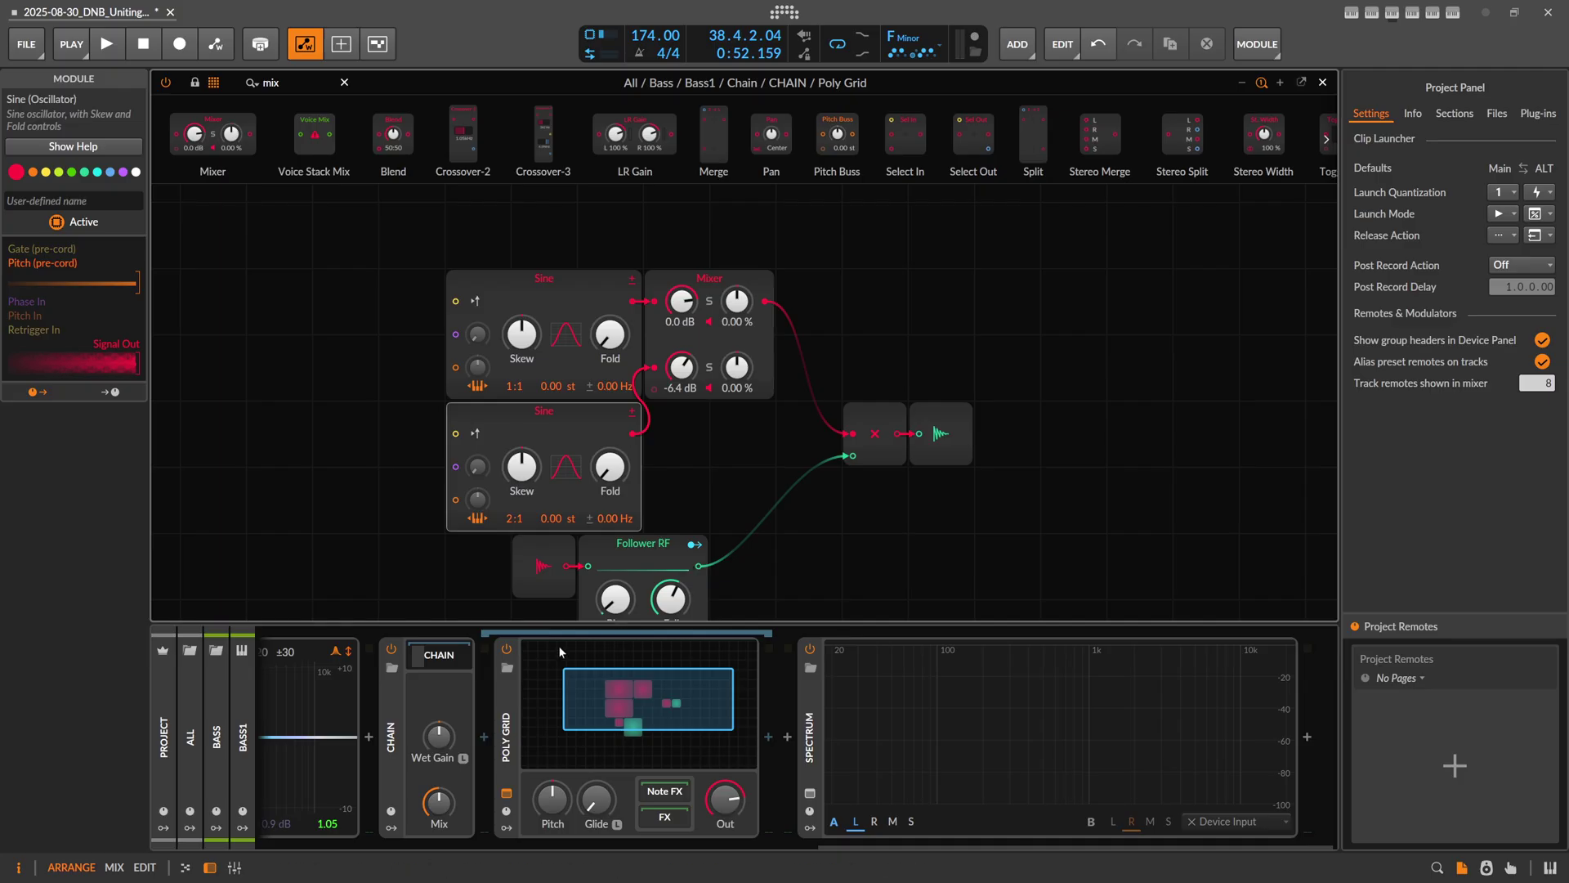
Delete the Chain containing the Poly Grid from the Bass1 track
{"action": "left_click", "coordinate": [396, 719]}
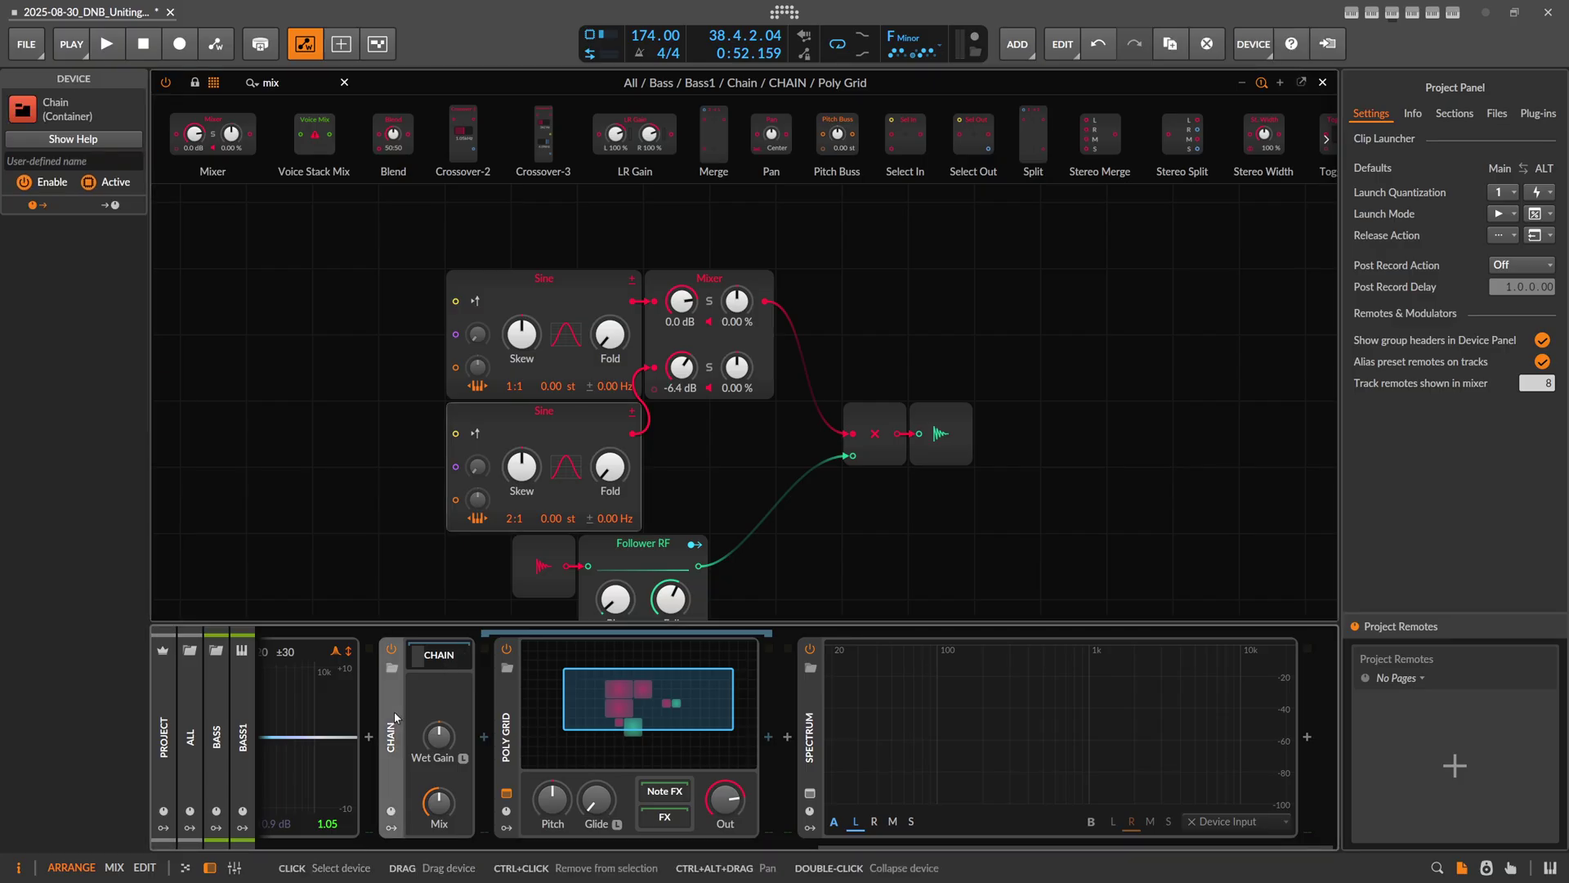
{"action": "key", "text": "Delete"}
Set the frequency of the EQ+ low-cut band to C4
{"action": "double_click", "coordinate": [639, 823]}
{"action": "type", "text": "c4"}
{"action": "key", "text": "Return"}
{"action": "key", "text": "space"}
Insert a Treemonster device between the EQ+ and the Spectrum
{"action": "left_click_drag", "start_coordinate": [782, 845], "coordinate": [743, 845]}
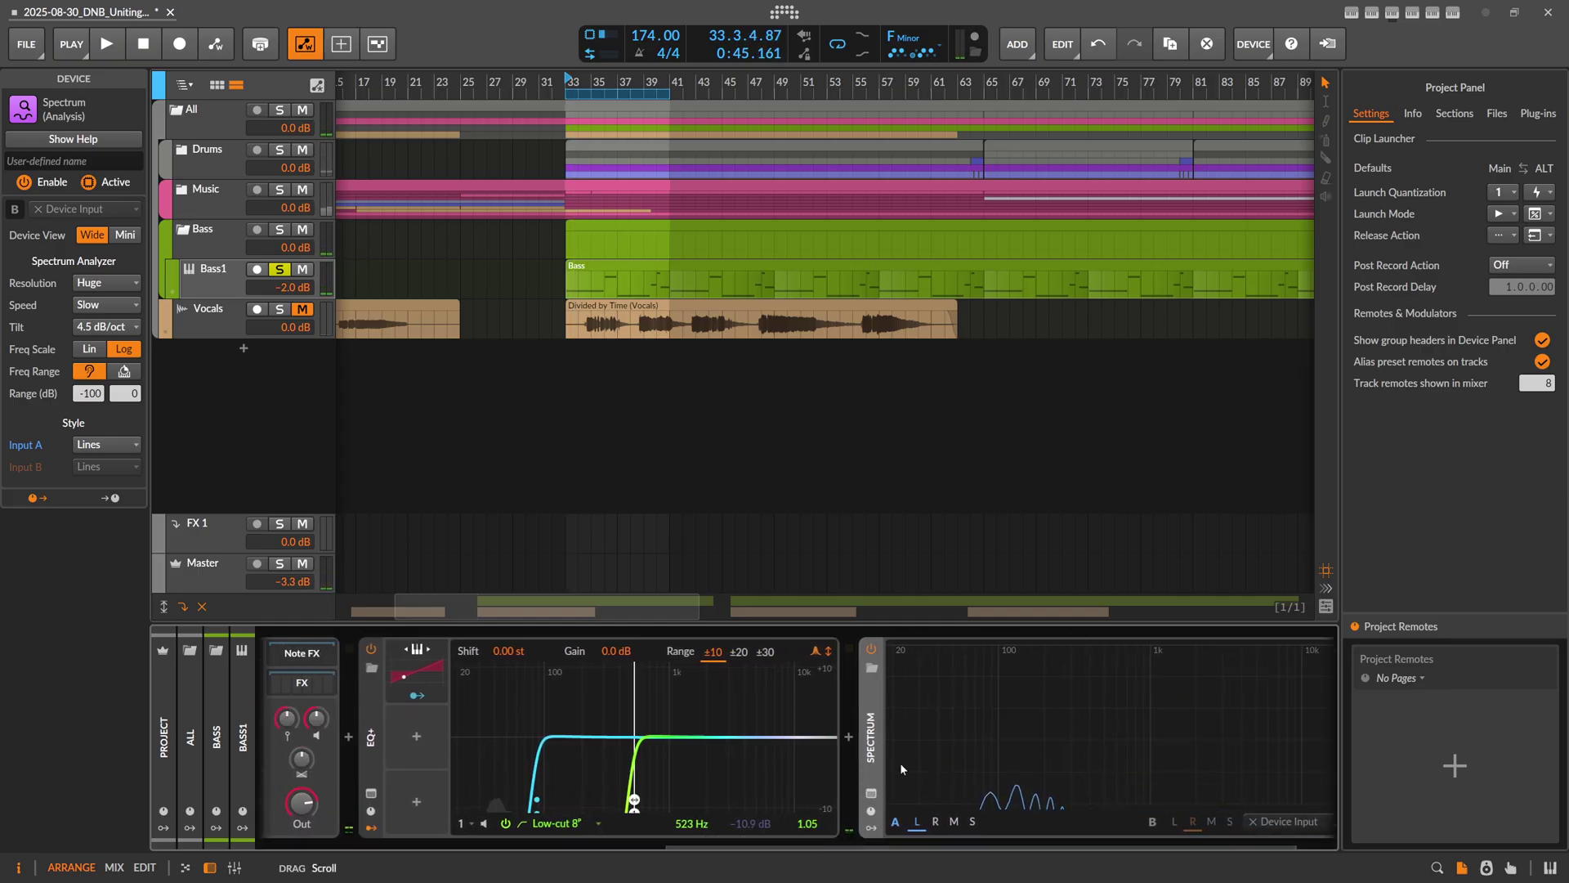
{"action": "left_click", "coordinate": [850, 737]}
{"action": "type", "text": "tree"}
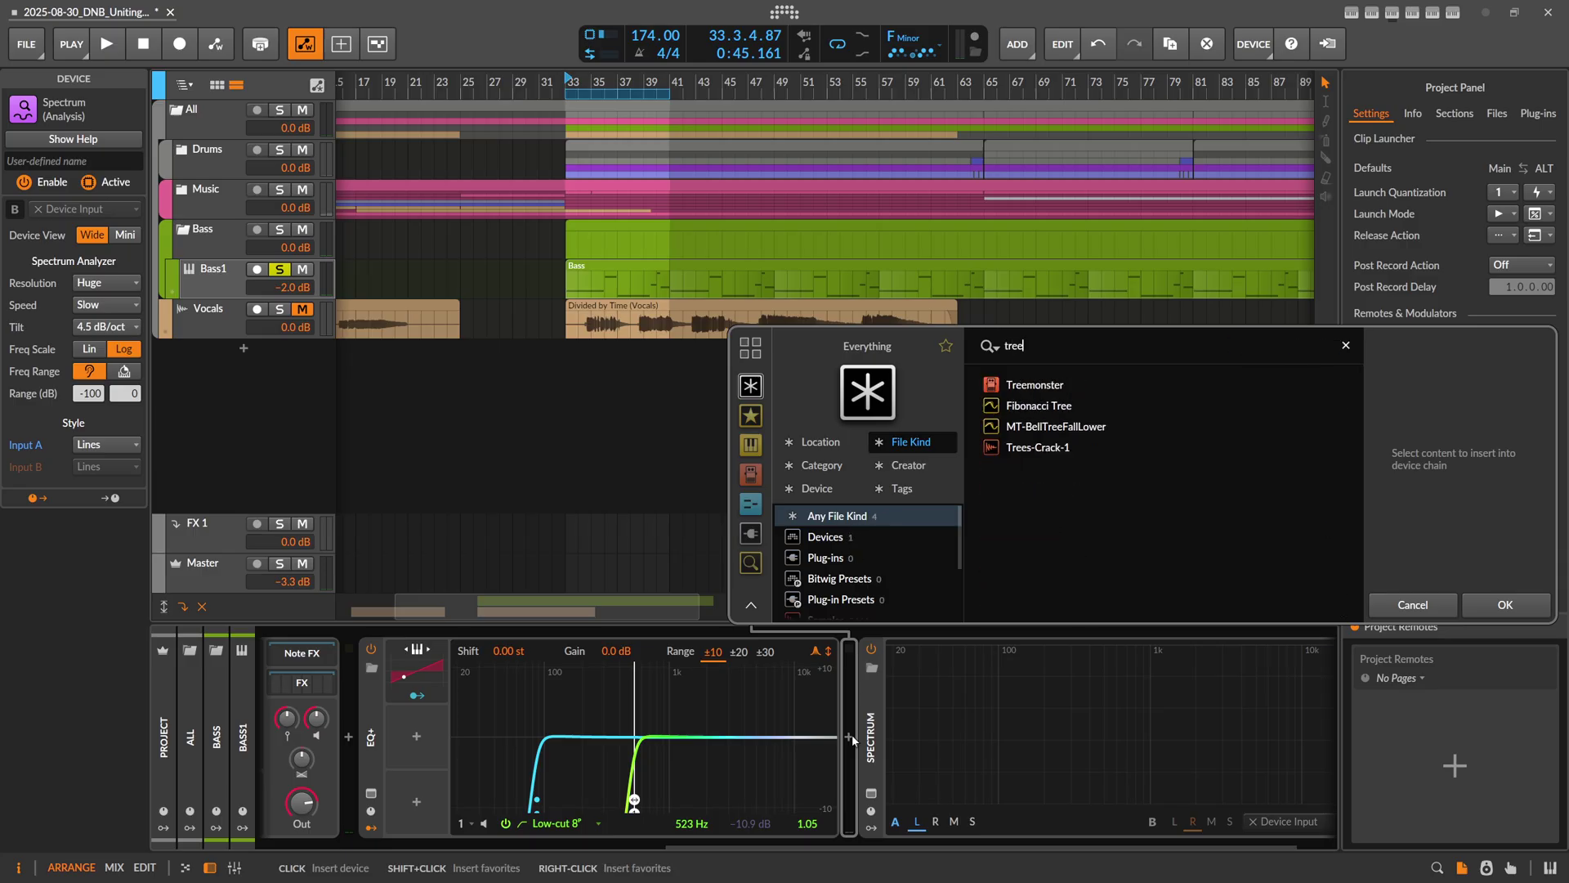
{"action": "key", "text": "Down"}
{"action": "key", "text": "Return"}
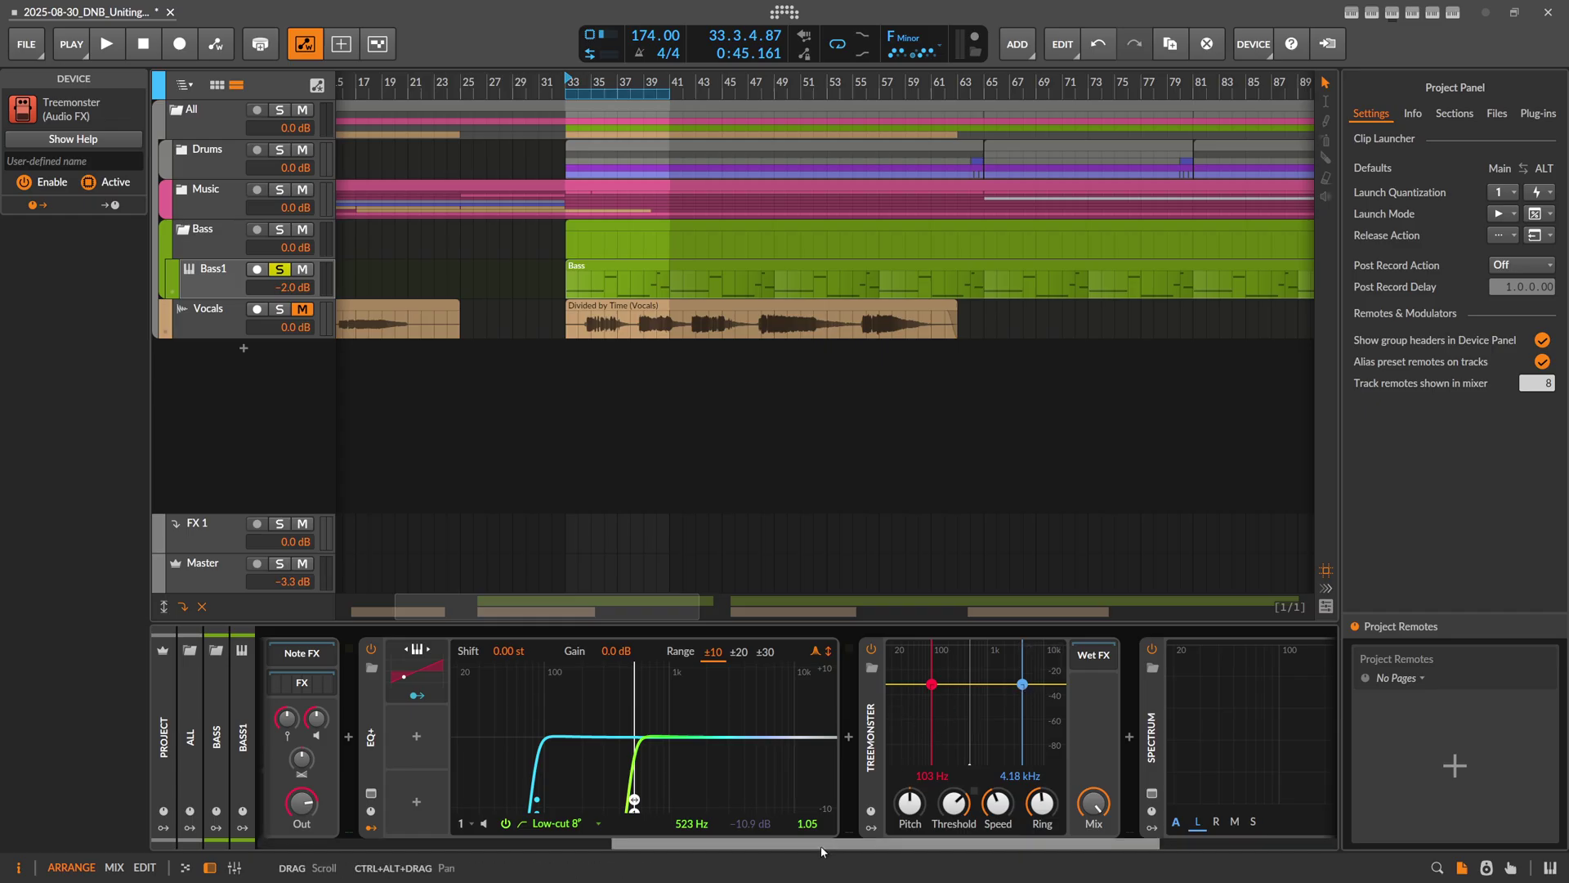
Set the Treemonster's low frequency to 74.1 Hz and its high frequency to 222 Hz during playback
{"action": "scroll", "coordinate": [719, 735], "scroll_direction": "right", "scroll_amount": 1}
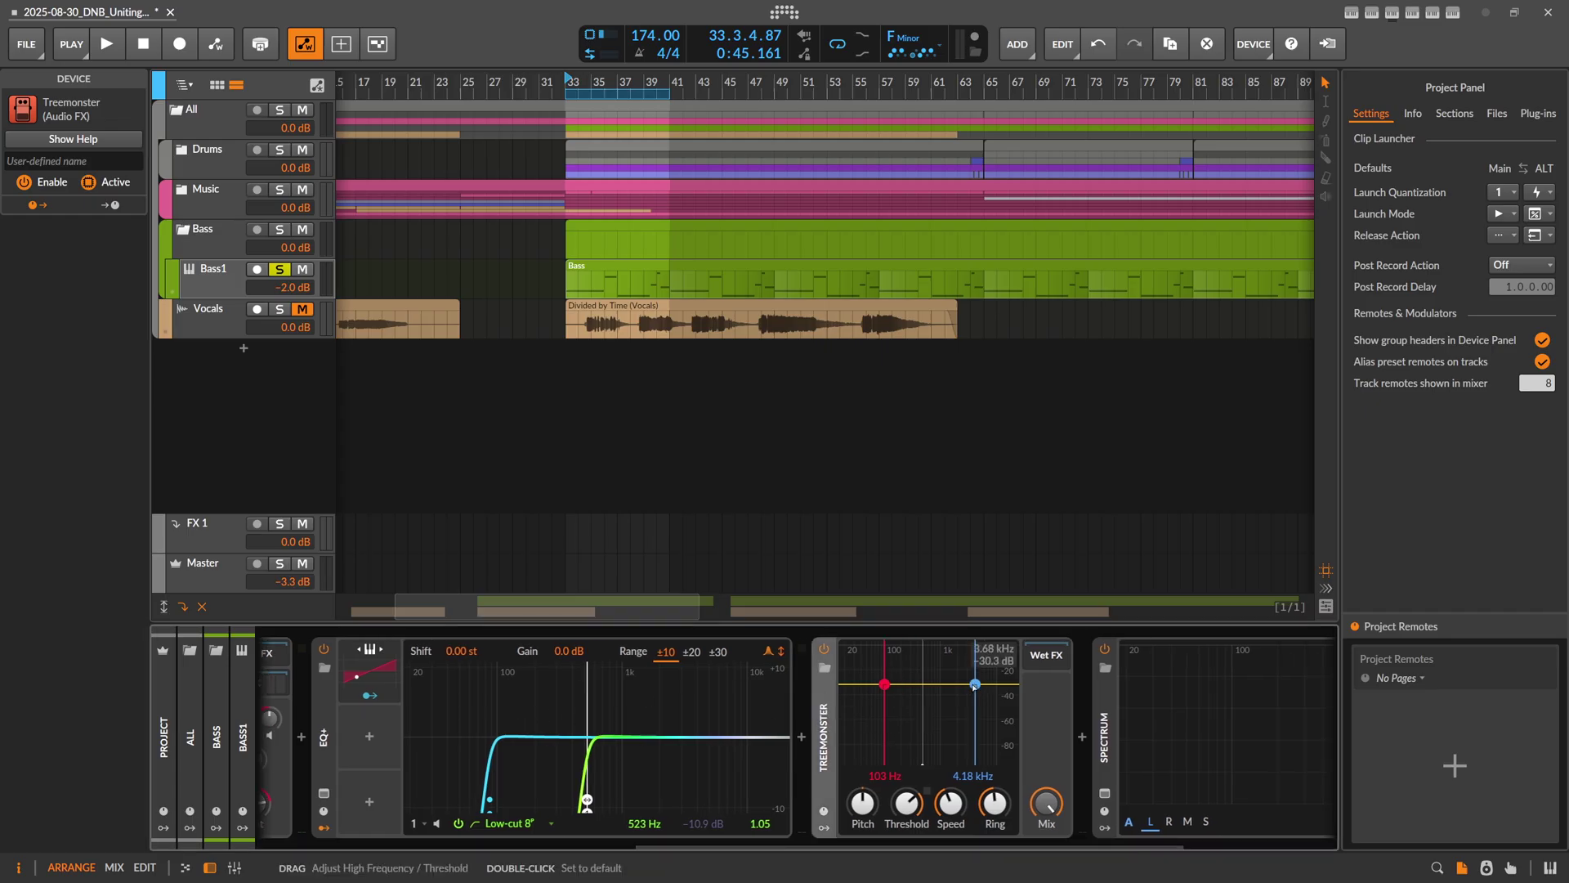
{"action": "key", "text": "space"}
{"action": "left_click_drag", "start_coordinate": [975, 684], "coordinate": [903, 685]}
{"action": "key", "text": "space"}
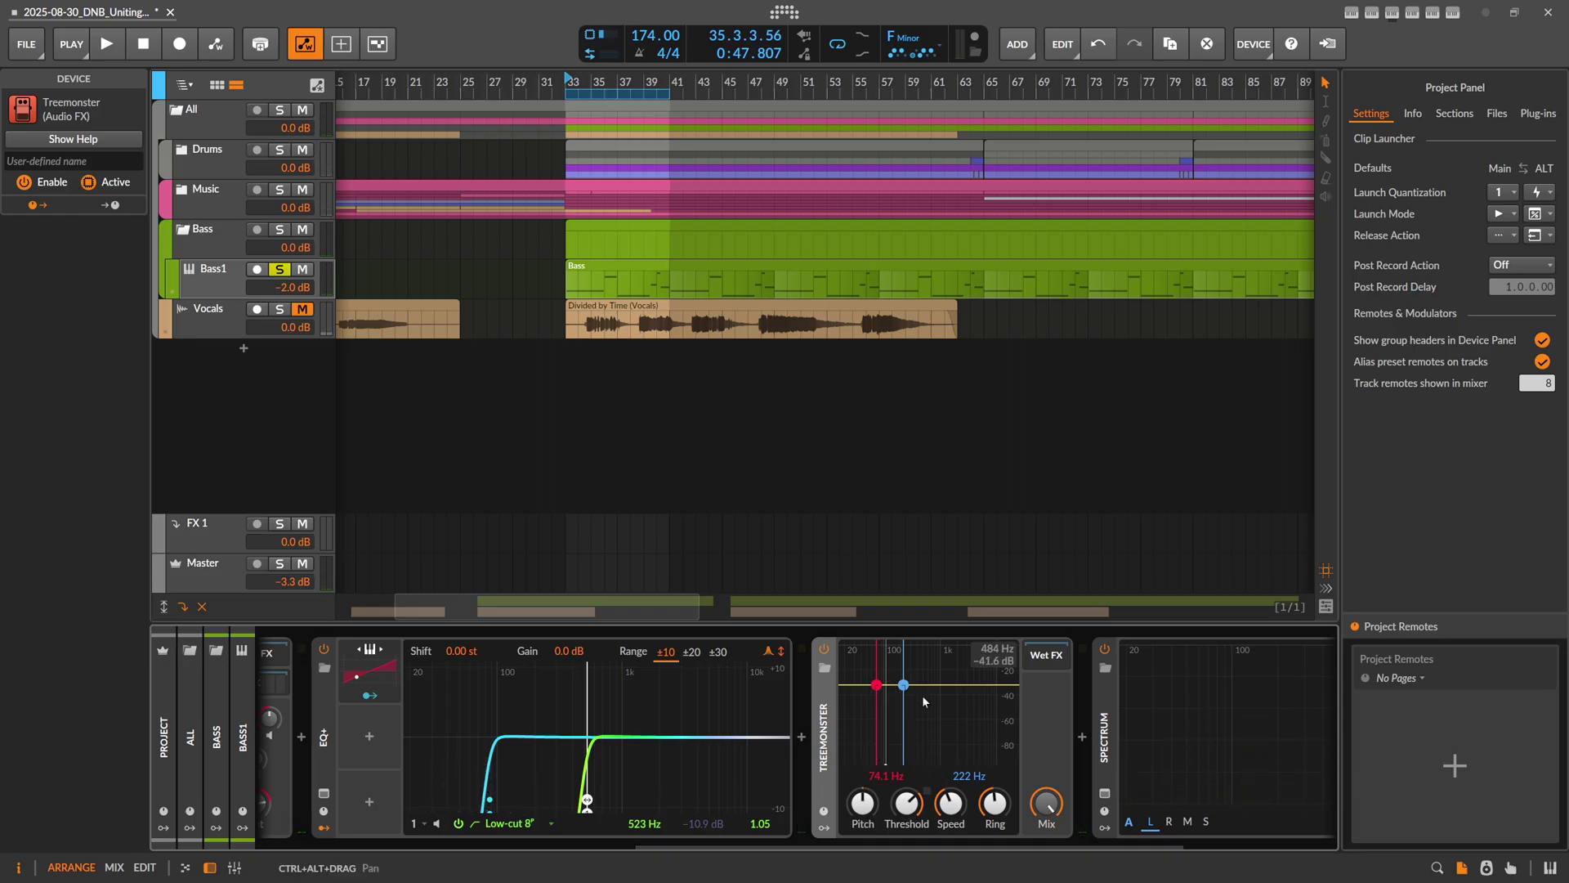
Raise the Treemonster's Threshold slightly while the bass plays
{"action": "key", "text": "space"}
{"action": "left_click_drag", "start_coordinate": [907, 805], "coordinate": [917, 805]}
{"action": "key", "text": "space"}
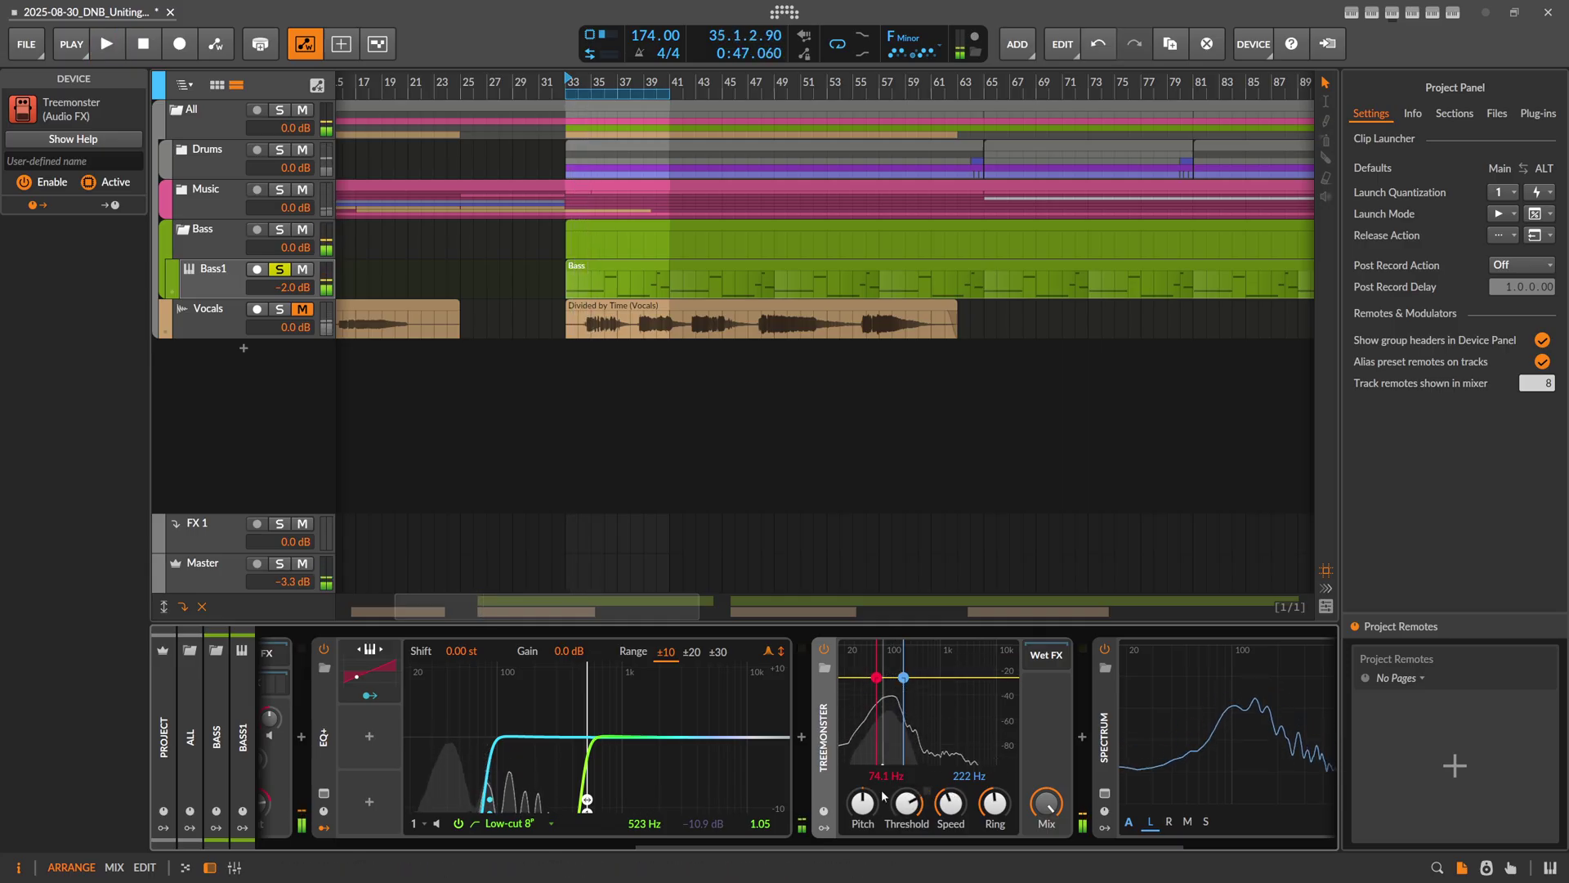
Lower the Treemonster's Pitch, set its Mix to 50%, and play back the result
{"action": "left_click", "coordinate": [871, 801], "text": "ctrl"}
{"action": "key", "text": "Return"}
{"action": "key", "text": "space"}
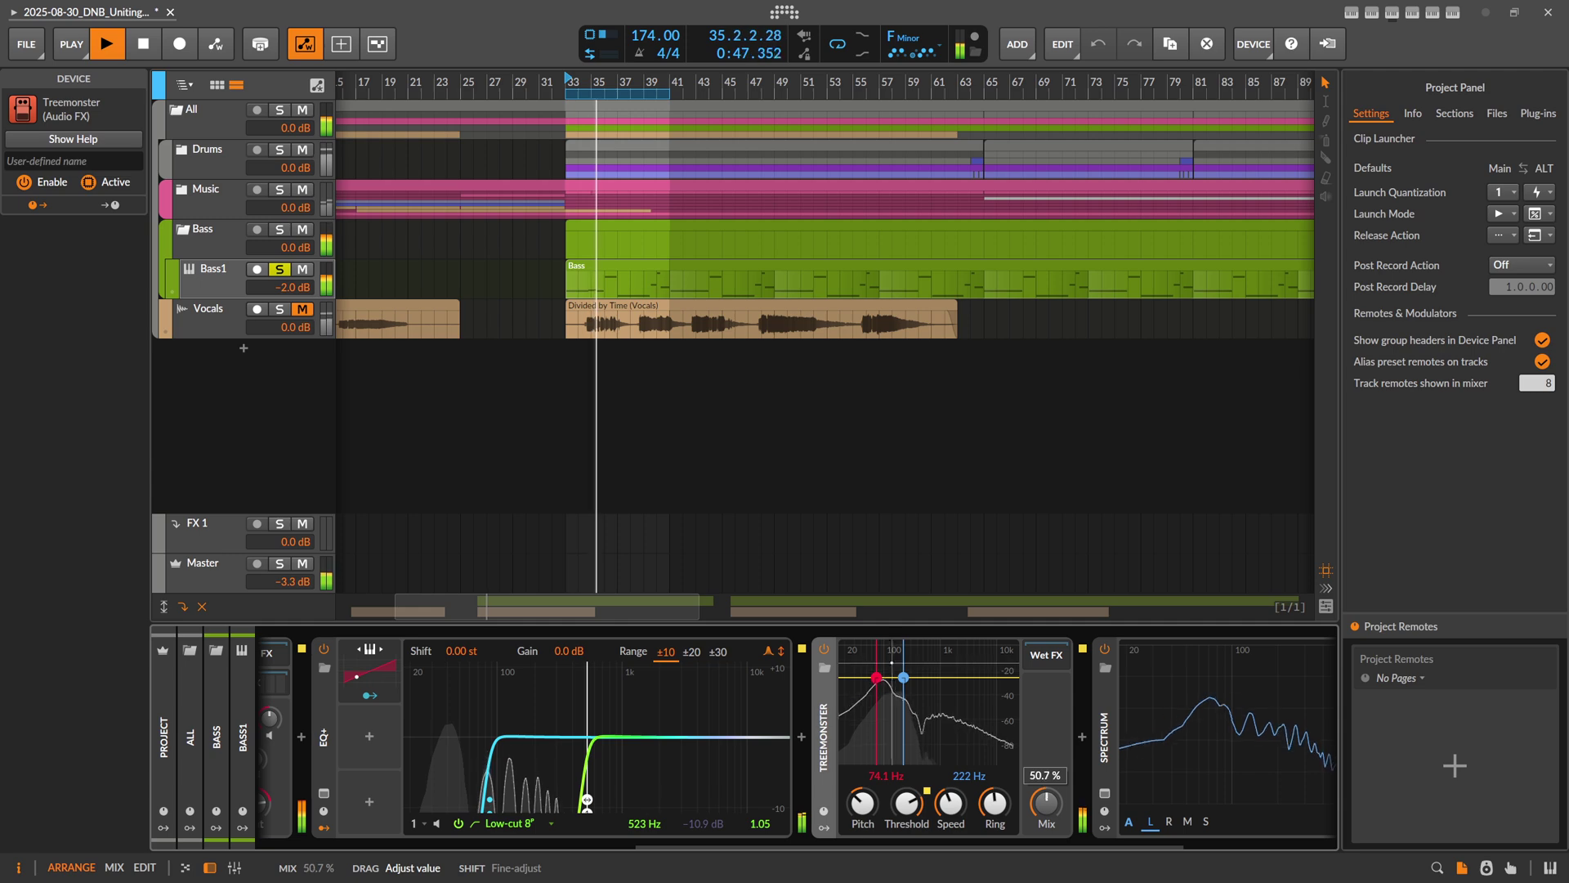
{"action": "key", "text": "space"}
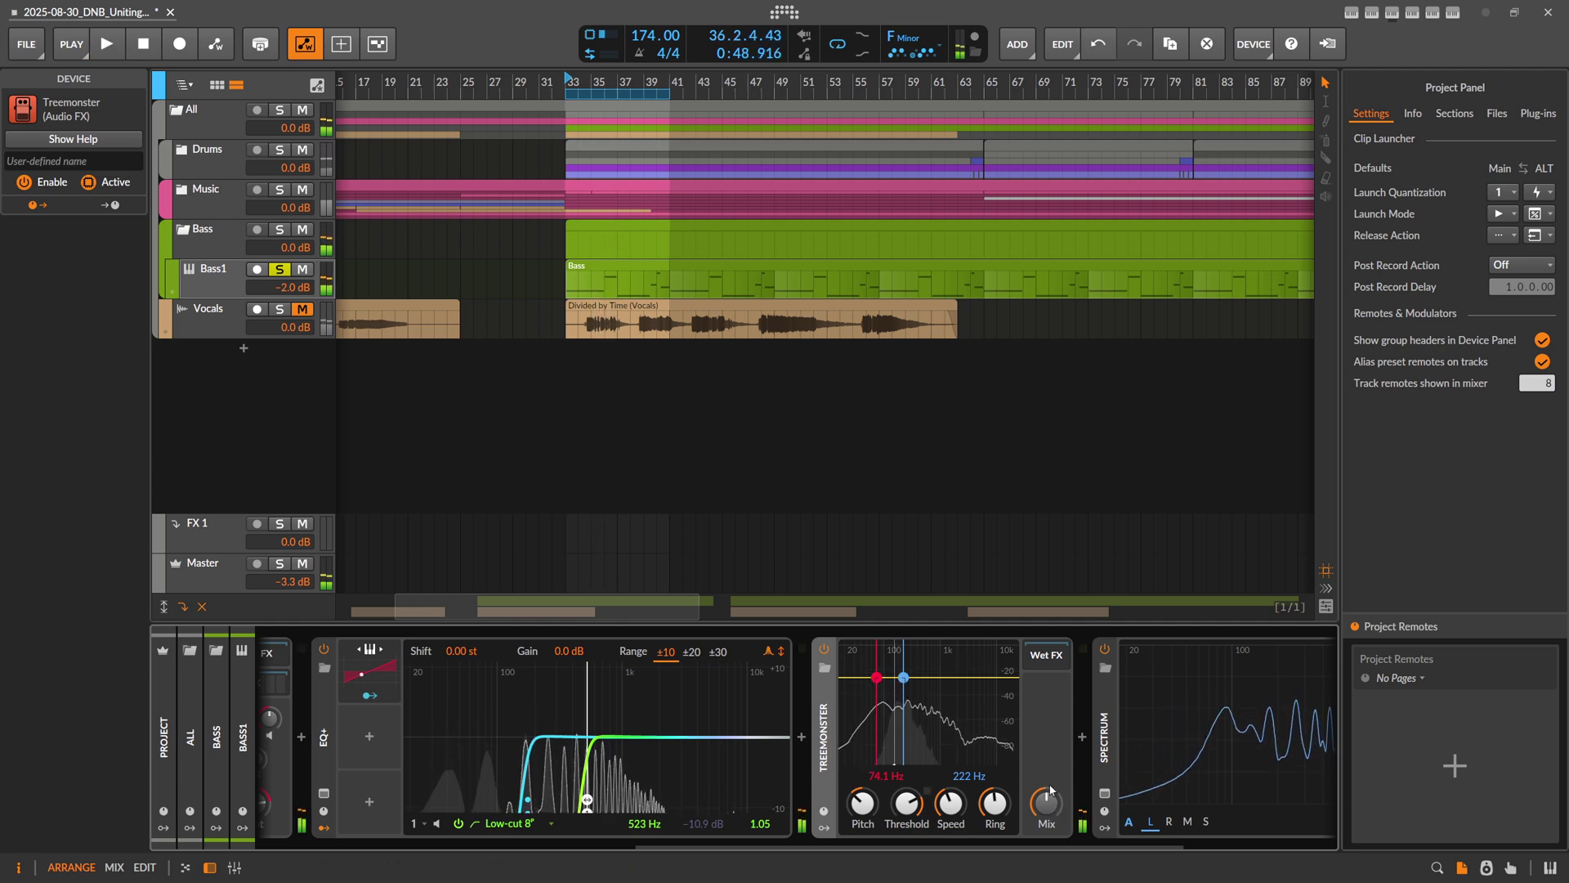
{"action": "key", "text": "space"}
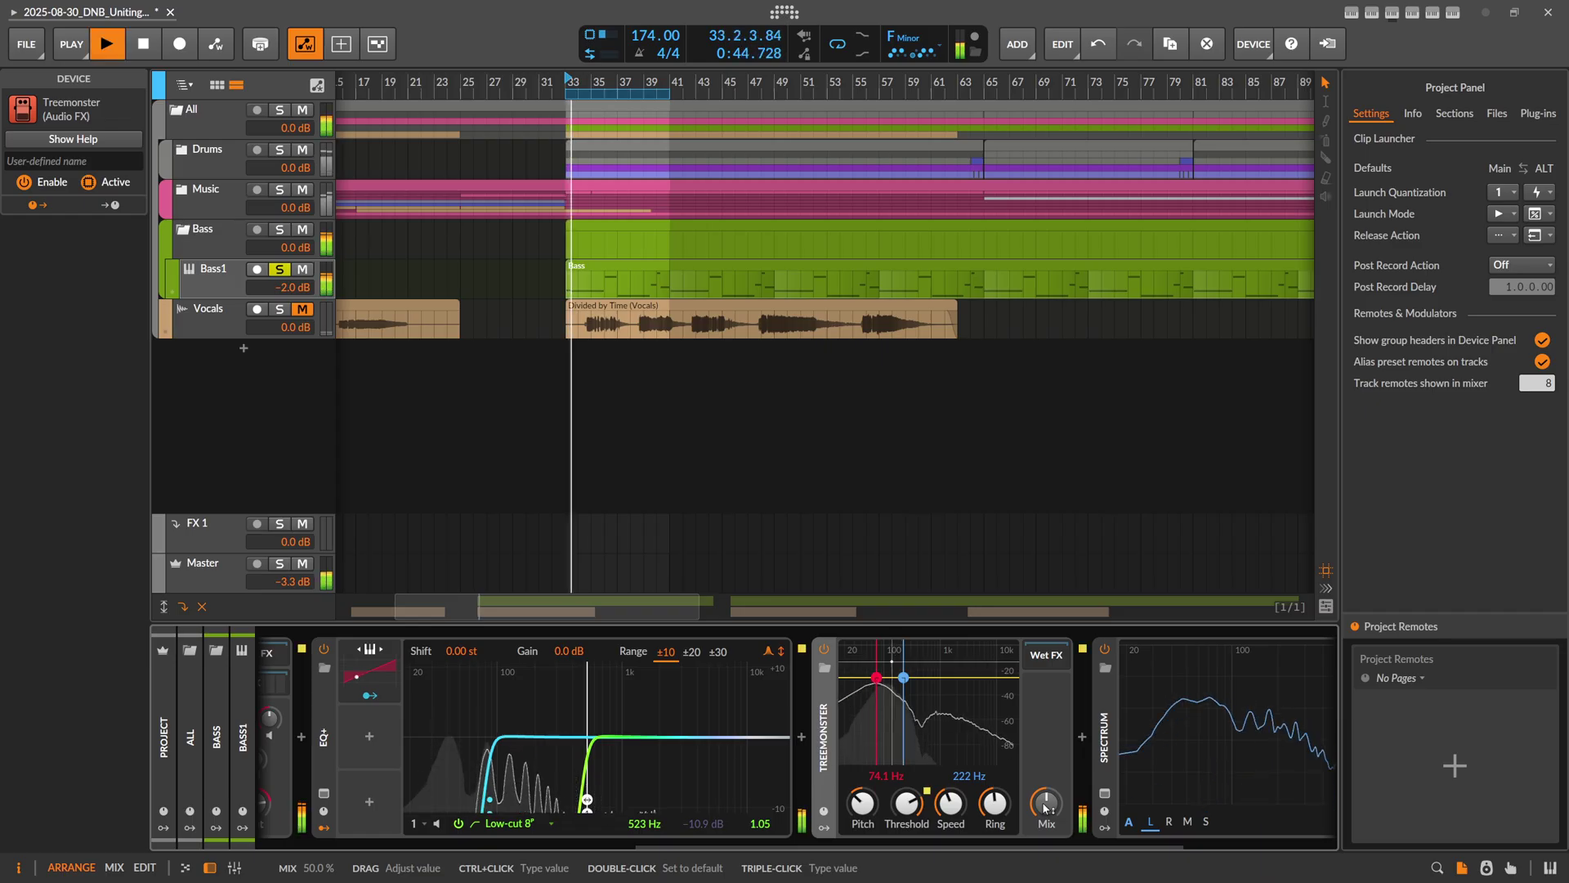
{"action": "key", "text": "space"}
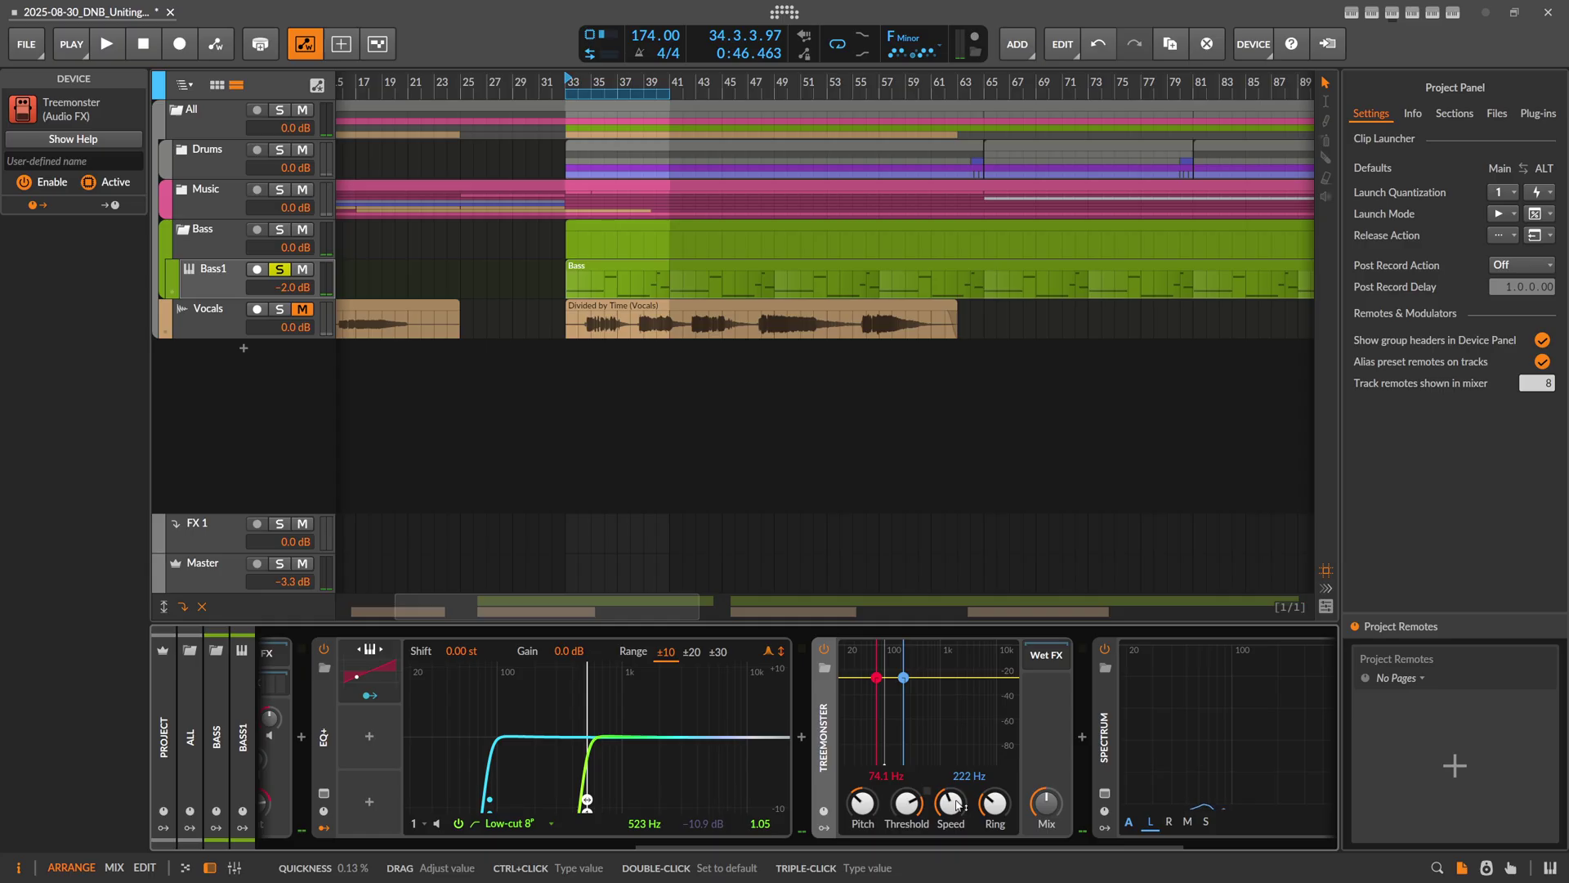
Set the Treemonster's Speed to 0.01% and restart playback
{"action": "left_click_drag", "start_coordinate": [951, 803], "coordinate": [958, 812]}
{"action": "left_click", "coordinate": [958, 807]}
{"action": "key", "text": "space"}
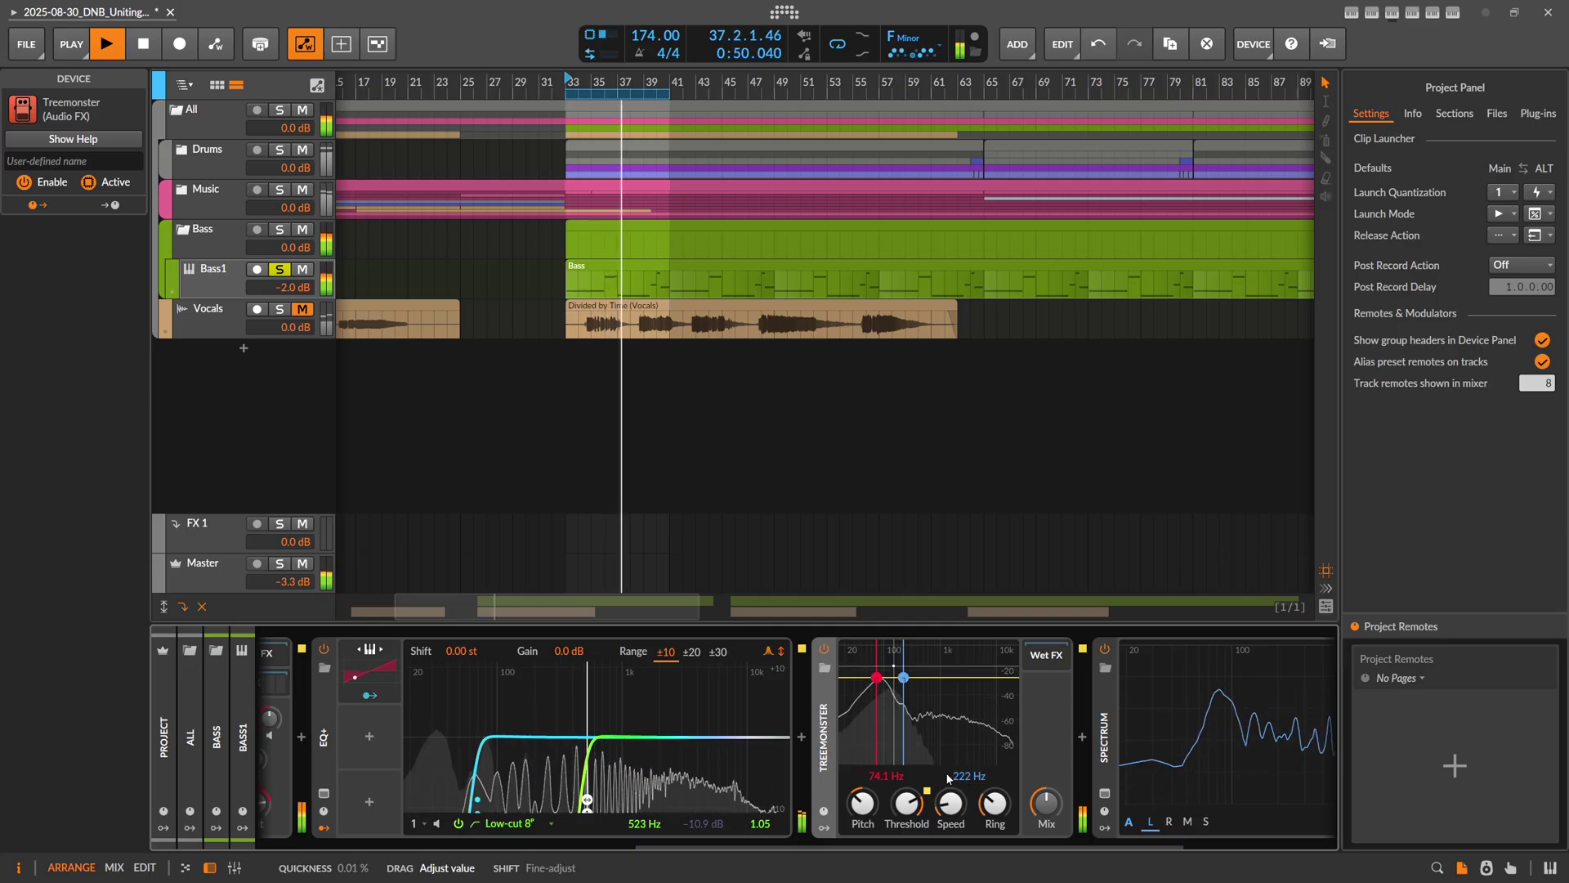
Raise the Treemonster's high frequency to 609 Hz and fine-tune its Speed during playback
{"action": "left_click_drag", "start_coordinate": [906, 679], "coordinate": [912, 680]}
{"action": "left_click_drag", "start_coordinate": [914, 678], "coordinate": [930, 674]}
{"action": "left_click_drag", "start_coordinate": [950, 803], "coordinate": [951, 807]}
Stop playback and delete the Treemonster from the Bass1 track
{"action": "key", "text": "space"}
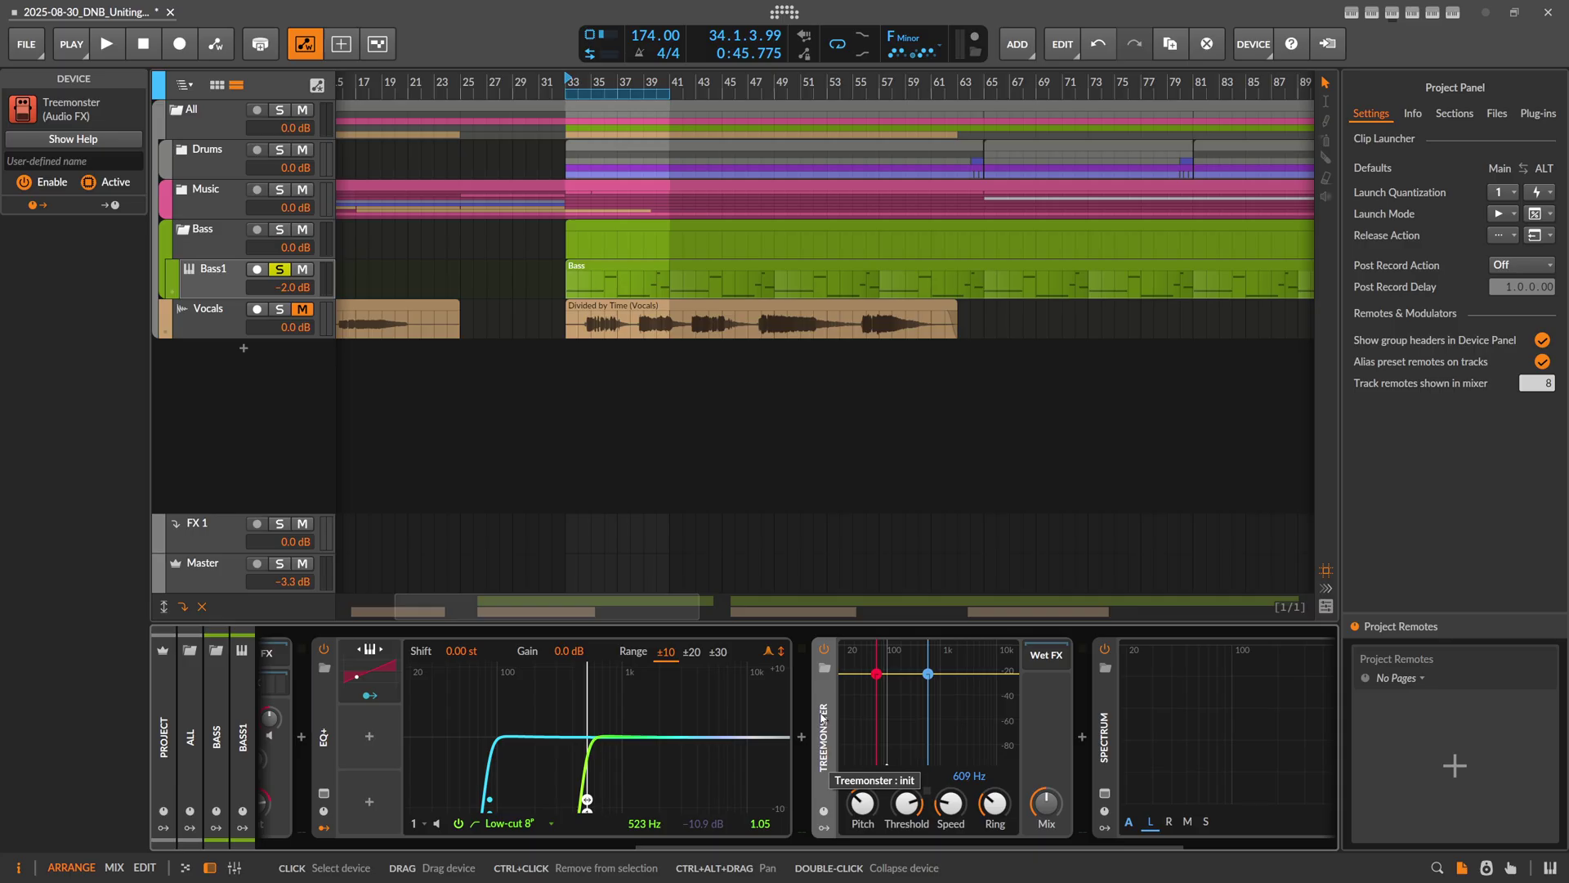
{"action": "key", "text": "Delete"}
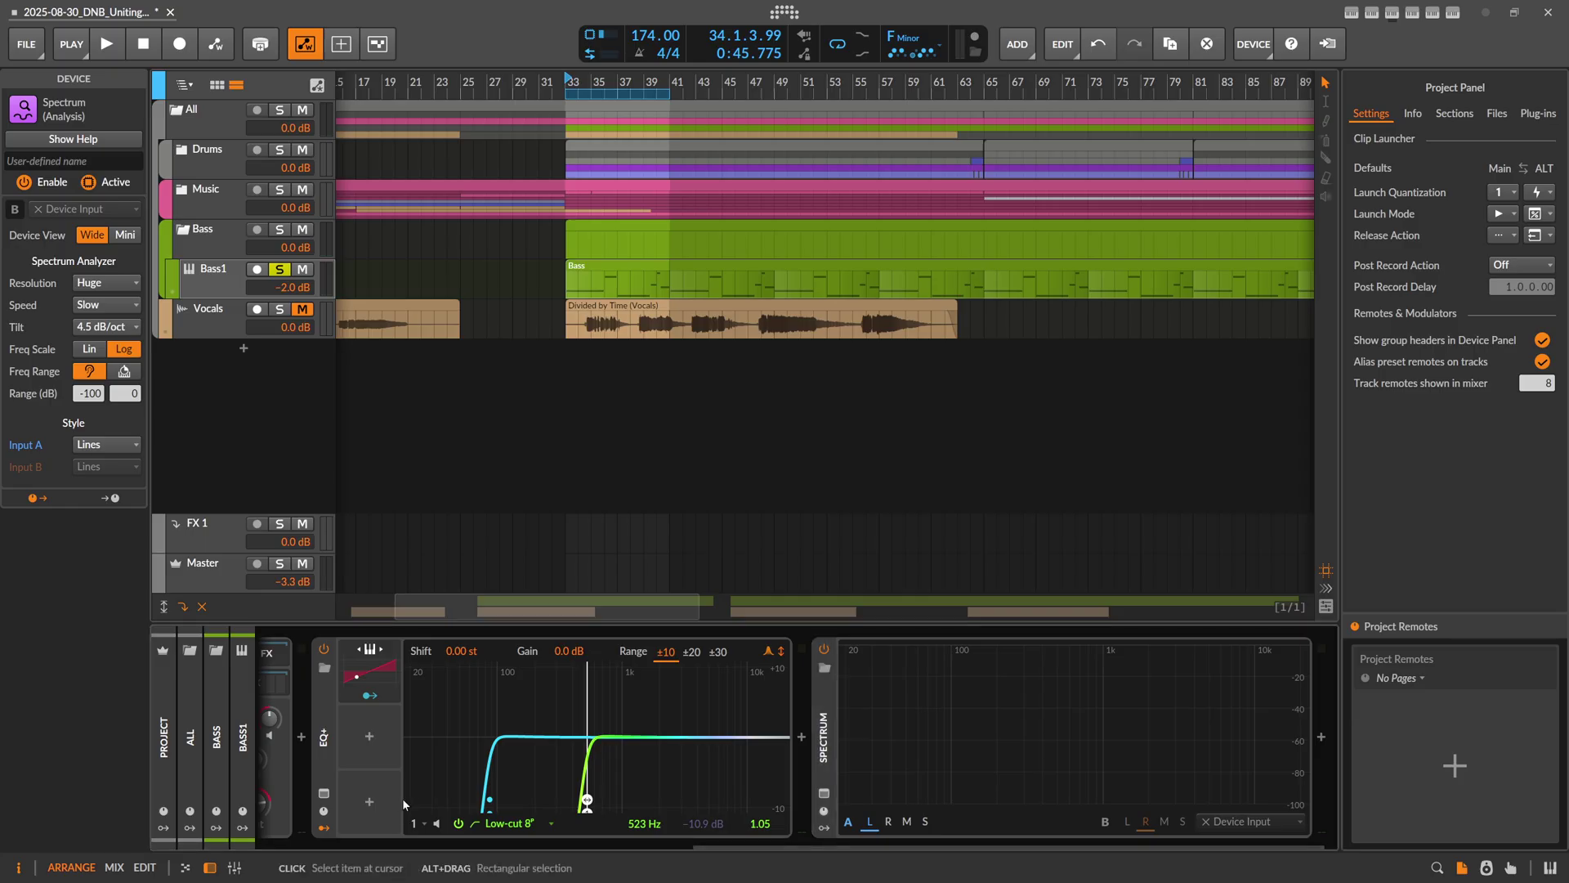
Inspect the Bass1 track's device chain from the Polymer synth through EQ+ to Spectrum
{"action": "left_click", "coordinate": [442, 847]}
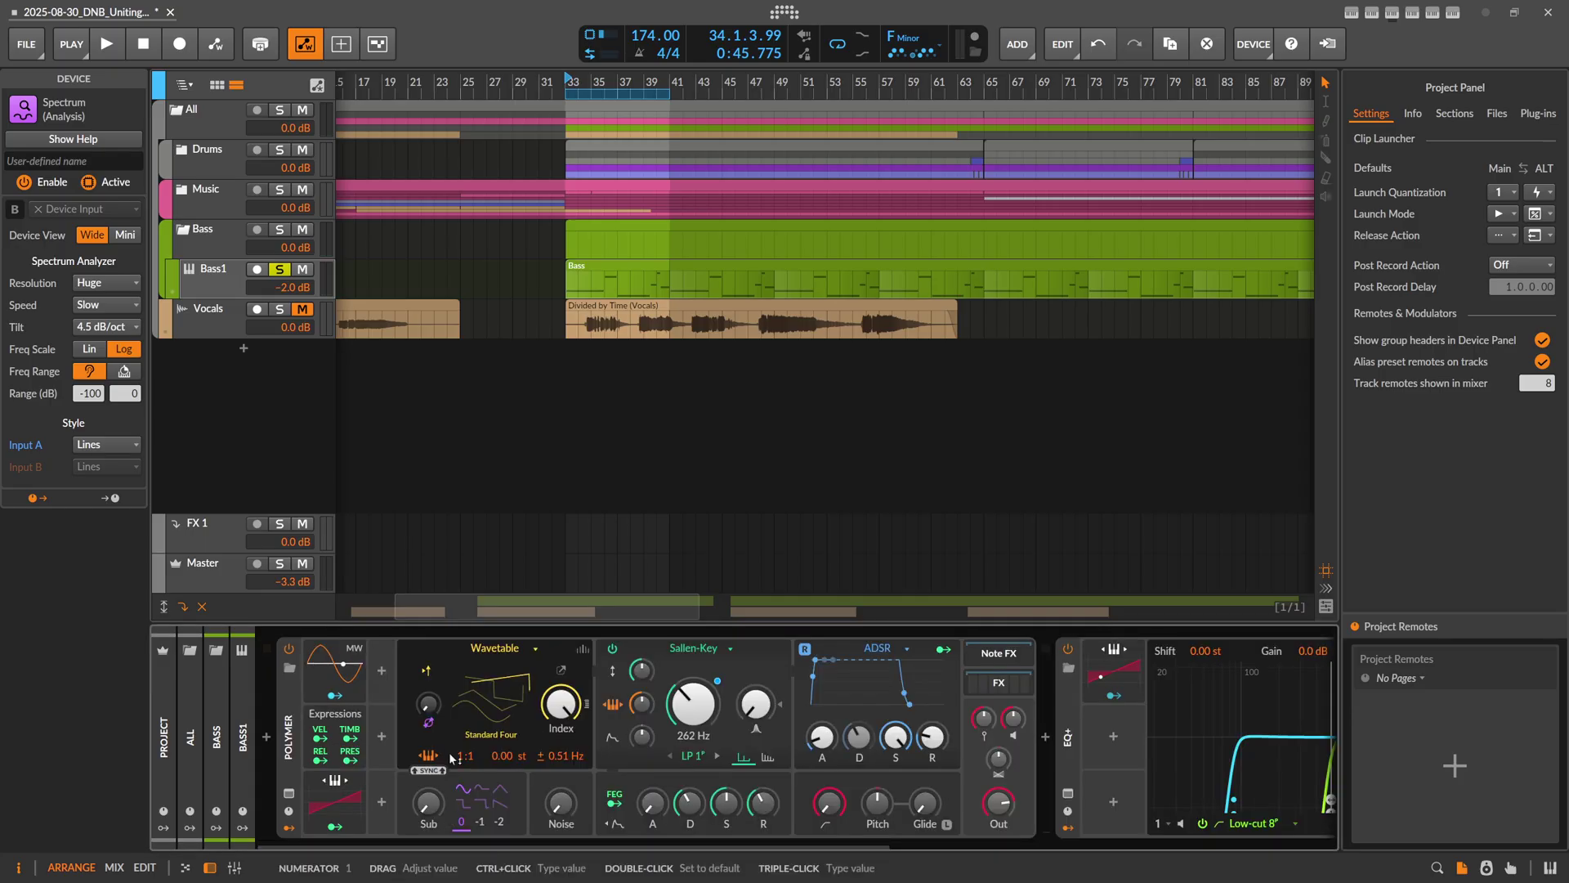
{"action": "left_click", "coordinate": [297, 732]}
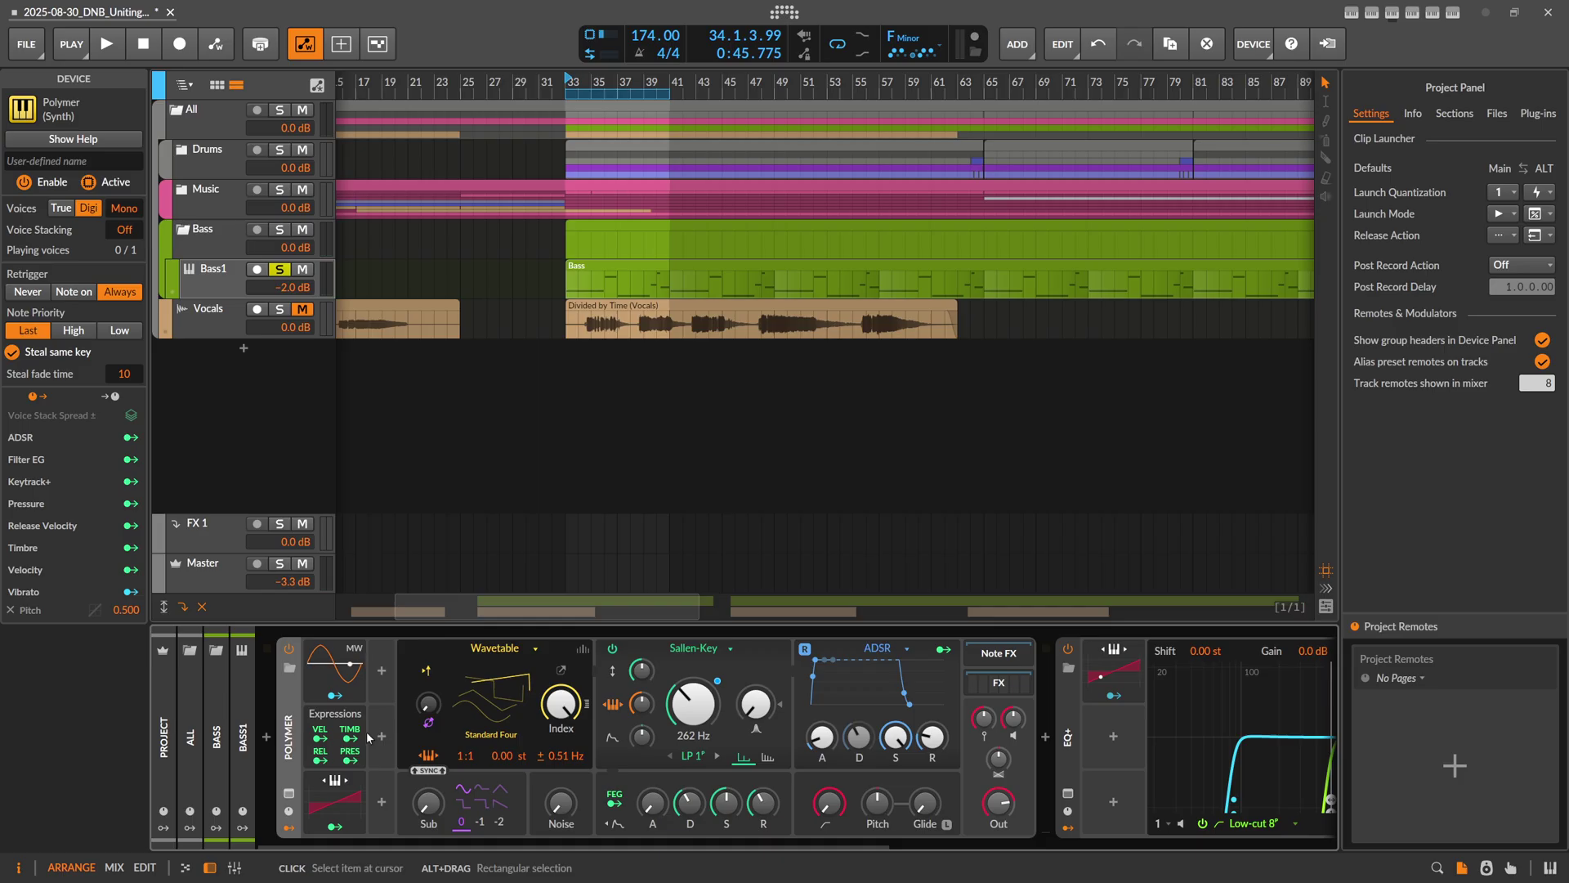
{"action": "left_click_drag", "start_coordinate": [541, 846], "coordinate": [446, 851]}
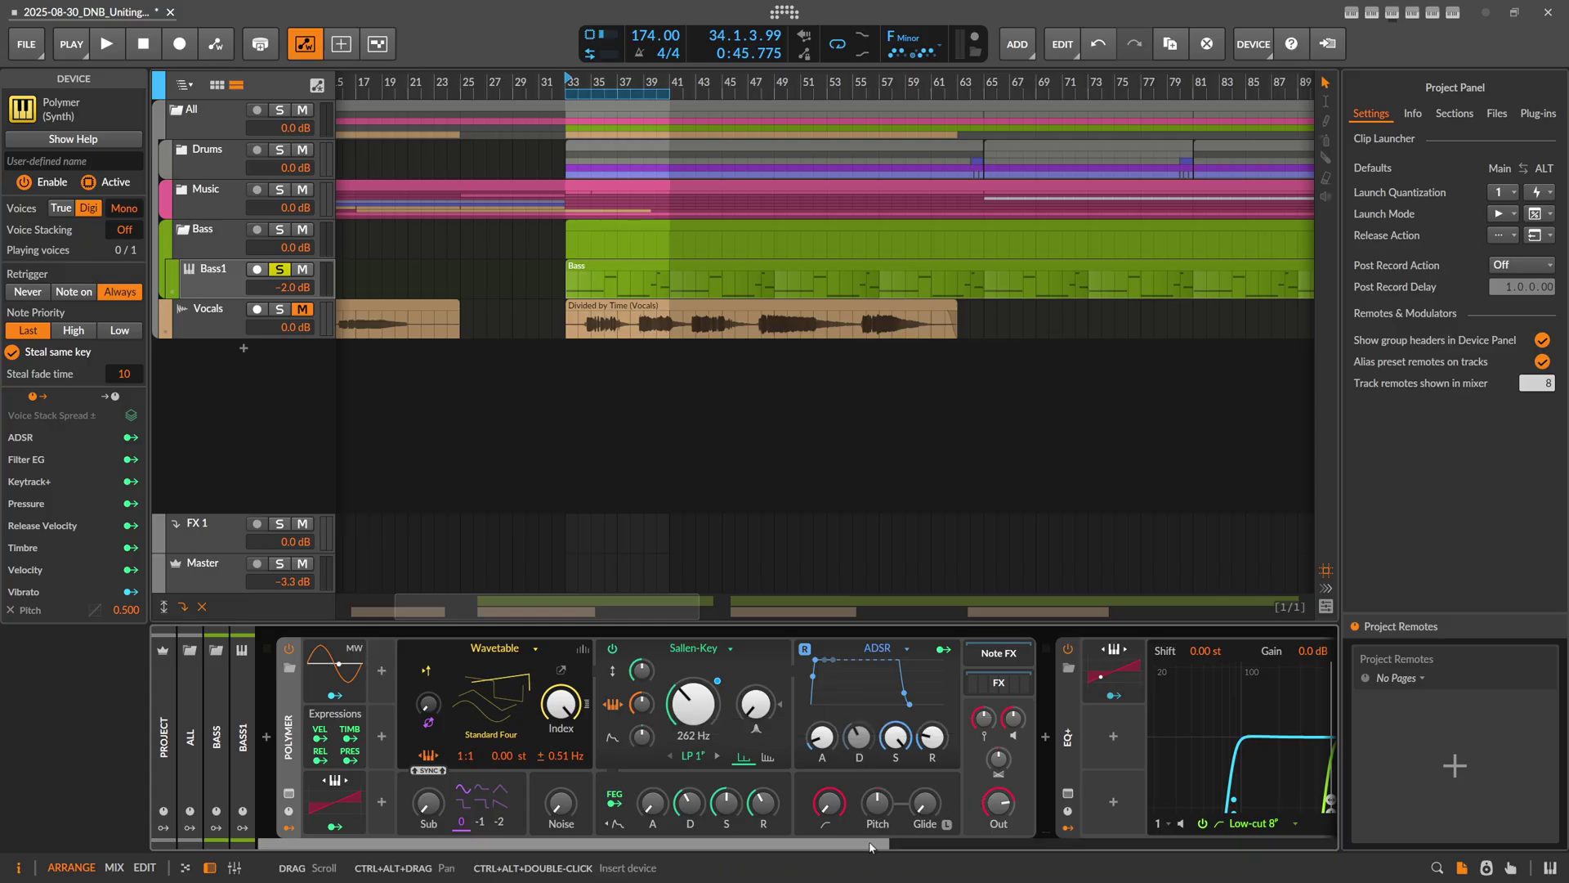
{"action": "left_click_drag", "start_coordinate": [870, 847], "coordinate": [1185, 838]}
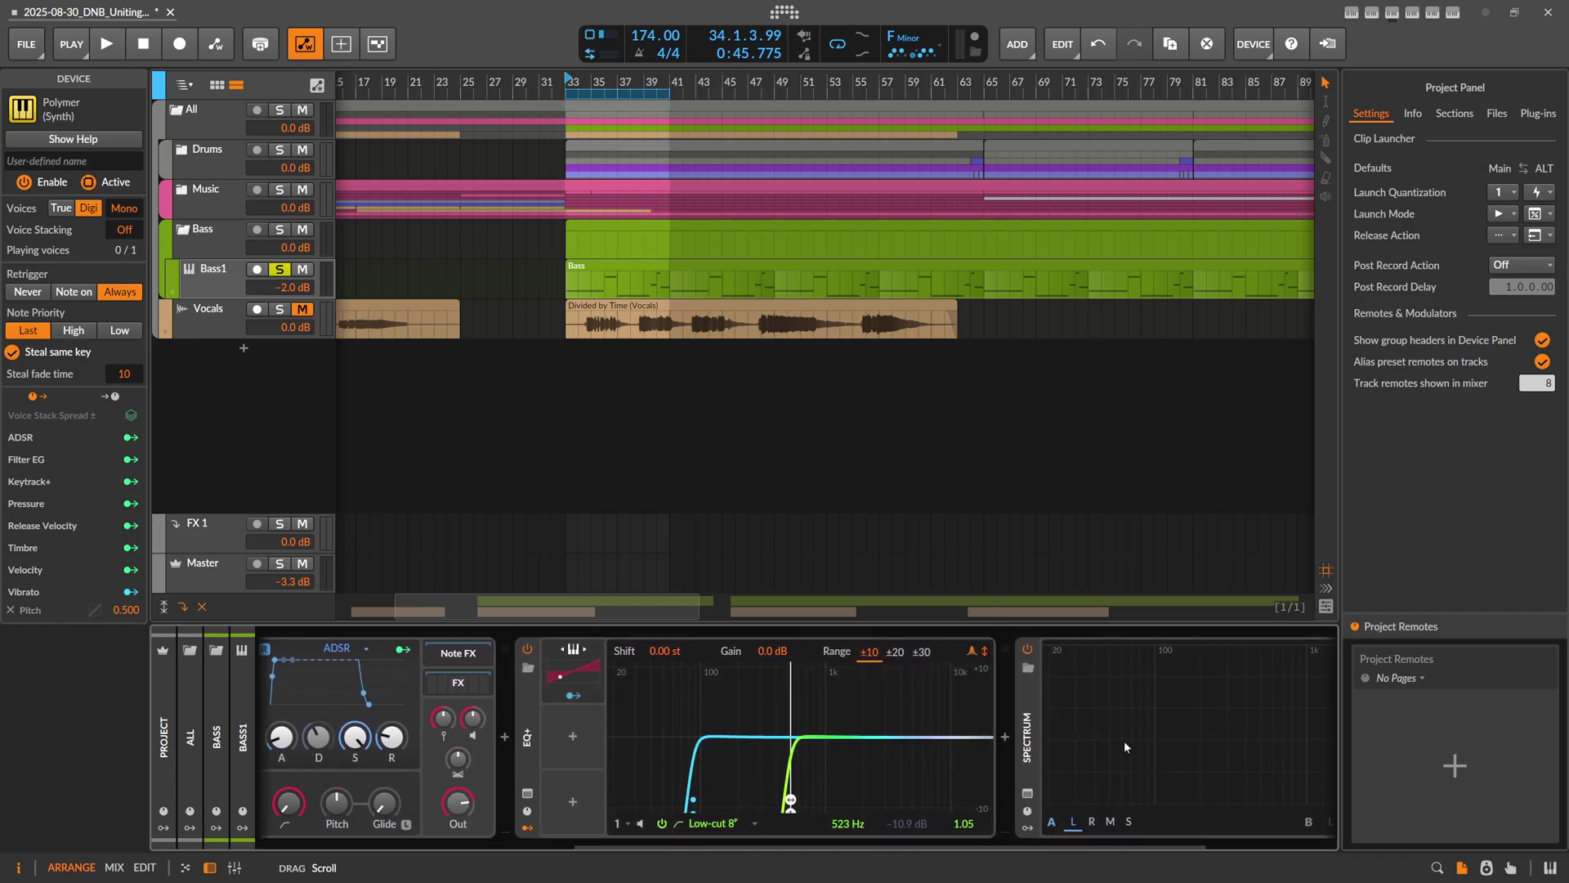
Unfold the Music group to show its tracks and select the Bass1 track
{"action": "left_click", "coordinate": [185, 194]}
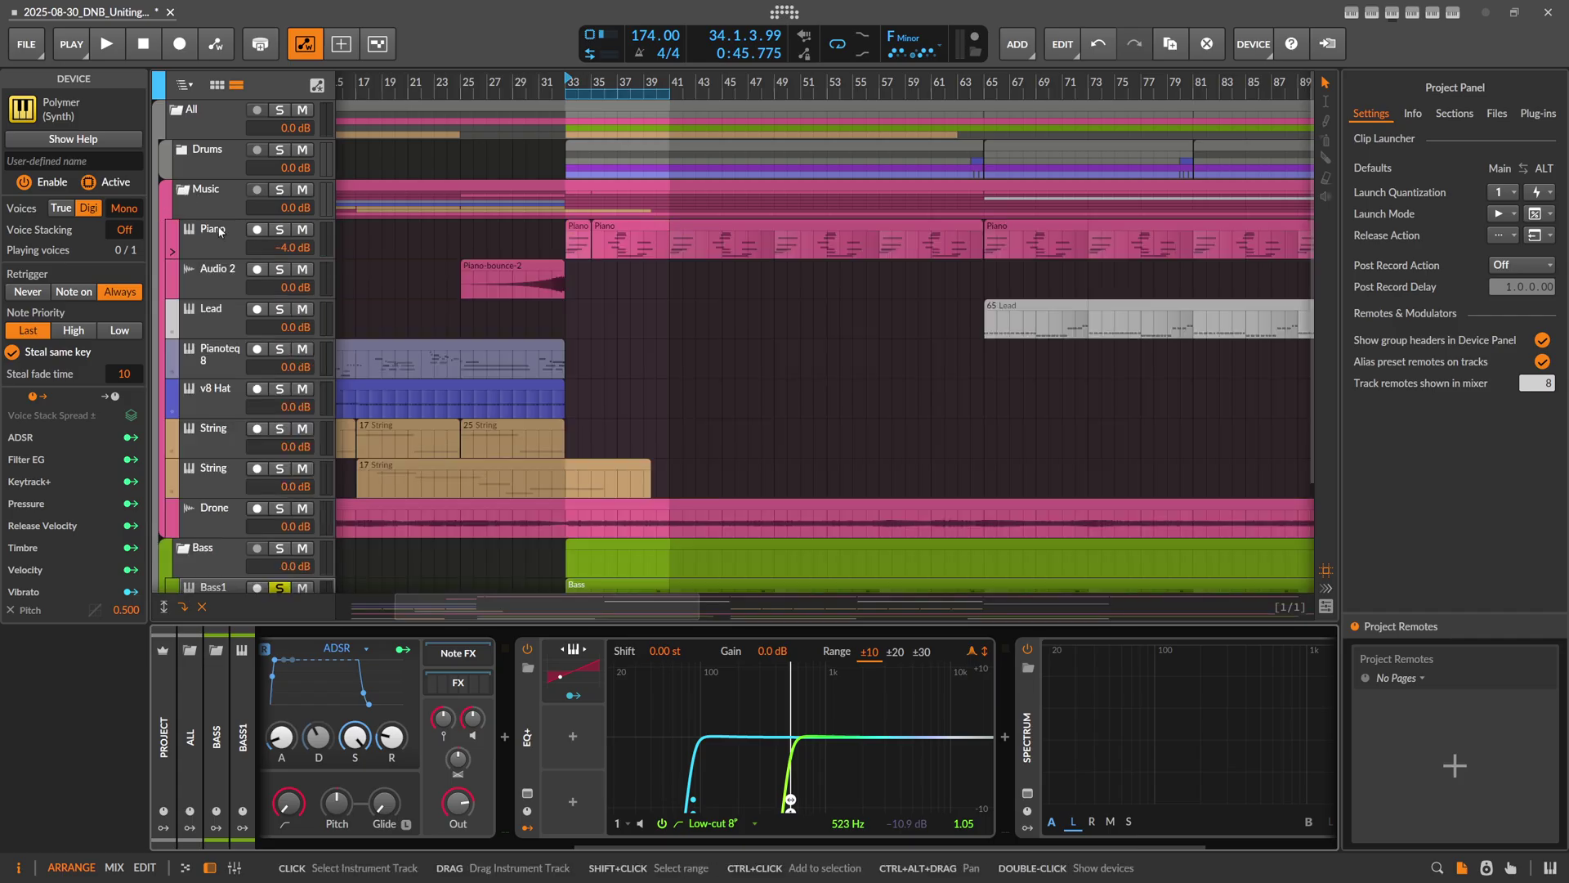
{"action": "scroll", "coordinate": [227, 178], "scroll_direction": "down", "scroll_amount": 2}
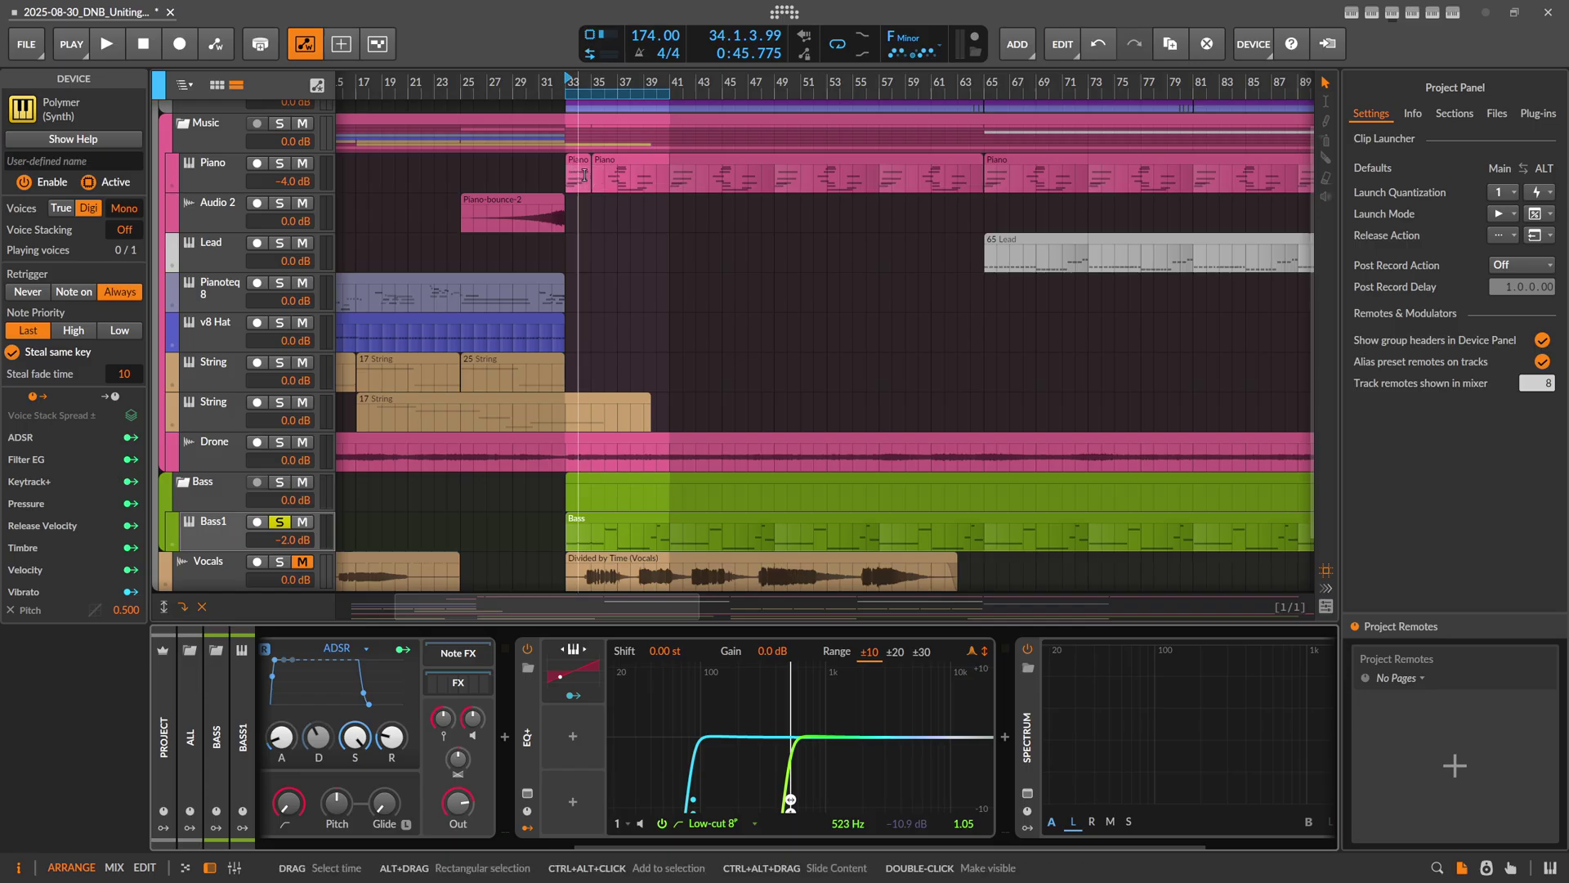
{"action": "scroll", "coordinate": [413, 282], "scroll_direction": "down", "scroll_amount": 3}
{"action": "left_click", "coordinate": [216, 430]}
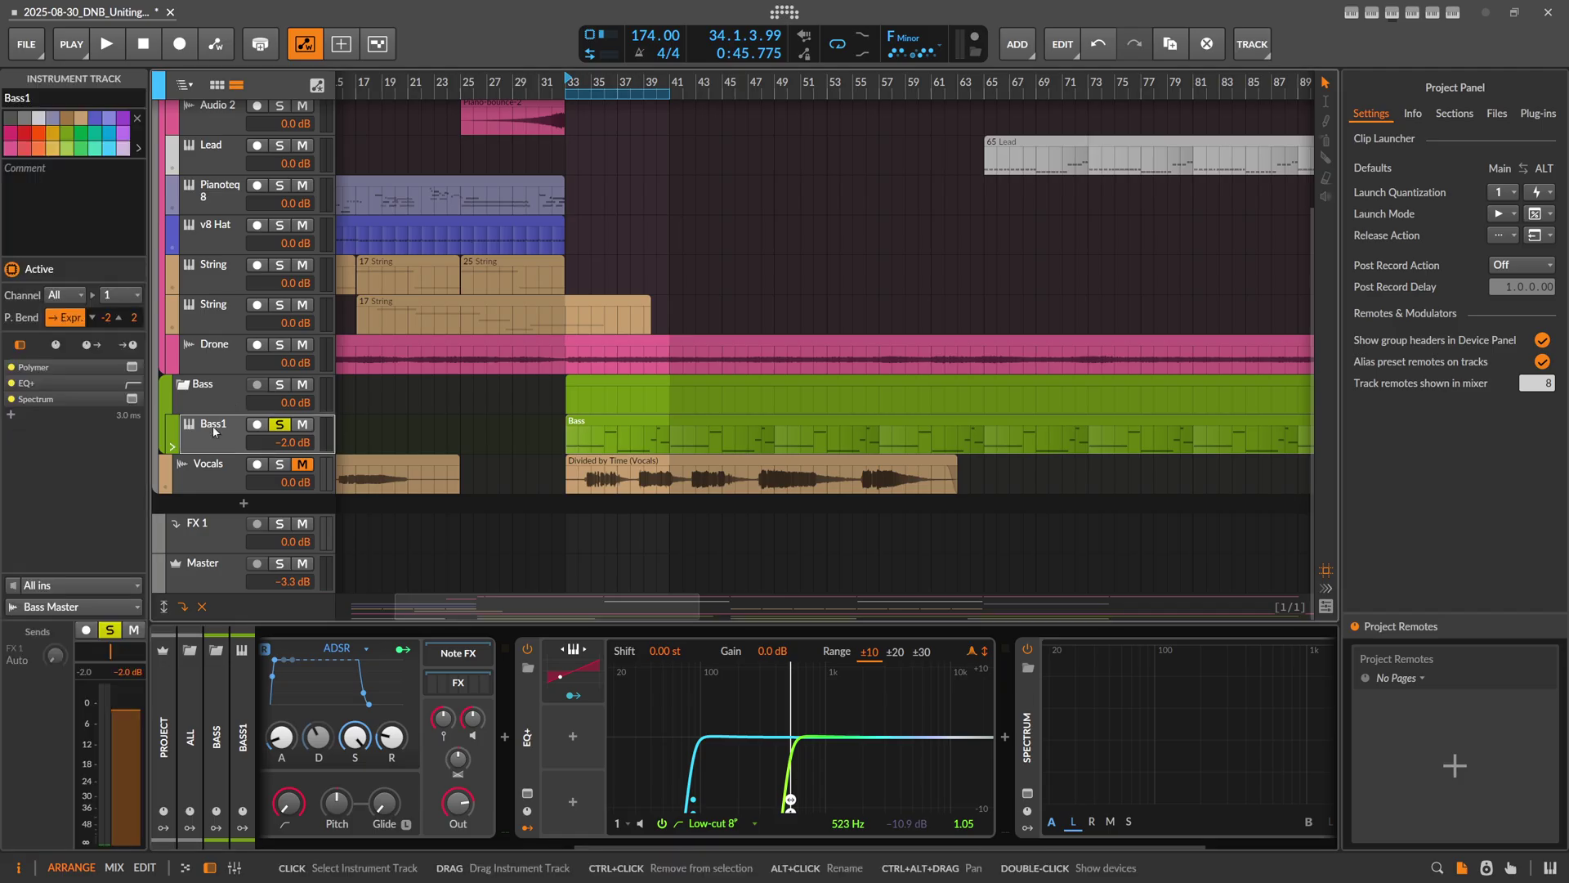
Review the Polymer and EQ+ settings on Bass1 alongside the arrangement of the Music group's tracks
{"action": "left_click_drag", "start_coordinate": [630, 846], "coordinate": [540, 843]}
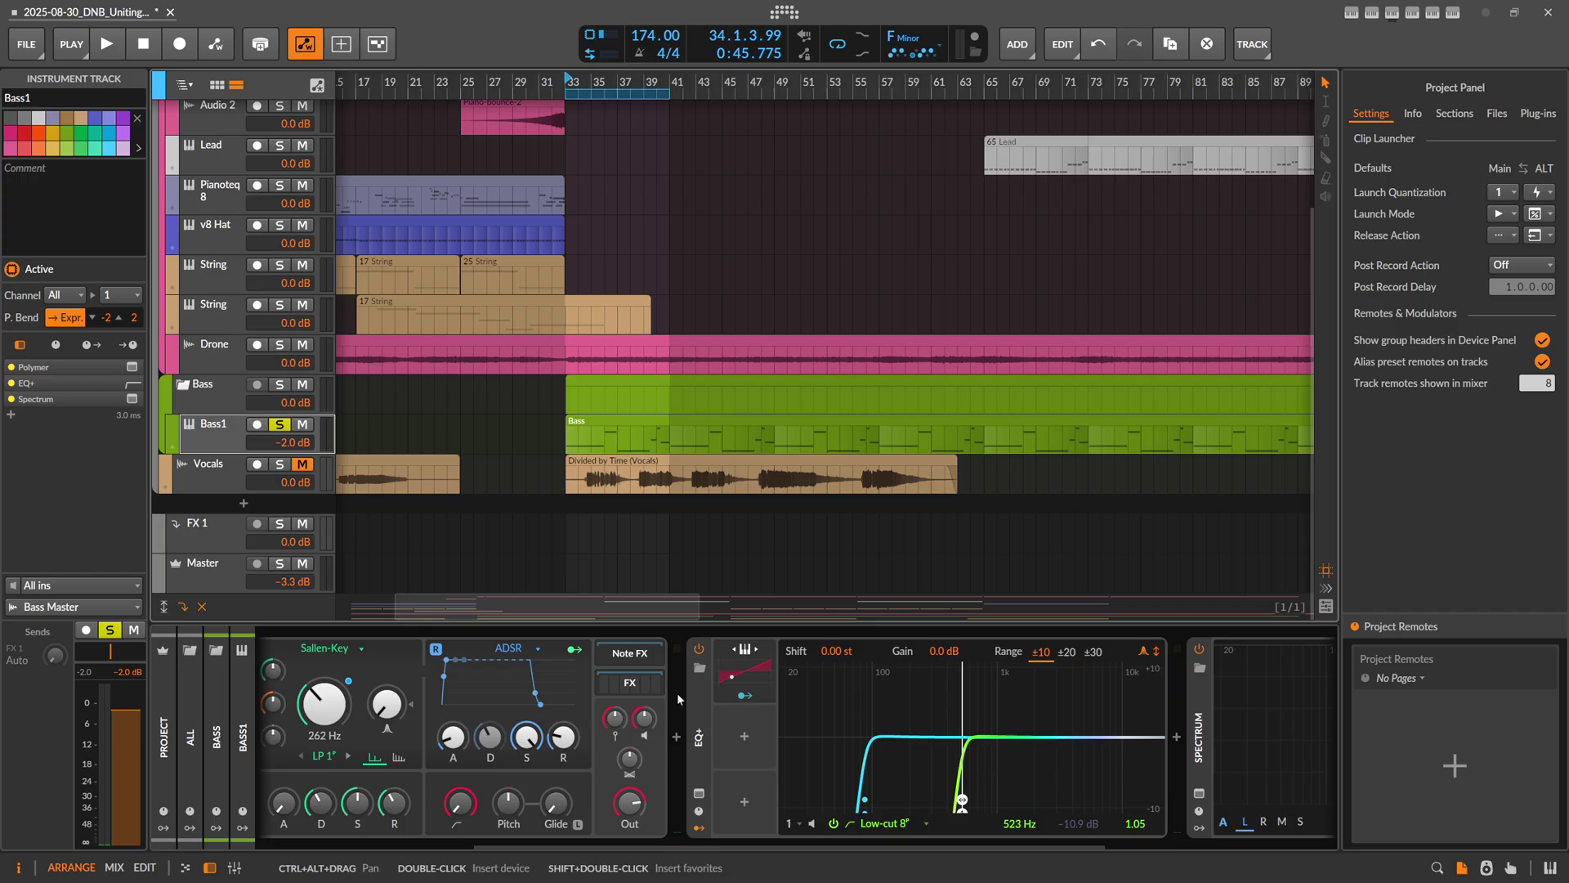
{"action": "left_click_drag", "start_coordinate": [659, 841], "coordinate": [621, 836]}
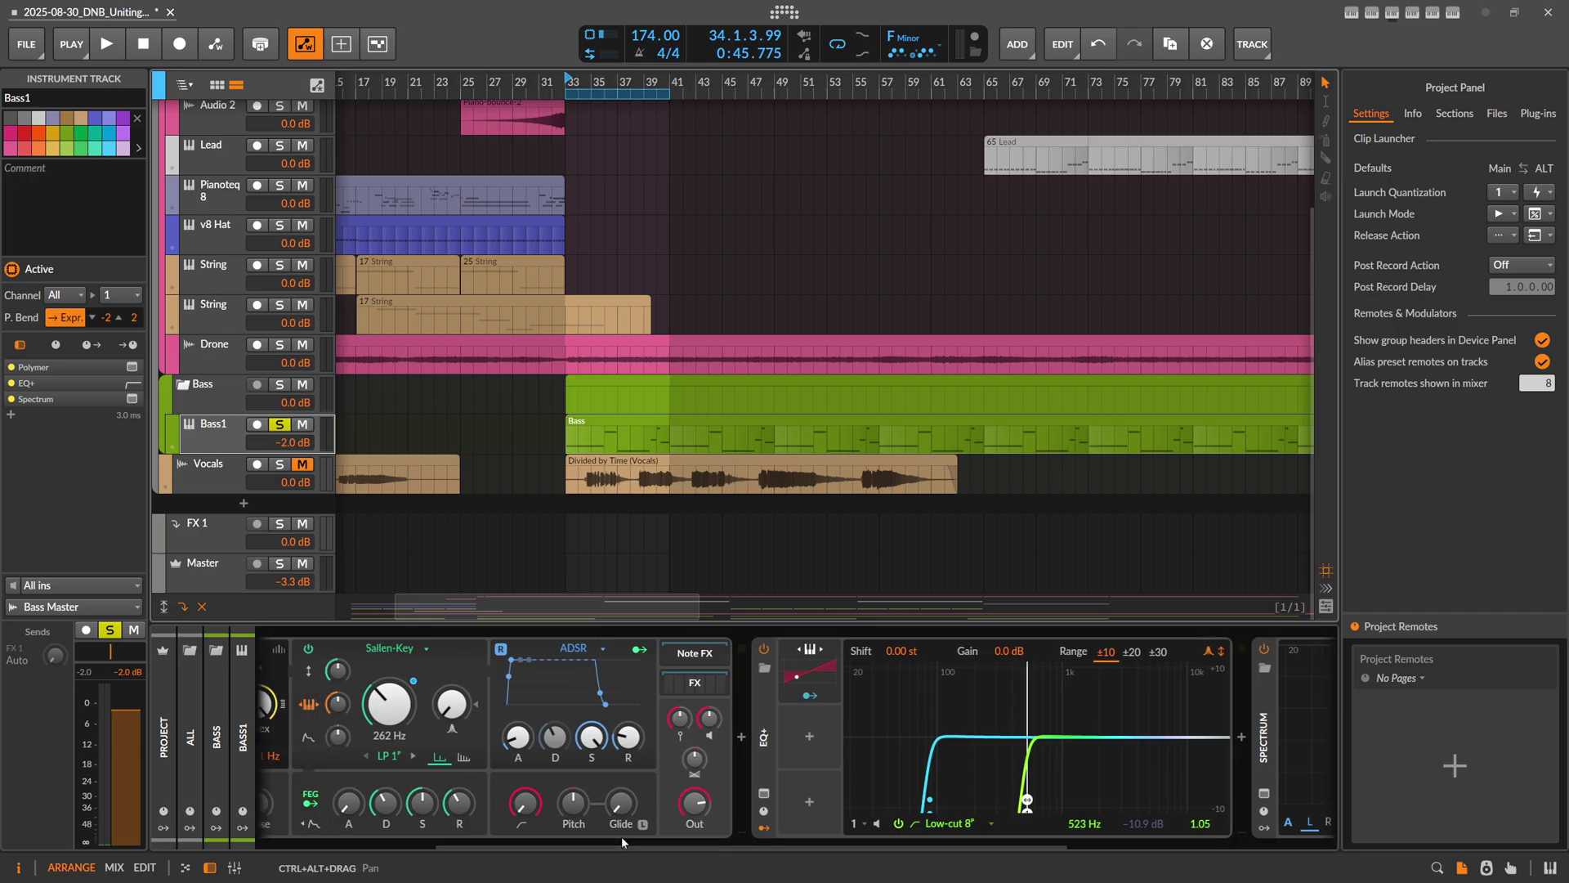
{"action": "scroll", "coordinate": [597, 219], "scroll_direction": "up", "scroll_amount": 4}
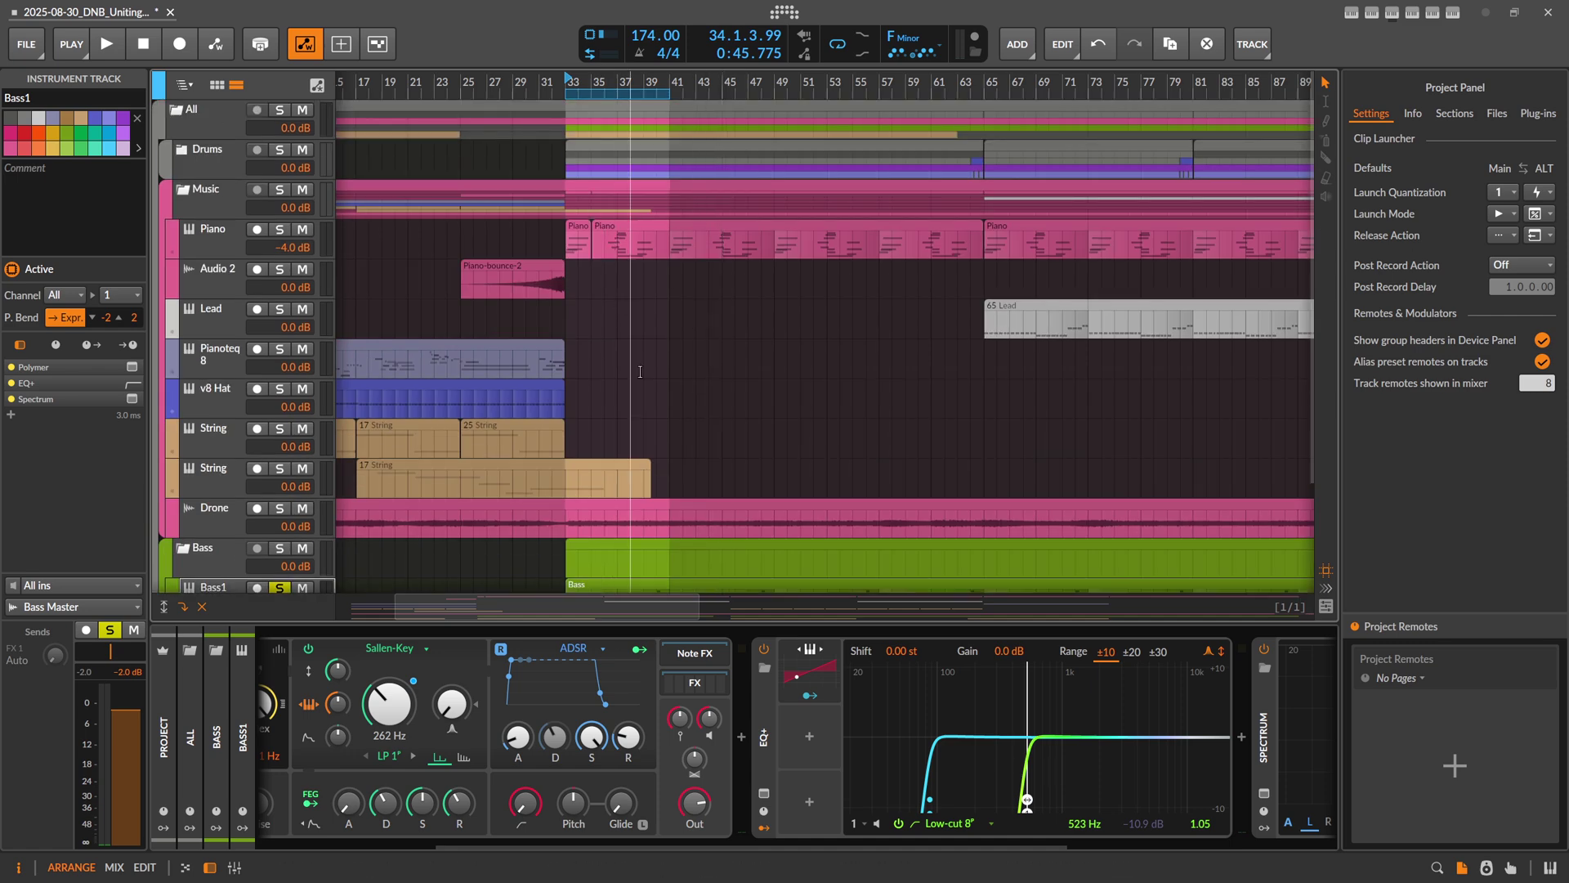
{"action": "scroll", "coordinate": [596, 219], "scroll_direction": "down", "scroll_amount": 4}
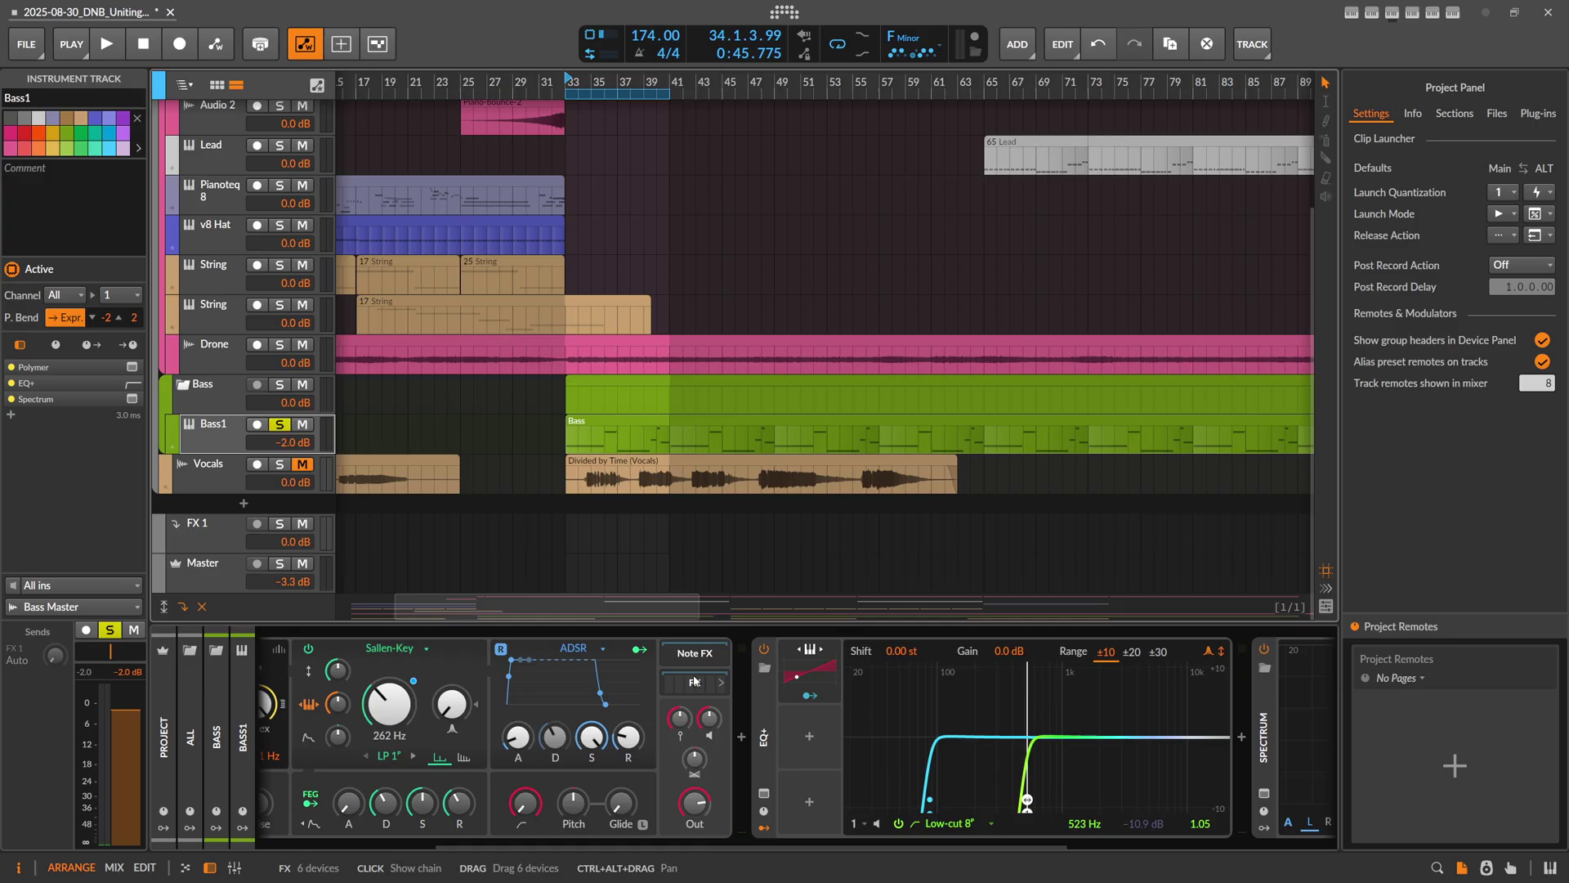
{"action": "scroll", "coordinate": [607, 837], "scroll_direction": "up", "scroll_amount": 3}
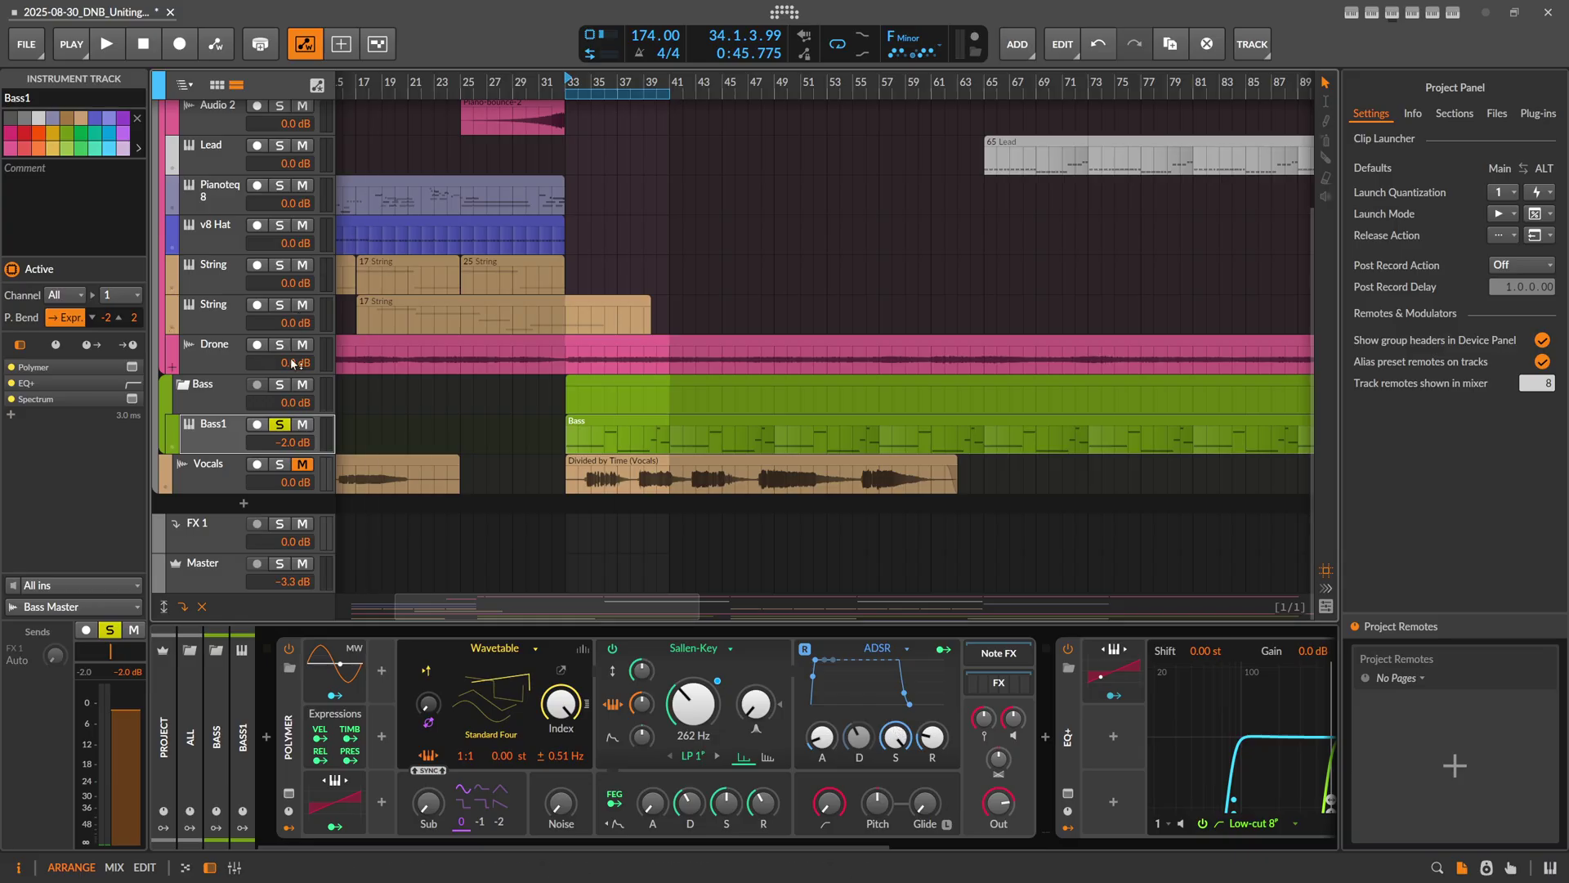
Unsolo Bass1, set the loop region to 36 bars from bar 29, and play from bar 29
{"action": "scroll", "coordinate": [337, 360], "scroll_direction": "up", "scroll_amount": 3}
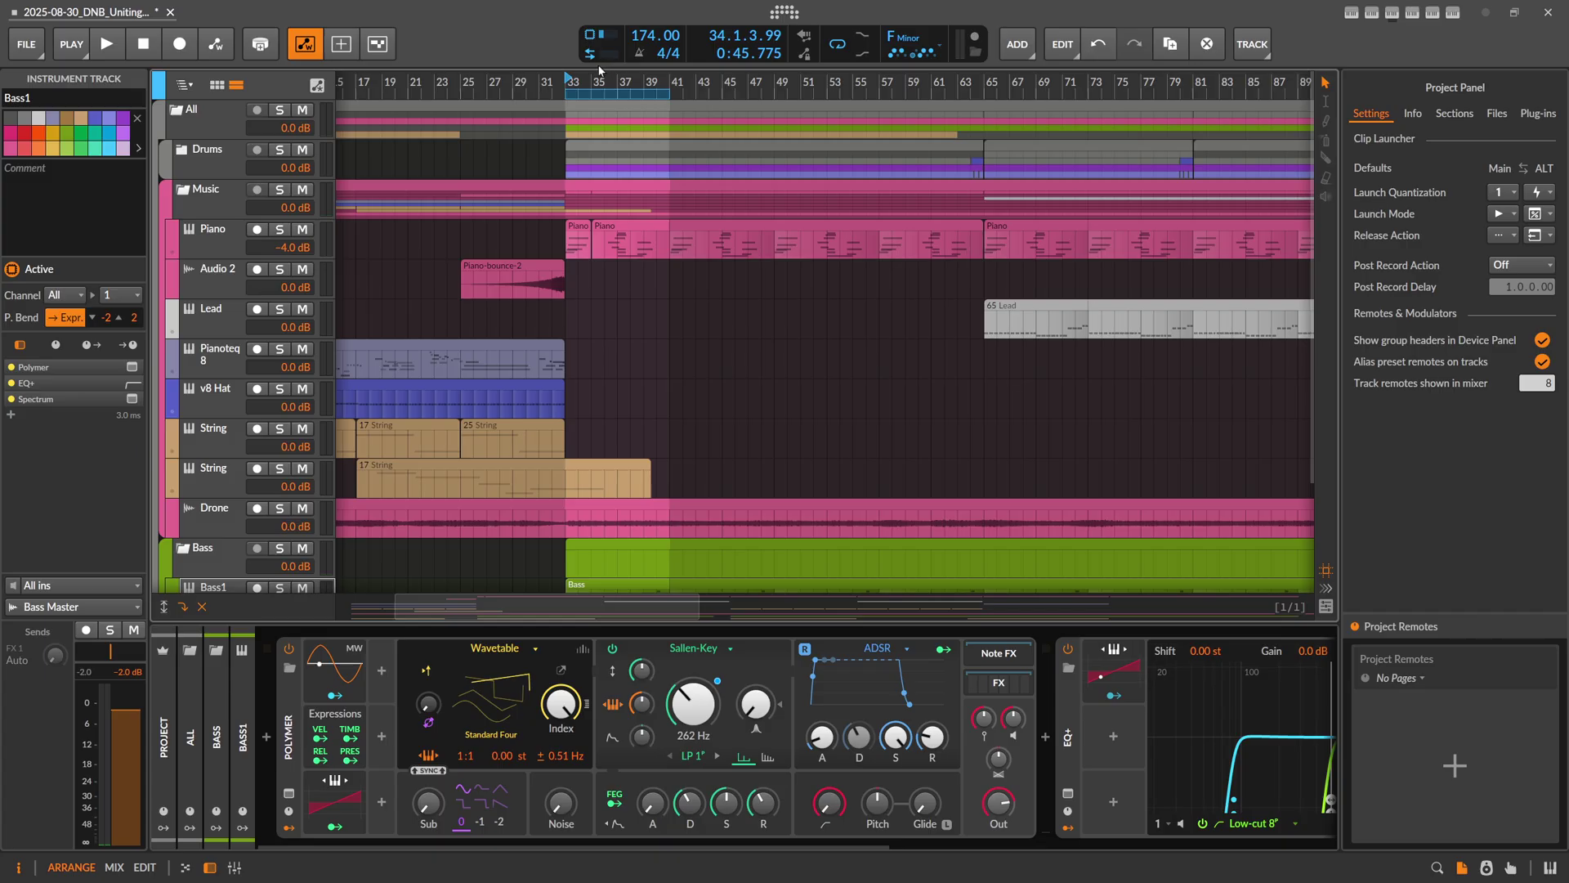
{"action": "left_click_drag", "start_coordinate": [606, 82], "coordinate": [795, 94]}
{"action": "scroll", "coordinate": [629, 134], "scroll_direction": "down", "scroll_amount": 3}
{"action": "left_click", "coordinate": [550, 80]}
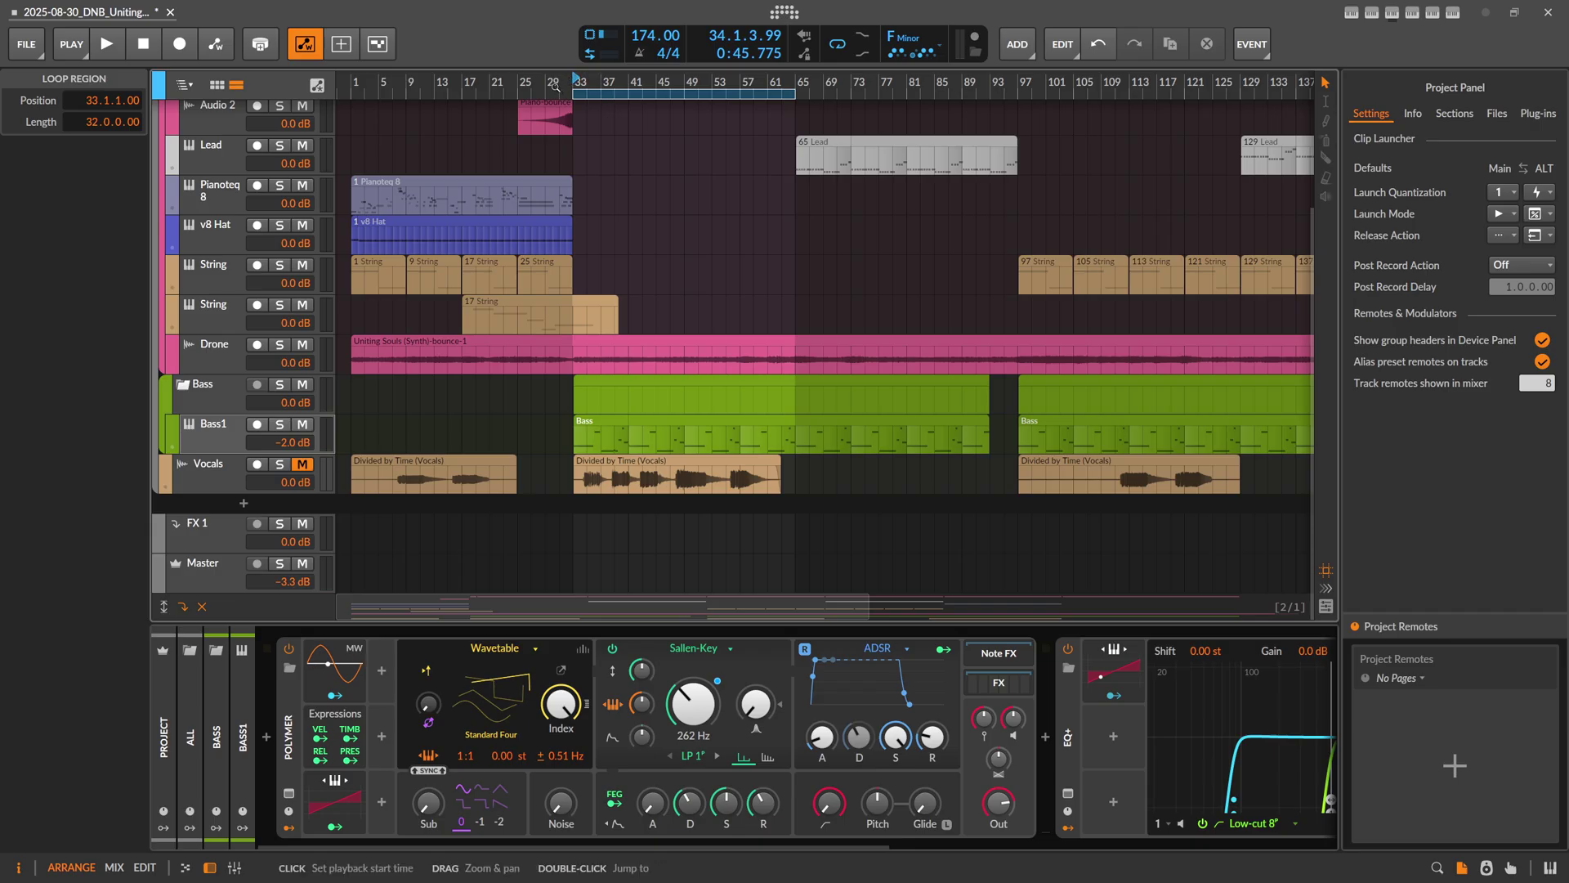
{"action": "key", "text": "space"}
{"action": "left_click_drag", "start_coordinate": [575, 94], "coordinate": [548, 94]}
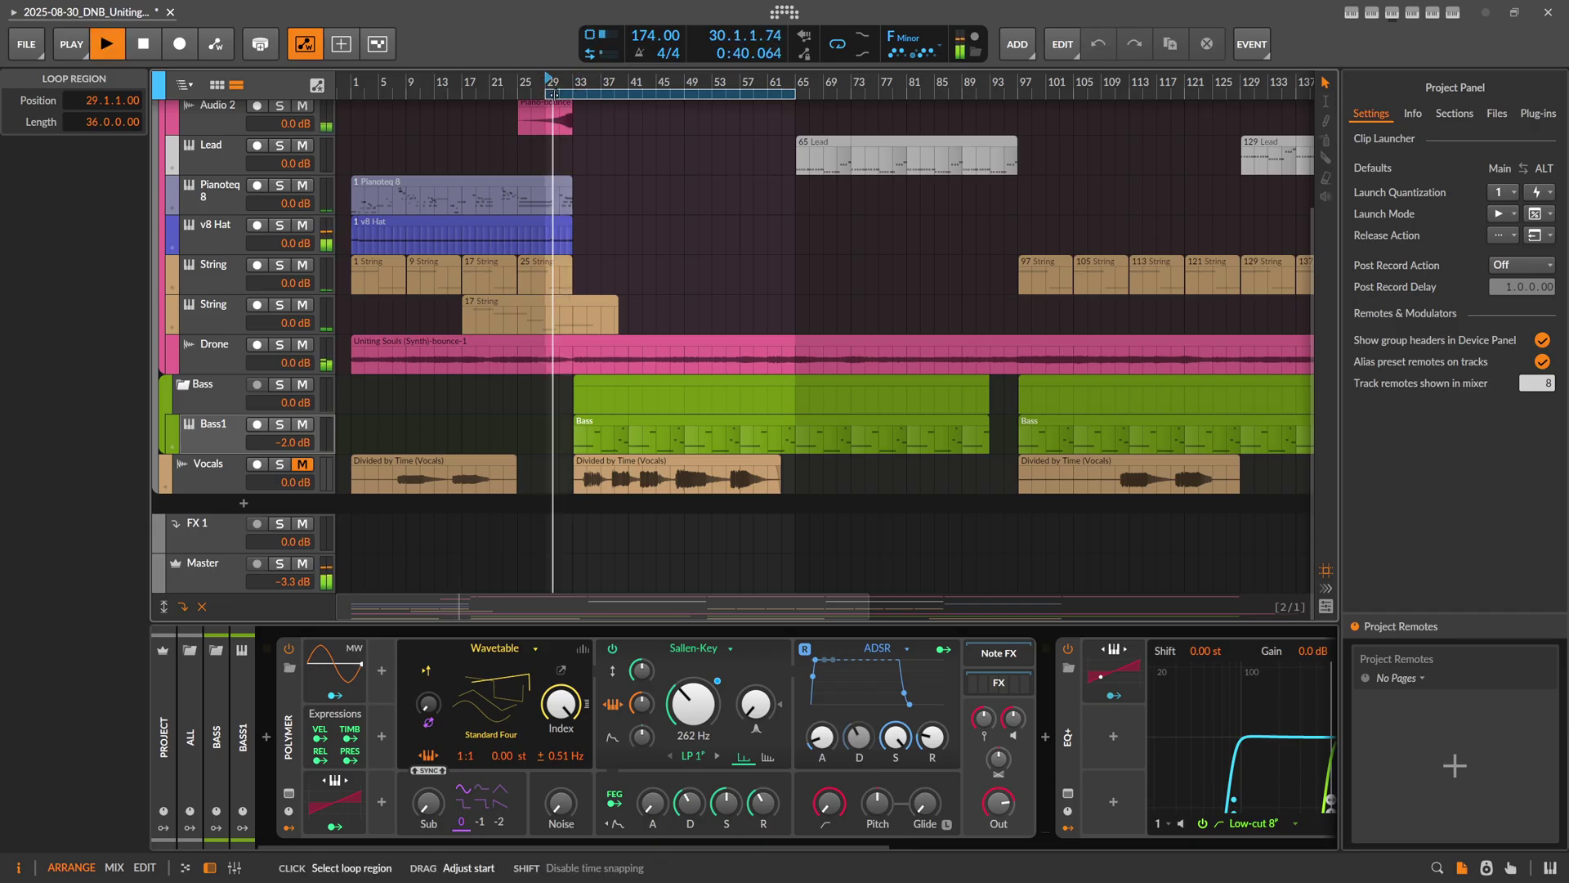
Unmute the Vocals track and lower the Master volume to -3.6 dB during playback
{"action": "scroll", "coordinate": [429, 235], "scroll_direction": "up", "scroll_amount": 3}
{"action": "scroll", "coordinate": [429, 235], "scroll_direction": "down", "scroll_amount": 2}
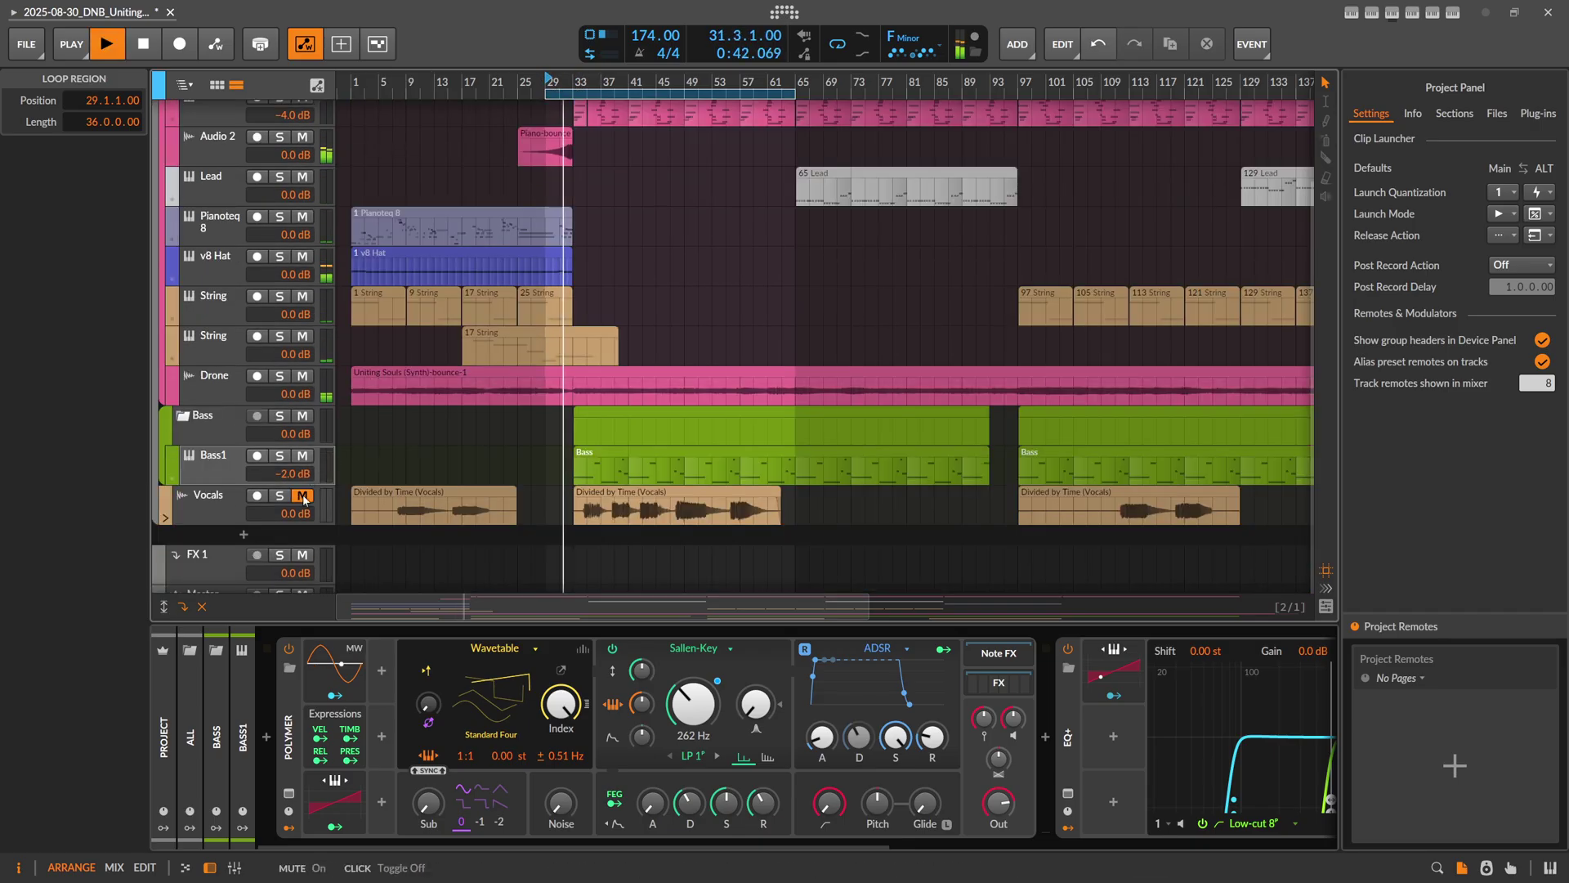
{"action": "scroll", "coordinate": [302, 467], "scroll_direction": "down", "scroll_amount": 3}
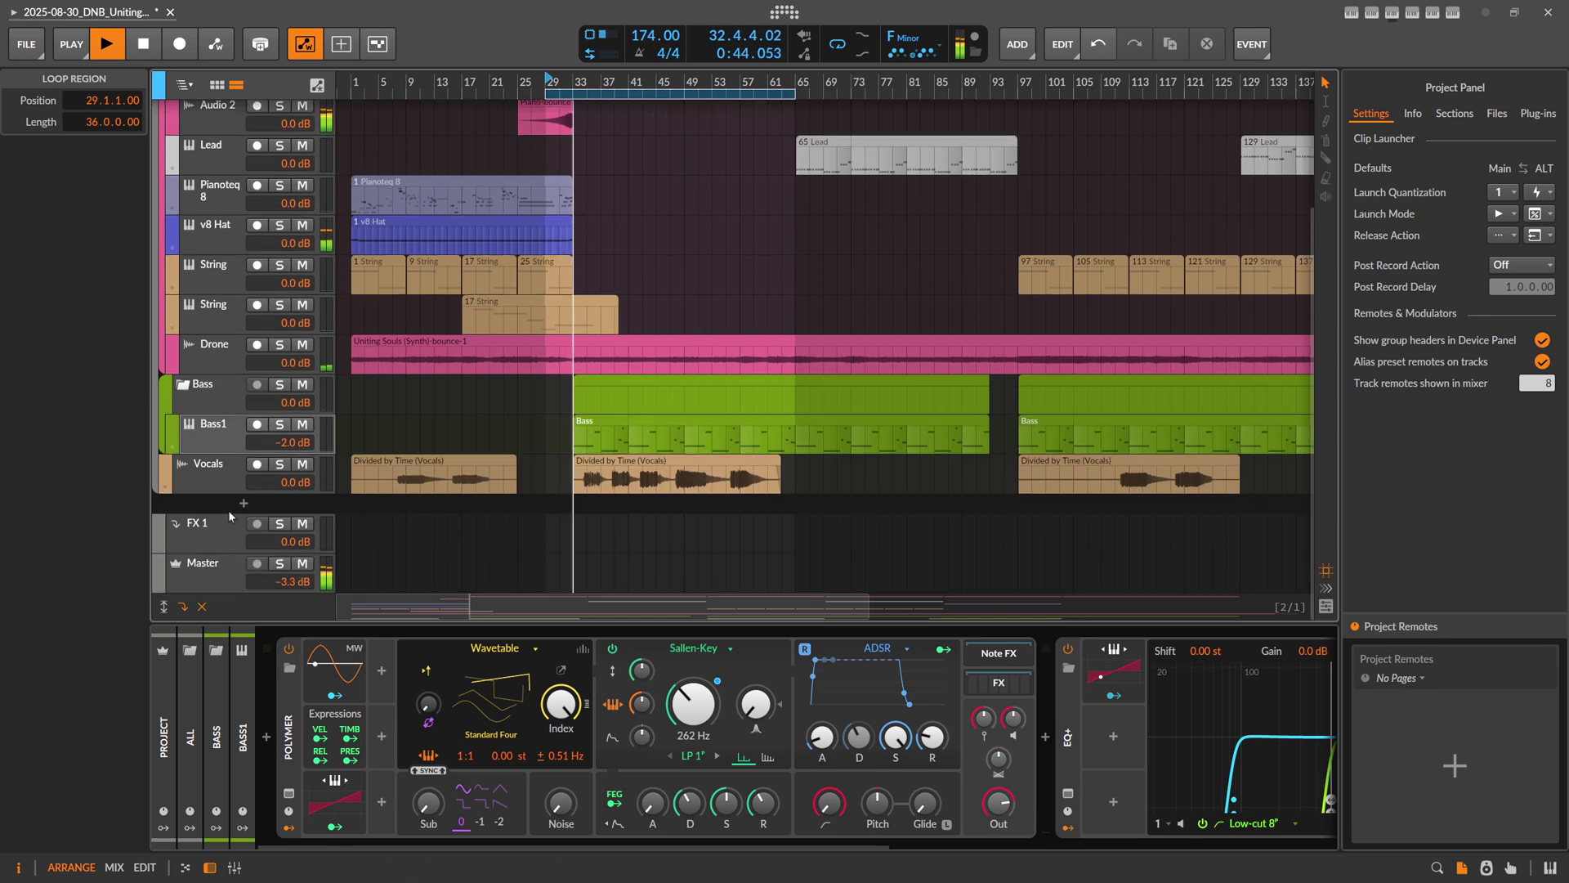
{"action": "left_click", "coordinate": [208, 572]}
{"action": "left_click_drag", "start_coordinate": [136, 730], "coordinate": [137, 733]}
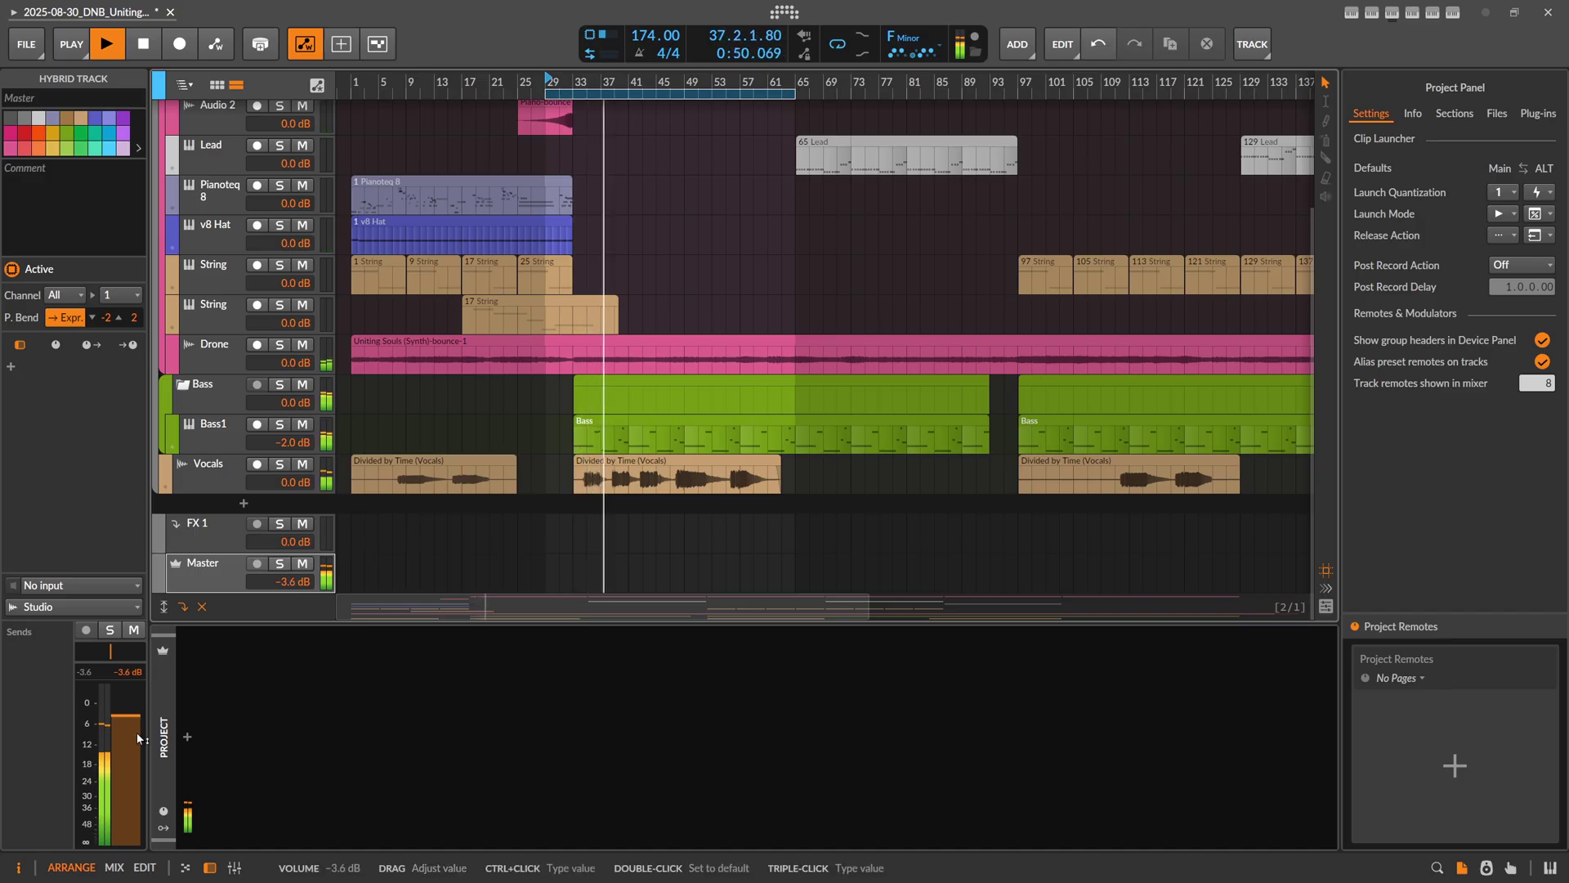
Check the Bass group's devices, switch off the EQ+ on Bass1 during playback, and stop the transport
{"action": "left_click", "coordinate": [236, 393]}
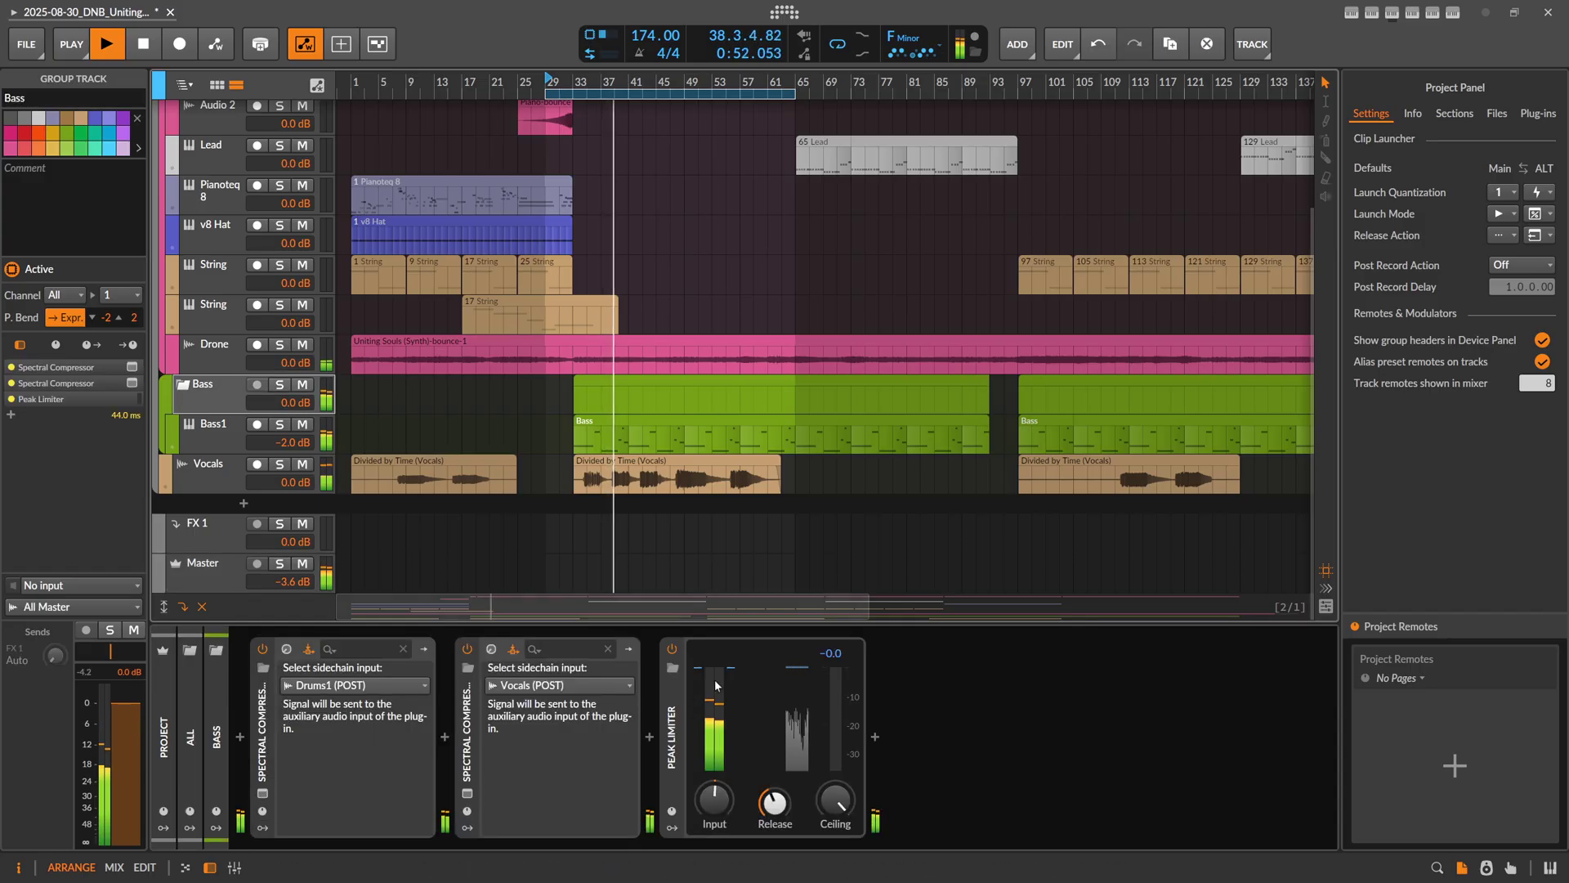
{"action": "left_click", "coordinate": [237, 433]}
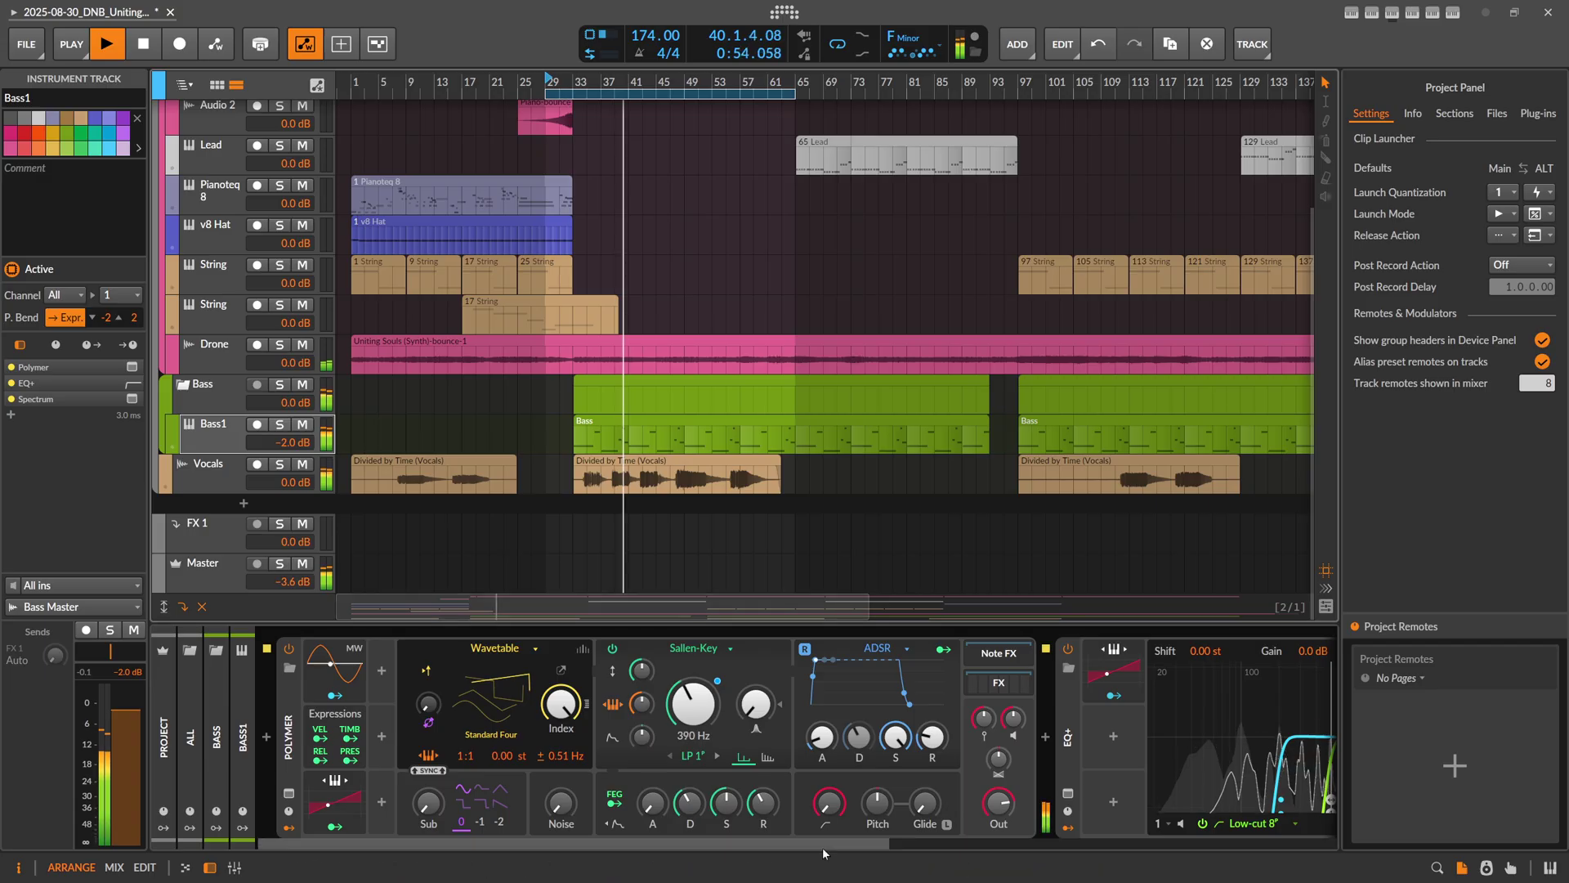
{"action": "scroll", "coordinate": [883, 724], "scroll_direction": "down", "scroll_amount": 2}
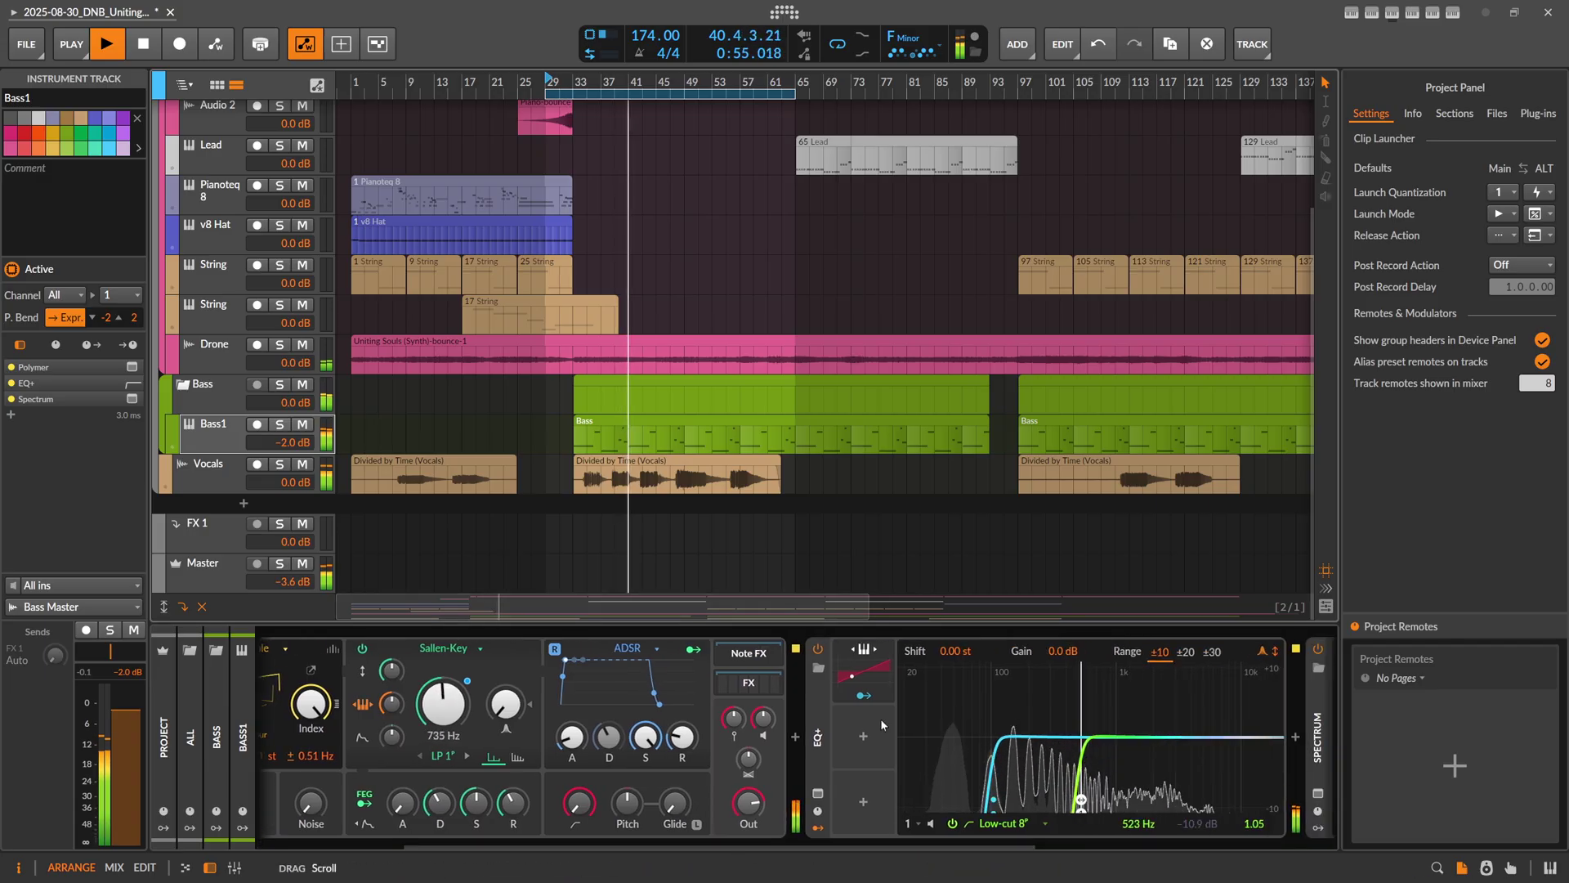
{"action": "left_click", "coordinate": [818, 649]}
{"action": "left_click_drag", "start_coordinate": [812, 848], "coordinate": [865, 850]}
{"action": "scroll", "coordinate": [865, 850], "scroll_direction": "down", "scroll_amount": 2}
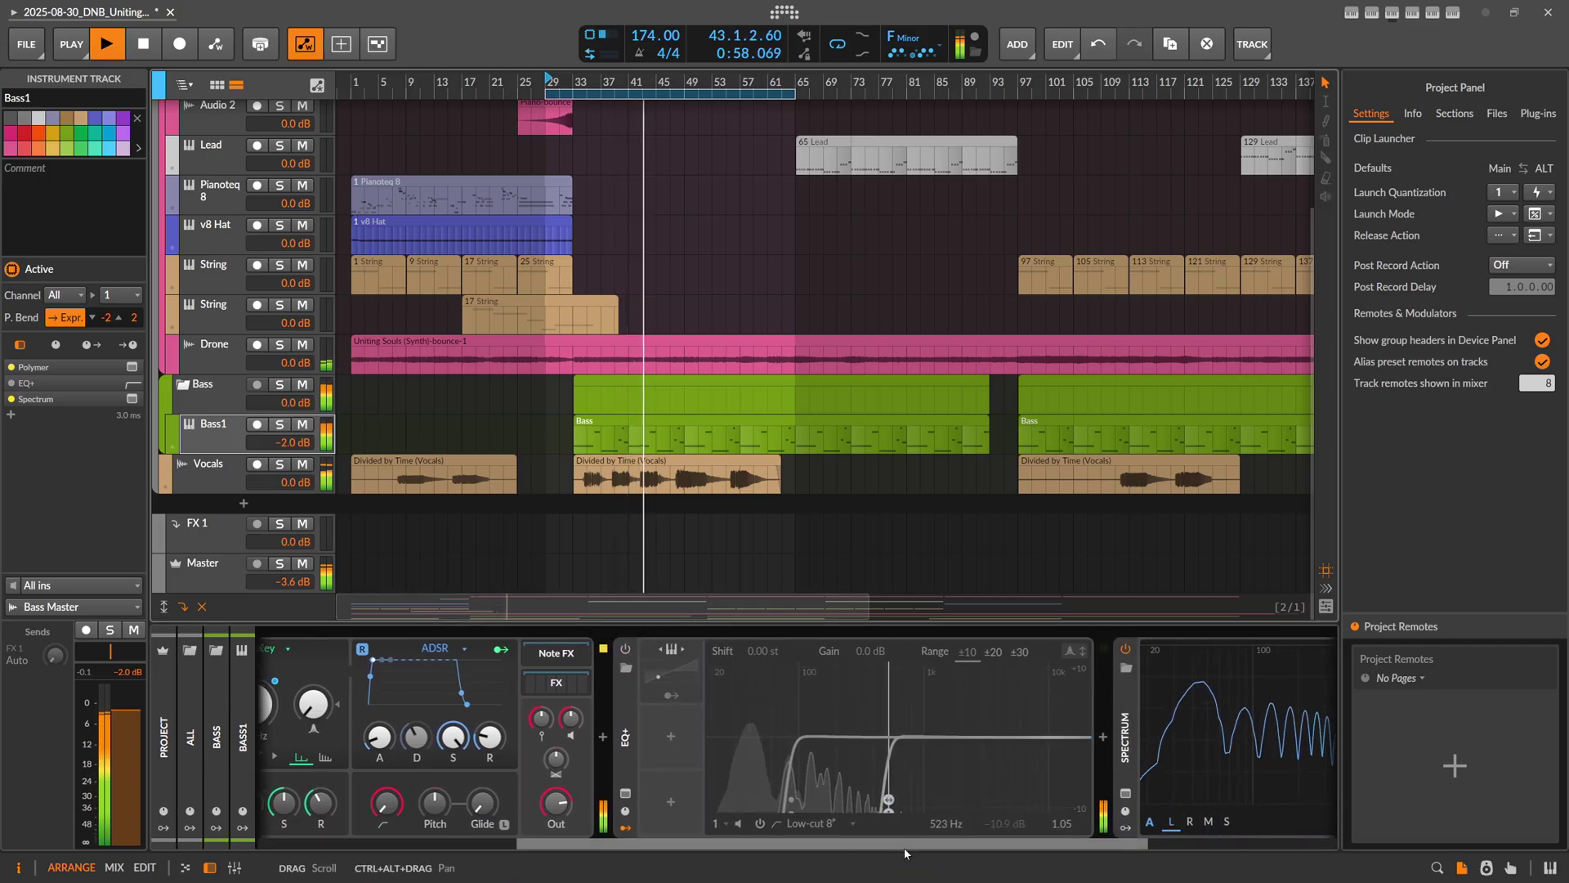
{"action": "key", "text": "space"}
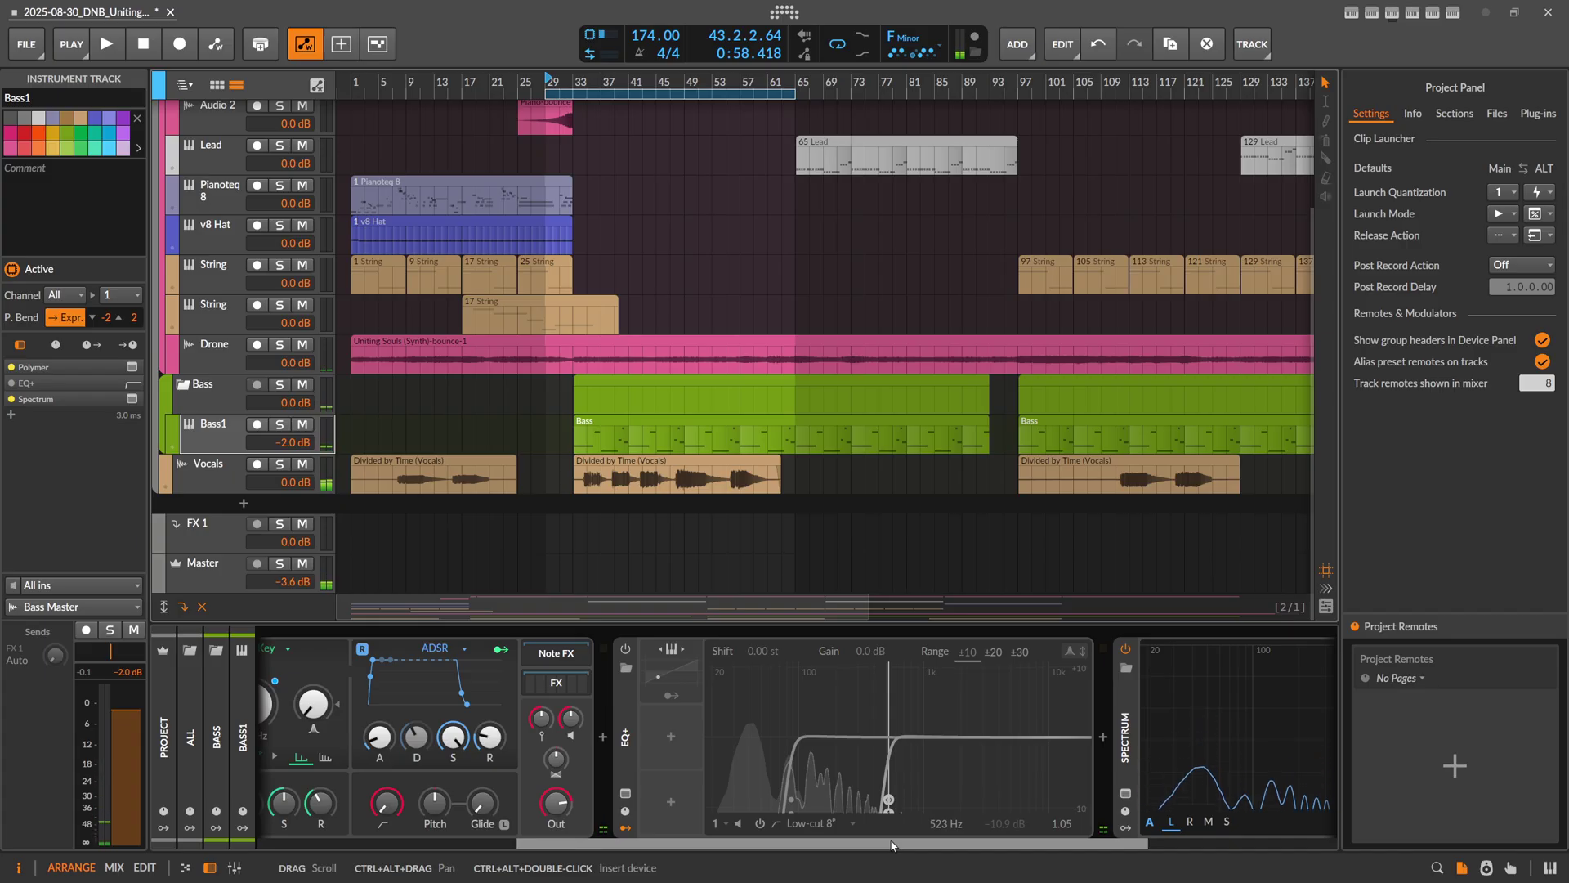